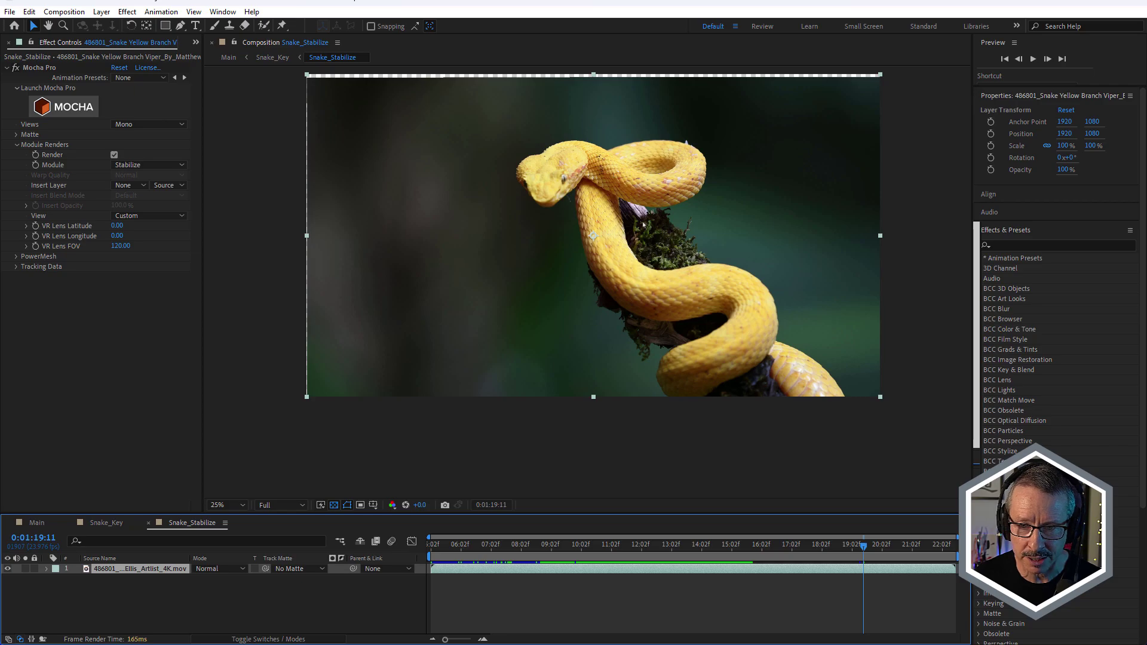
# Step: Scrub through the stabilized snake footage in the Snake_Stabilize composition to check its motion
pyautogui.scroll(2, 644, 224)
pyautogui.scroll(-2, 626, 227)
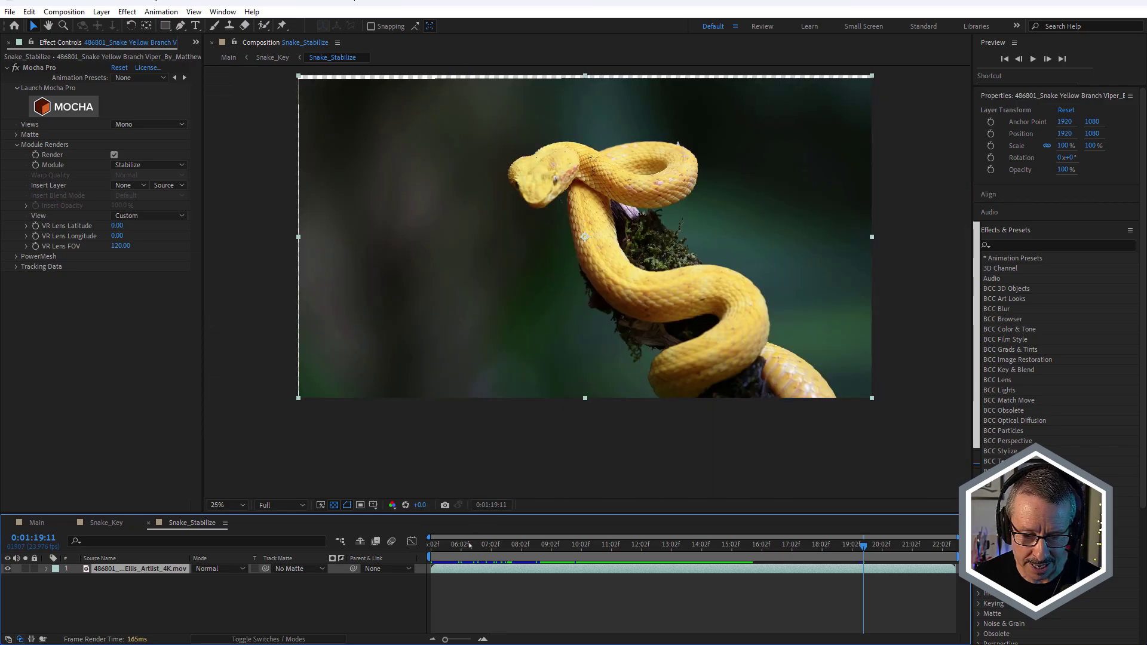
pyautogui.moveTo(471, 544); pyautogui.dragTo(535, 567)
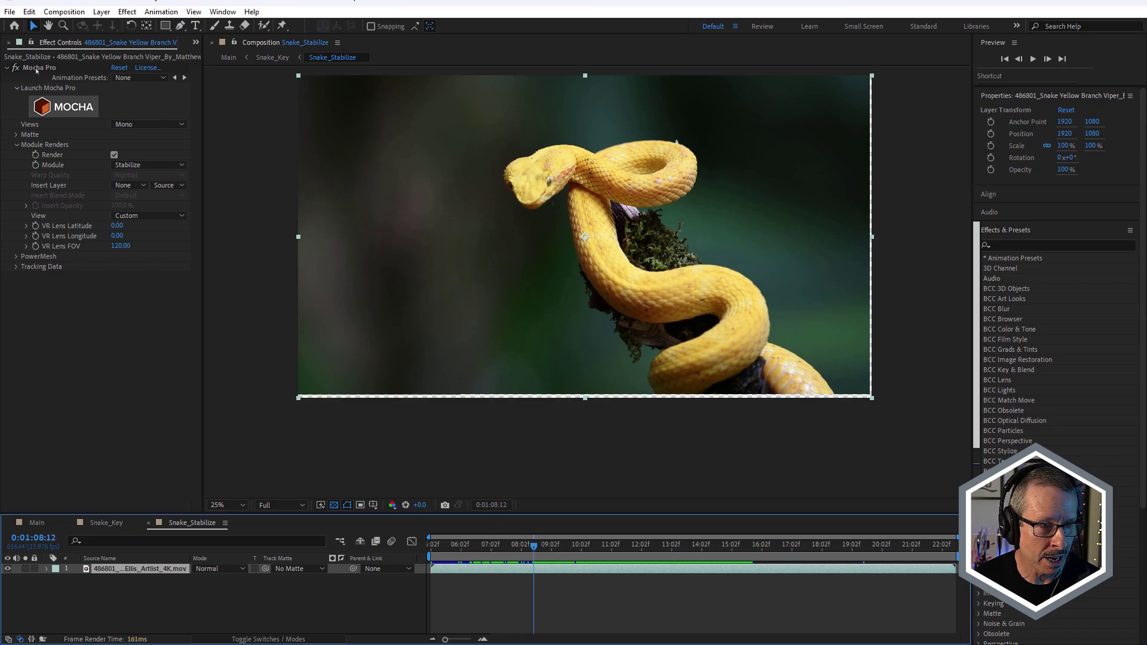
# Step: Switch off the Mocha Pro effect and scrub through the original, unstabilized snake footage for comparison
pyautogui.click(15, 67)
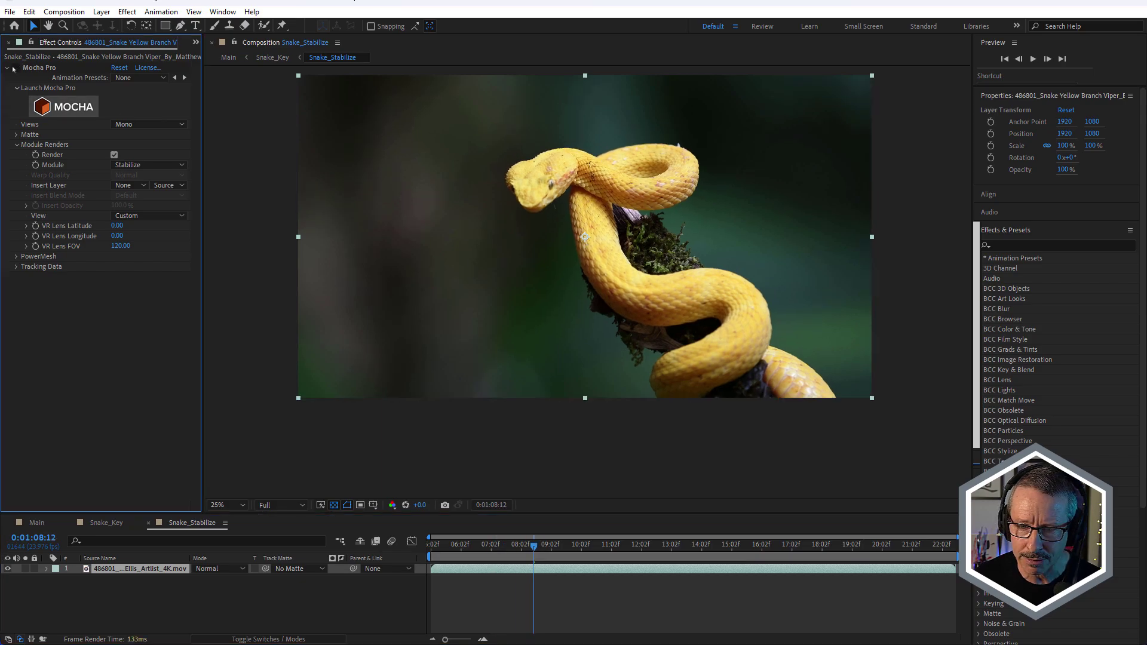
pyautogui.moveTo(520, 541); pyautogui.dragTo(663, 544)
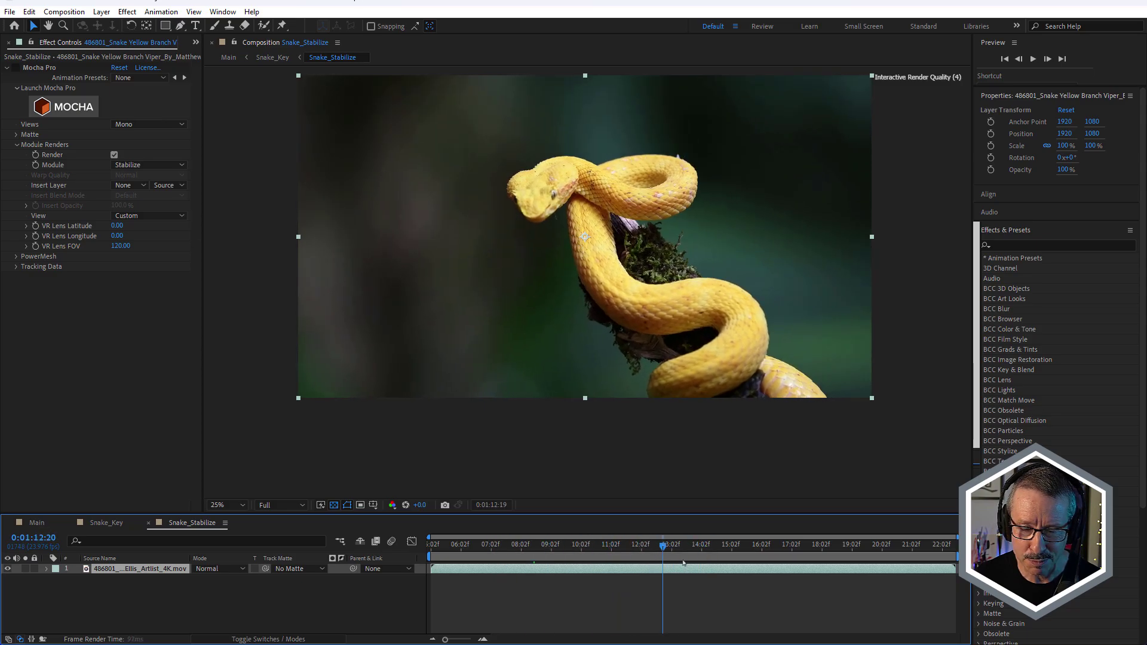
pyautogui.click(550, 545)
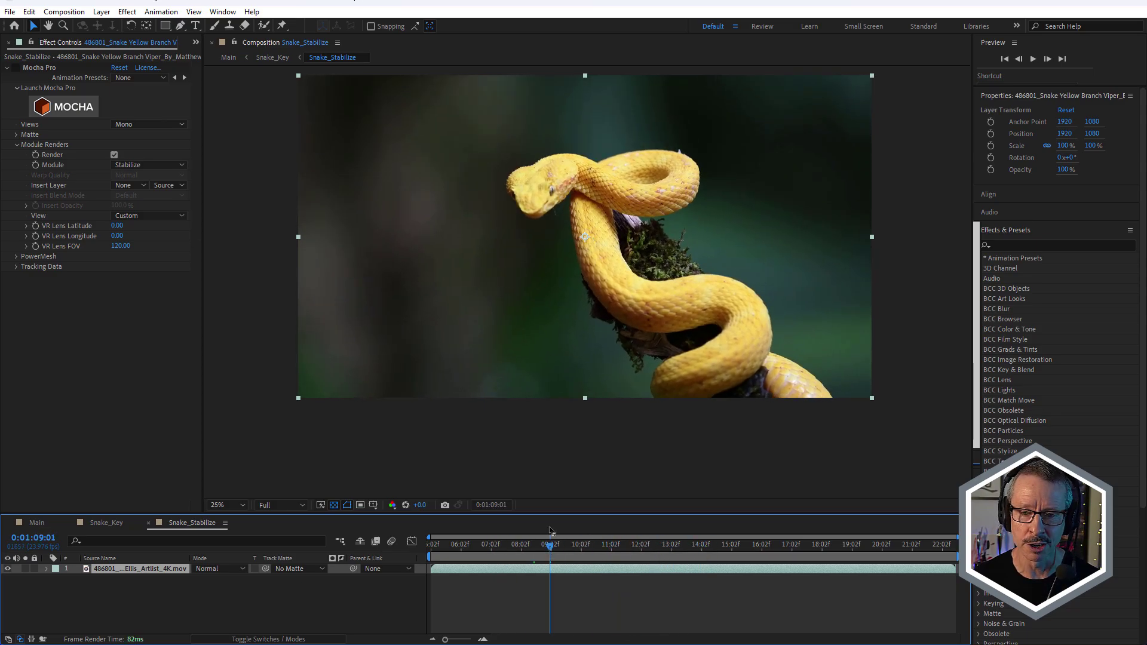
pyautogui.moveTo(551, 544)
pyautogui.mouseDown()
pyautogui.moveTo(540, 545)
pyautogui.moveTo(564, 555)
pyautogui.mouseUp()
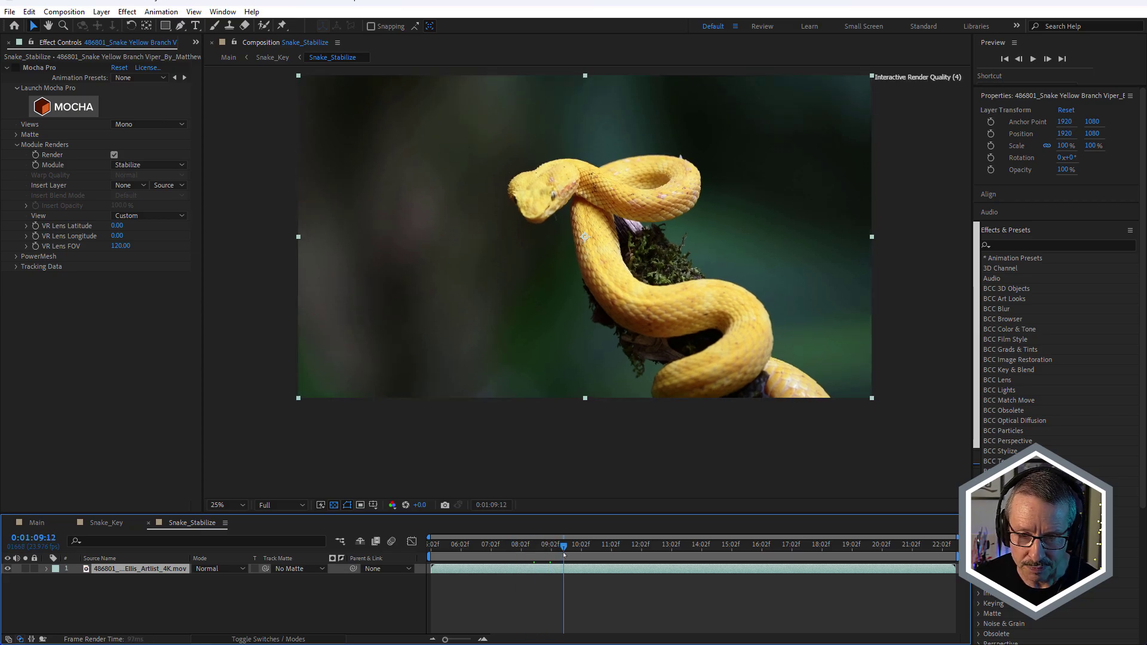
# Step: Open the clip in Mocha Pro without upgrading, select the tracked moss shape Layer 8 and scrub through its track
pyautogui.click(64, 107)
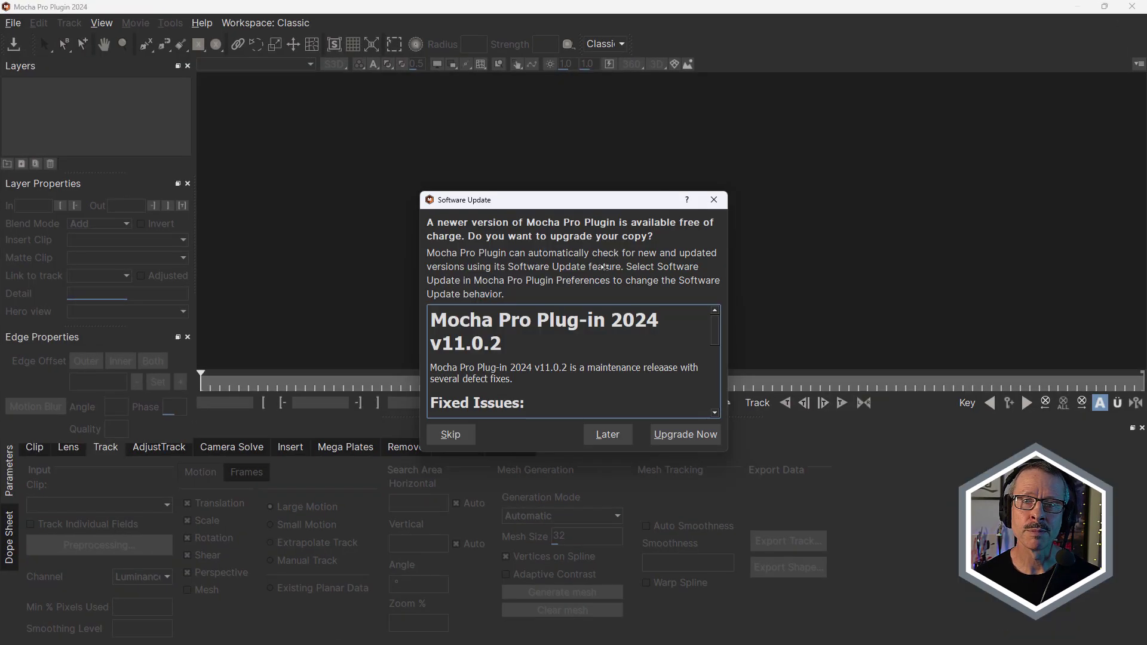
pyautogui.click(714, 200)
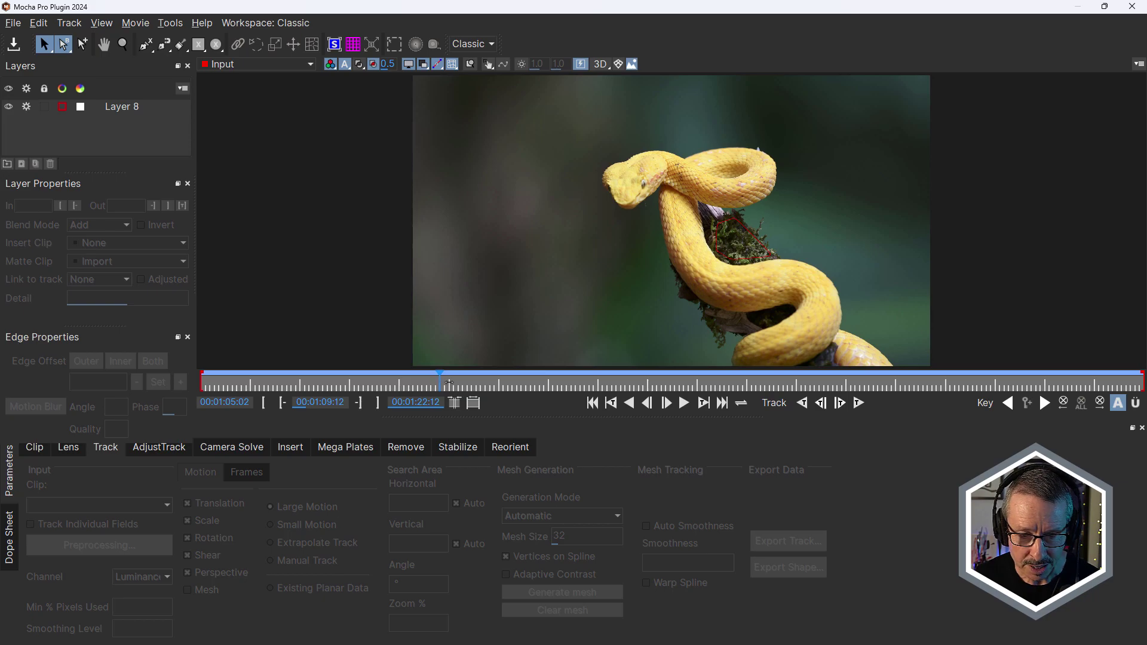
pyautogui.moveTo(449, 383)
pyautogui.mouseDown()
pyautogui.moveTo(548, 385)
pyautogui.moveTo(454, 393)
pyautogui.mouseUp()
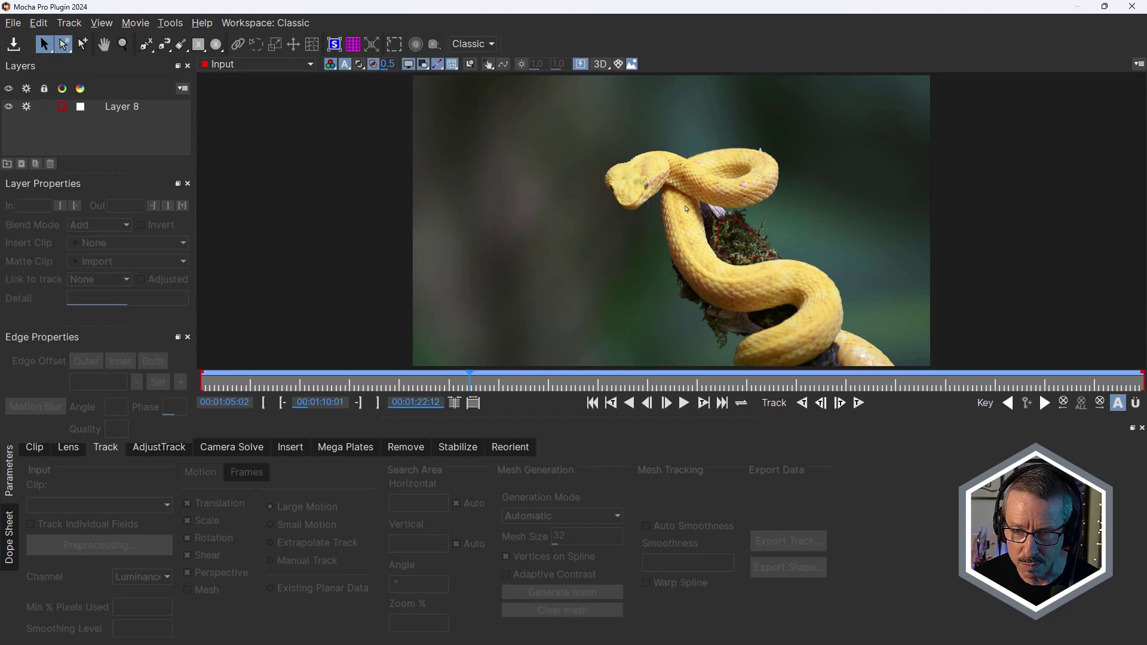
pyautogui.click(733, 222)
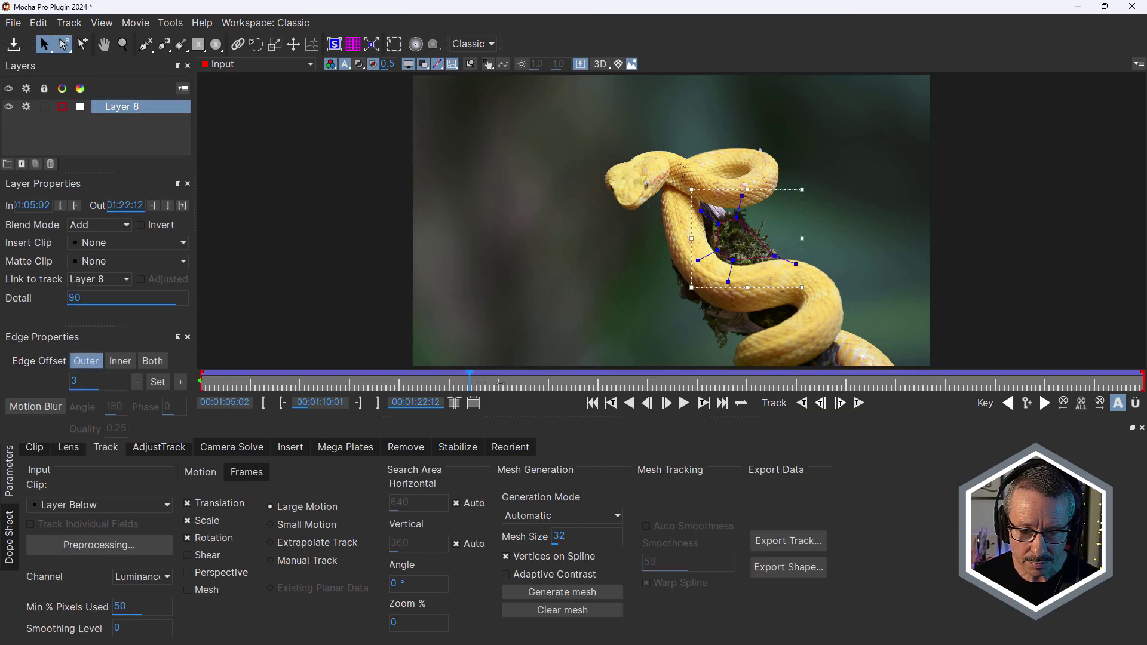
pyautogui.moveTo(471, 383); pyautogui.dragTo(512, 386)
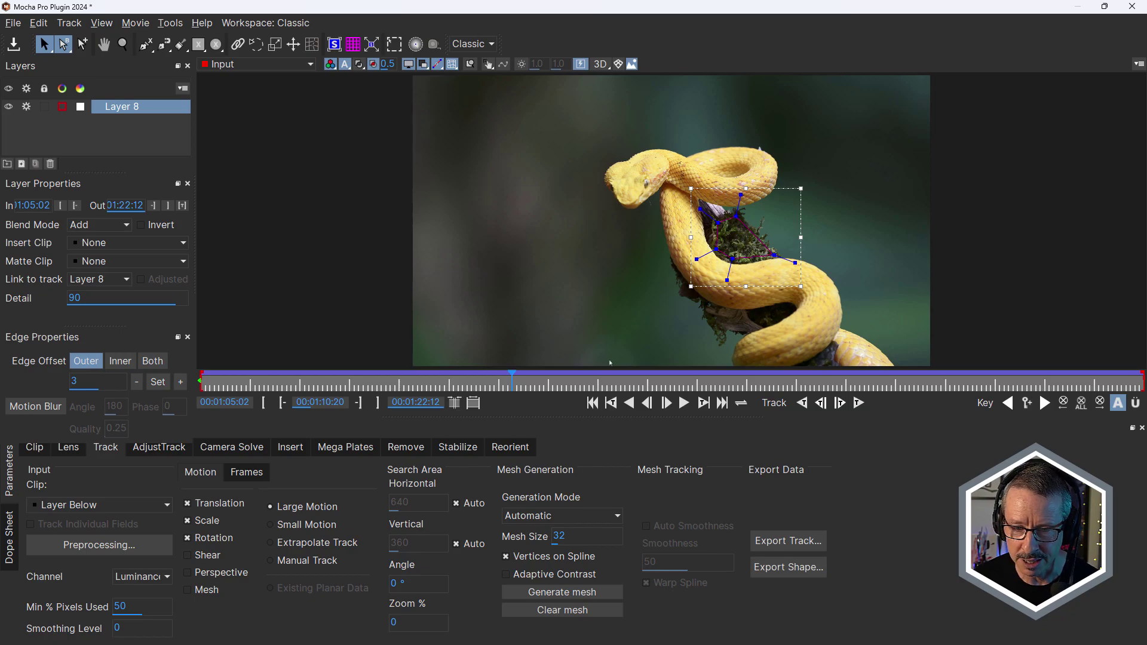
pyautogui.moveTo(536, 384); pyautogui.dragTo(586, 387)
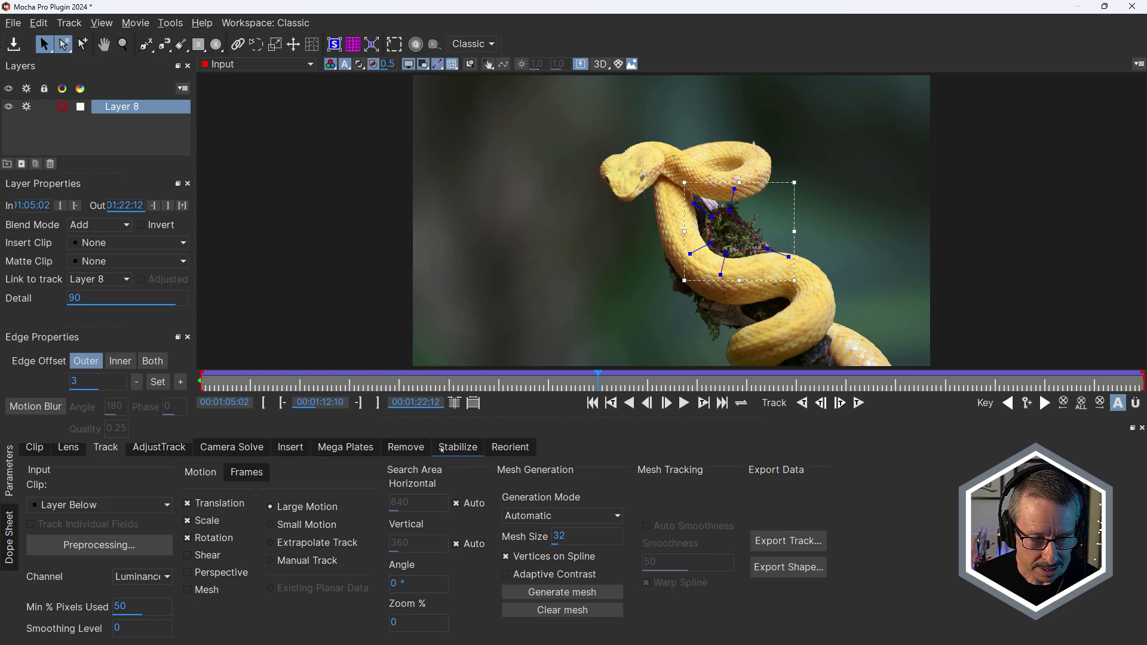
# Step: Show the Stabilize module and compare the clip with Maximum smoothing switched off and back on
pyautogui.click(459, 448)
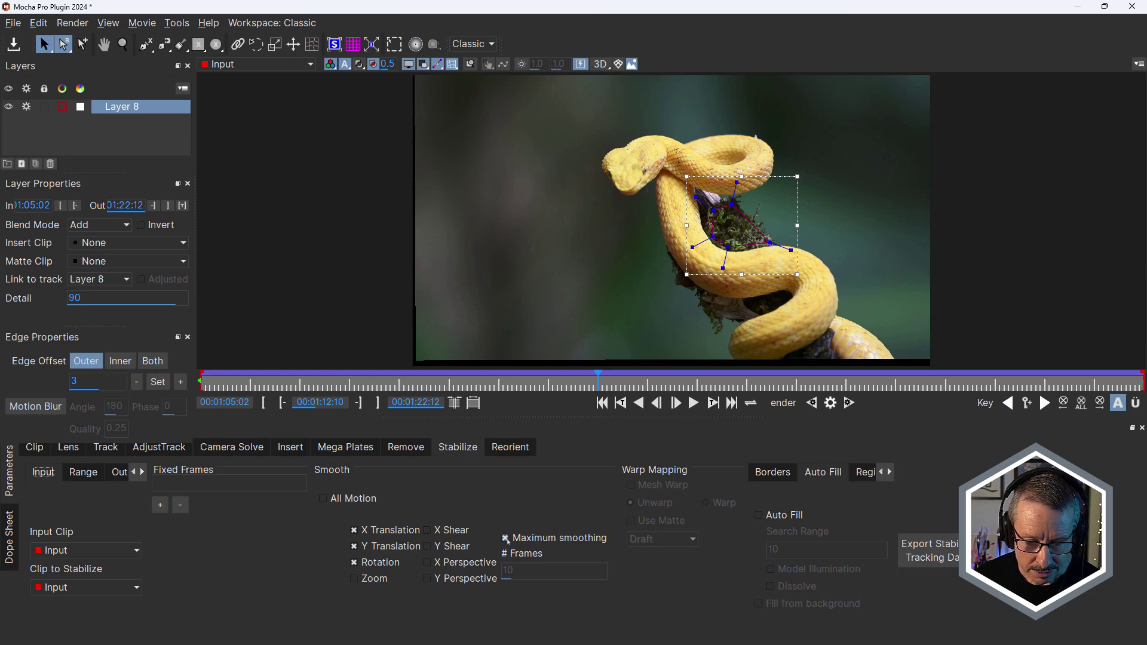
pyautogui.click(508, 538)
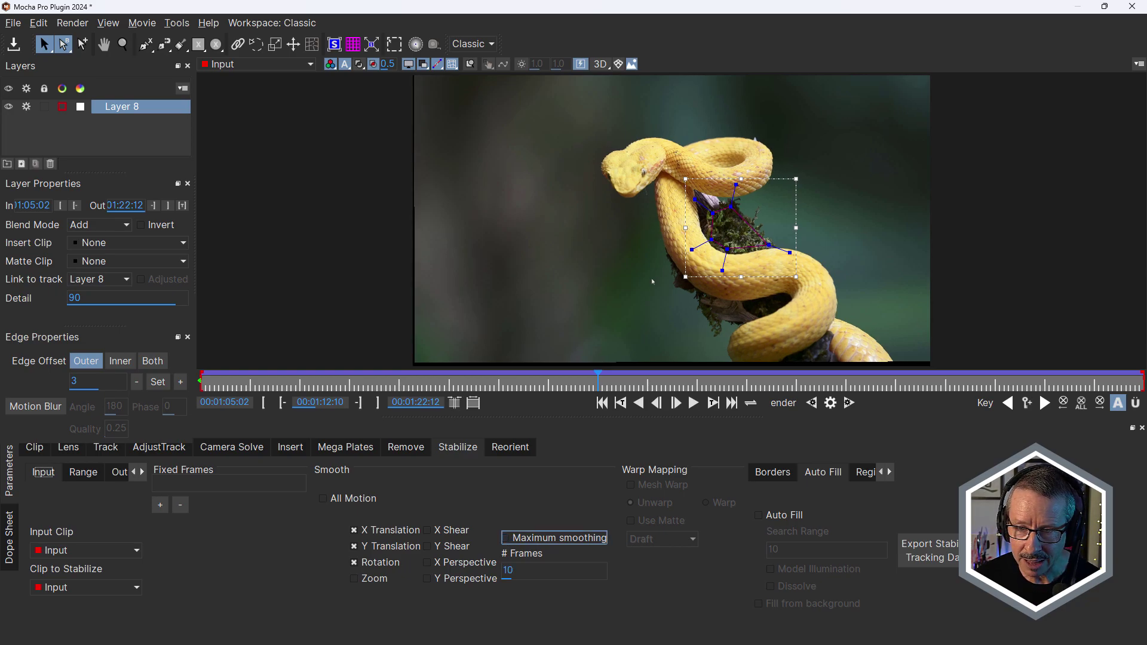
pyautogui.moveTo(596, 381); pyautogui.dragTo(530, 392)
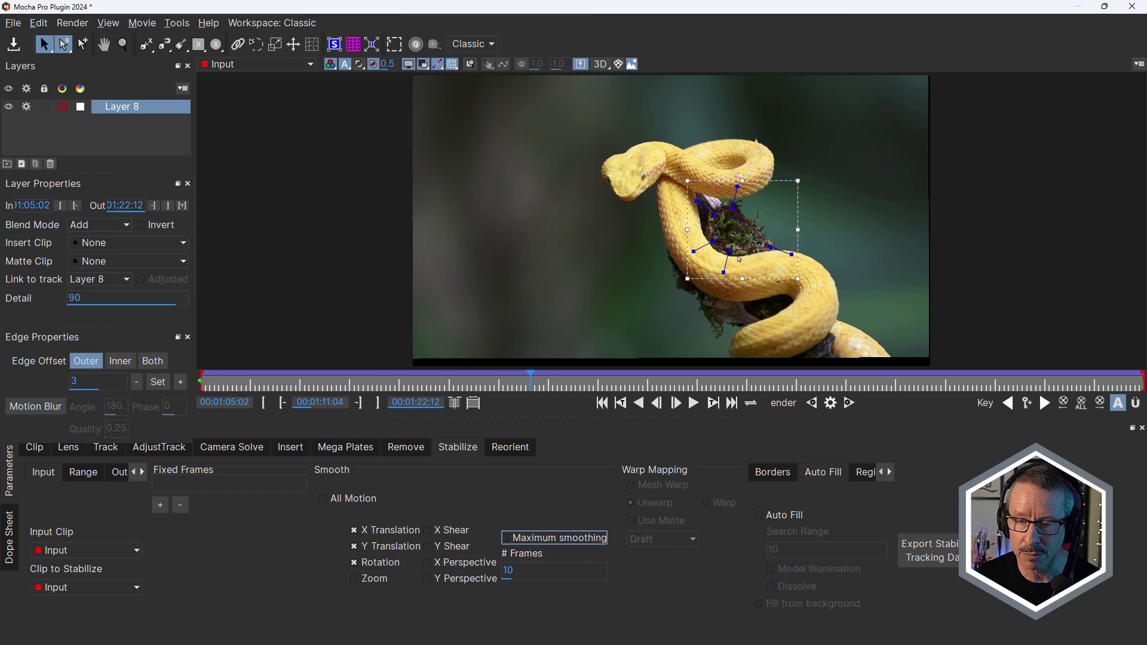
pyautogui.click(506, 539)
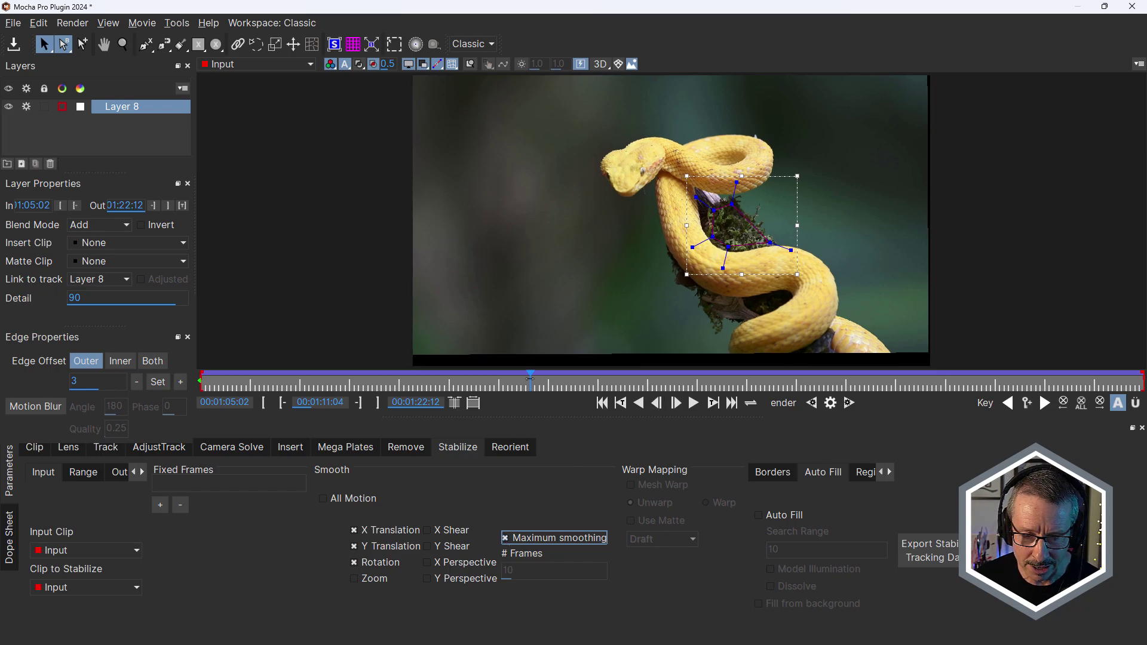
pyautogui.moveTo(531, 379); pyautogui.dragTo(591, 382)
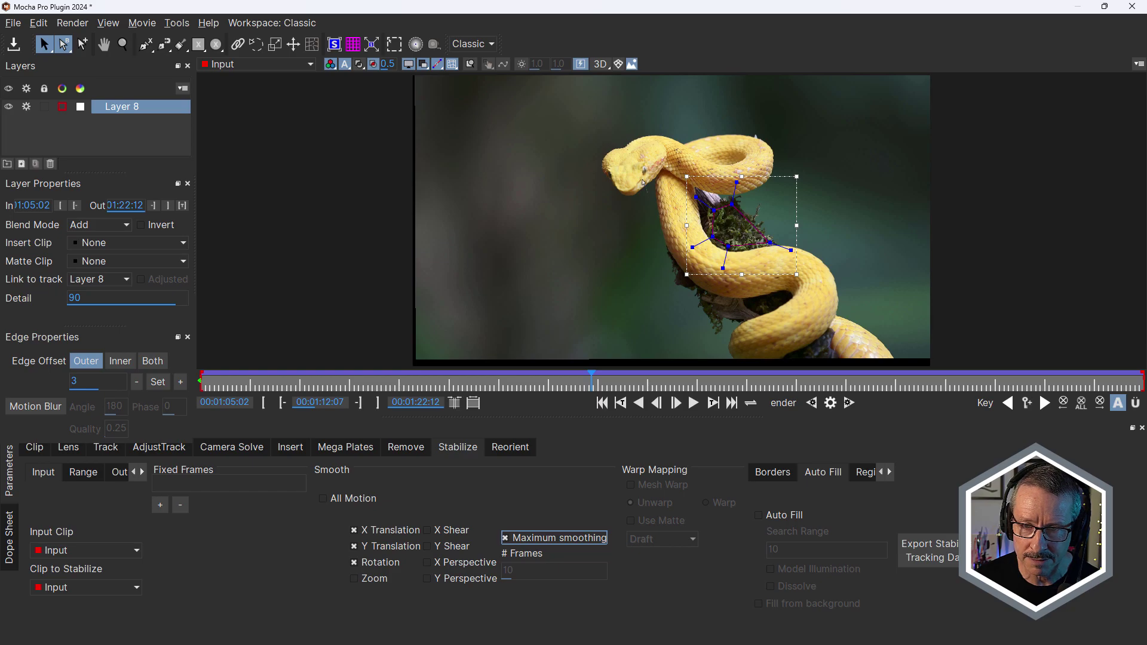
pyautogui.moveTo(597, 381); pyautogui.dragTo(629, 377)
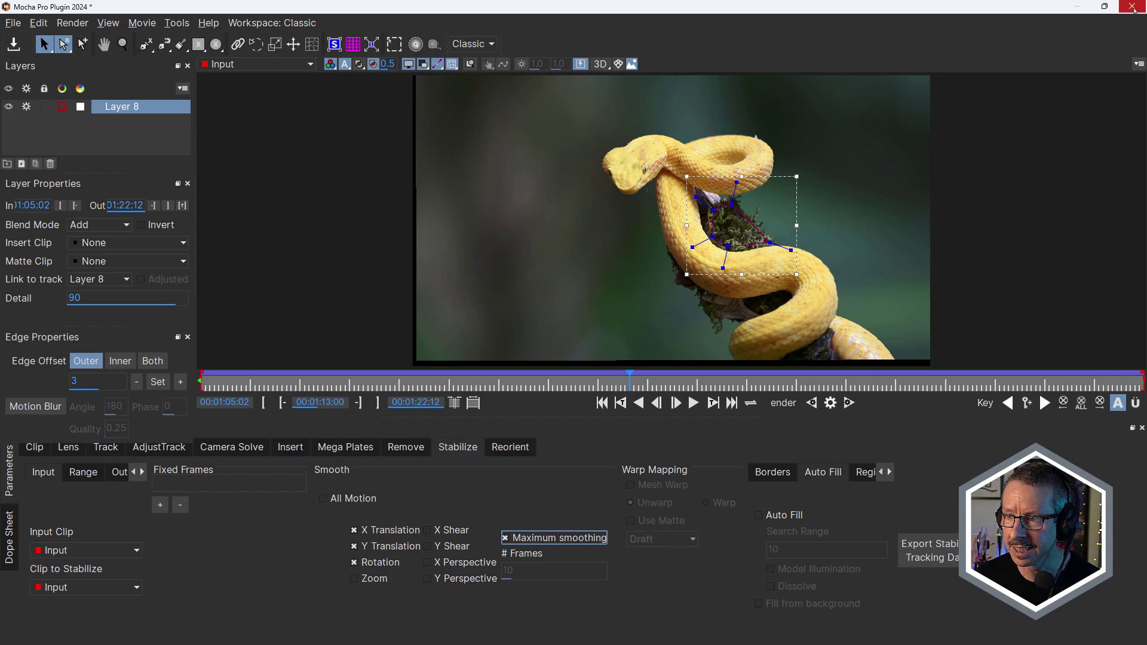
# Step: Close Mocha Pro without saving, switch the Mocha Pro effect back on and scrub the clip to 0:01:11:06
pyautogui.click(1133, 7)
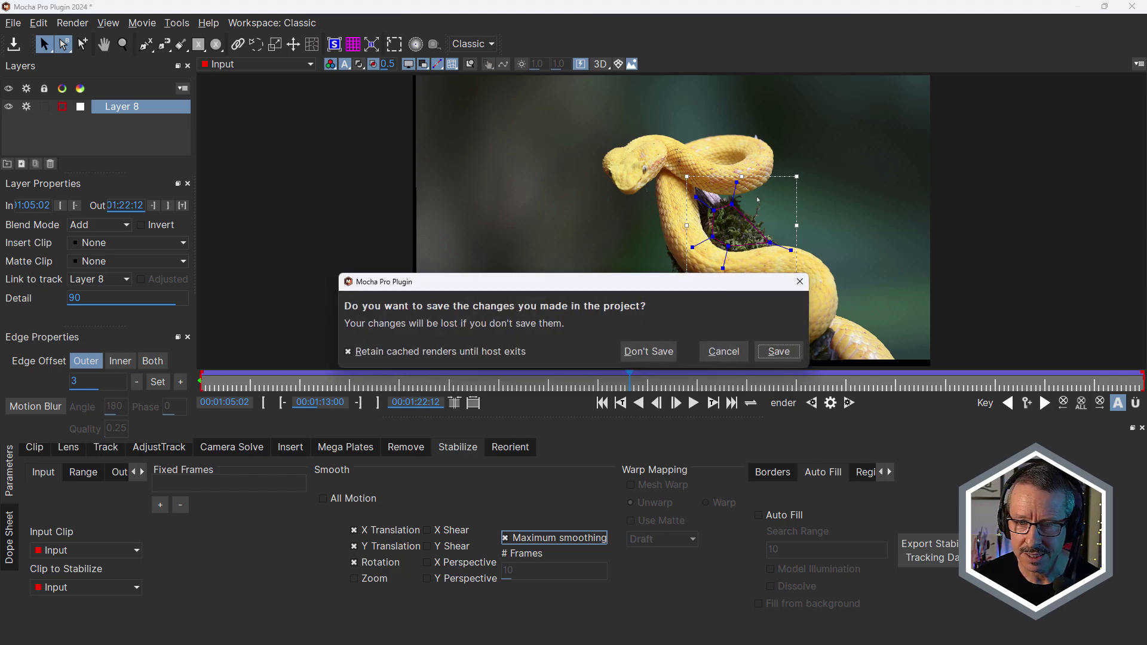
pyautogui.click(649, 352)
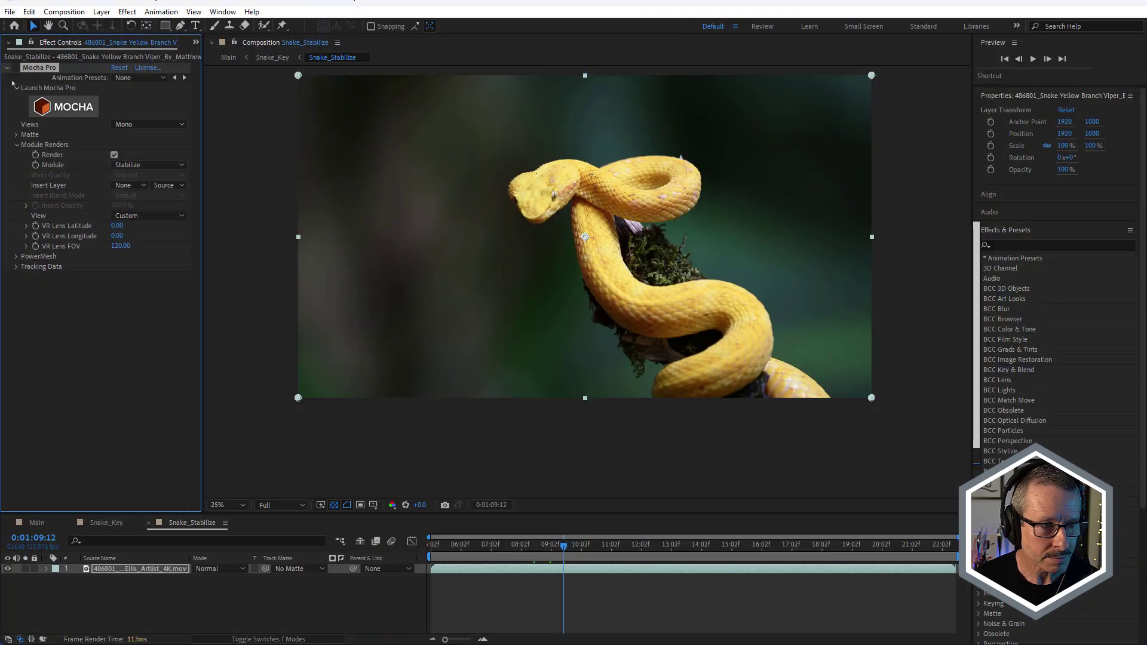
pyautogui.moveTo(564, 545); pyautogui.dragTo(616, 574)
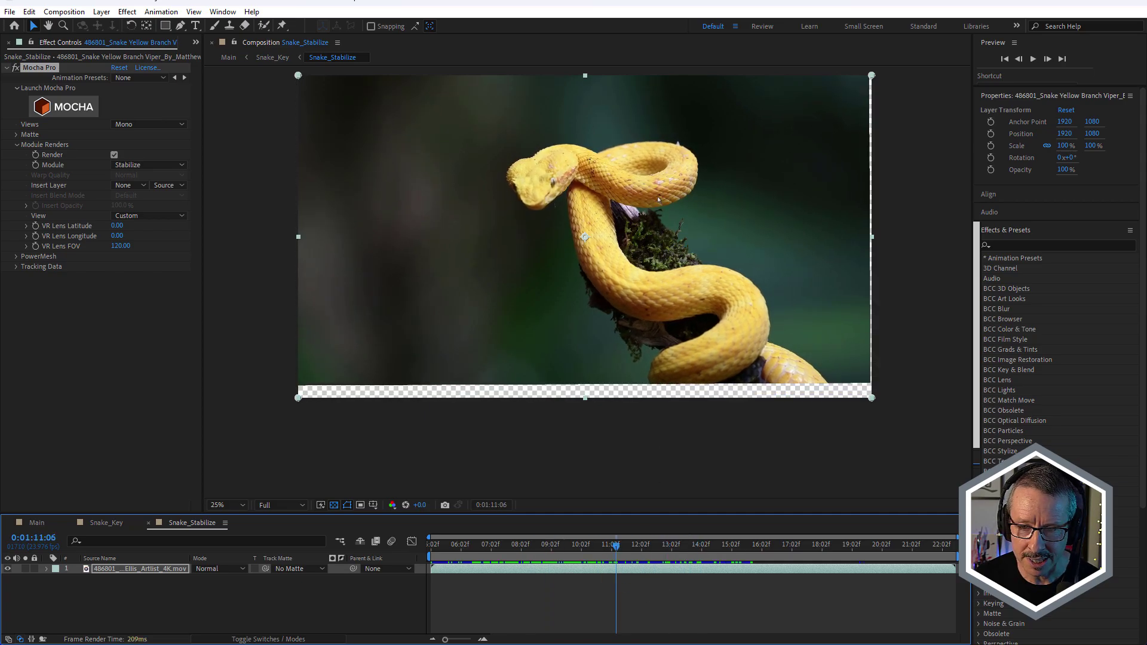
# Step: Leave the Snake_Stabilize composition for Snake_Key and examine the keyed snake and moss up close
pyautogui.click(149, 524)
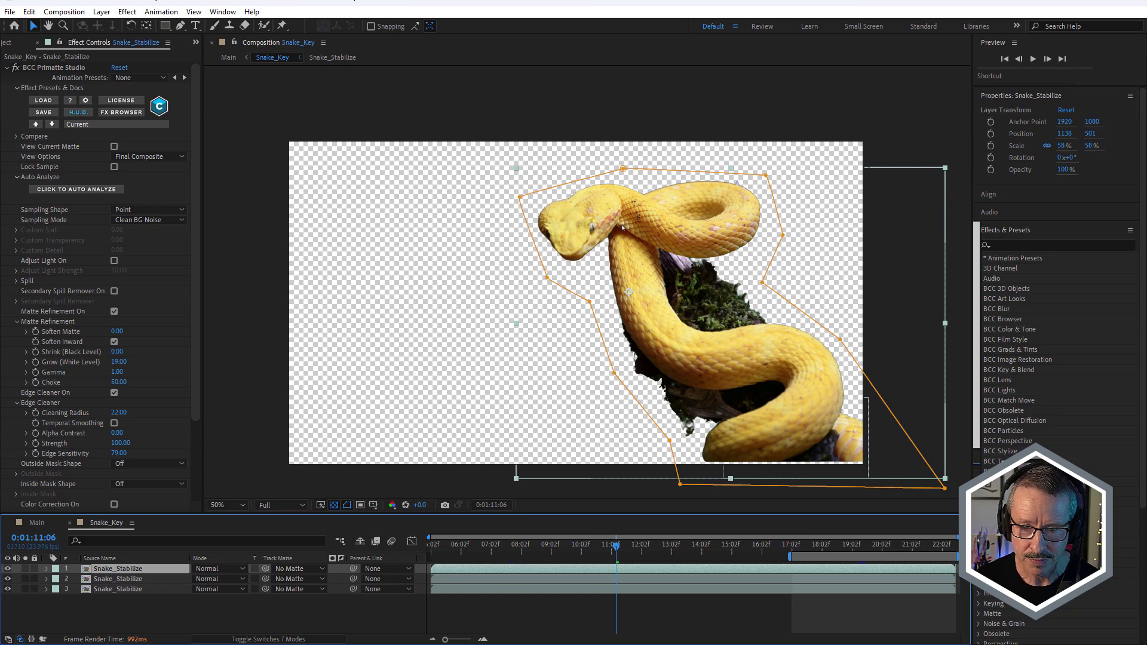
pyautogui.scroll(2, 624, 228)
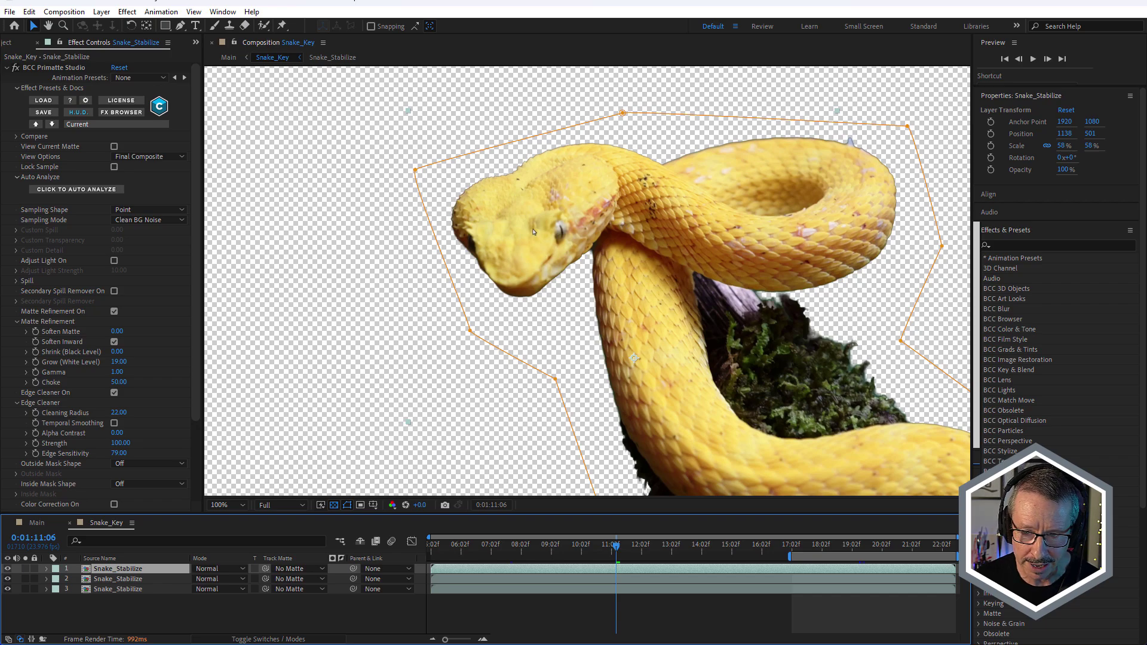
pyautogui.scroll(-2, 534, 232)
pyautogui.scroll(2, 653, 307)
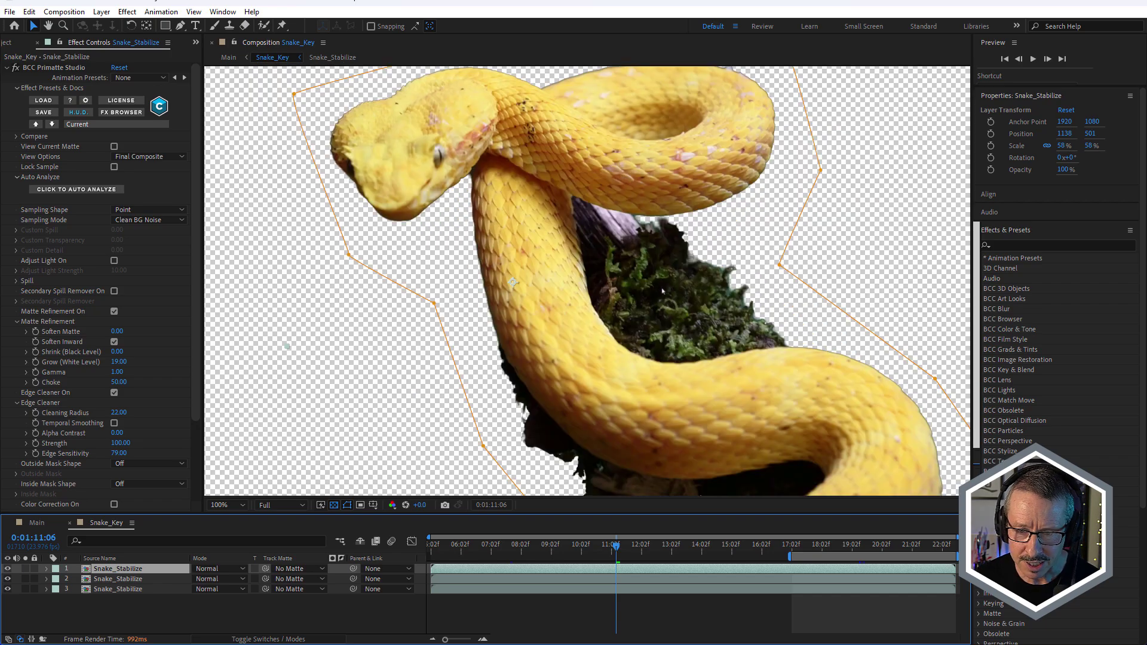
pyautogui.scroll(-2, 646, 288)
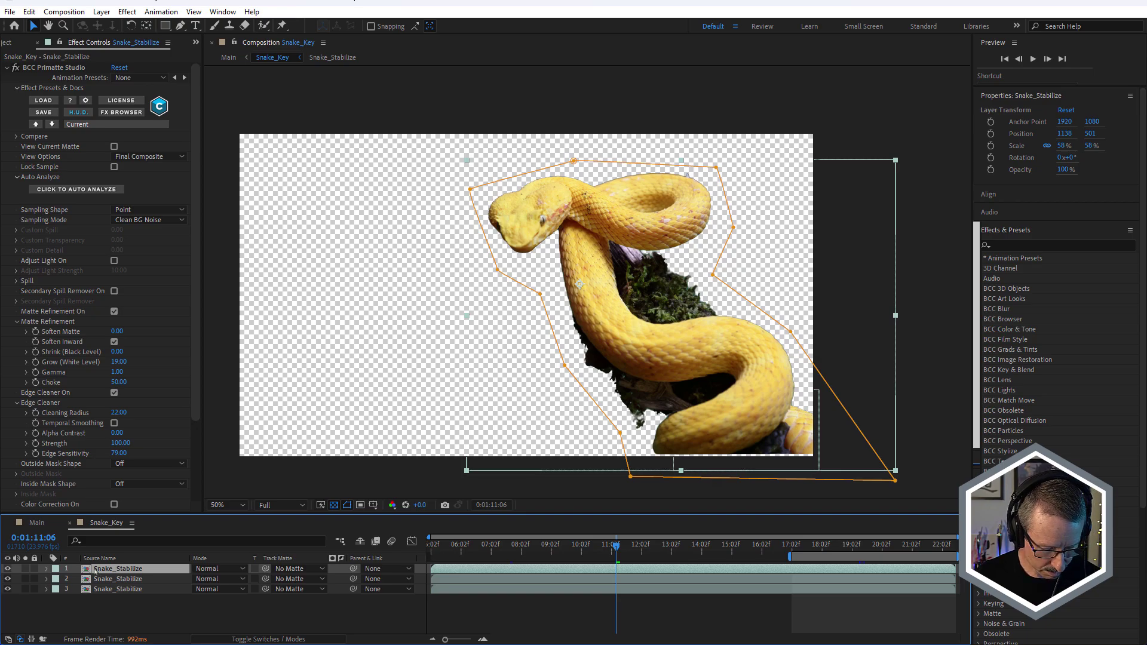
# Step: Solo a duplicate of the top Snake_Stabilize layer and reset its BCC Primatte Studio effect
pyautogui.hotkey('ctrl', 'd')
pyautogui.click(26, 569)
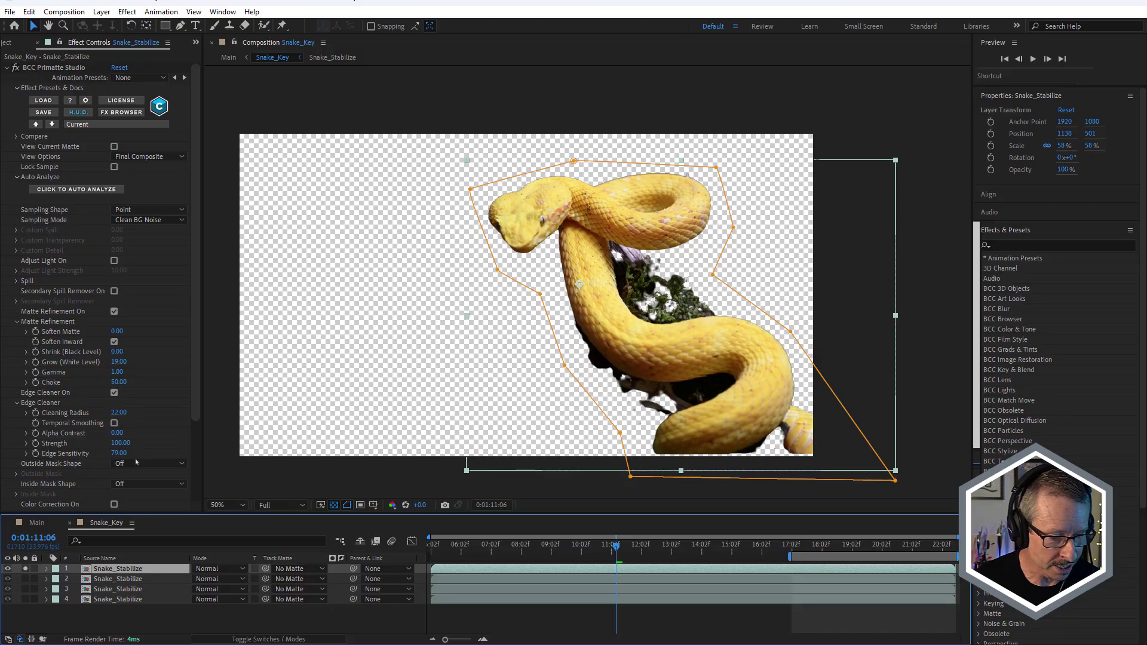
pyautogui.click(53, 68)
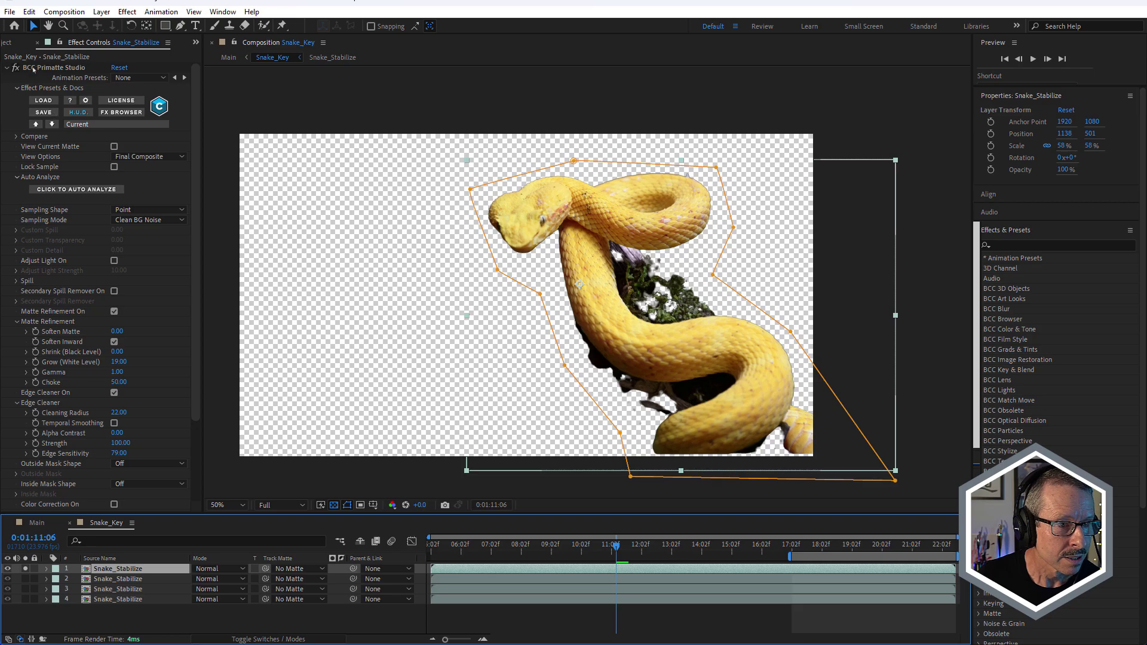
pyautogui.click(122, 68)
# Step: Run Auto Analyze in BCC Primatte Studio on the duplicated layer to start keying out its background
pyautogui.press('h')
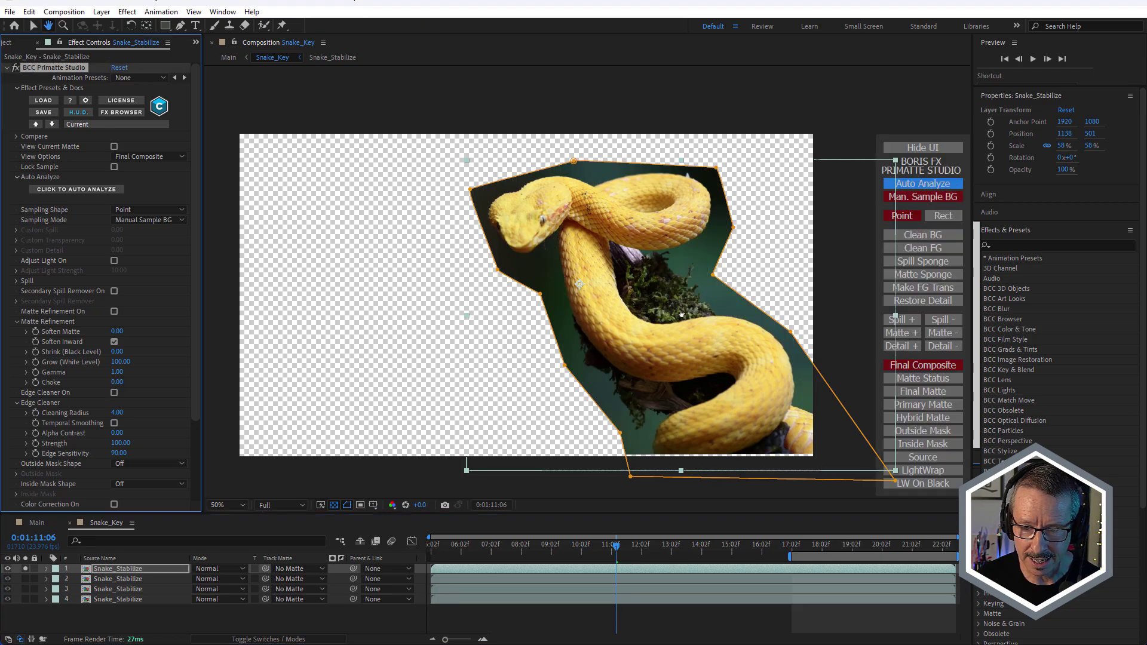
pyautogui.moveTo(681, 315); pyautogui.dragTo(618, 277)
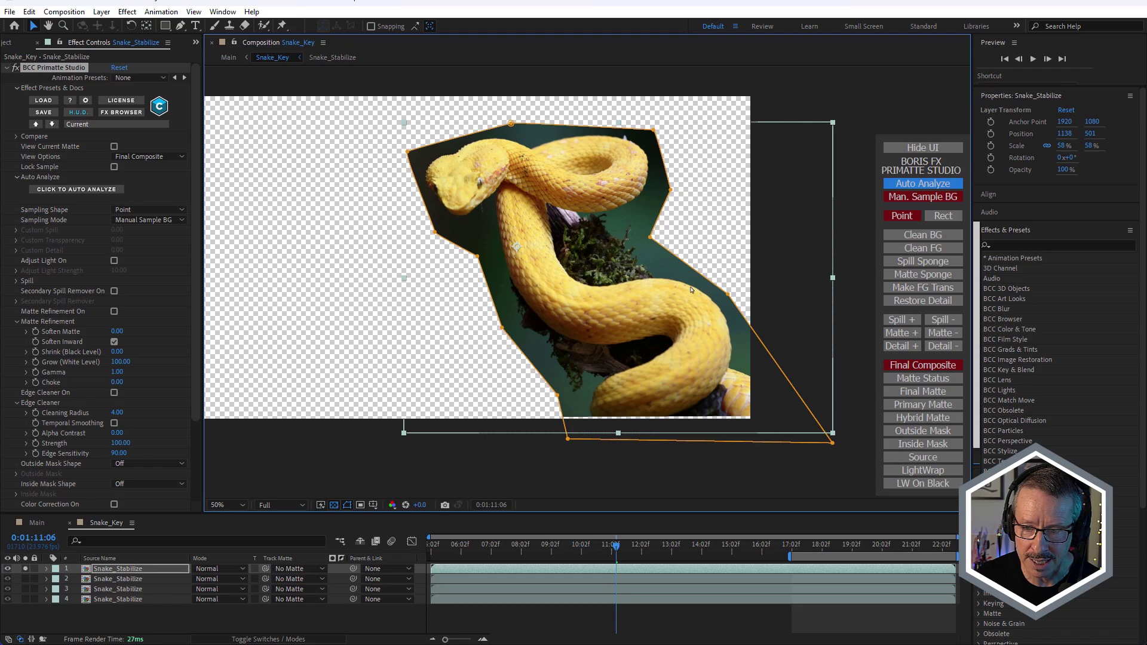
pyautogui.moveTo(240, 185); pyautogui.dragTo(299, 184)
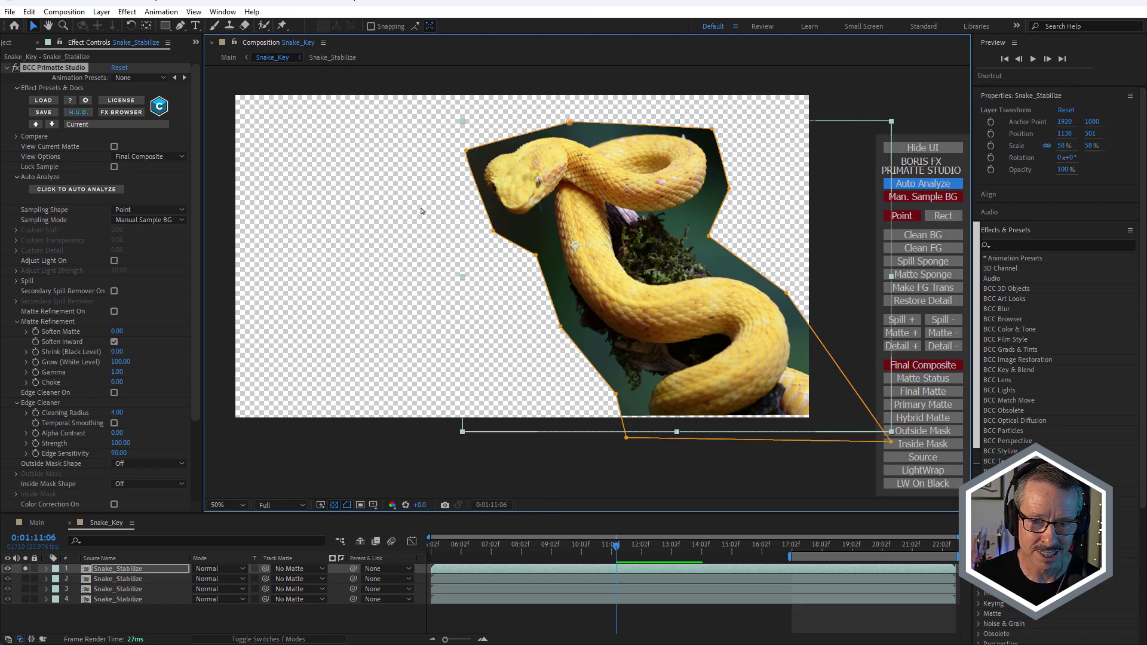
pyautogui.click(124, 572)
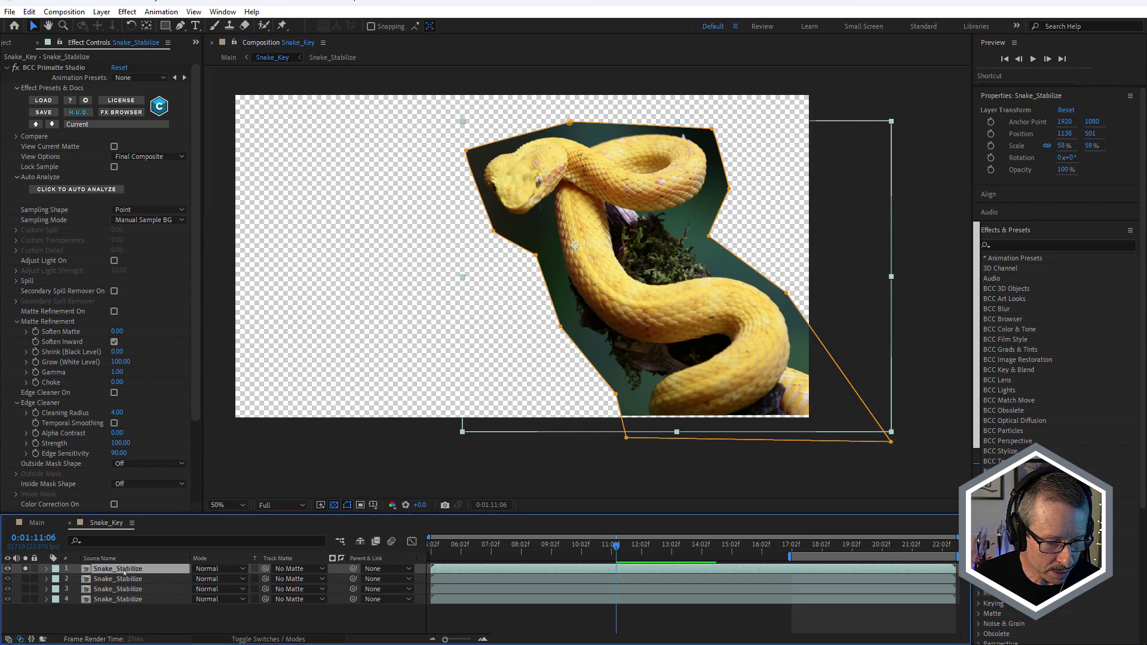
pyautogui.click(55, 68)
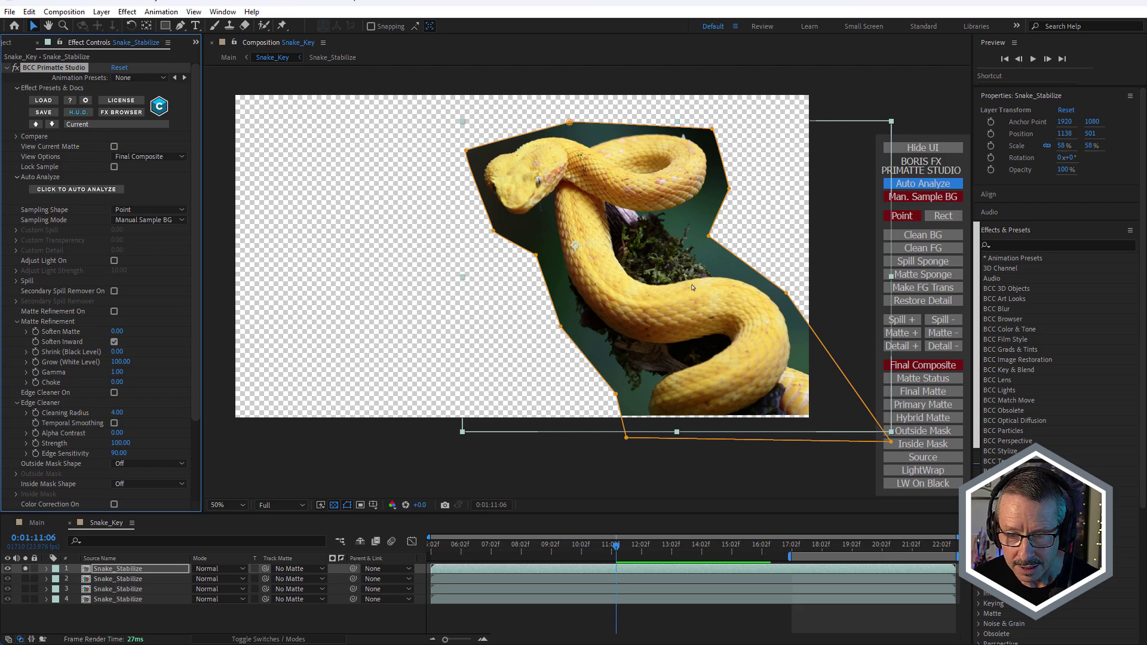
pyautogui.moveTo(696, 287); pyautogui.dragTo(628, 276)
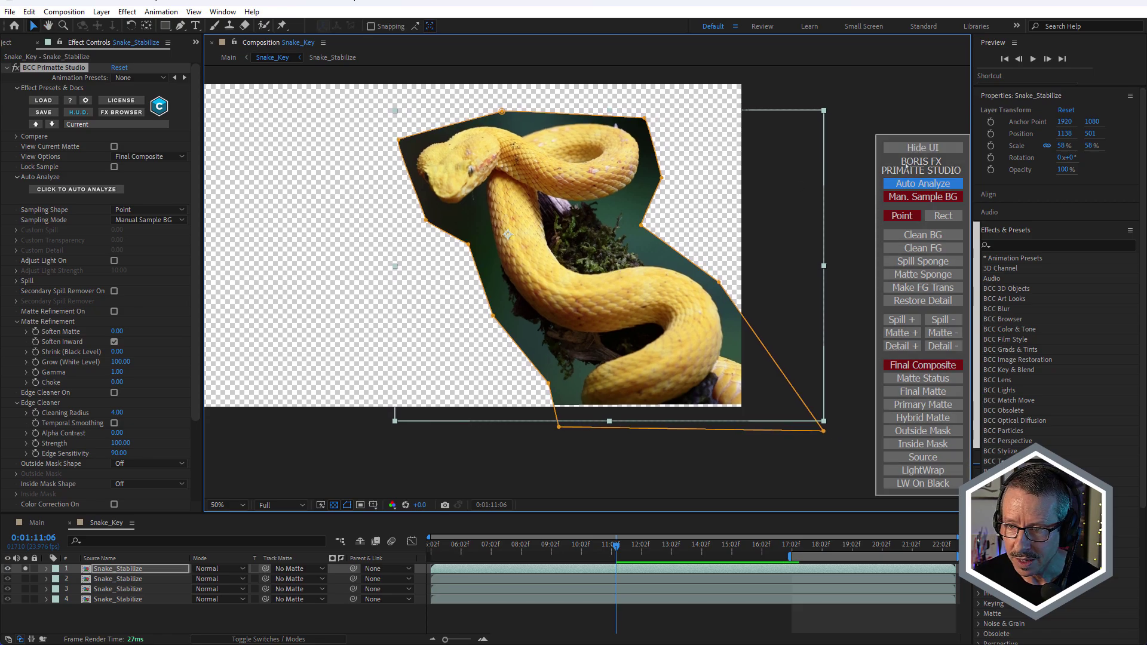
pyautogui.click(925, 185)
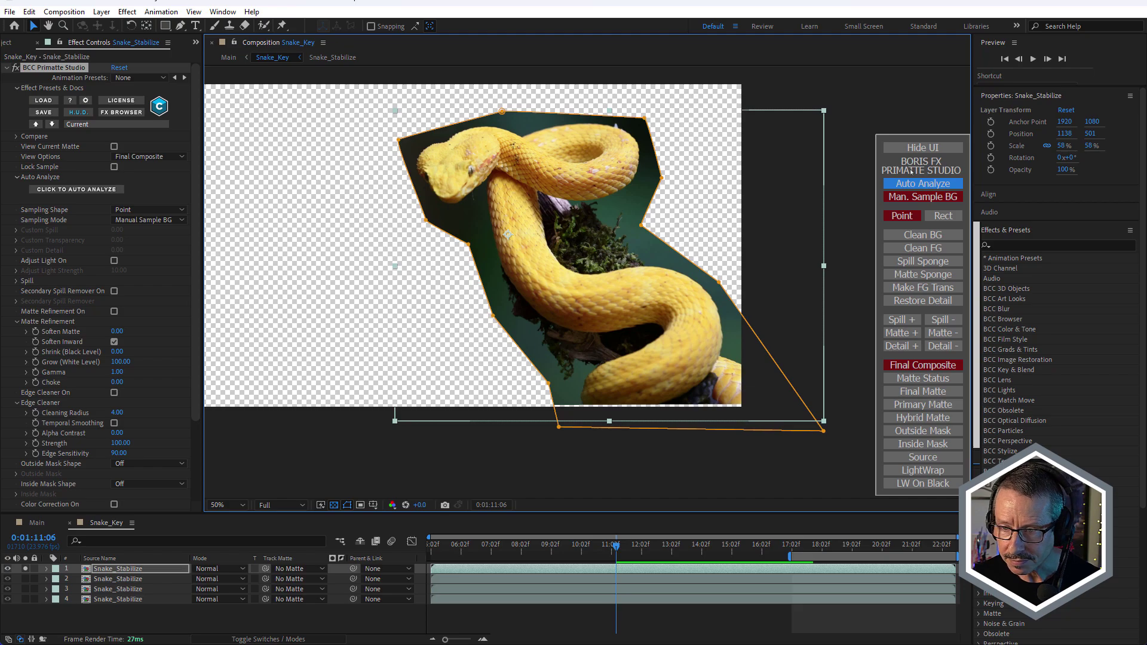
pyautogui.click(906, 185)
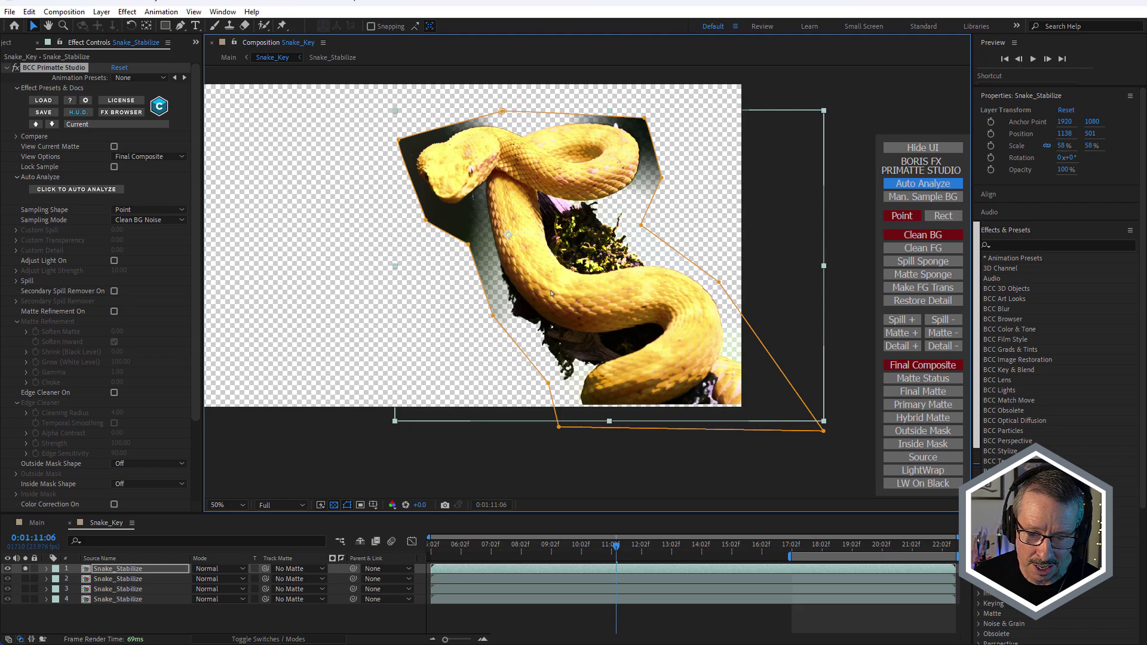
# Step: Sample the leftover background around the snake with Clean BG in the Matte Status view
pyautogui.press('.')
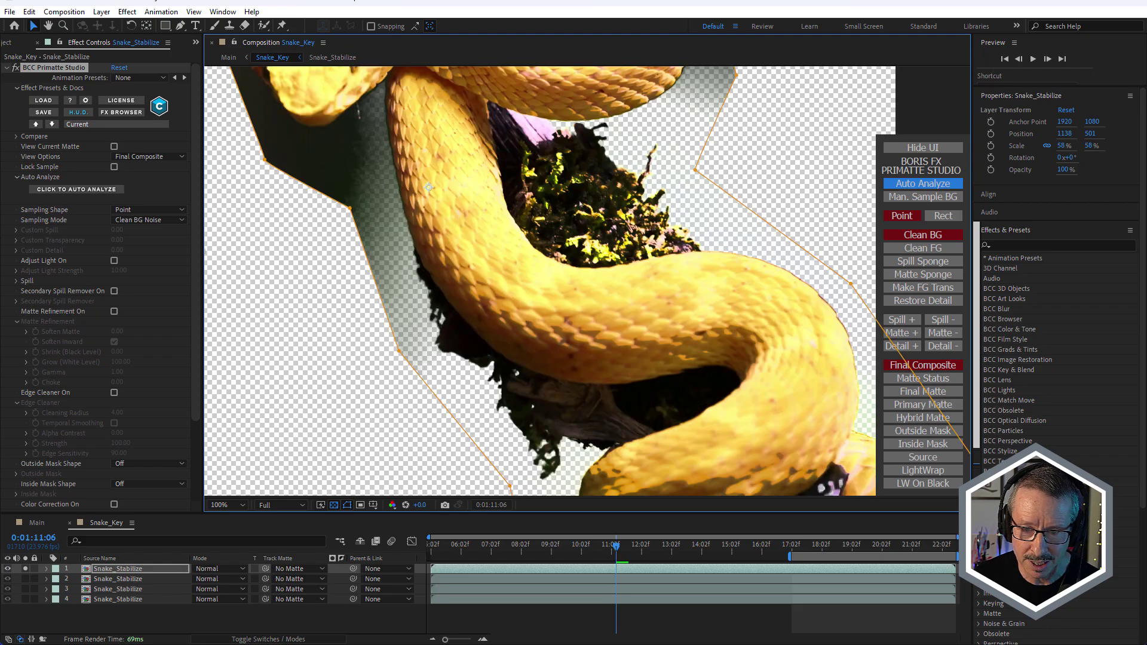
pyautogui.press(',')
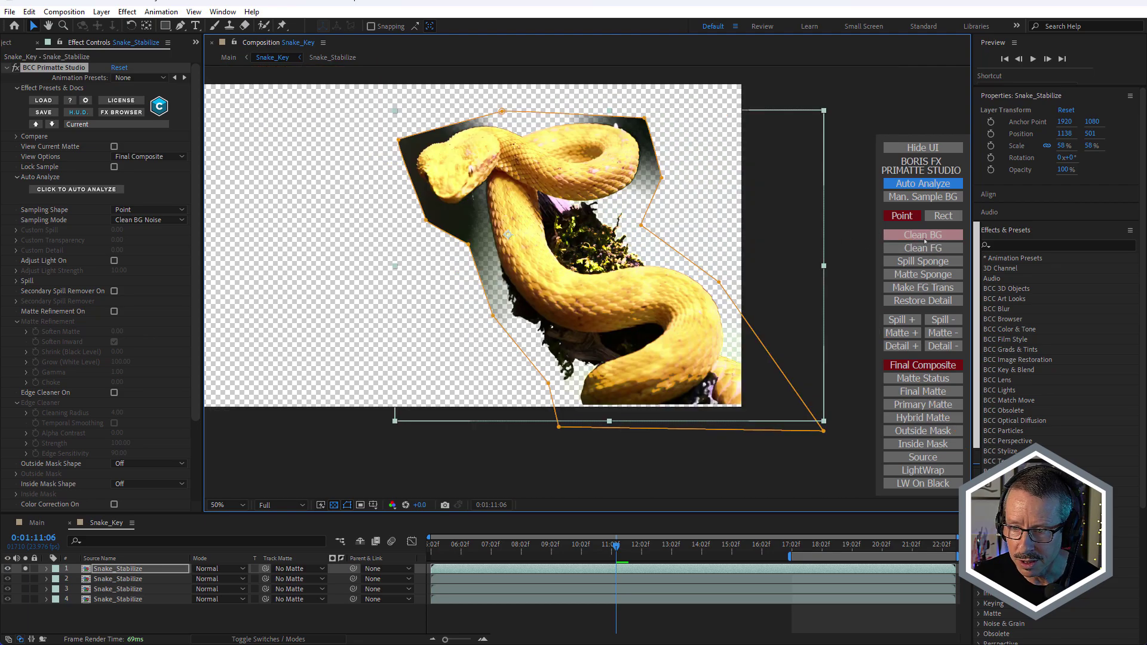
pyautogui.click(926, 382)
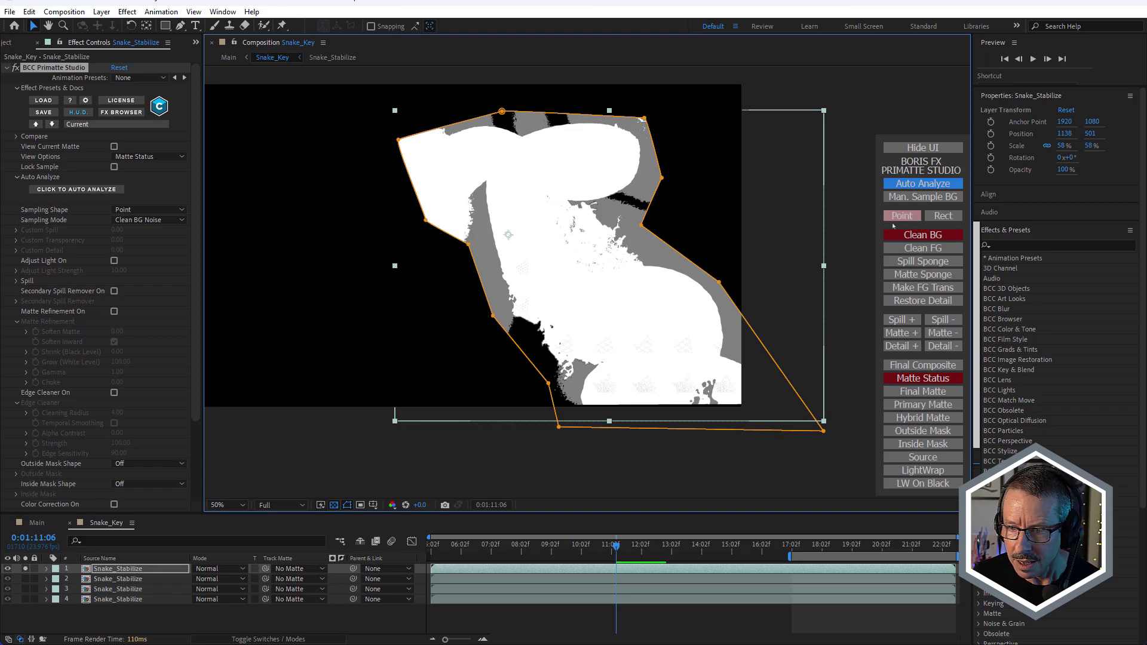
pyautogui.click(926, 239)
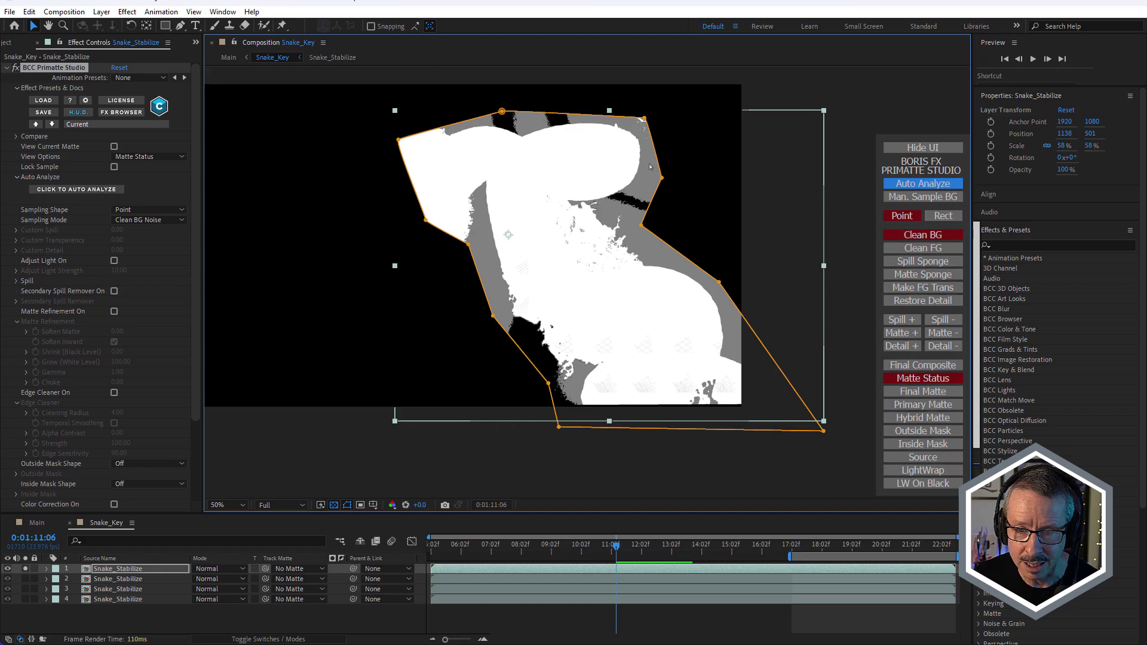
pyautogui.moveTo(643, 140)
pyautogui.mouseDown()
pyautogui.moveTo(653, 175)
pyautogui.moveTo(636, 220)
pyautogui.moveTo(650, 250)
pyautogui.mouseUp()
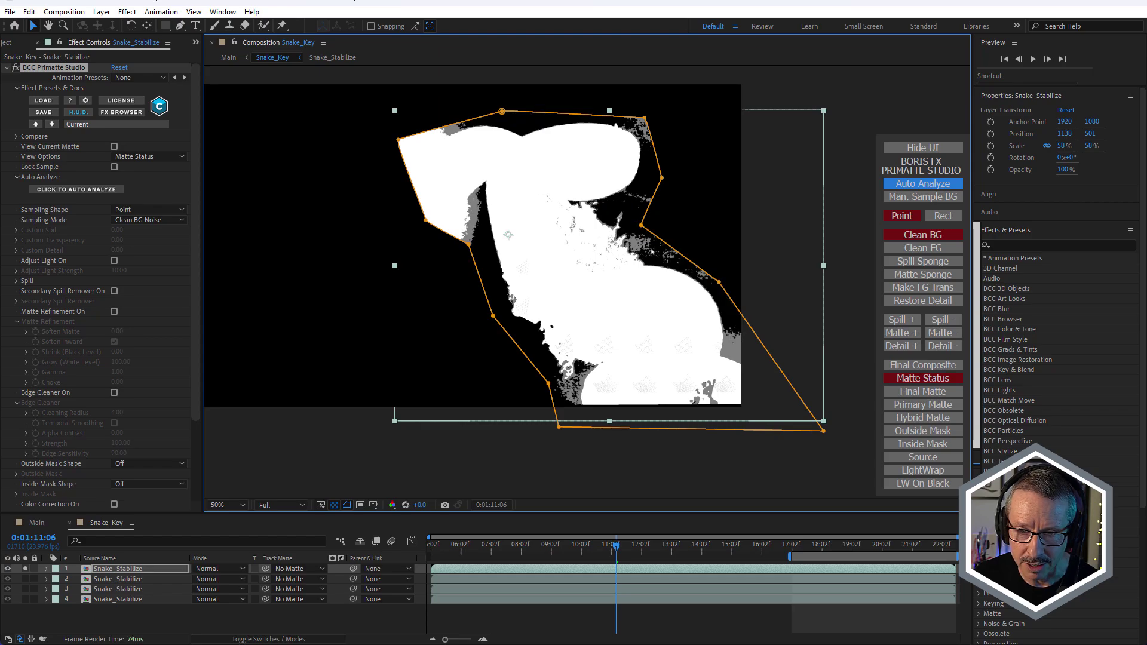
pyautogui.moveTo(733, 354); pyautogui.dragTo(733, 357)
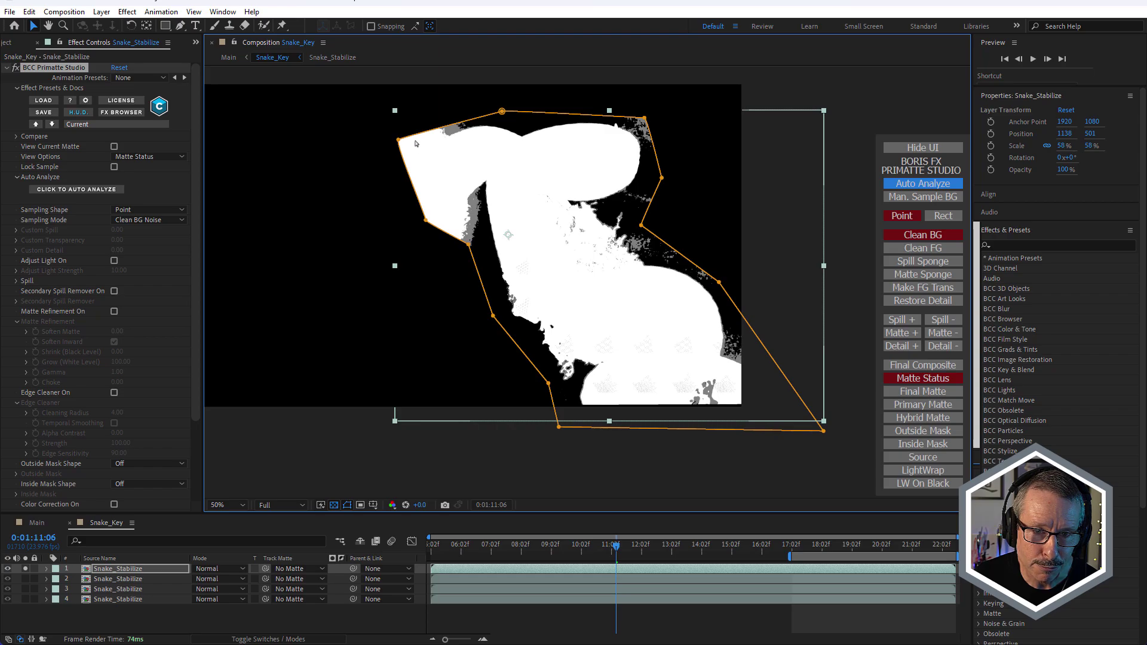
pyautogui.moveTo(414, 141); pyautogui.dragTo(411, 160)
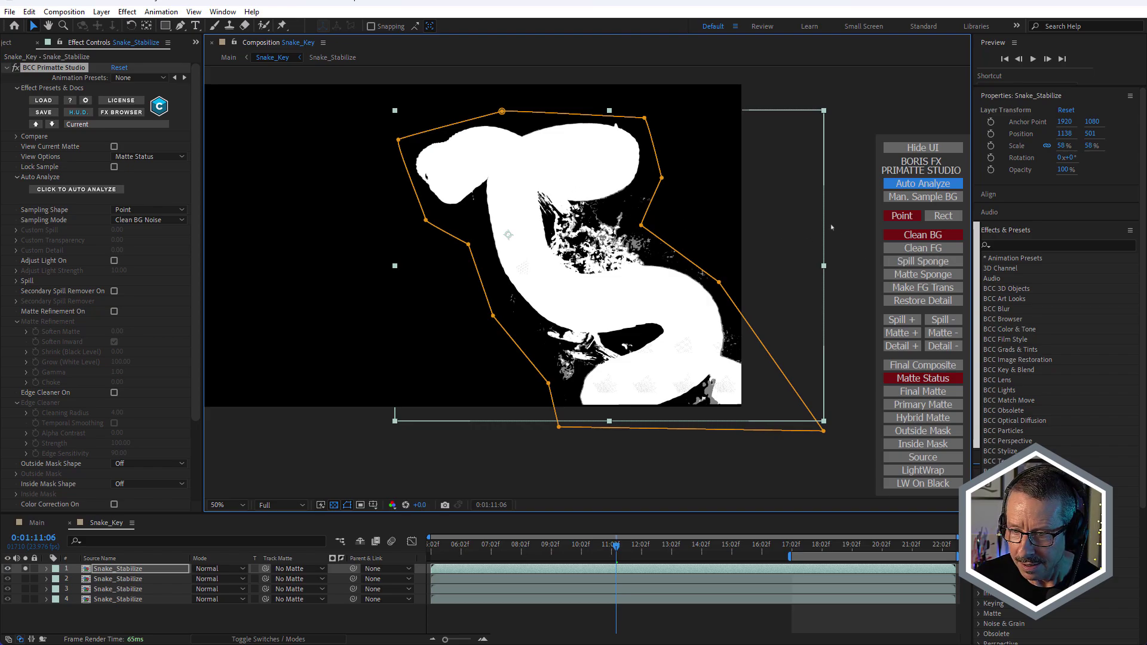
# Step: Return to the Final Composite view and sample the snake's coiled body with Clean FG, checking the result up close
pyautogui.click(927, 368)
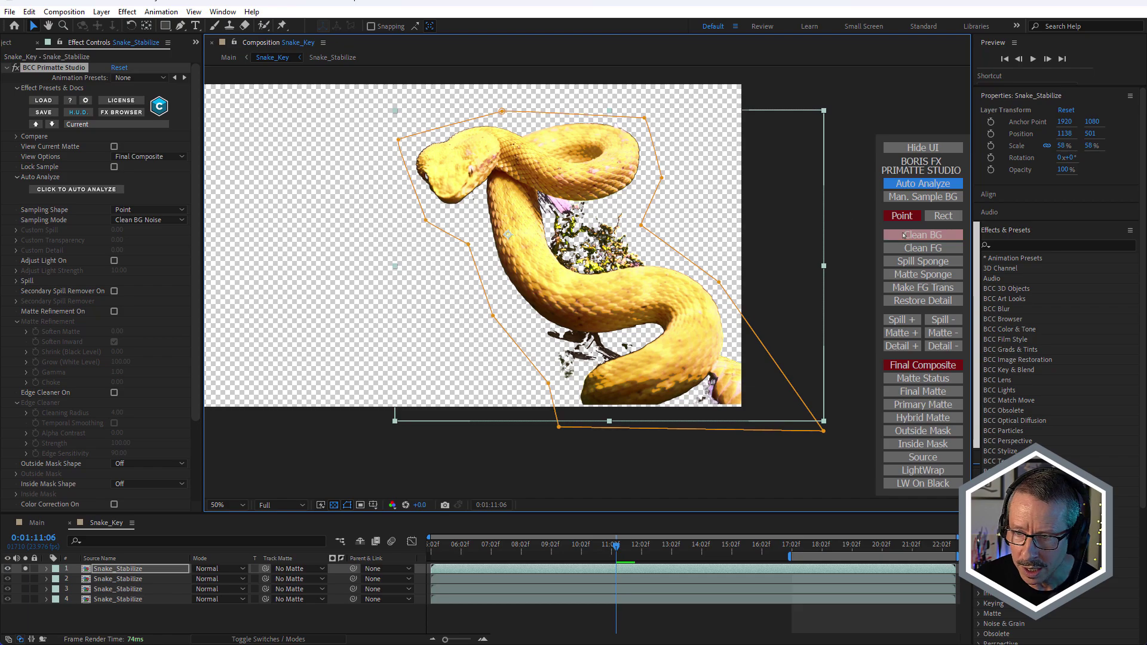
pyautogui.click(923, 248)
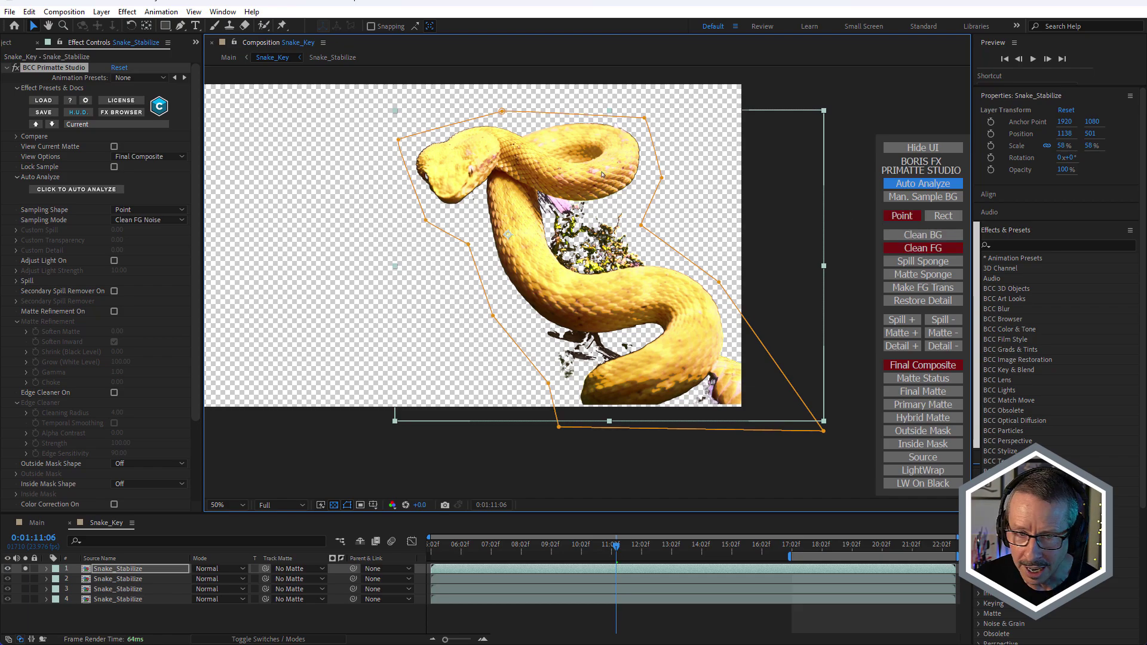
pyautogui.click(551, 169)
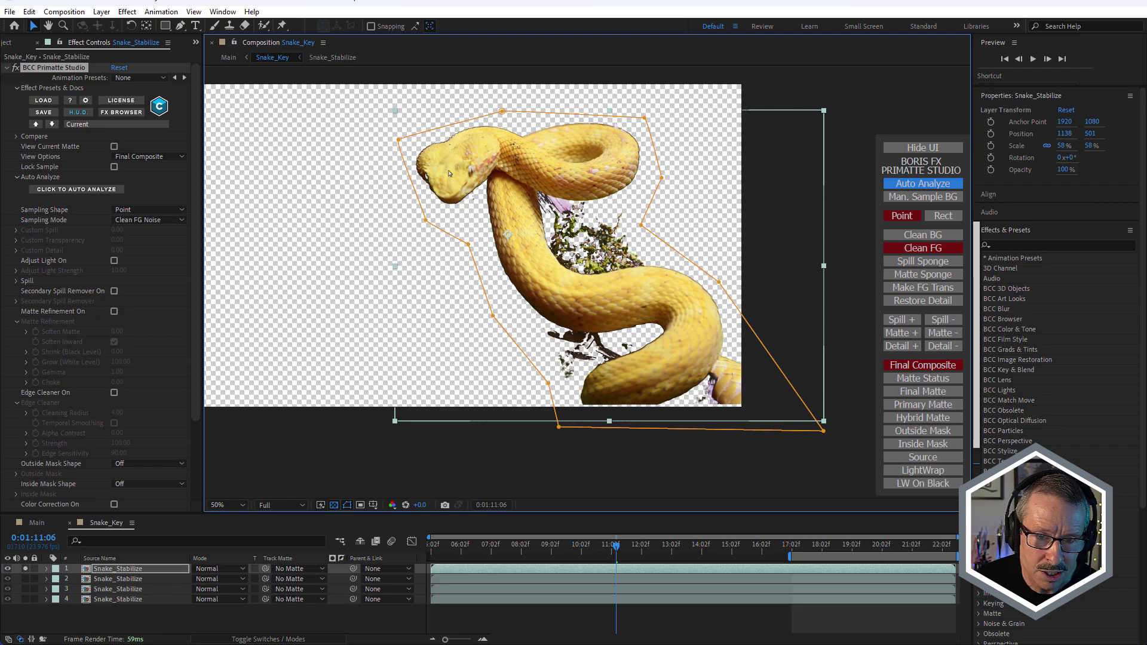
pyautogui.scroll(4, 425, 178)
pyautogui.scroll(-4, 382, 162)
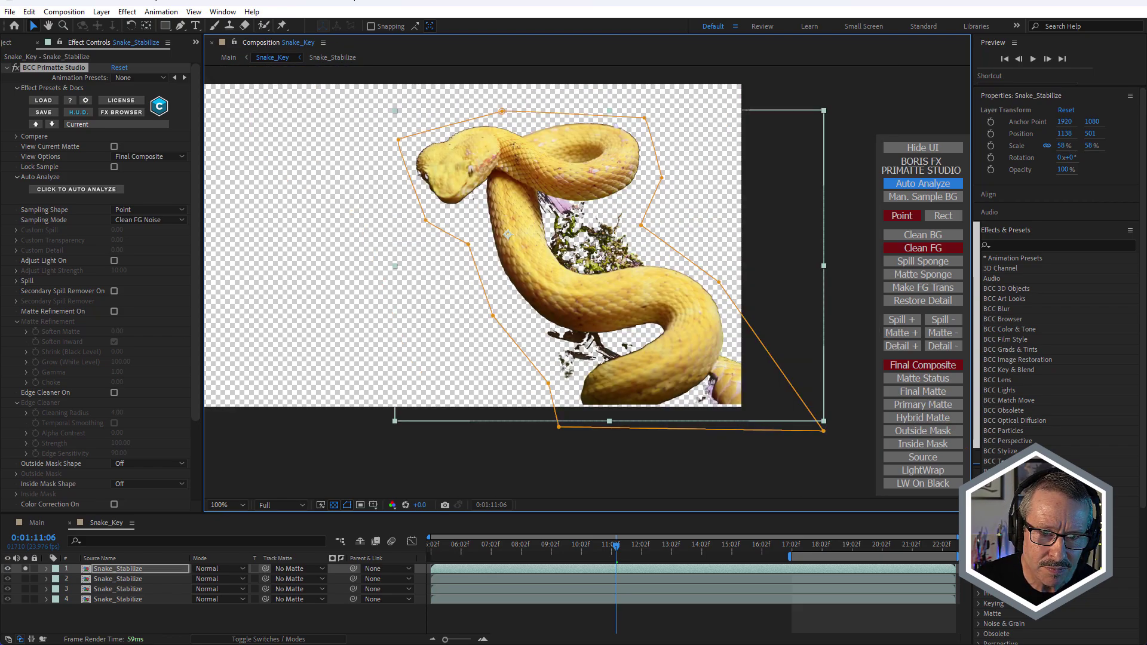
pyautogui.scroll(4, 418, 172)
pyautogui.scroll(-4, 433, 178)
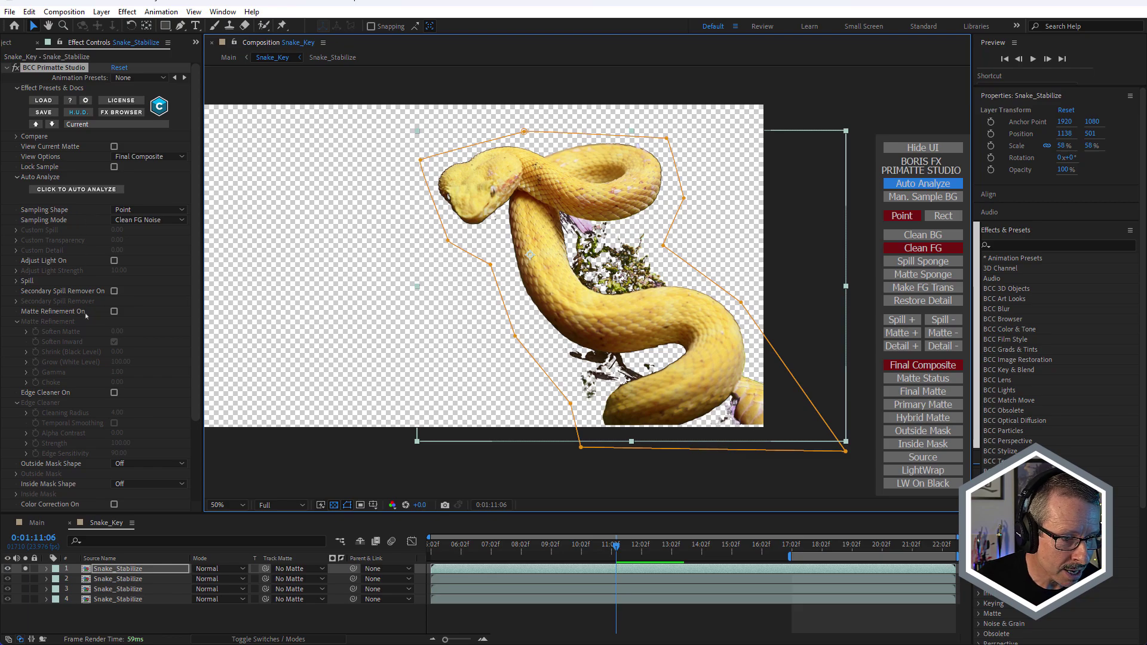
# Step: Enable Matte Refinement and set Choke to 19 and Grow (White Level) to 50
pyautogui.click(114, 312)
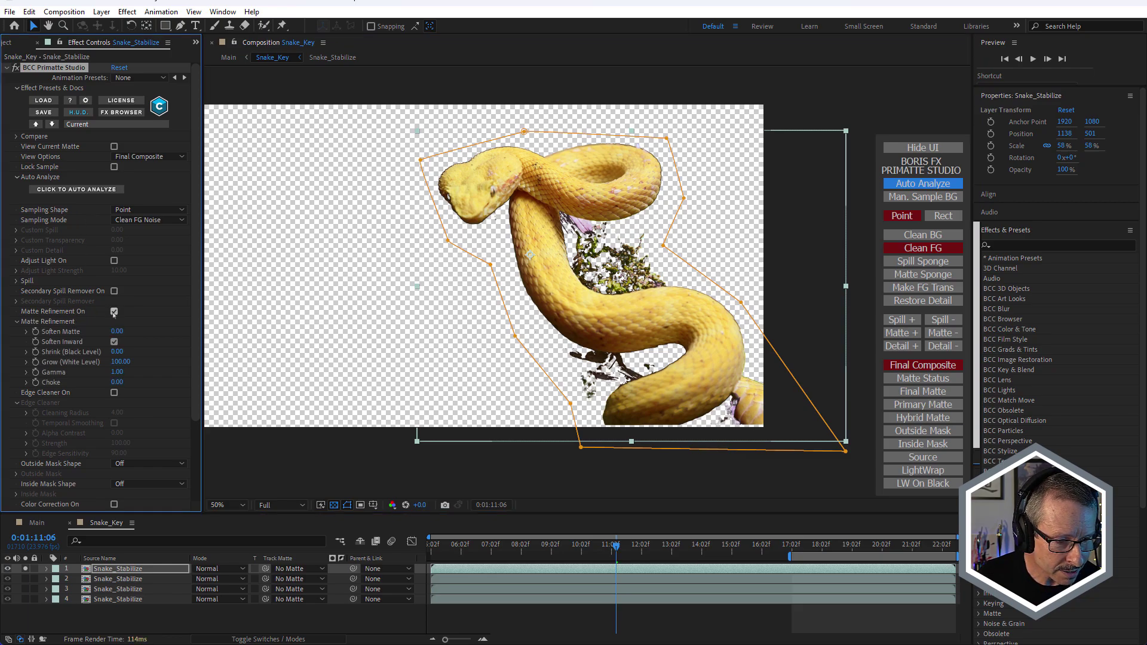
pyautogui.click(118, 382)
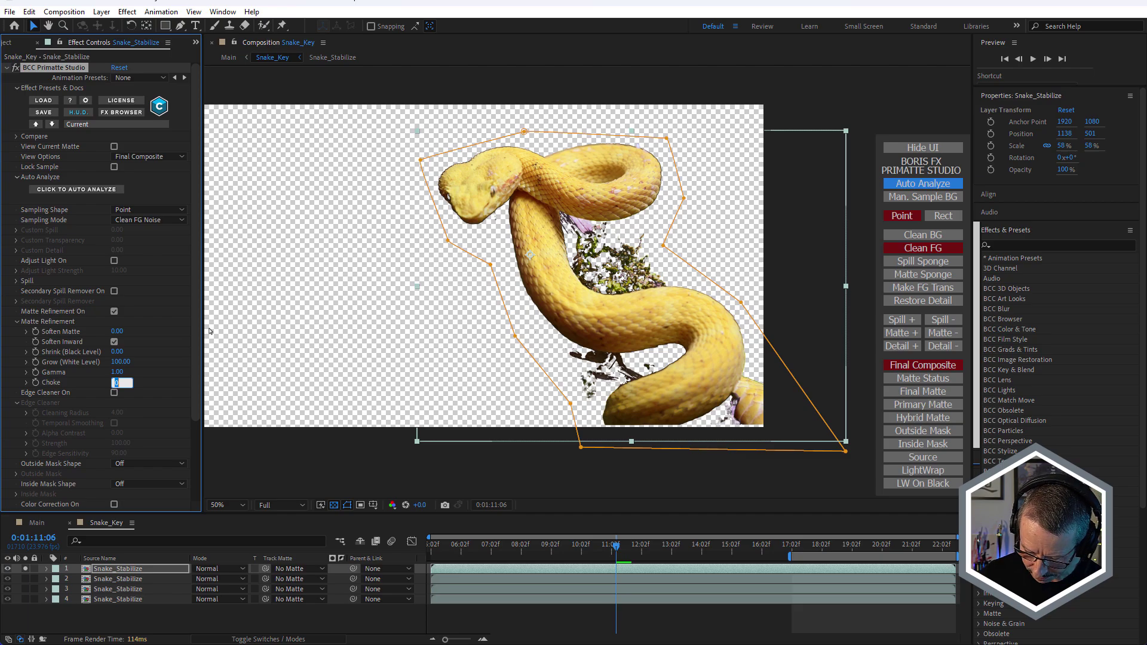
pyautogui.write('19')
pyautogui.press('Return')
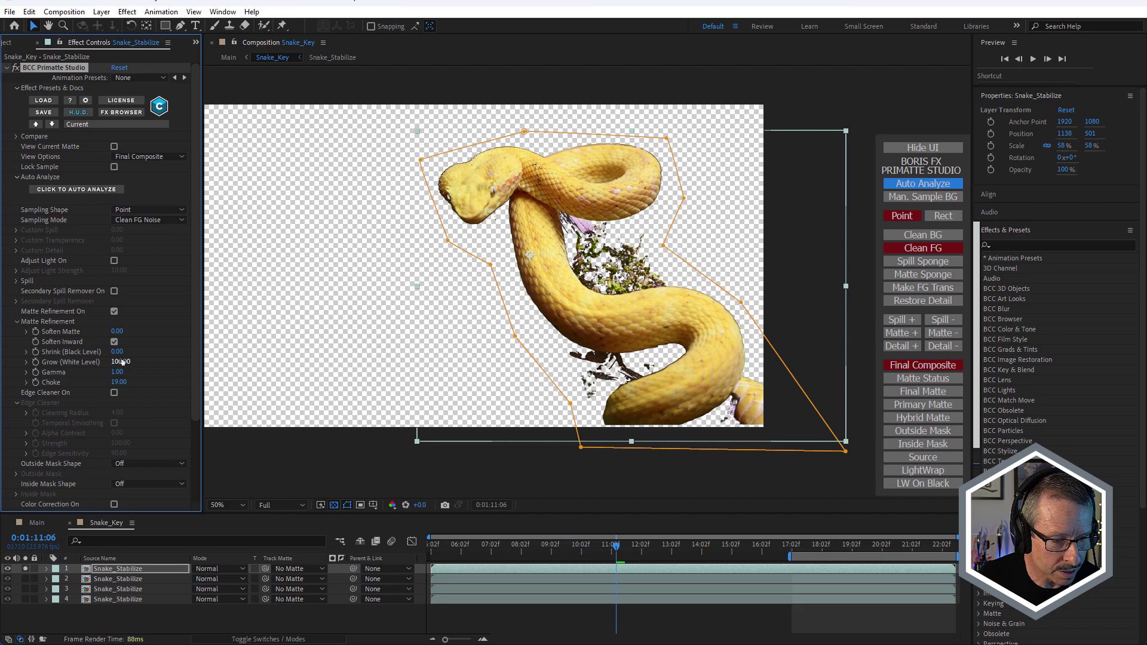
pyautogui.click(120, 362)
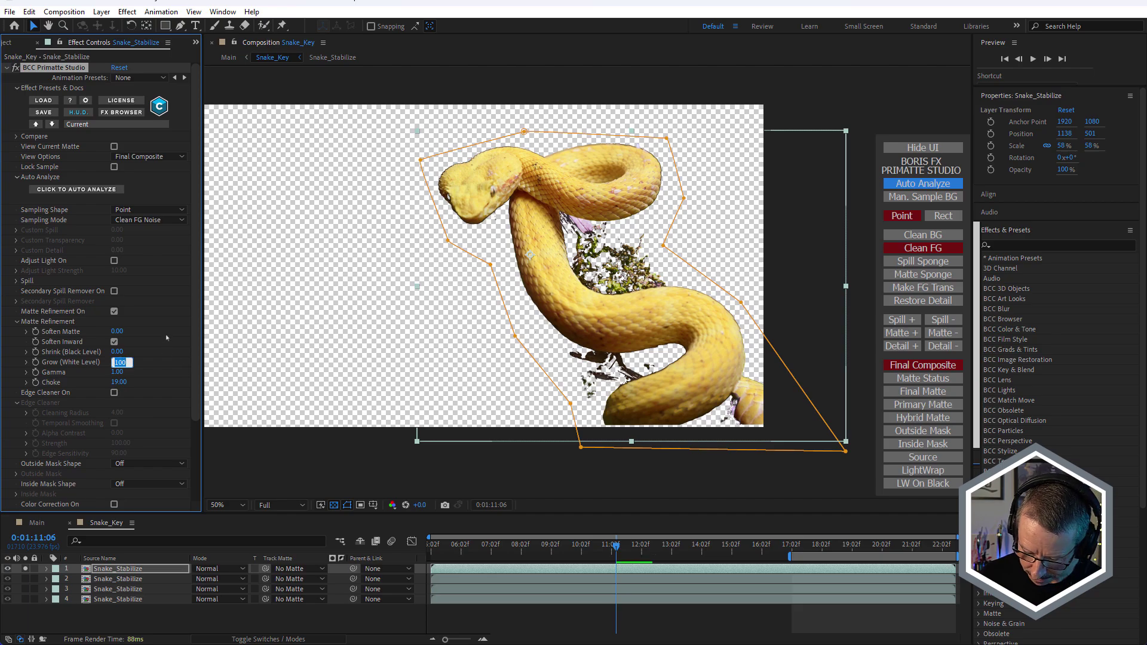
pyautogui.write('50')
pyautogui.press('Return')
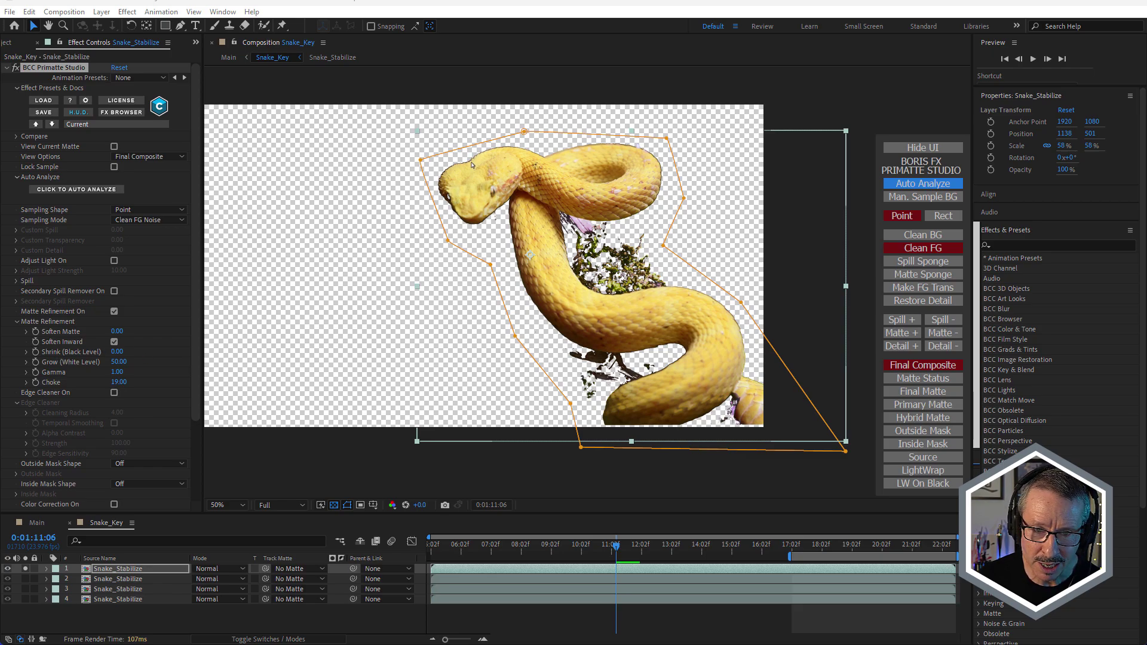
pyautogui.scroll(1, 472, 156)
pyautogui.scroll(-1, 481, 162)
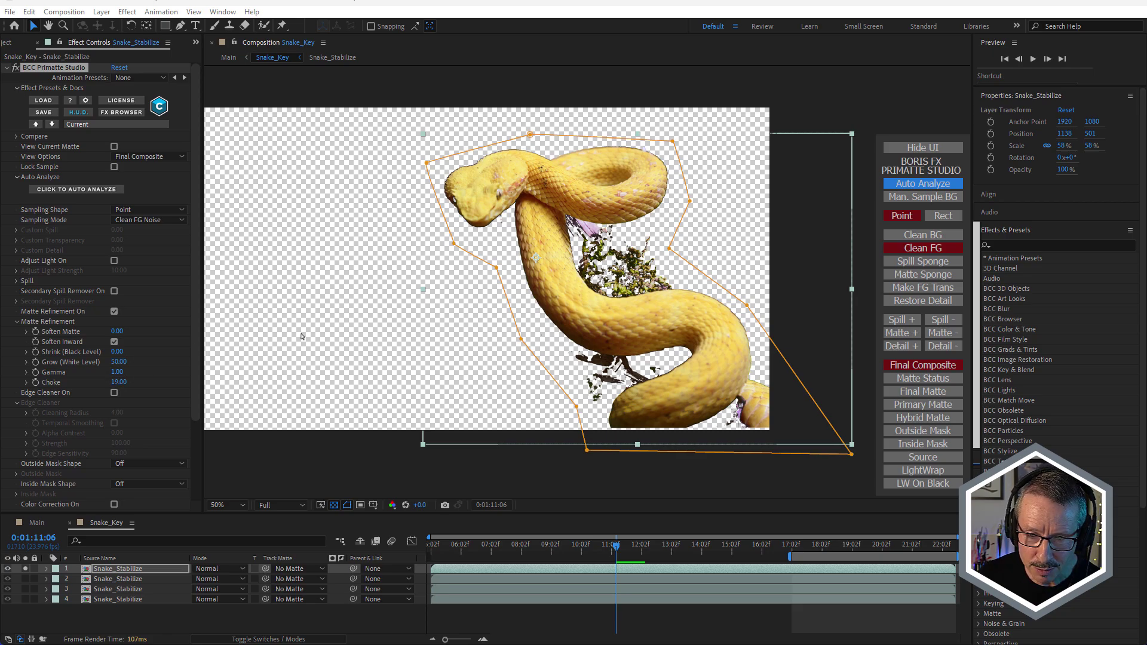
# Step: Try Grow (White Level) at 0 and 100 and undo the test changes
pyautogui.moveTo(126, 359); pyautogui.dragTo(5, 366)
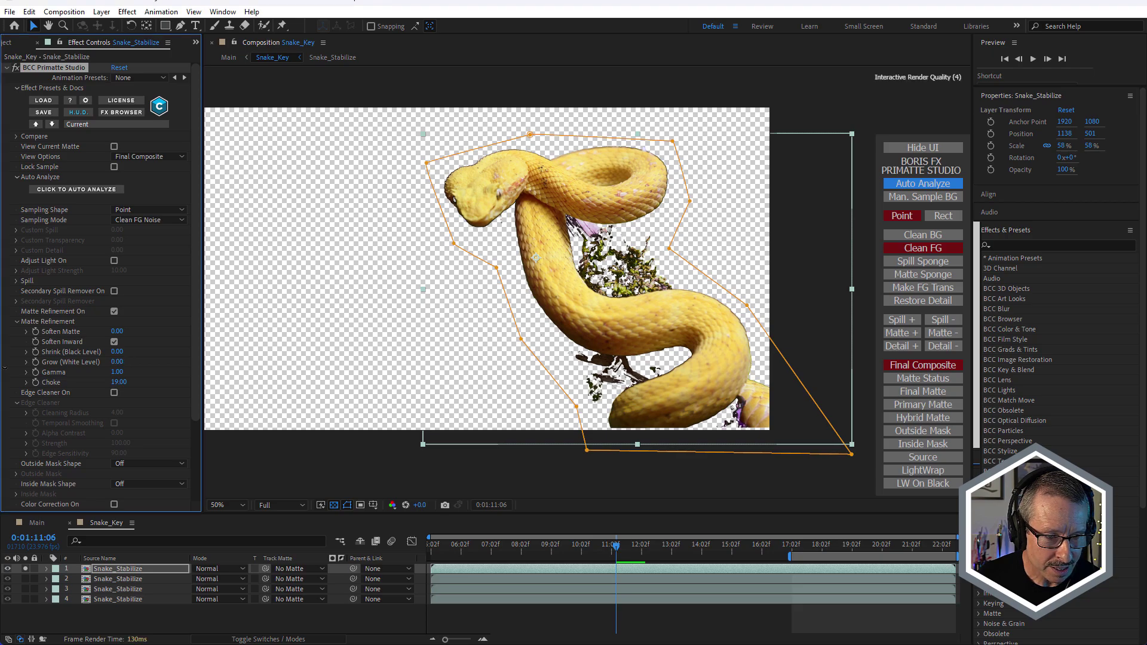
pyautogui.moveTo(139, 390); pyautogui.dragTo(363, 418)
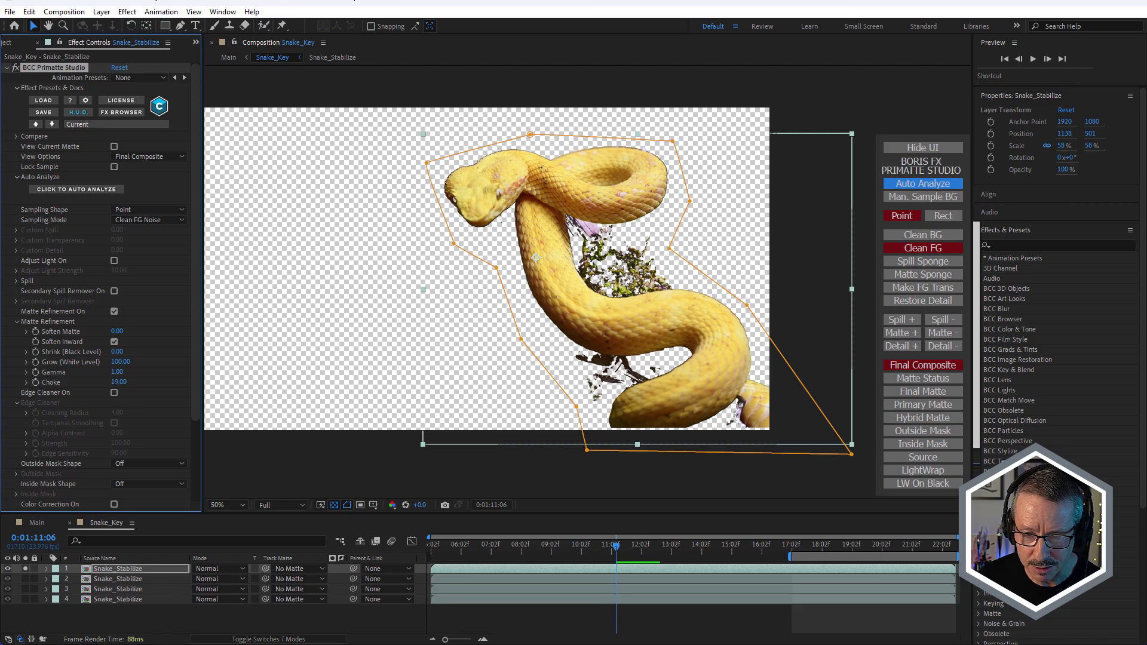
pyautogui.hotkey('ctrl', 'z')
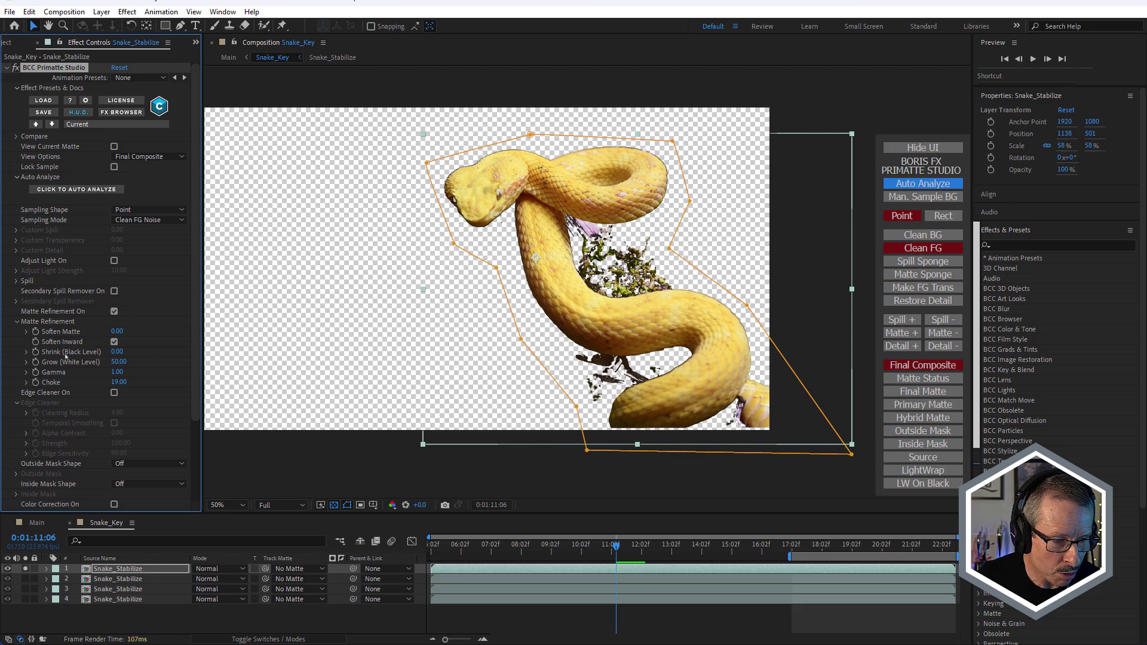
# Step: Enable the Edge Cleaner and set the Spill Replace Mode to None
pyautogui.click(16, 321)
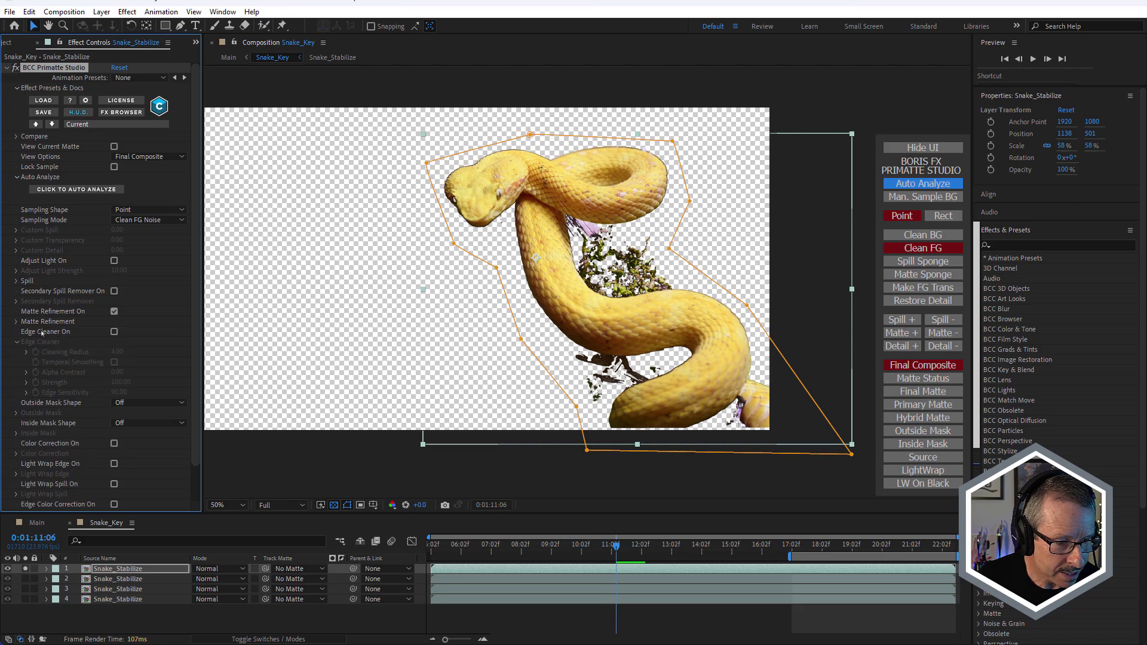
pyautogui.click(114, 332)
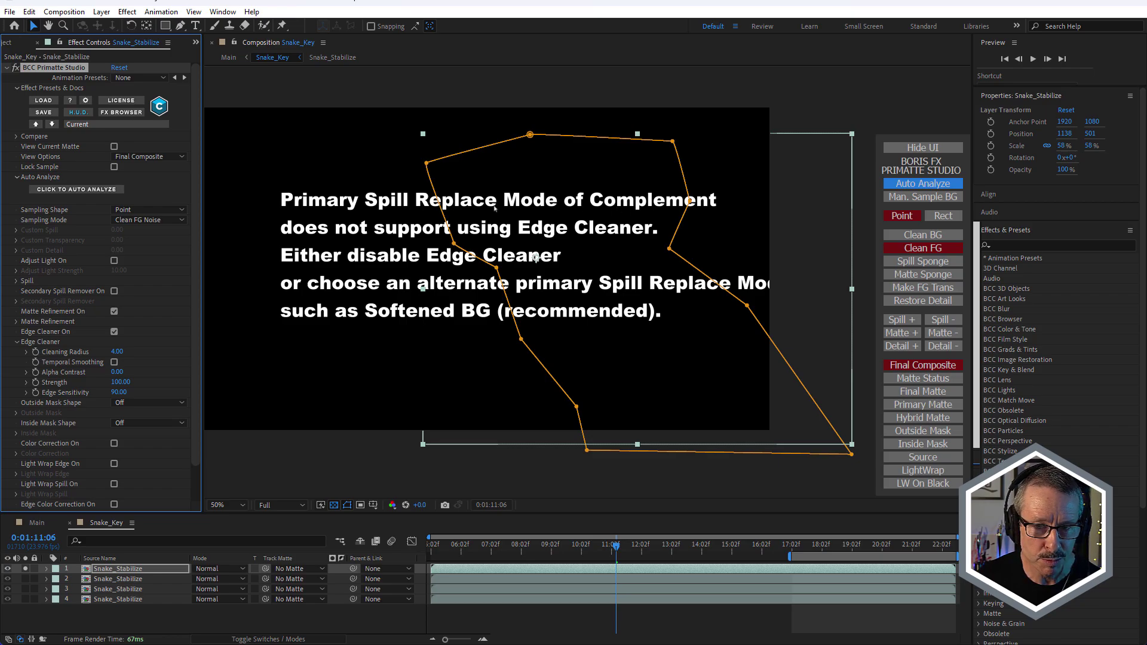
pyautogui.click(16, 281)
pyautogui.click(132, 291)
pyautogui.click(145, 345)
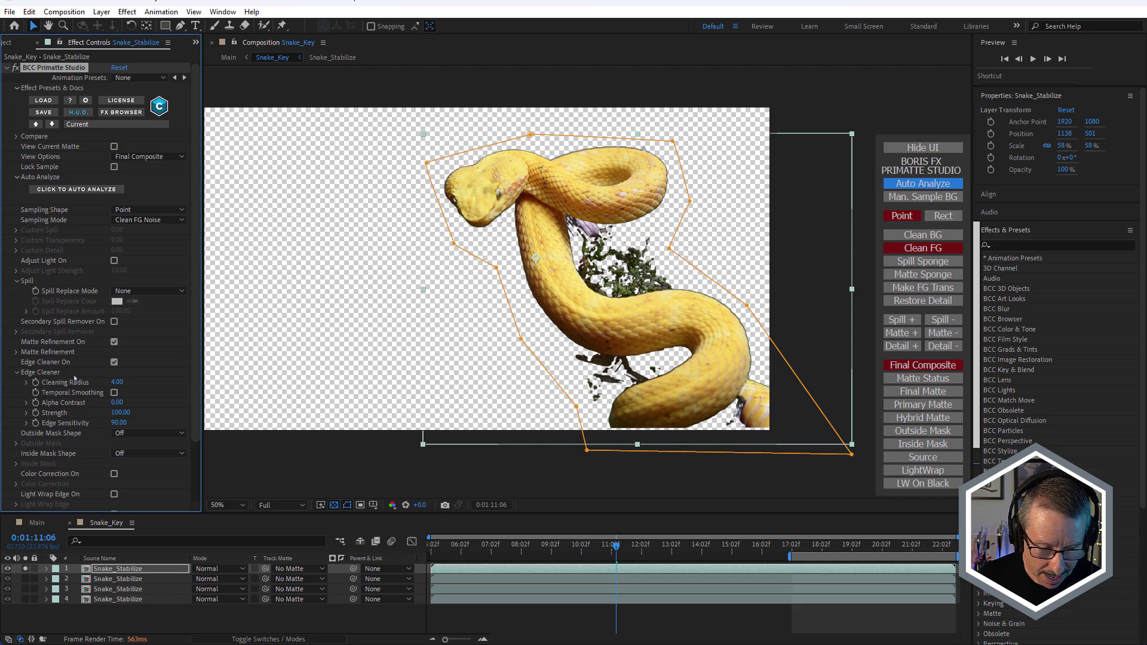
# Step: Set the Edge Cleaner's Cleaning Radius to 22 and inspect the edges of the snake's head
pyautogui.click(118, 382)
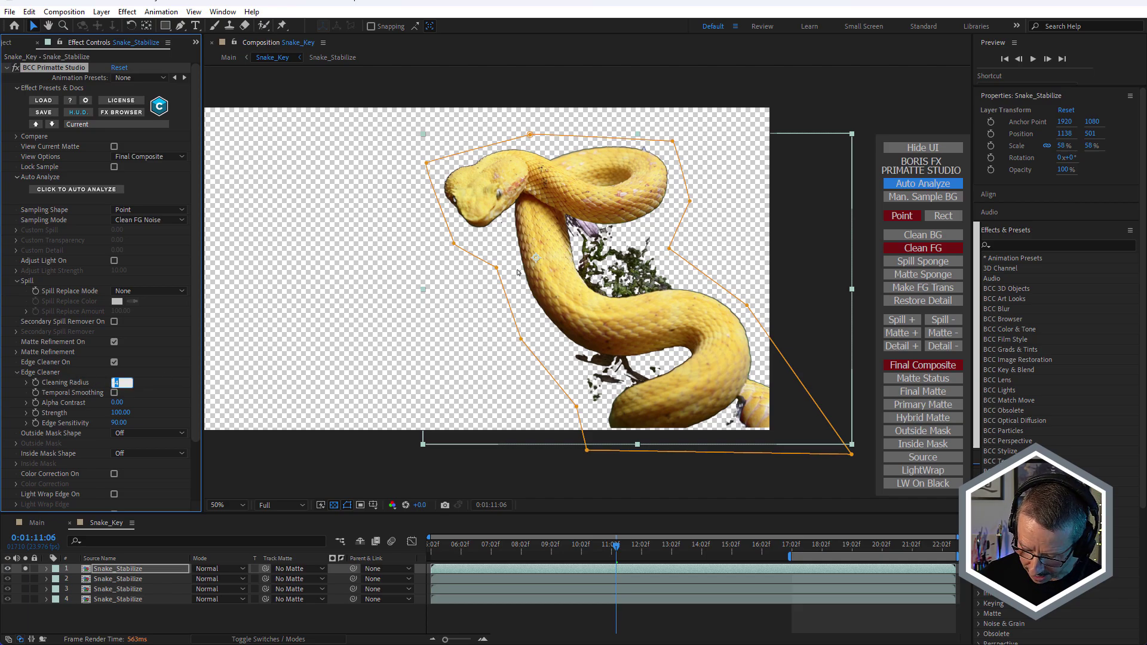
pyautogui.write('22')
pyautogui.press('Return')
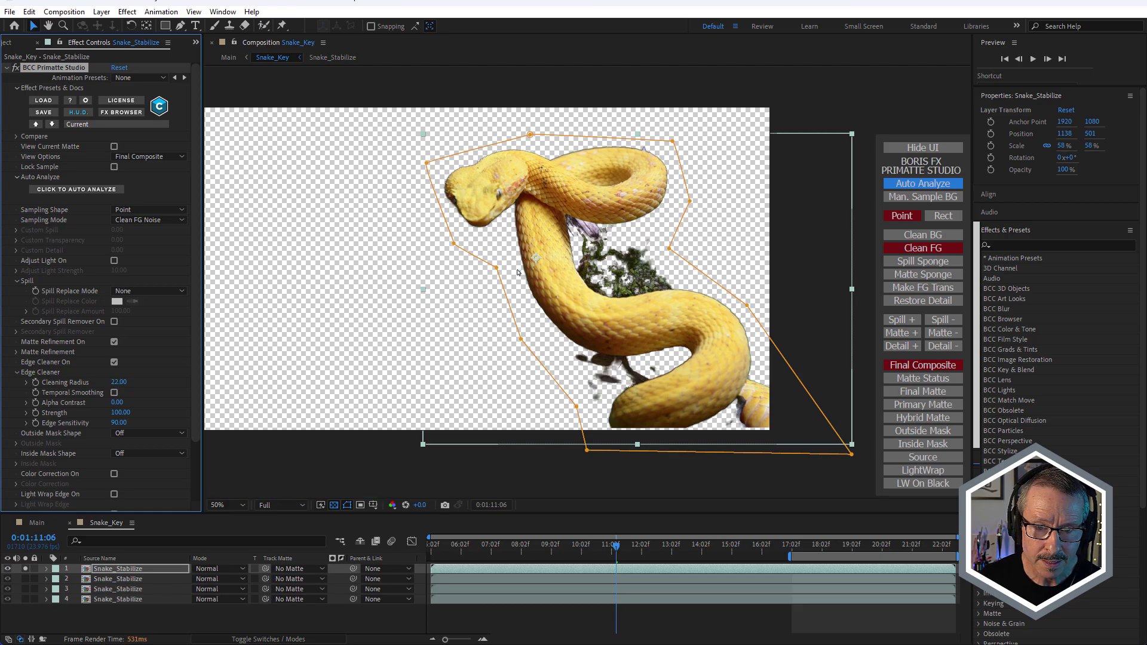
pyautogui.scroll(2, 489, 159)
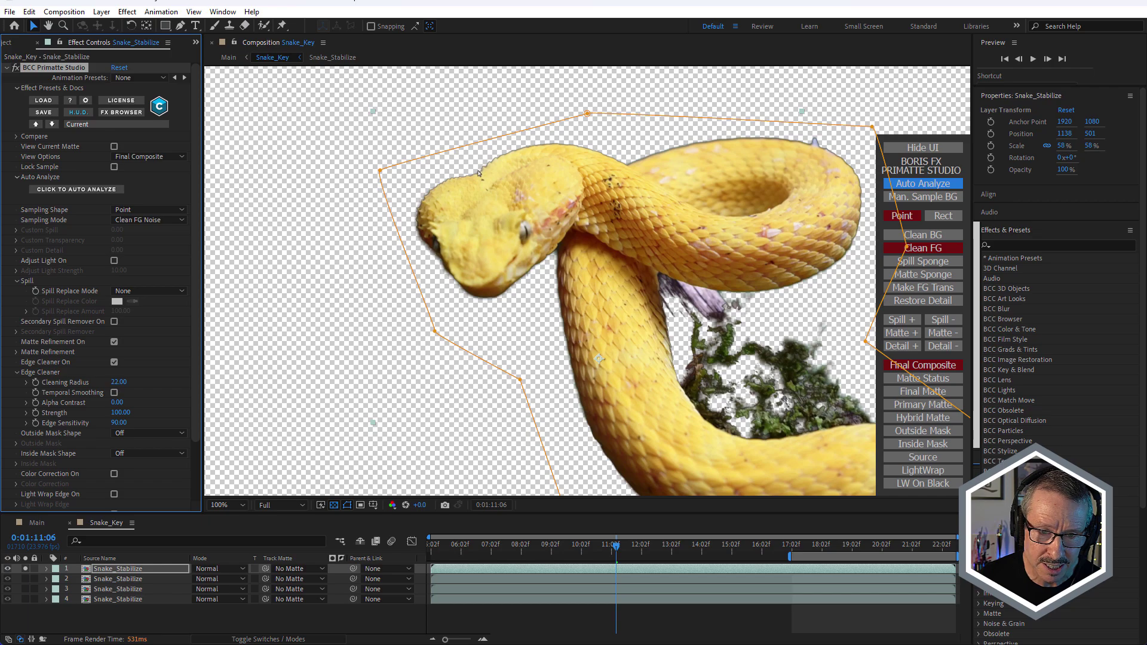
pyautogui.scroll(-2, 479, 169)
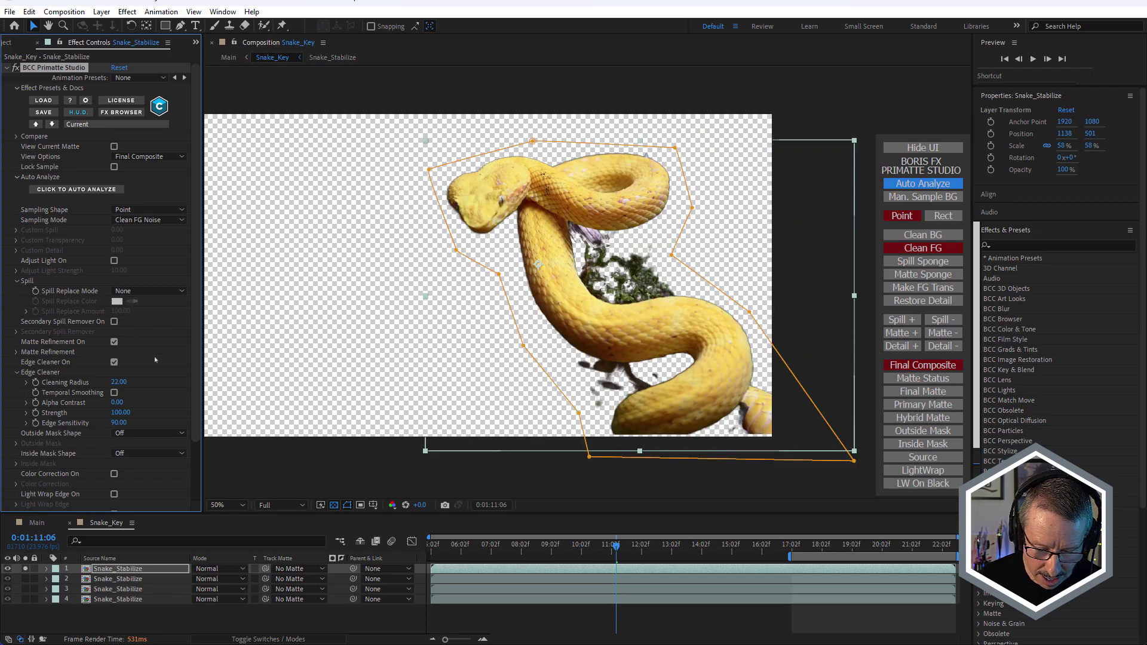
# Step: Set the Edge Cleaner's Edge Sensitivity to 79 and check the keyed edges
pyautogui.click(119, 423)
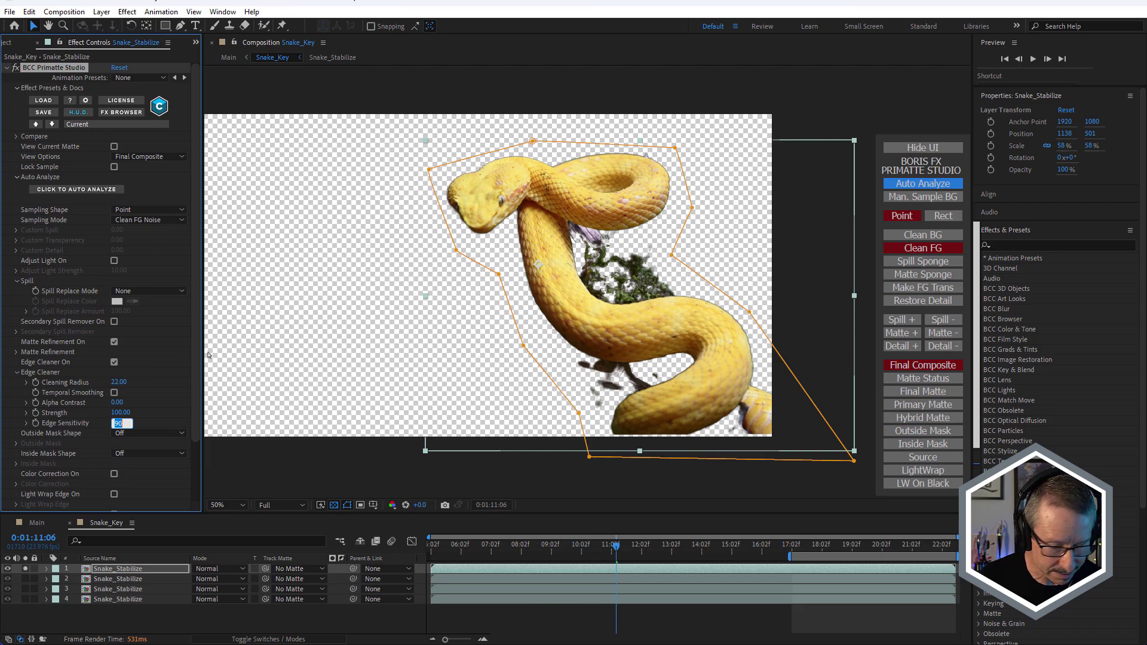
pyautogui.write('79')
pyautogui.press('Return')
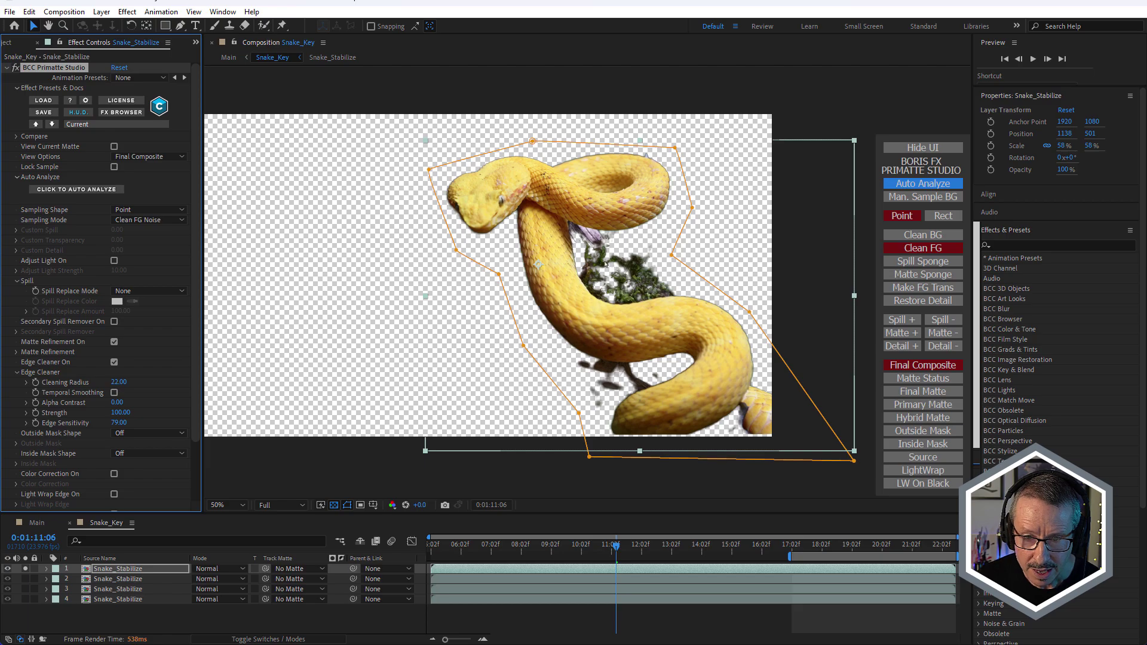
pyautogui.scroll(-2, 591, 254)
pyautogui.scroll(2, 590, 252)
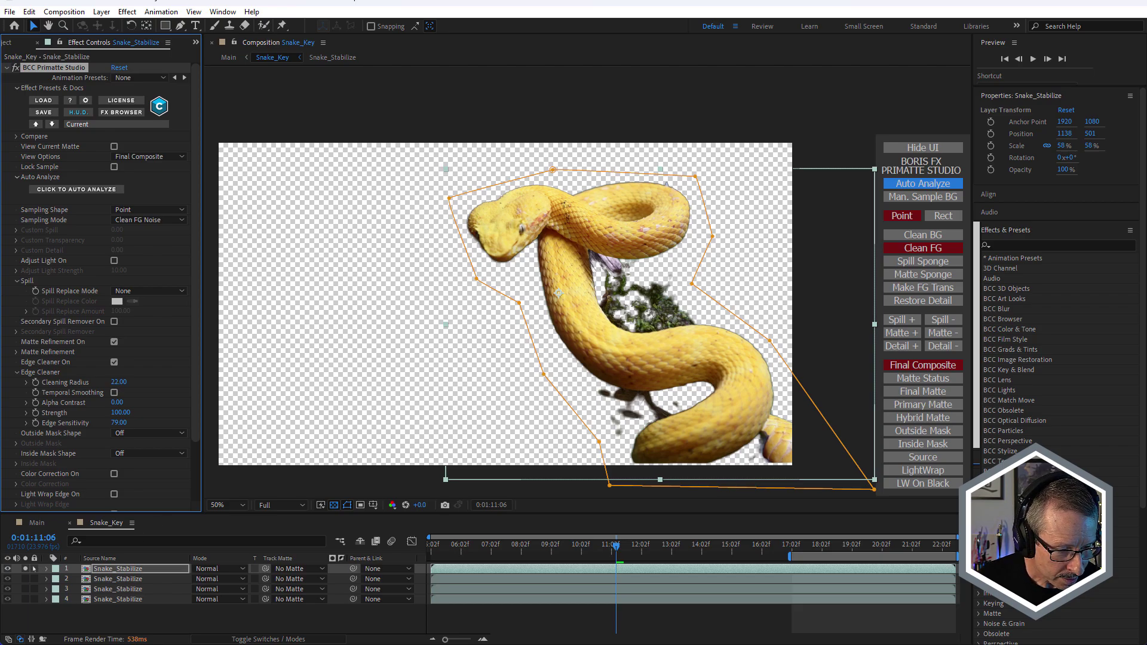
# Step: Delete the re-keyed duplicate layer, solo the original top Snake_Stabilize layer and inspect its key up close
pyautogui.press('Delete')
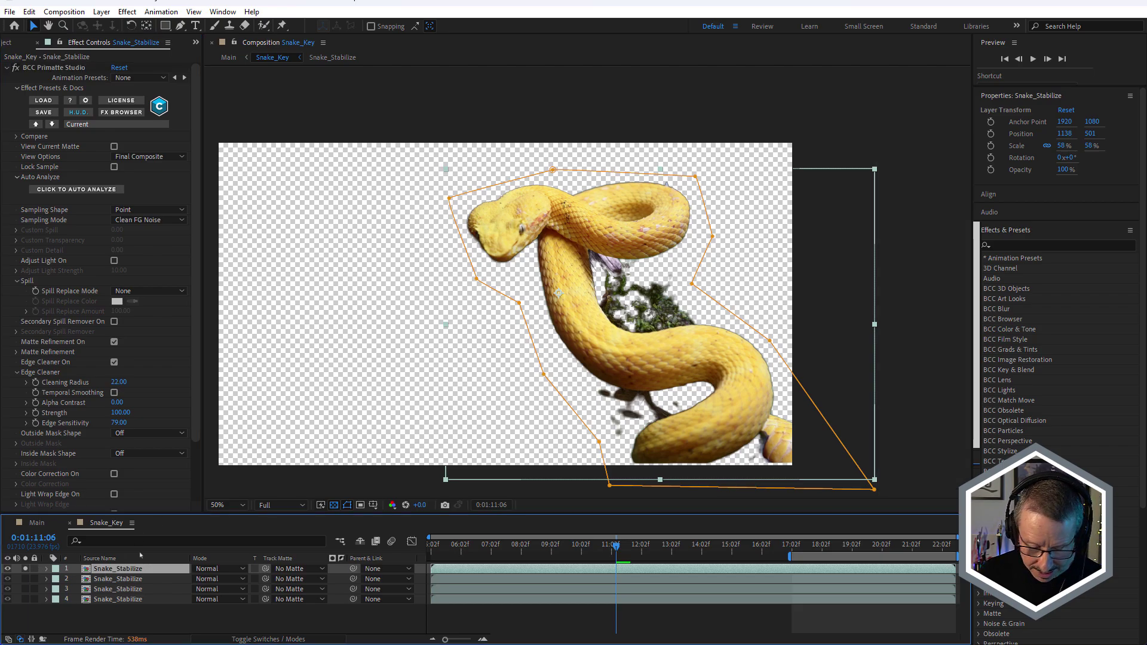
pyautogui.click(25, 569)
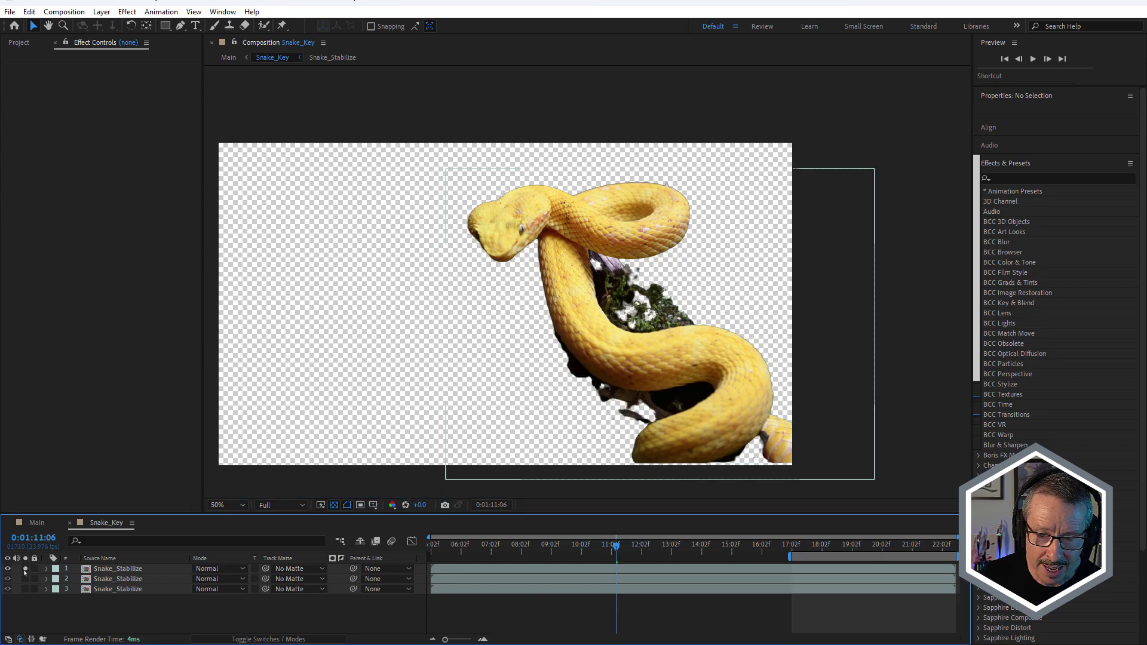
pyautogui.scroll(2, 497, 210)
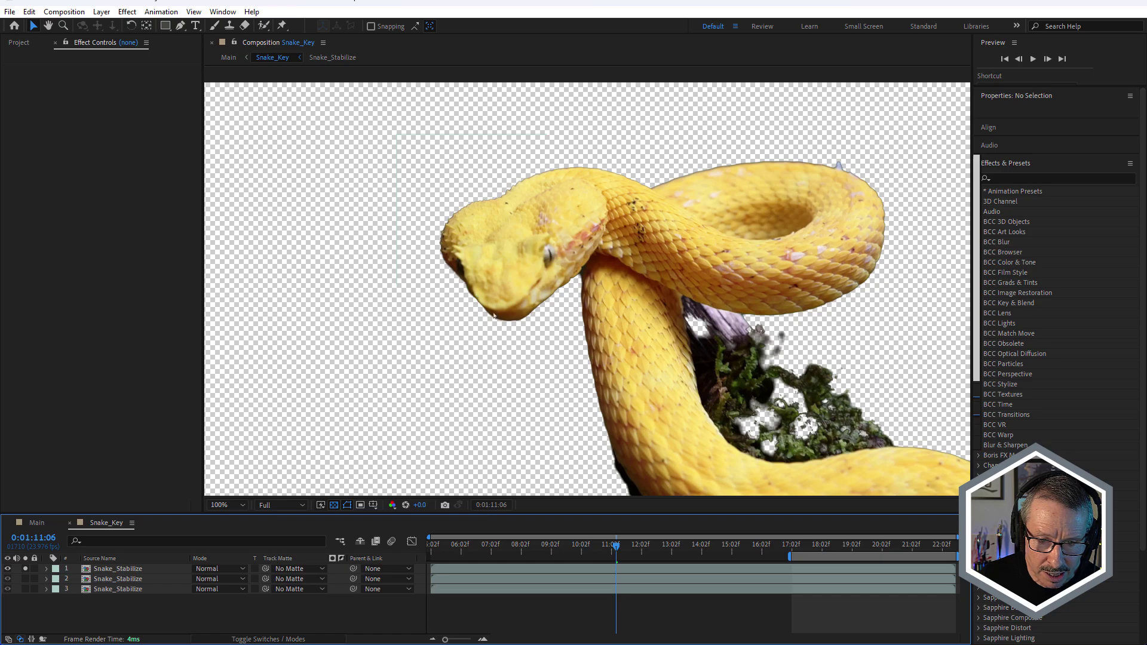
pyautogui.scroll(-2, 525, 271)
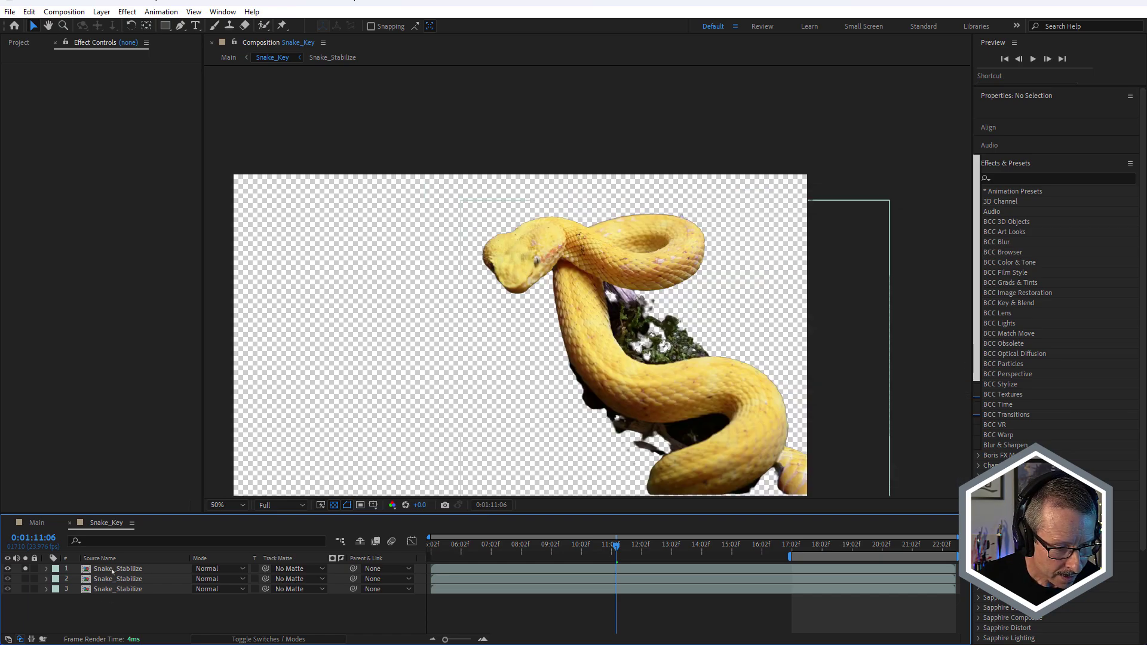
# Step: Select the top Snake_Stabilize layer and inspect its keyed edges around the snake's head, body and mossy branch up close
pyautogui.click(417, 424)
pyautogui.scroll(1, 502, 272)
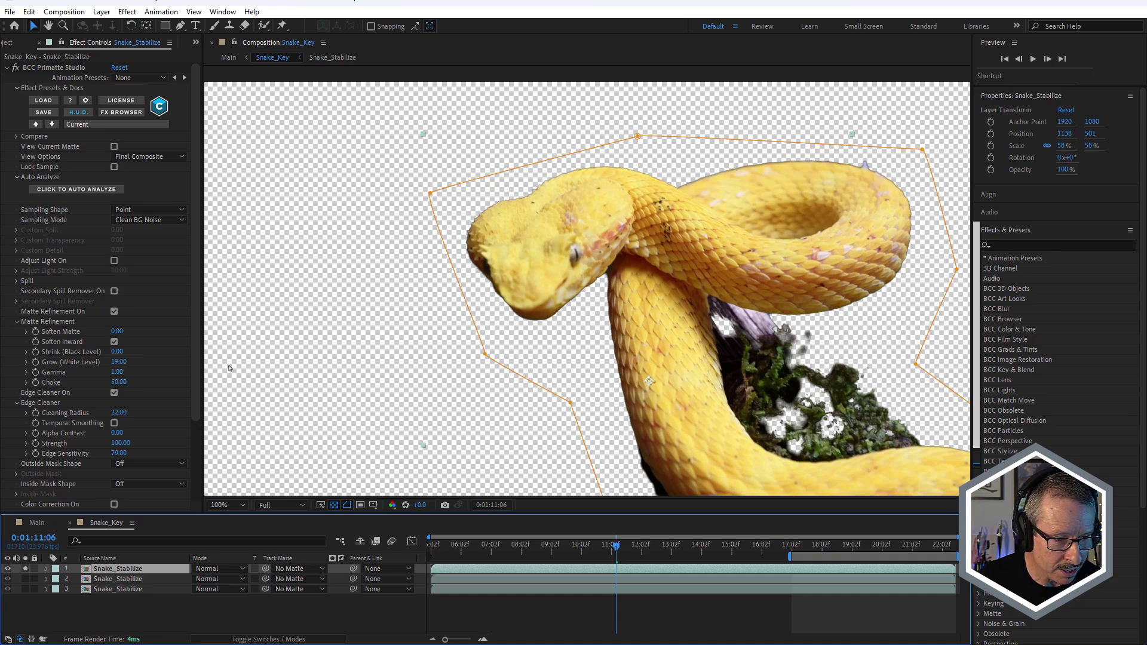
pyautogui.scroll(1, 491, 256)
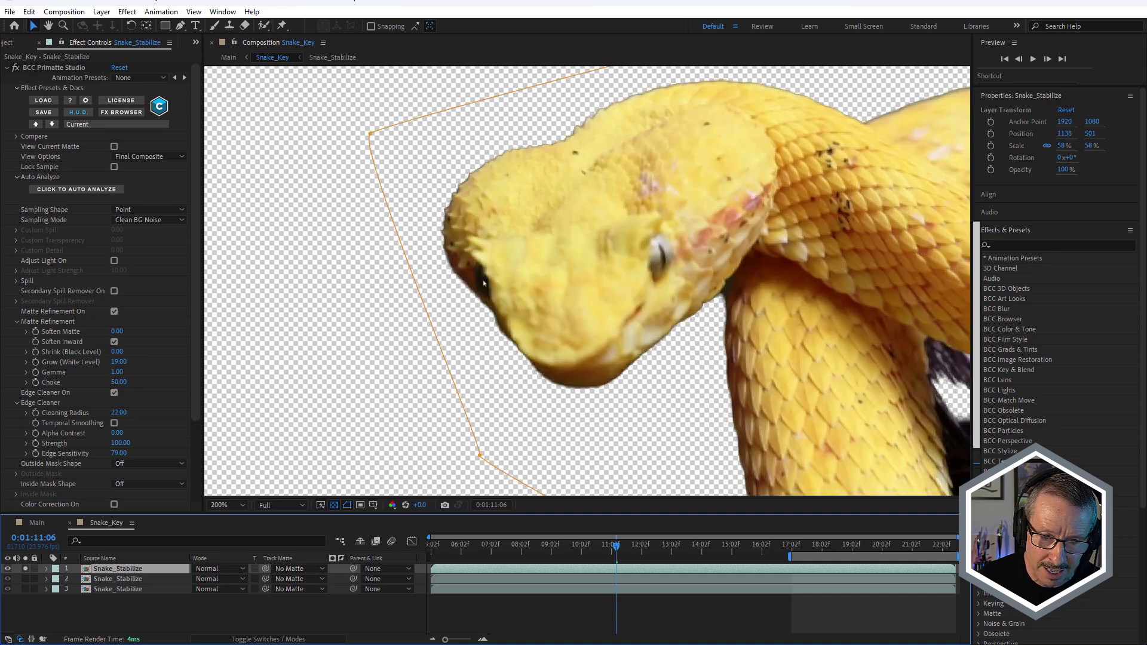
pyautogui.scroll(-2, 484, 282)
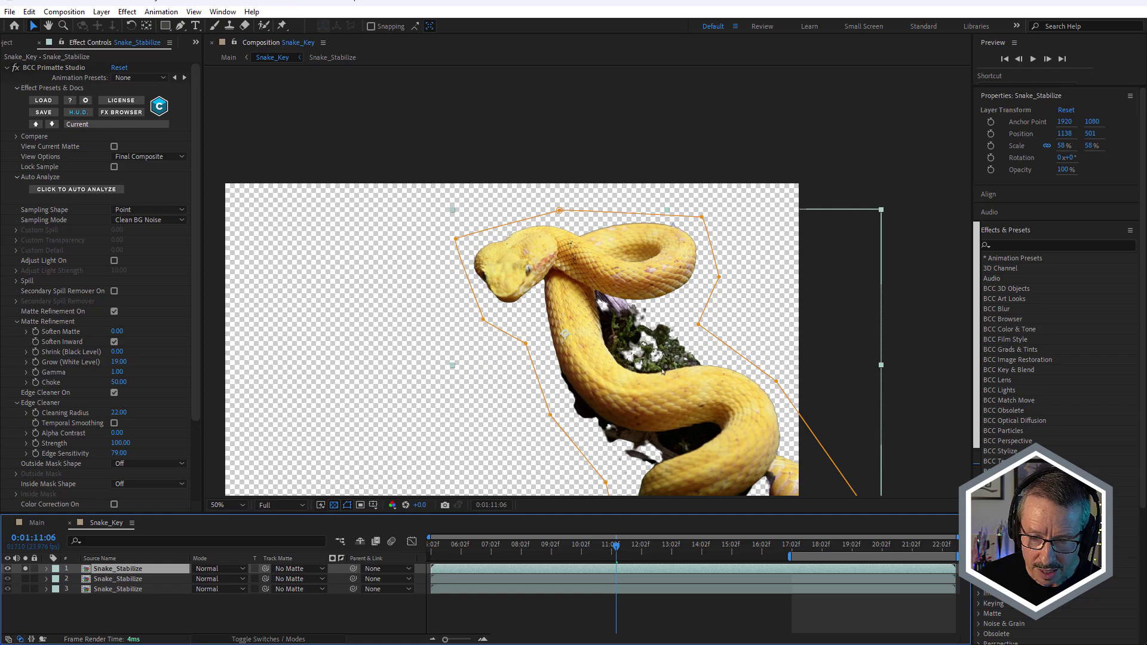
pyautogui.scroll(2, 662, 371)
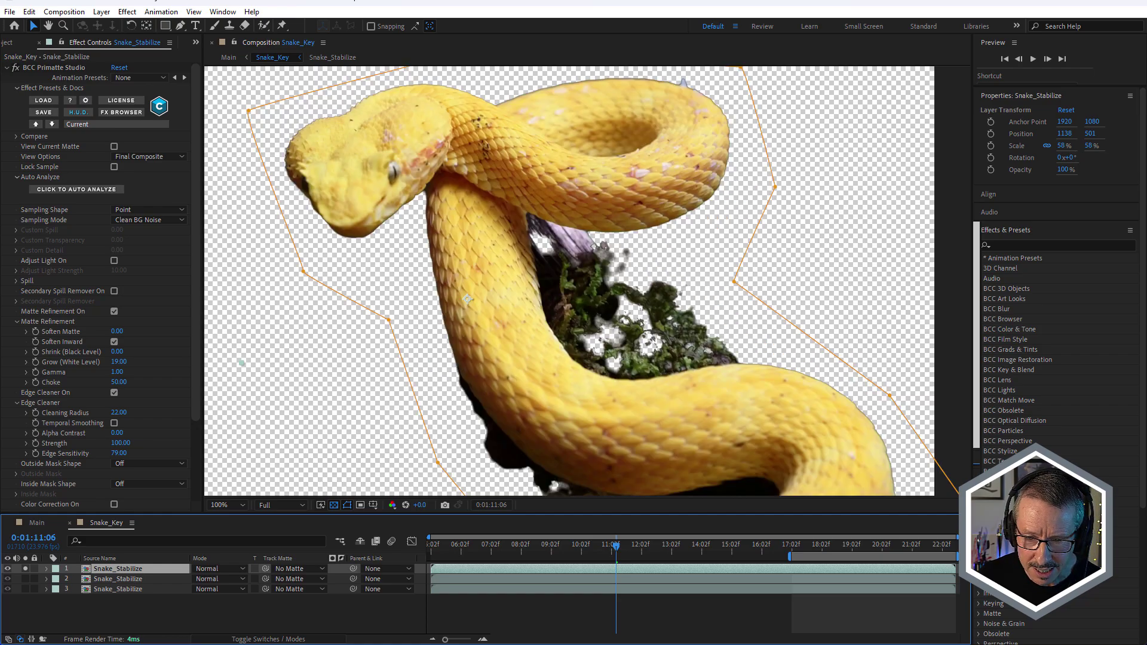
pyautogui.scroll(-1, 643, 329)
# Step: Solo the second Snake_Stabilize layer in place of the top one, select it and inspect its keyed snake body and moss
pyautogui.click(25, 579)
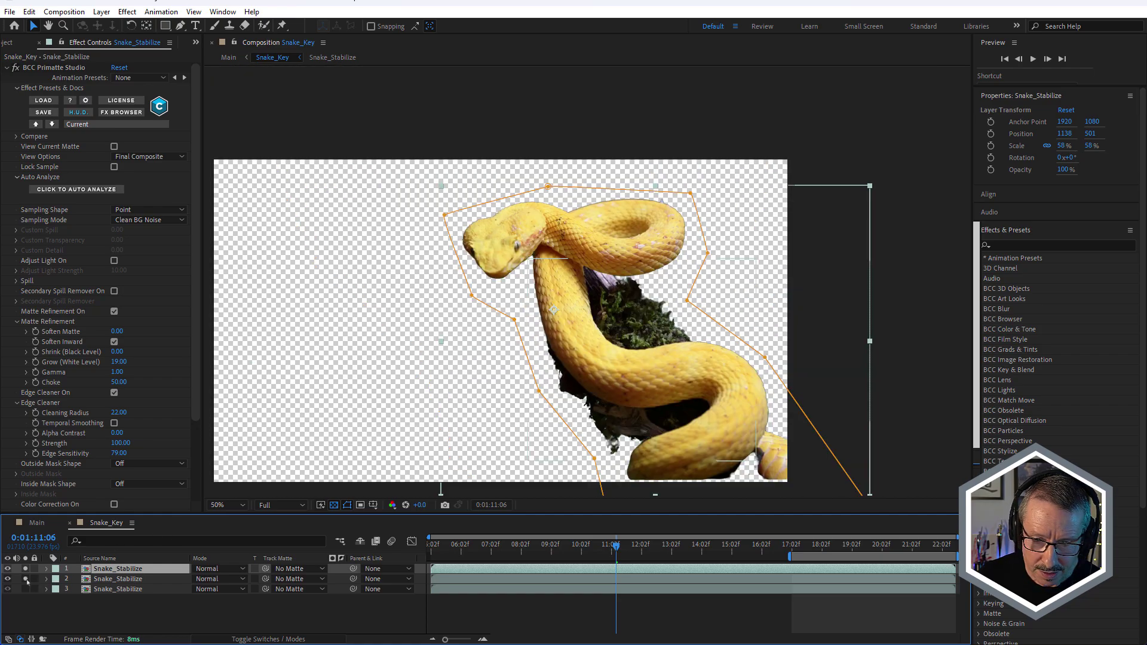
pyautogui.click(25, 568)
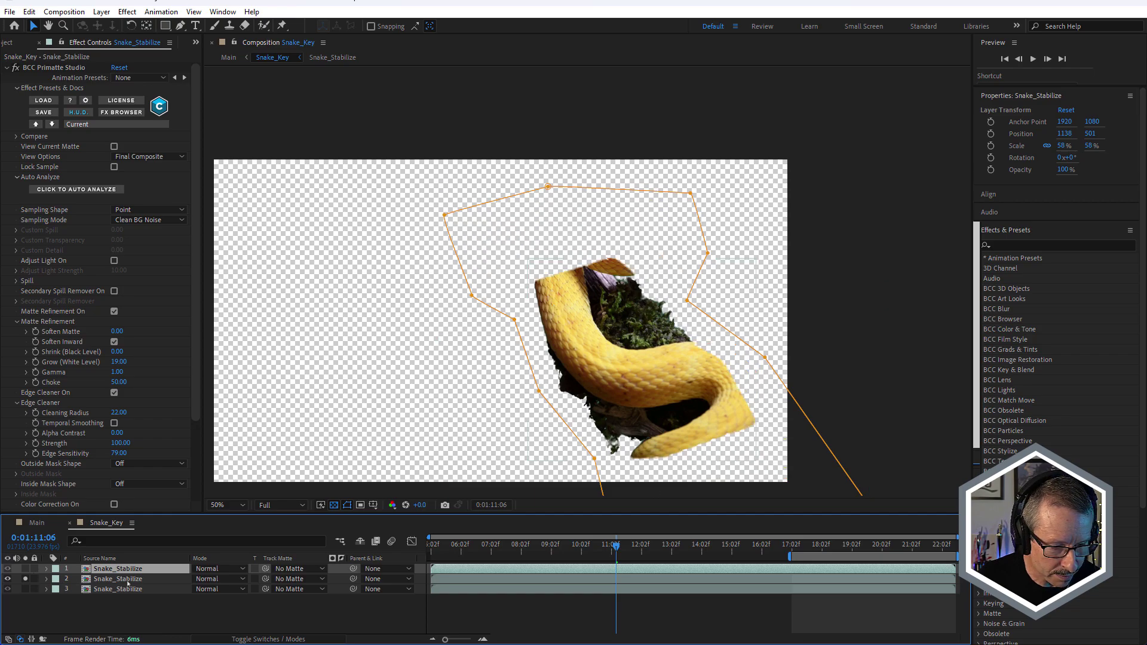
pyautogui.click(118, 579)
pyautogui.scroll(1, 602, 357)
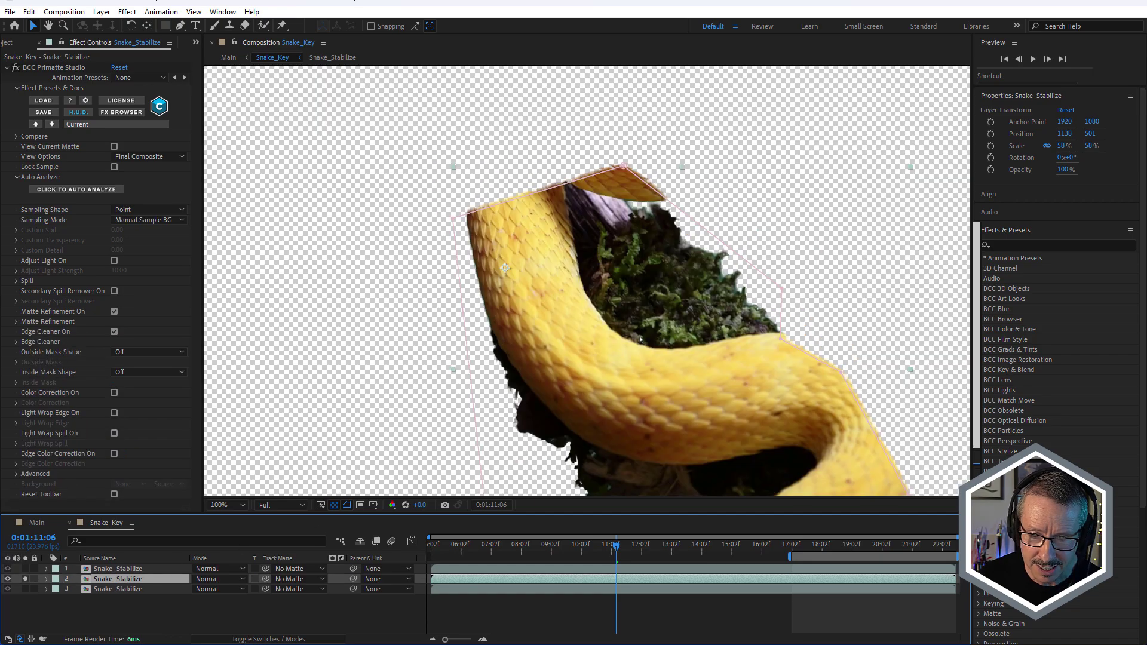
pyautogui.scroll(-3, 640, 339)
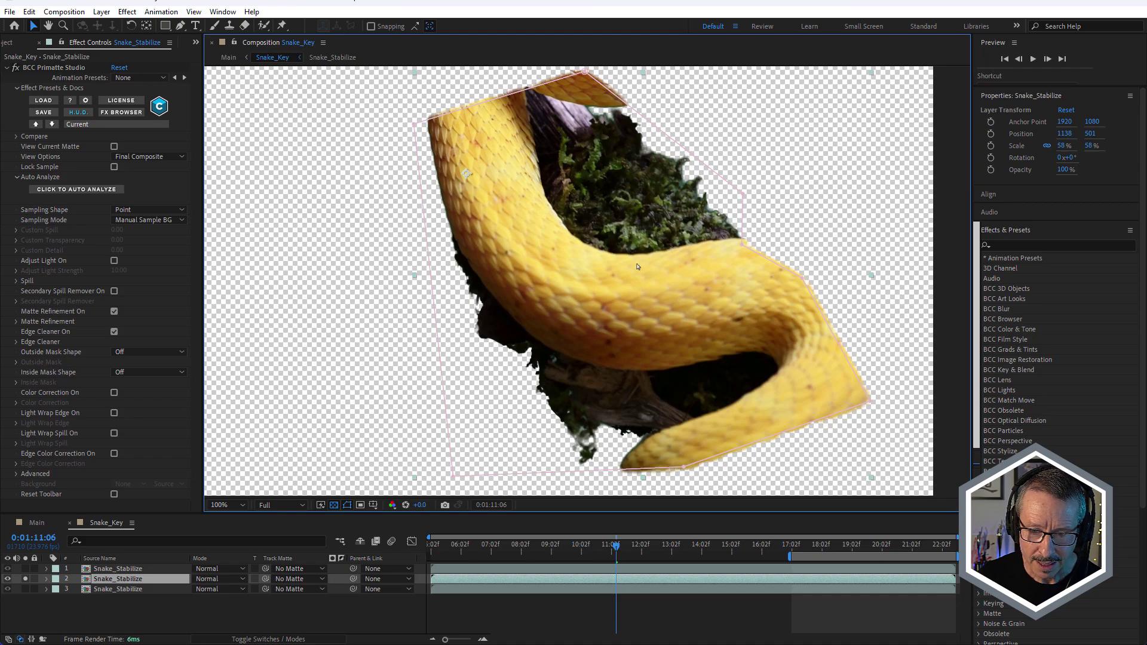
# Step: Solo the top Snake_Stabilize layer as well and toggle the second layer's solo repeatedly to compare the moss with and without it
pyautogui.click(25, 569)
pyautogui.scroll(-1, 576, 307)
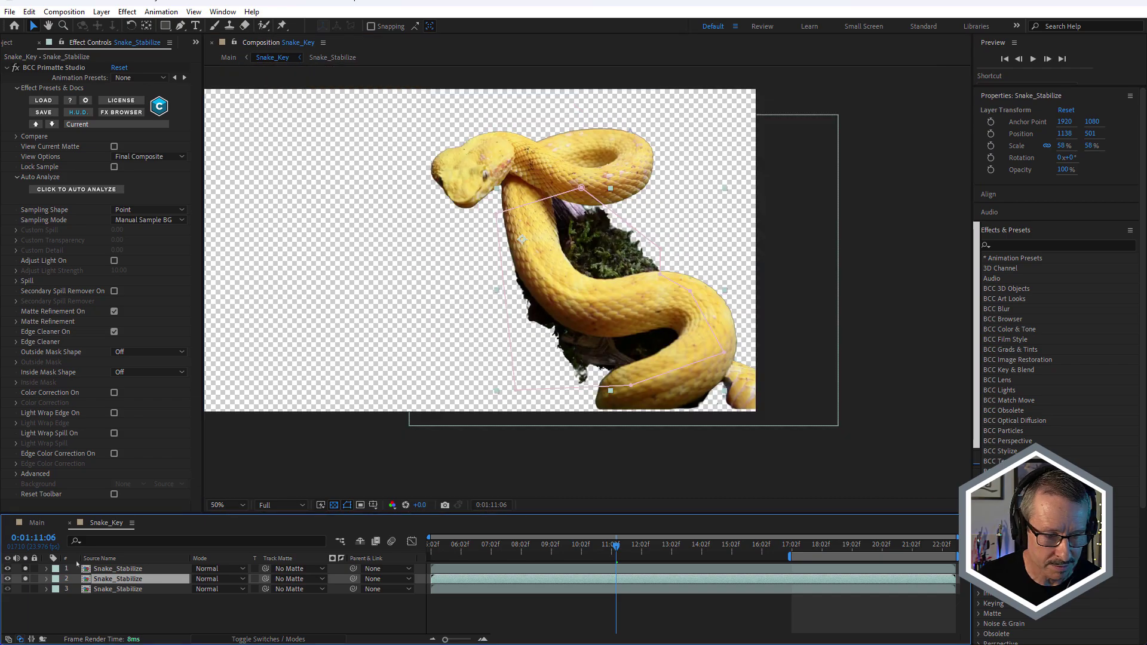
pyautogui.click(25, 579)
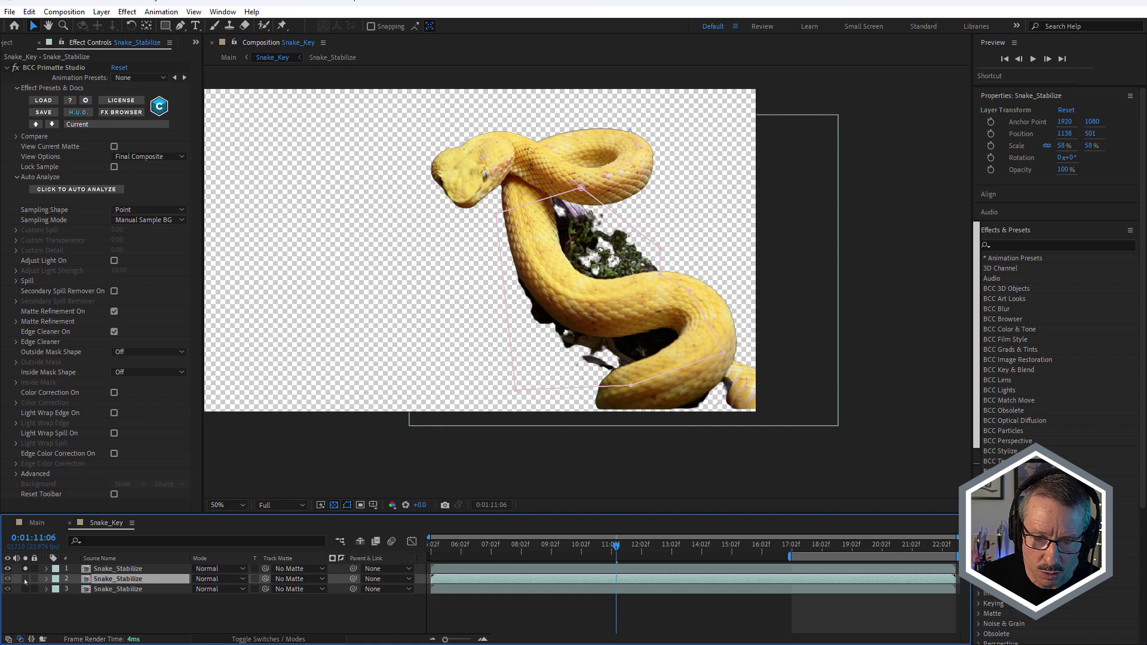
pyautogui.click(25, 579)
pyautogui.click(25, 580)
pyautogui.click(25, 579)
pyautogui.click(25, 580)
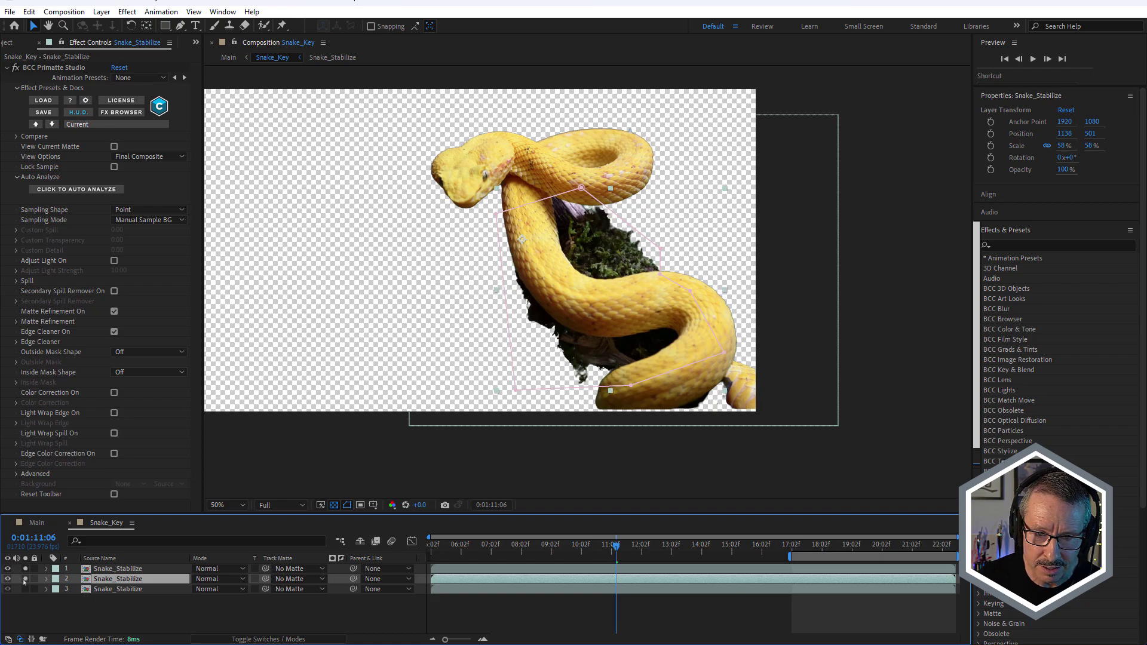
pyautogui.click(25, 579)
pyautogui.click(25, 579)
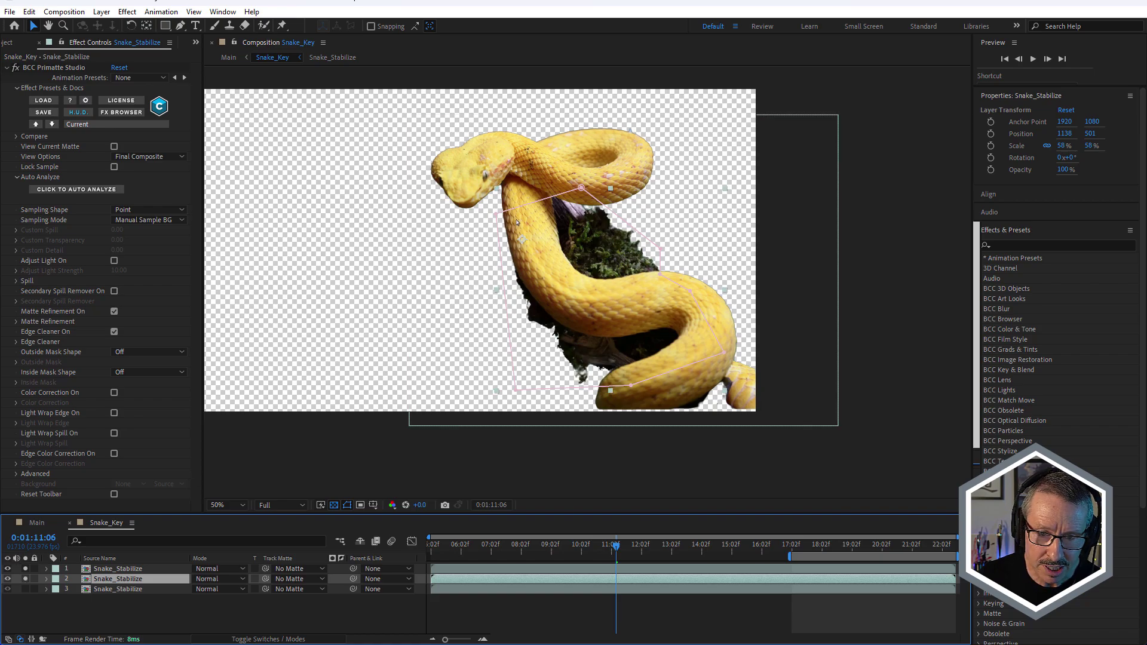
# Step: Inspect the combined key's edges along the snake's neck, advance to 0:01:11:07 and check the lower coil up close
pyautogui.scroll(2, 497, 219)
pyautogui.scroll(2, 499, 216)
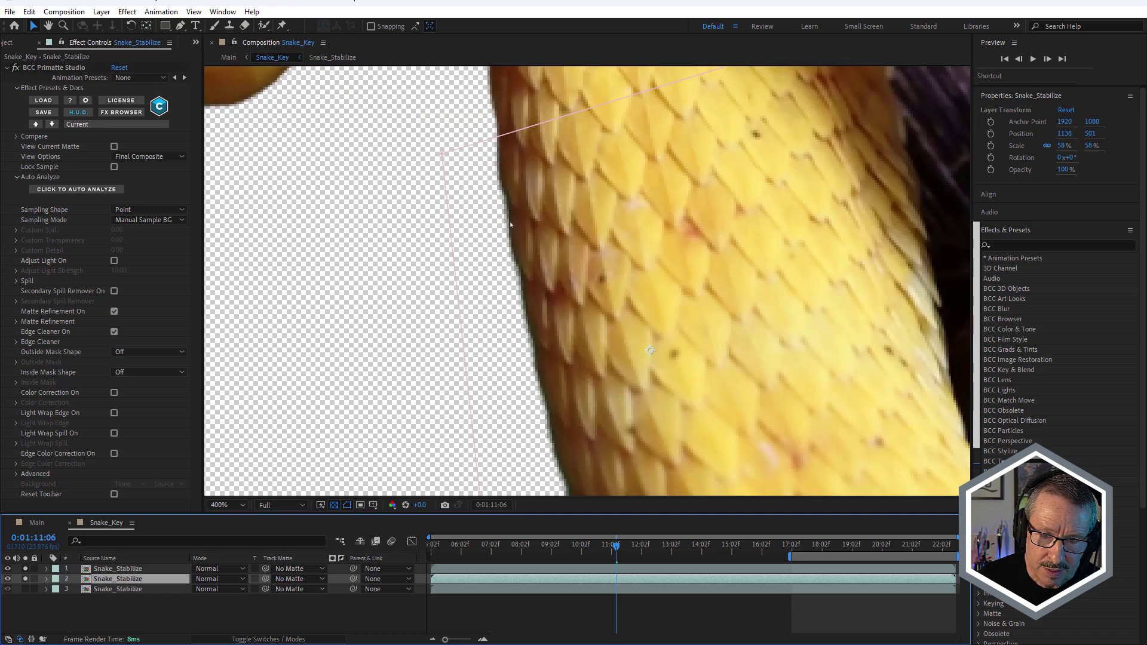
pyautogui.scroll(-2, 521, 278)
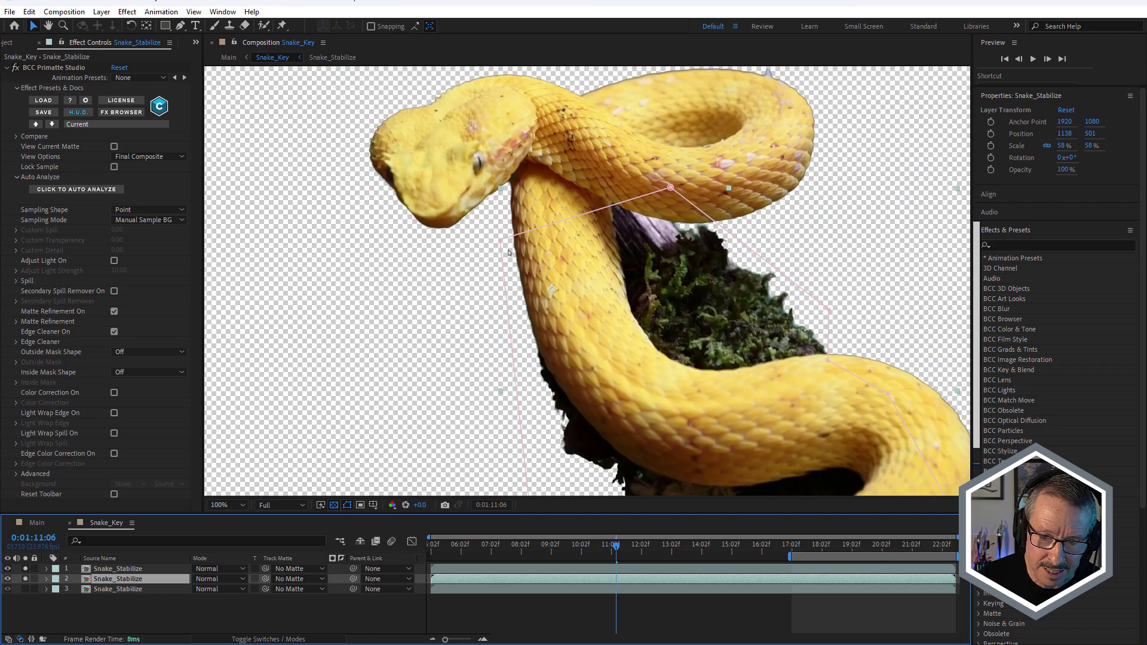
pyautogui.scroll(-1, 541, 285)
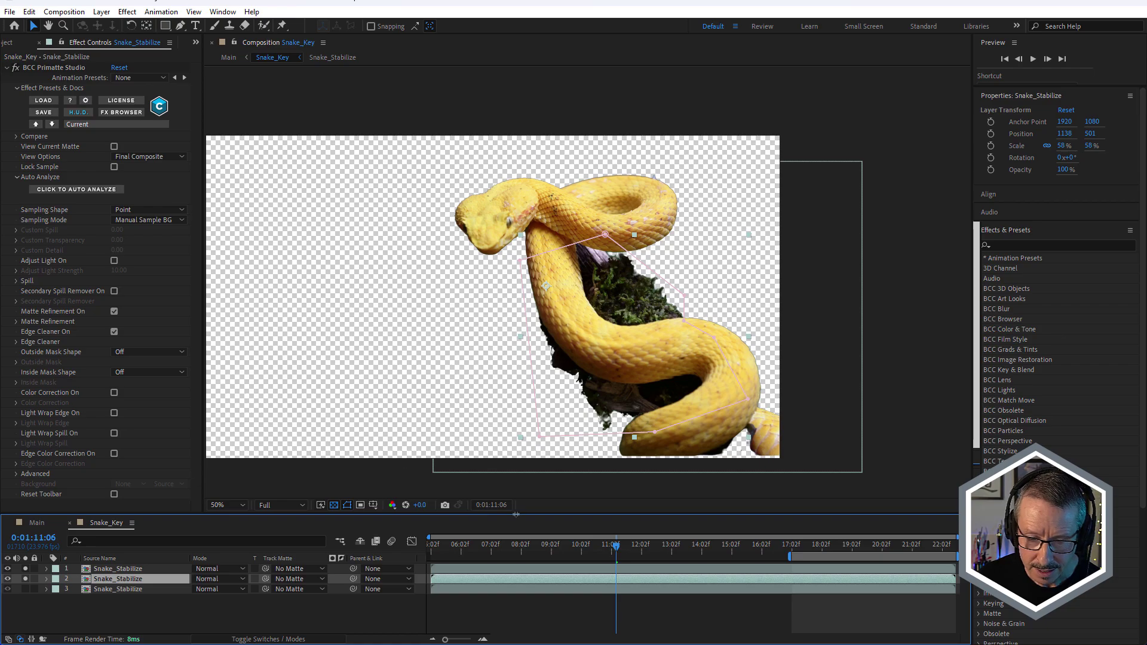
pyautogui.moveTo(622, 554); pyautogui.dragTo(618, 554)
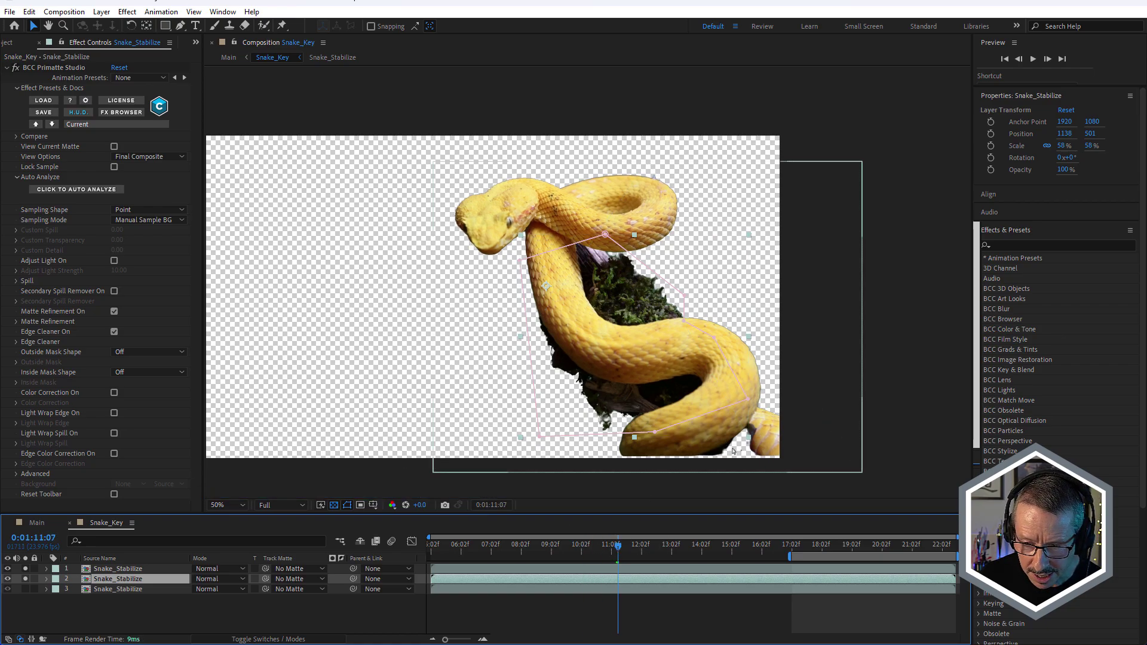
pyautogui.scroll(2, 686, 421)
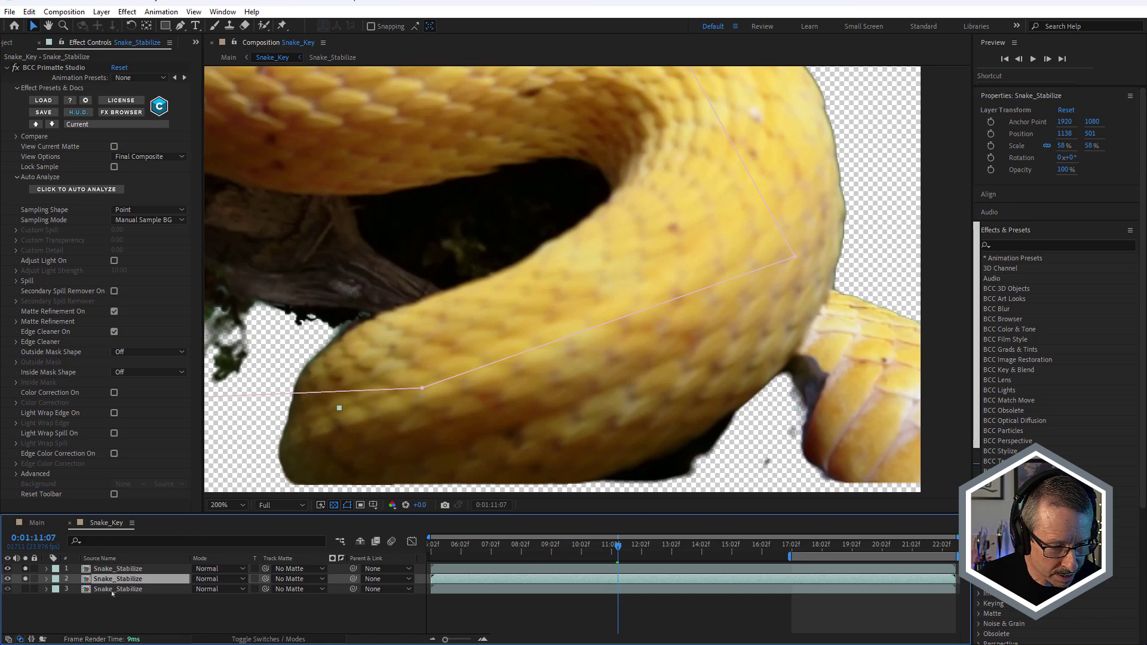
# Step: Solo only the bottom Snake_Stabilize layer and examine its masked patch of the lower coil
pyautogui.click(67, 590)
pyautogui.keyDown('alt'); pyautogui.click(25, 589); pyautogui.keyUp('alt')
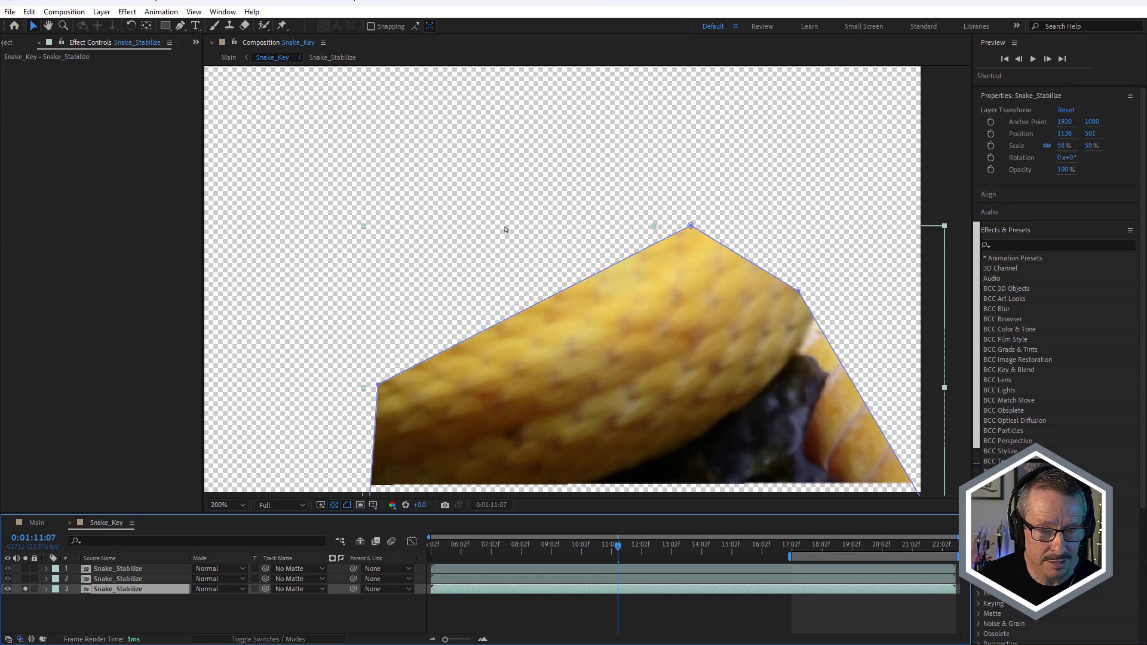
pyautogui.scroll(-2, 505, 229)
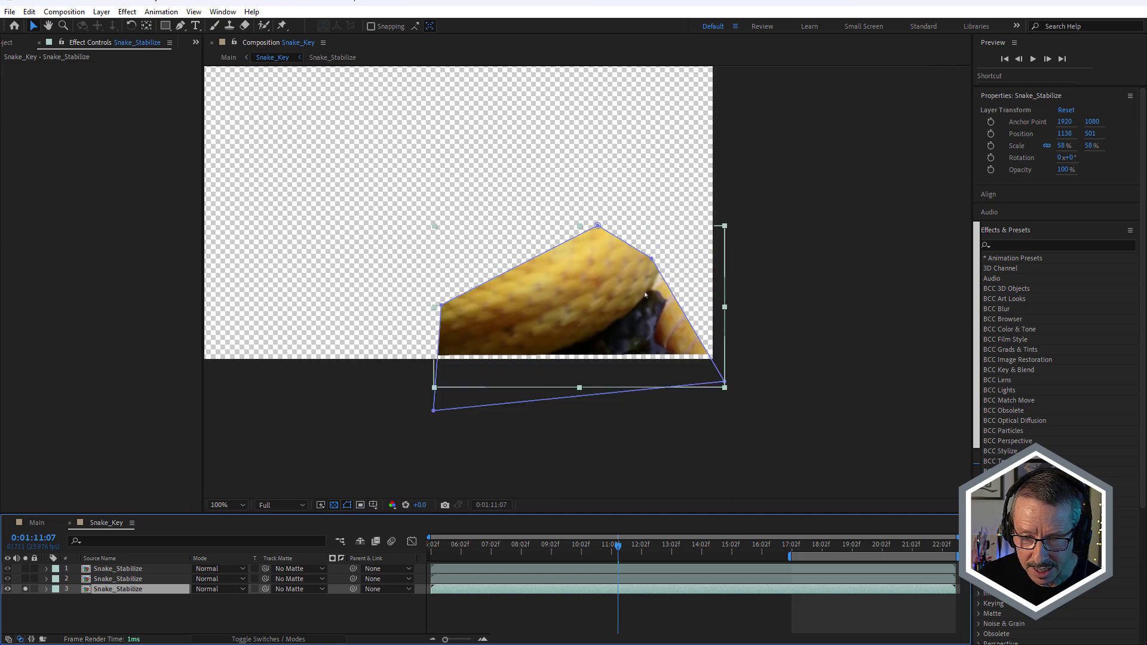
# Step: Turn off the bottom layer's solo and scrub the combined snake key forward to 0:01:13:23
pyautogui.click(25, 590)
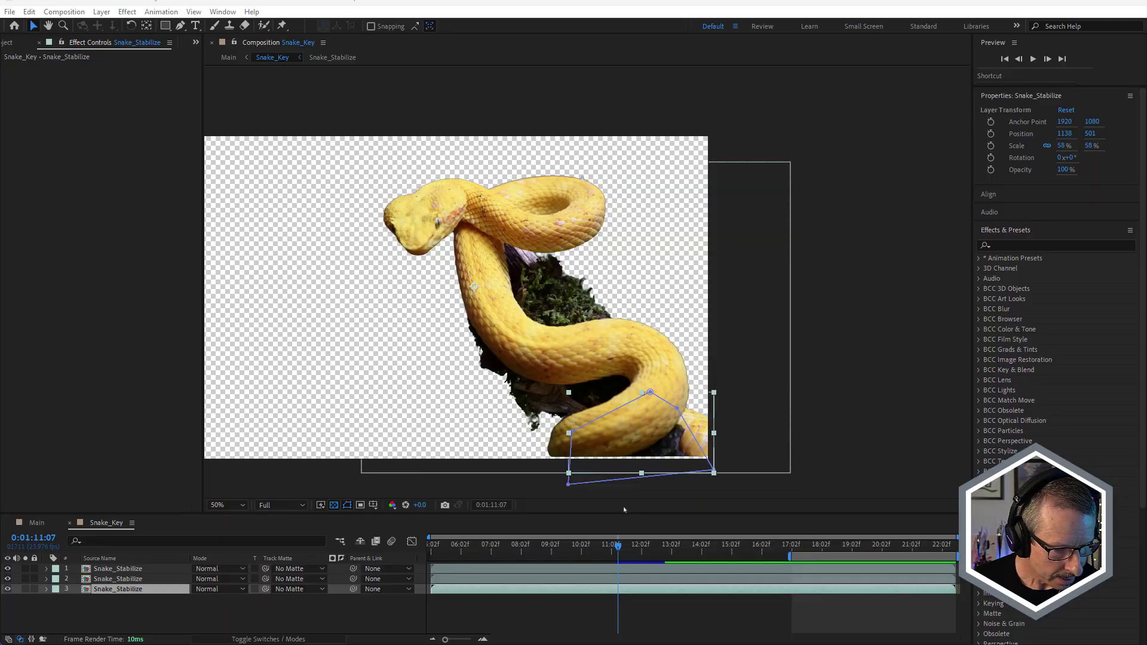
pyautogui.moveTo(626, 543); pyautogui.dragTo(697, 556)
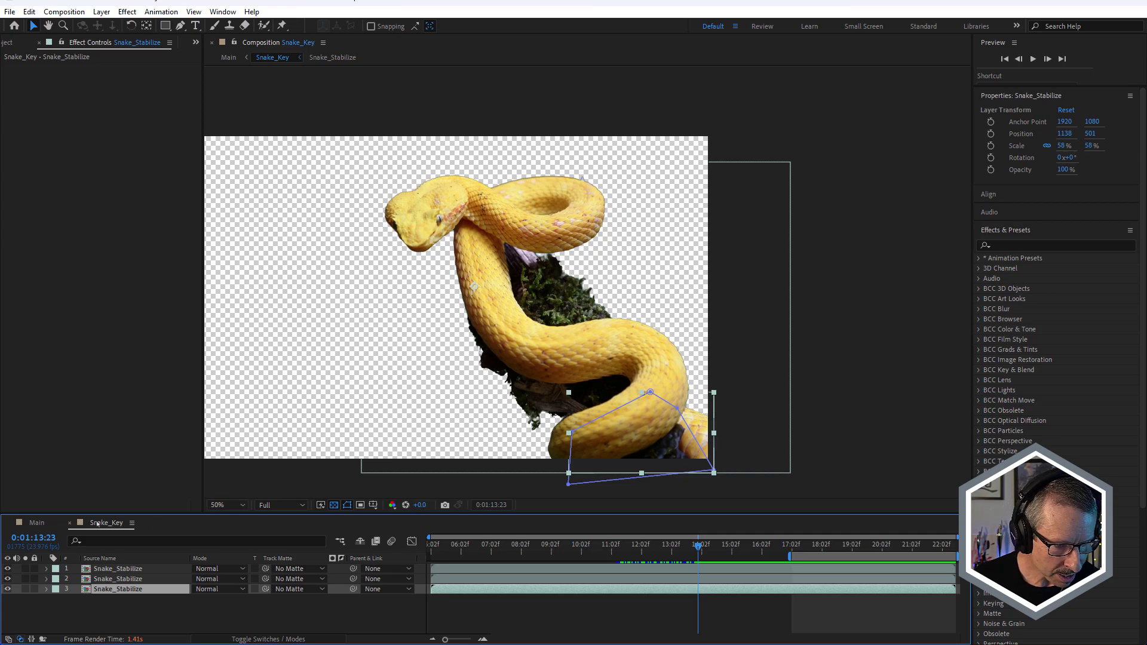
# Step: Close the Snake_Key composition, open the Background precomp from Main and move the time to 0:00:03:08
pyautogui.click(67, 524)
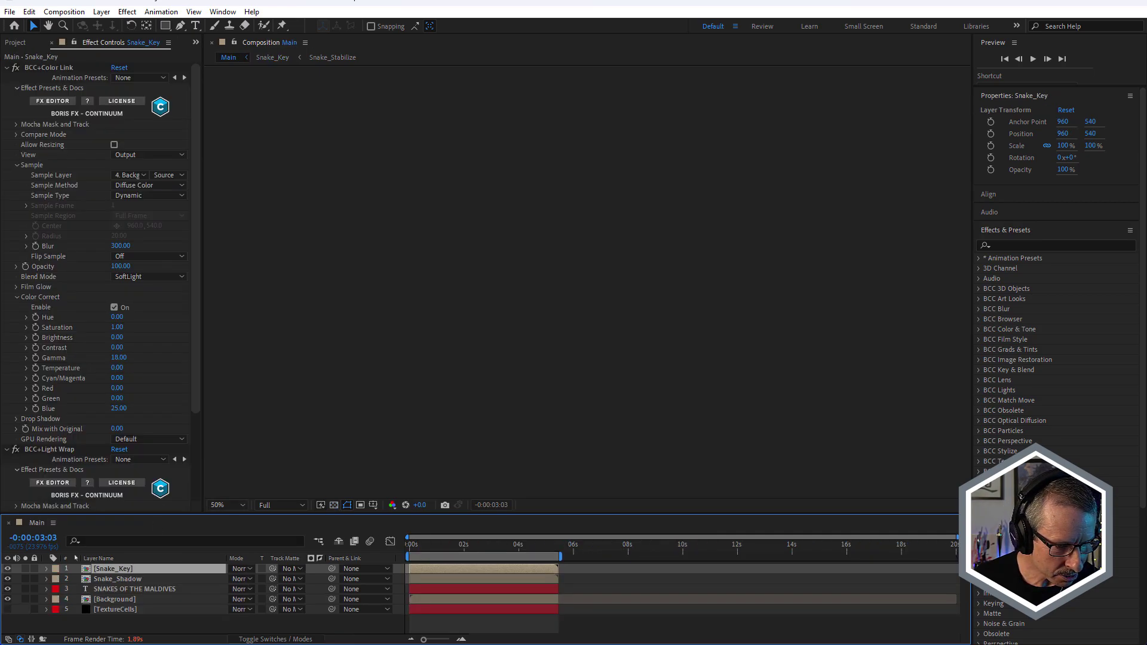
pyautogui.doubleClick(103, 599)
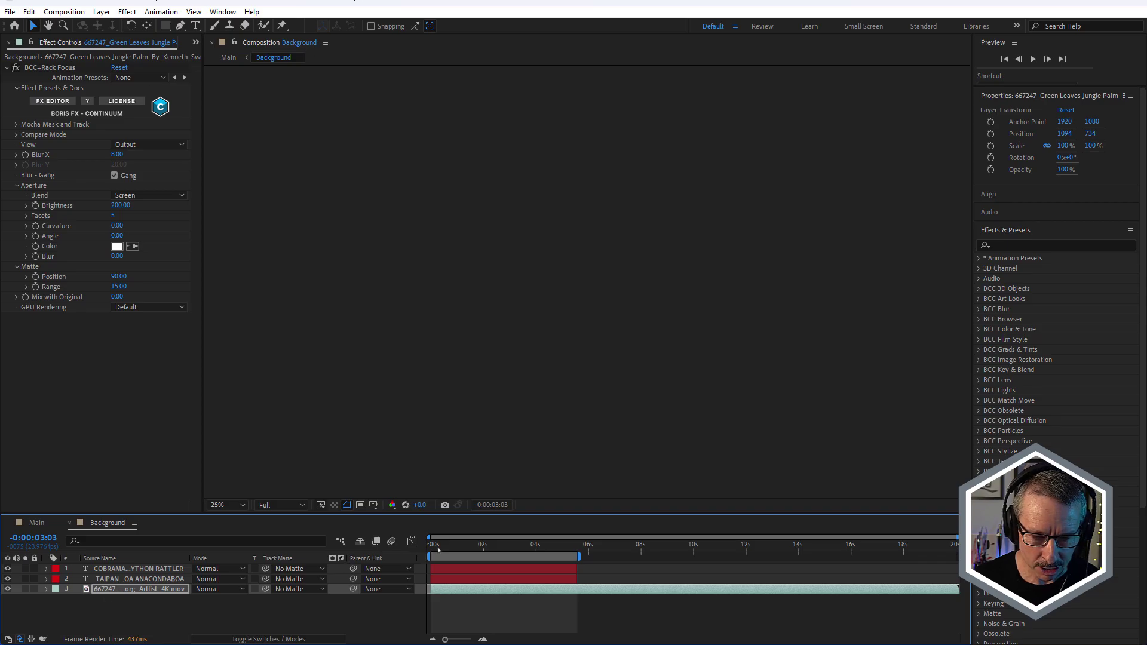
pyautogui.moveTo(439, 549); pyautogui.dragTo(514, 549)
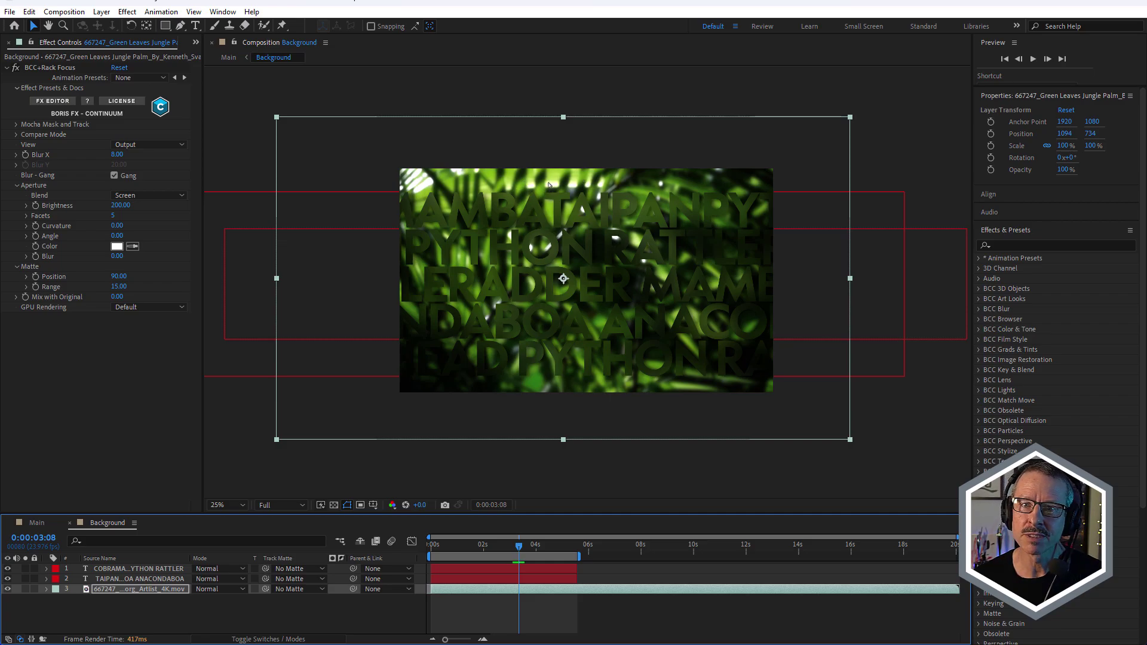
# Step: Solo the jungle leaves footage, disable its BCC+Rack Focus effect and scrub through the unblurred clip to 0:00:03:02
pyautogui.click(25, 589)
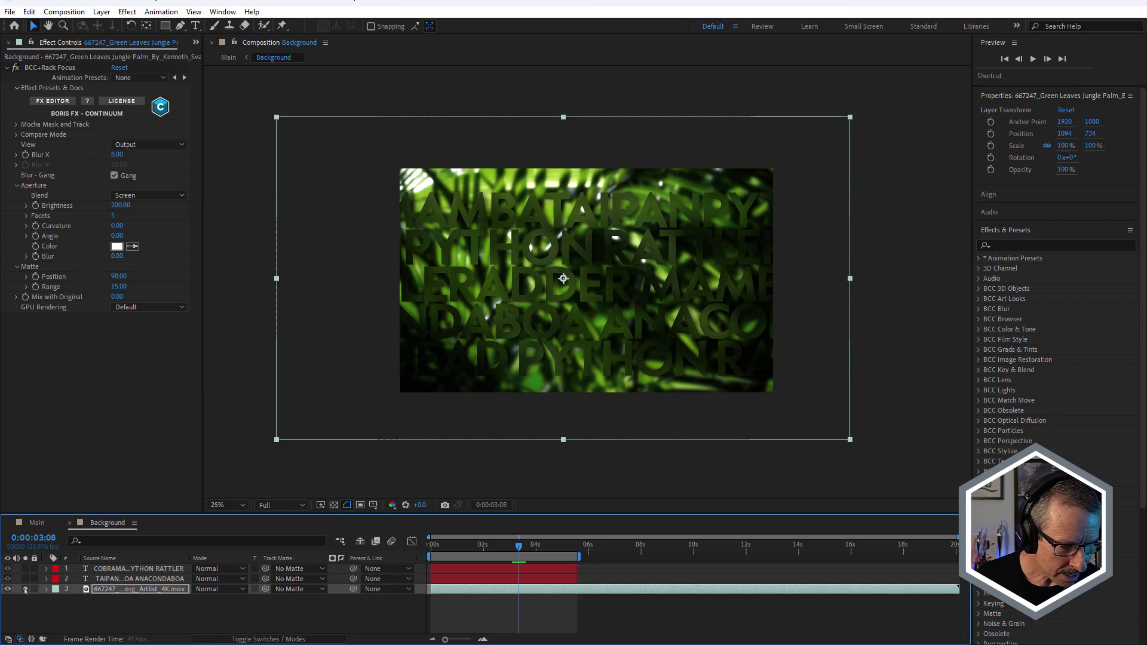
pyautogui.click(17, 68)
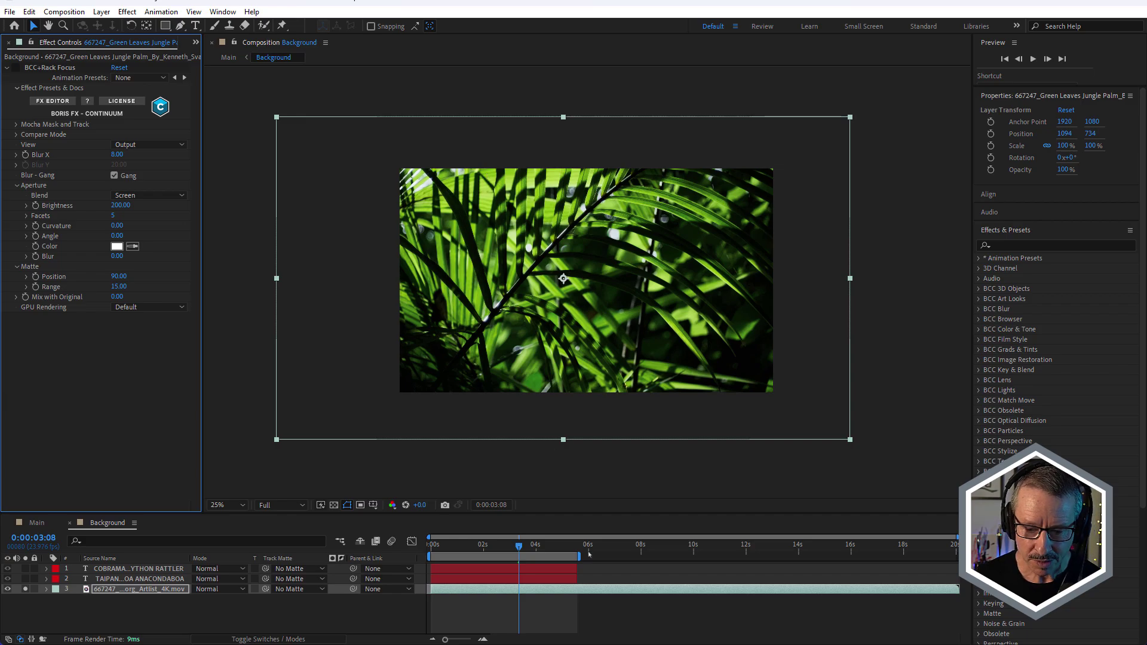
pyautogui.moveTo(589, 554); pyautogui.dragTo(544, 563)
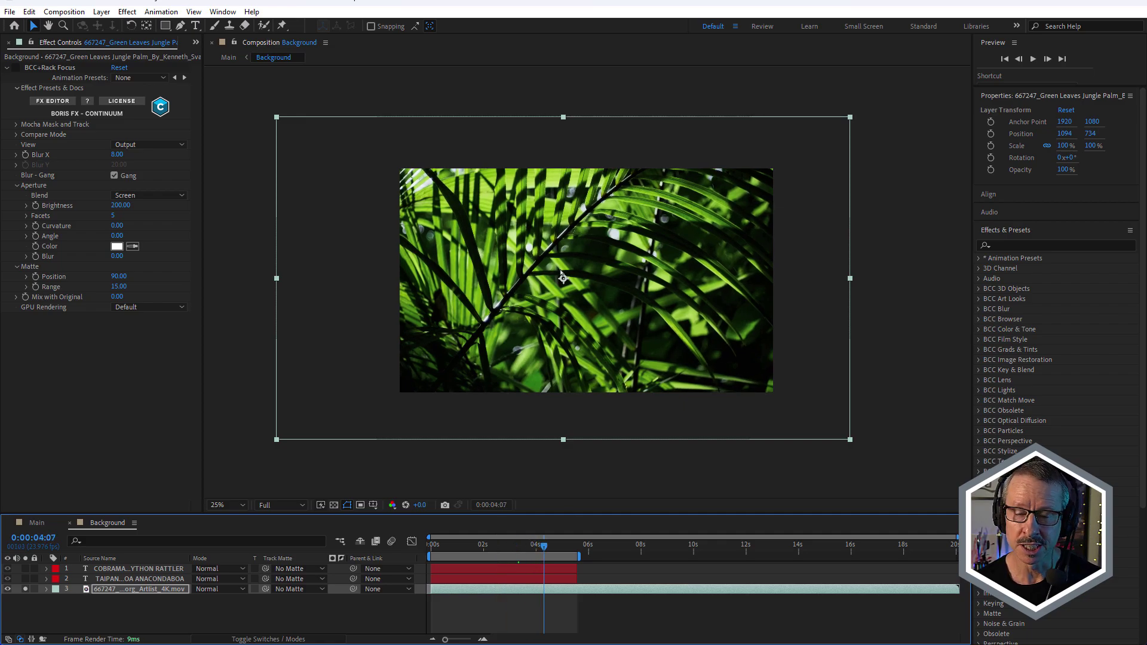
pyautogui.moveTo(447, 545); pyautogui.dragTo(512, 542)
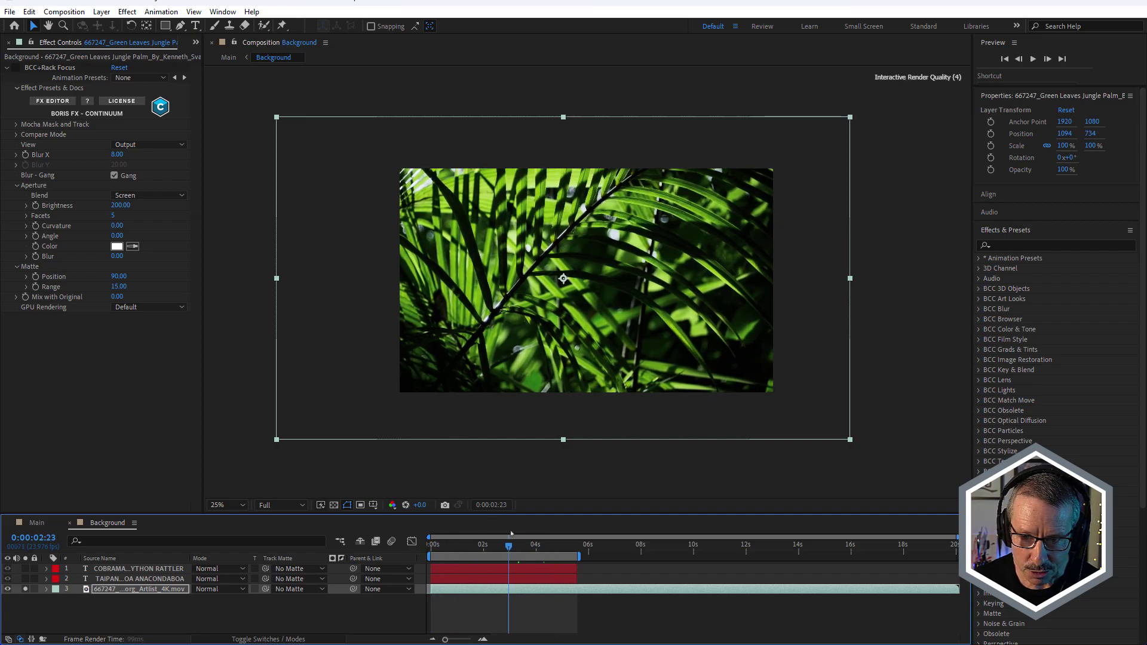
pyautogui.scroll(1, 593, 290)
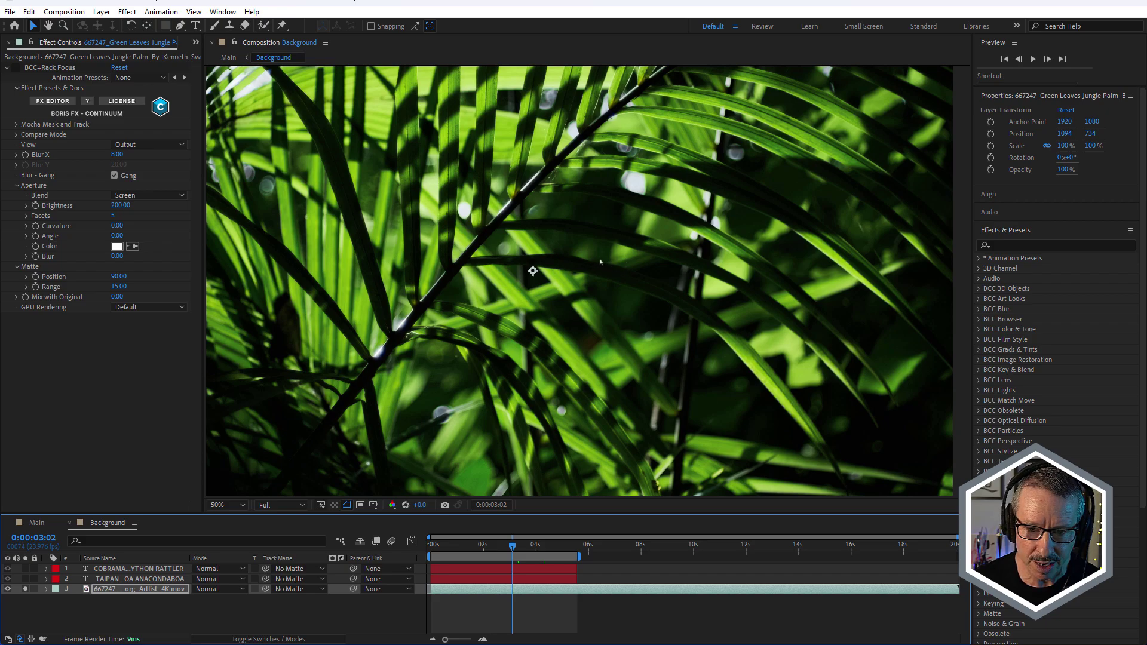
pyautogui.scroll(-1, 648, 219)
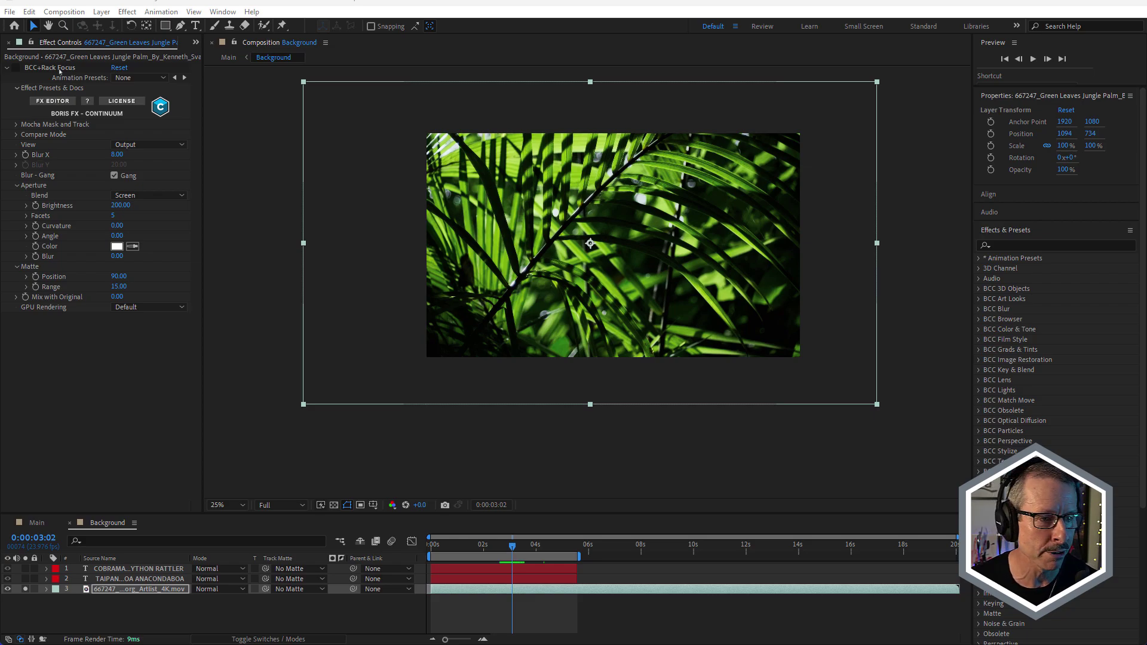
# Step: Re-enable BCC+Rack Focus on the jungle footage and try Blur X values of 33 and 7, inspecting the bokeh highlights
pyautogui.click(17, 70)
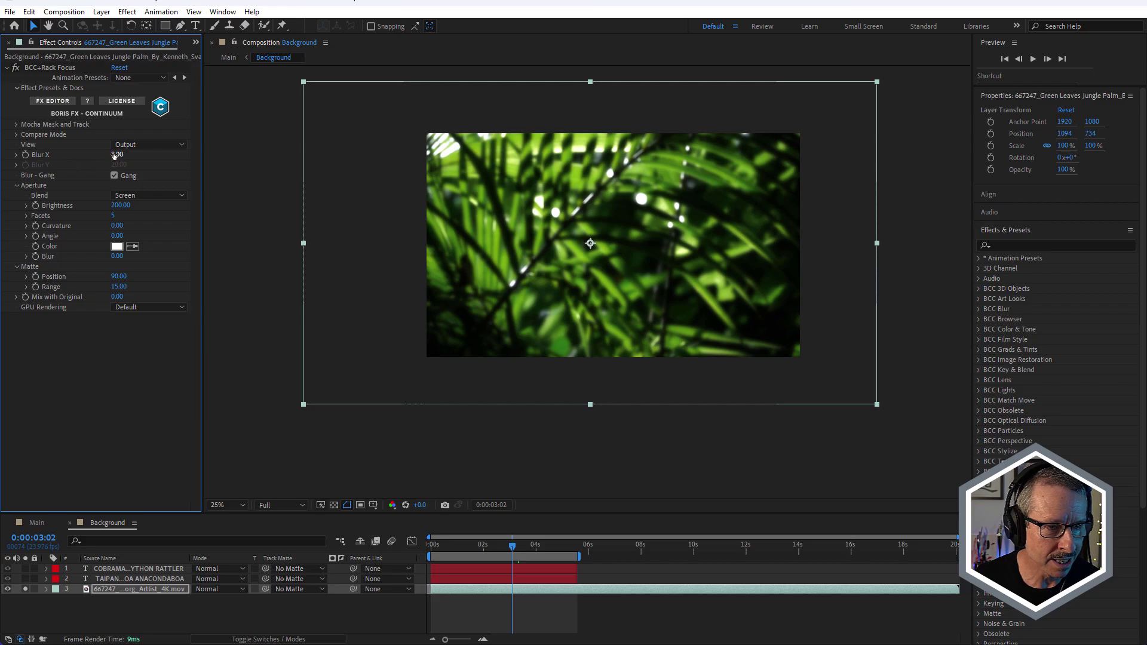
pyautogui.moveTo(117, 155); pyautogui.dragTo(135, 158)
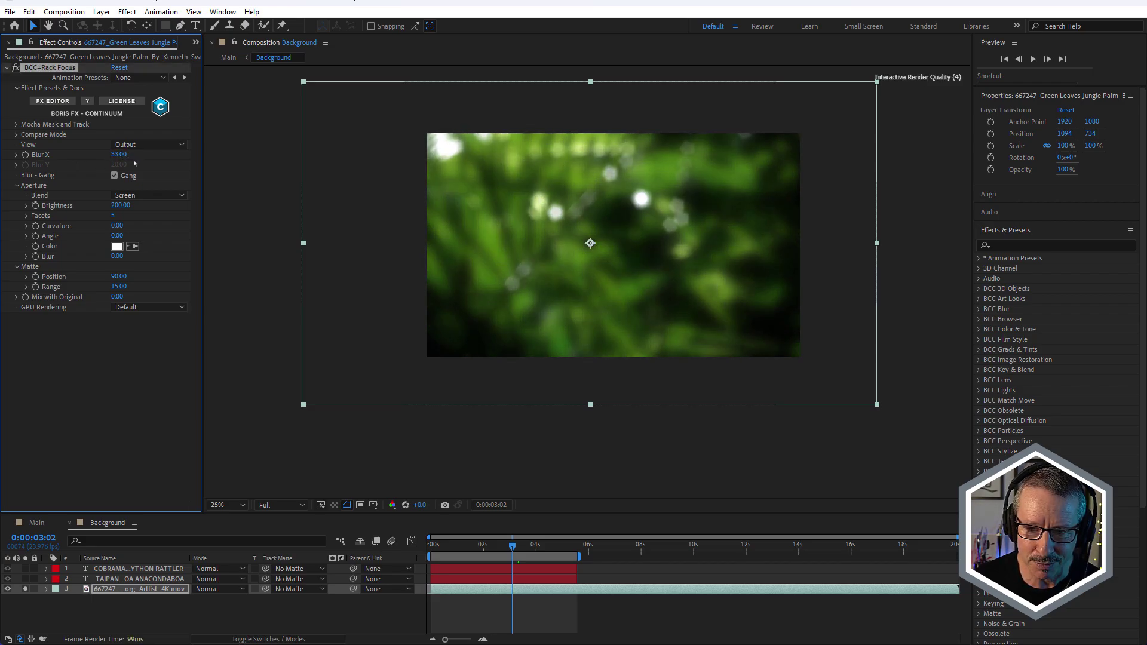
pyautogui.scroll(2, 693, 227)
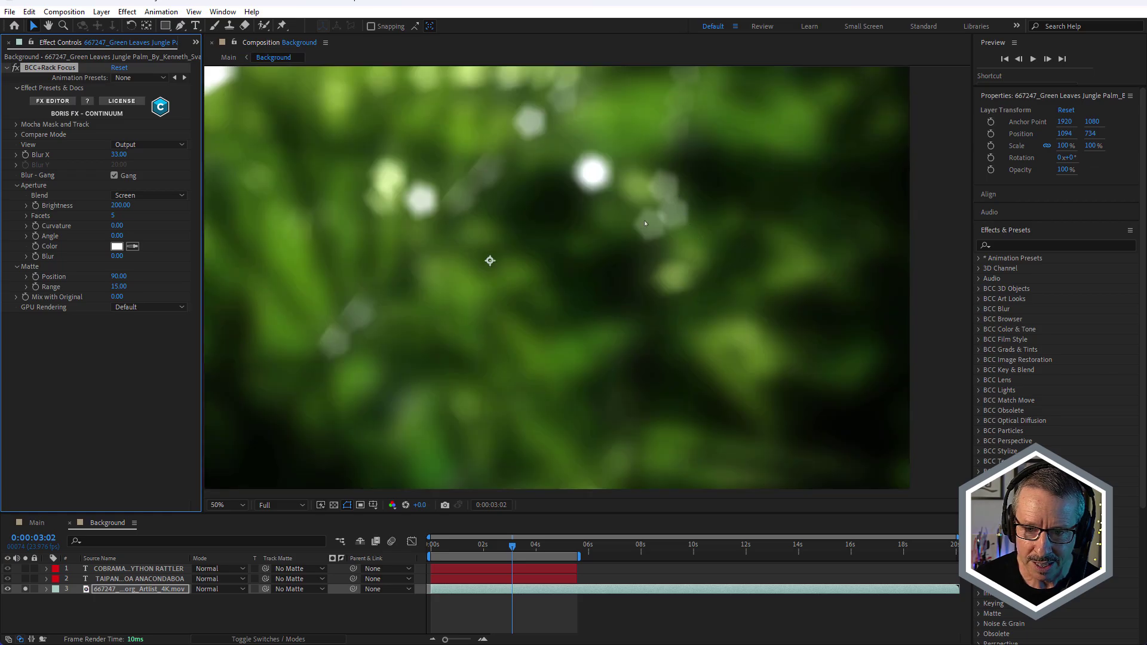
pyautogui.moveTo(128, 163); pyautogui.dragTo(124, 155)
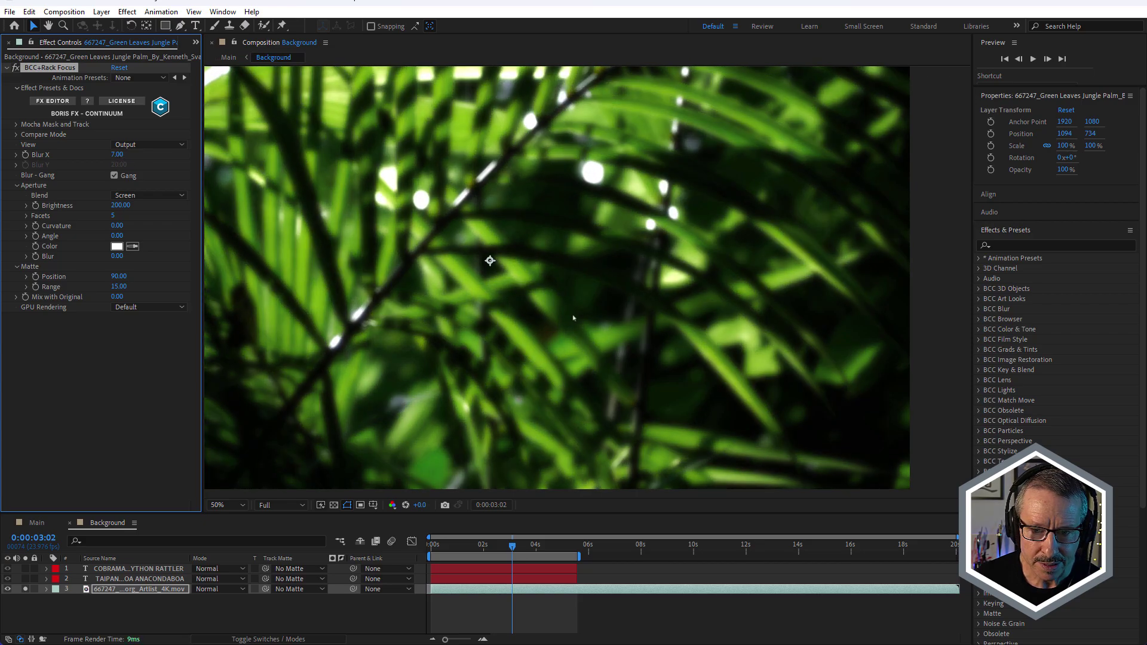
pyautogui.scroll(-2, 548, 265)
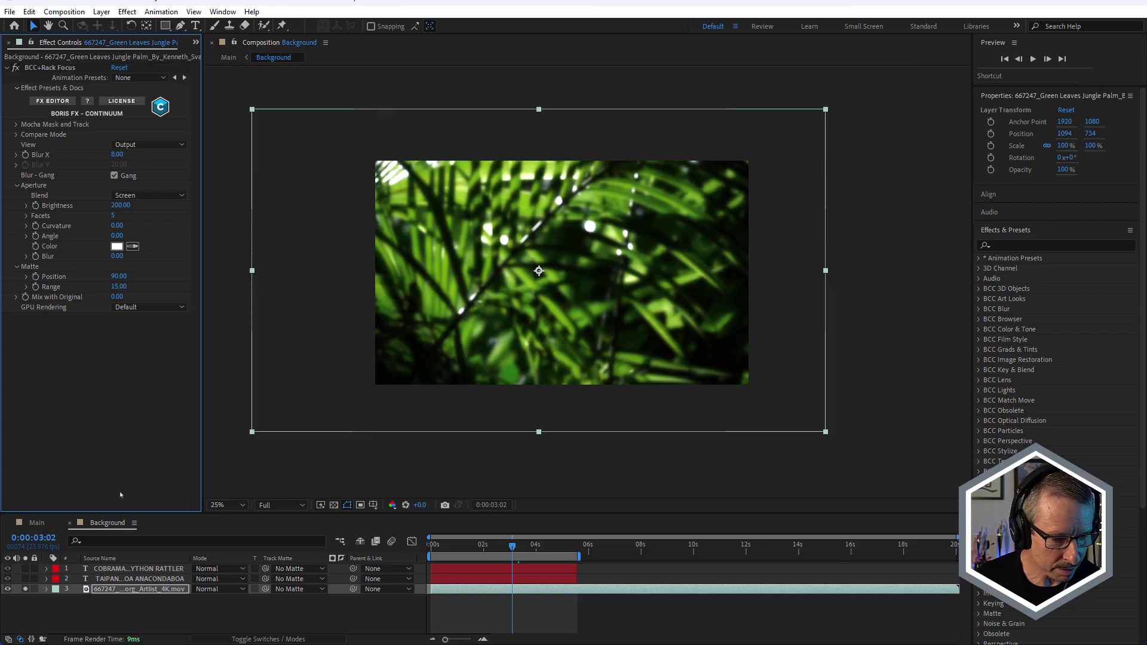
# Step: In Main, hide the Snake_Shadow and SNAKES OF THE MALDIVES layers, inspect Snake_Key over the background, and reopen the Background composition
pyautogui.click(47, 524)
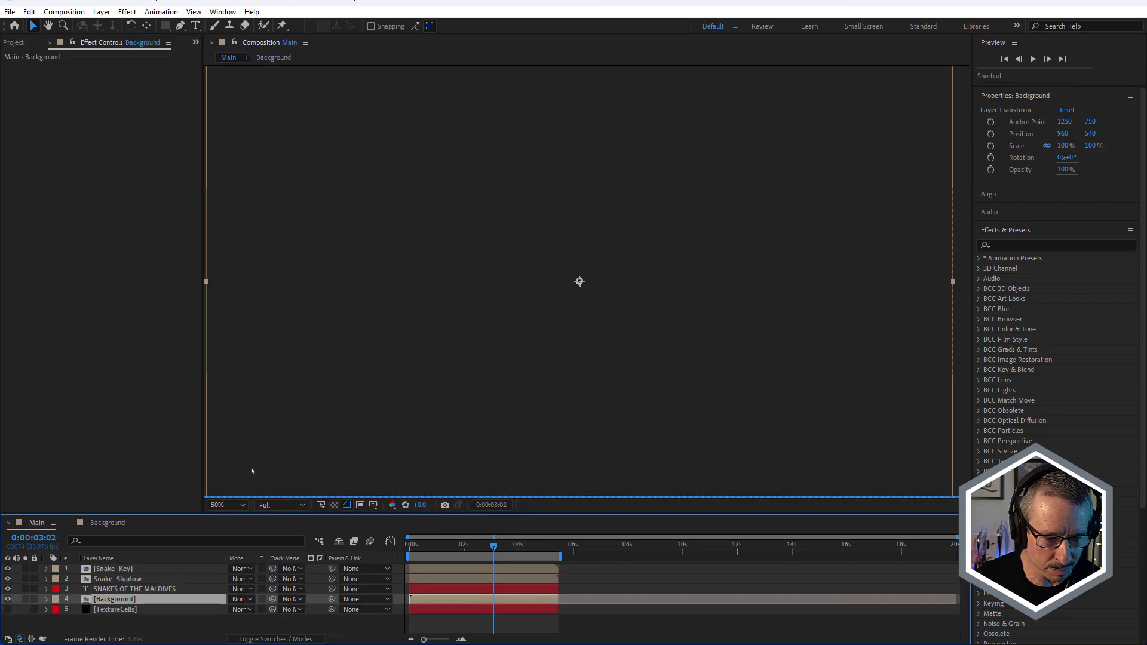
pyautogui.click(8, 580)
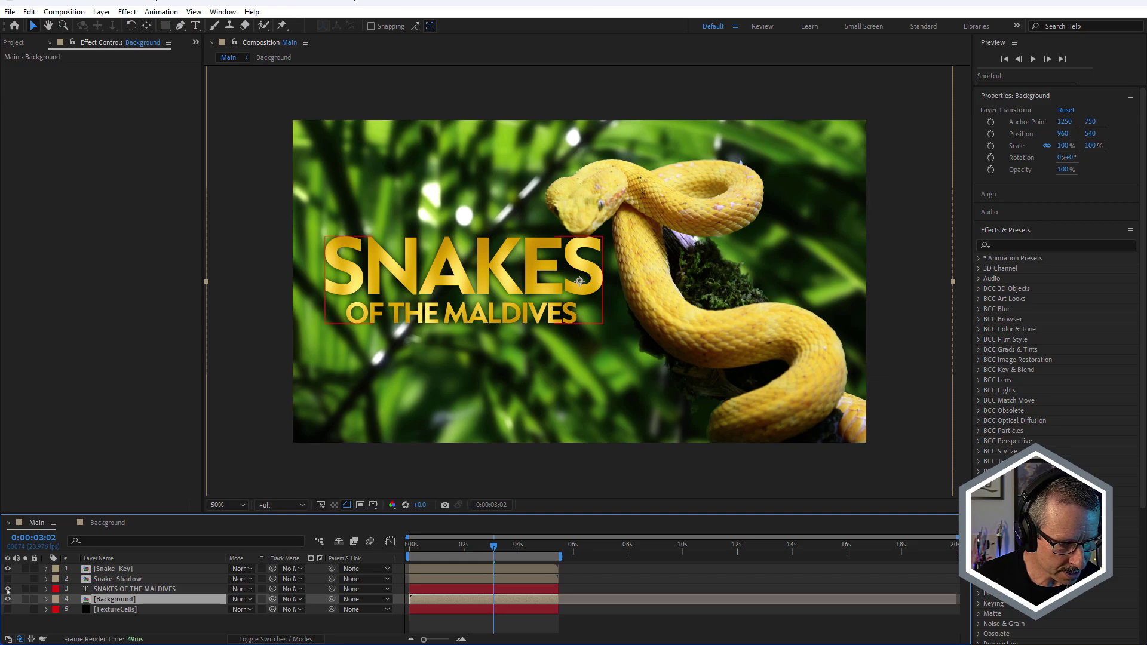
pyautogui.click(8, 589)
pyautogui.scroll(-2, 585, 270)
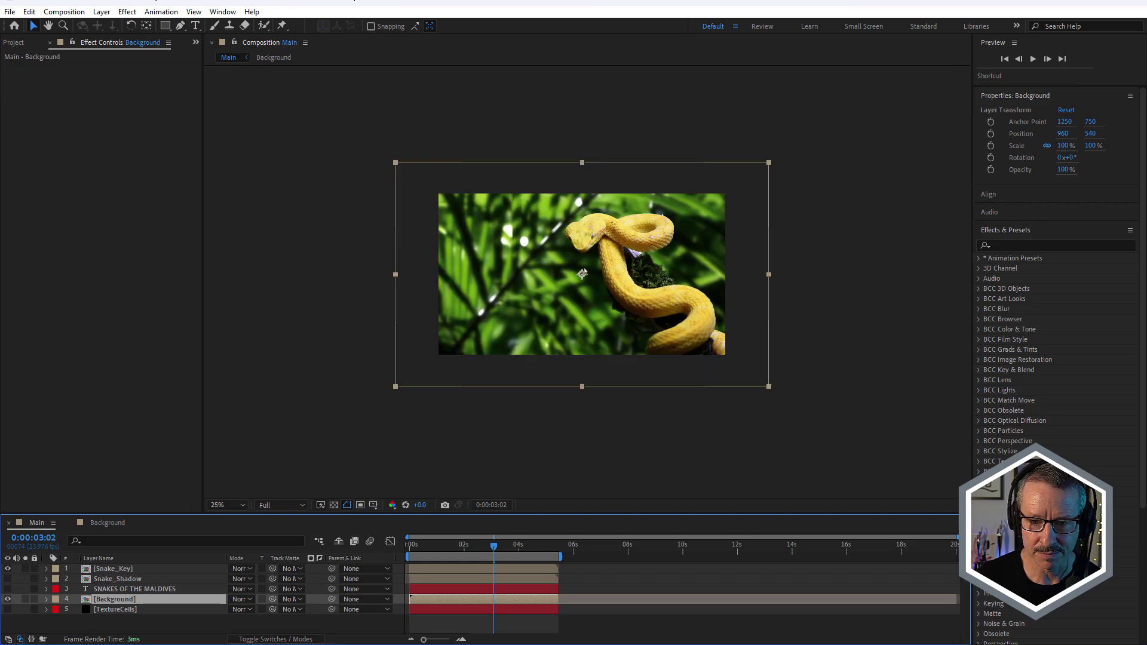
pyautogui.scroll(2, 585, 270)
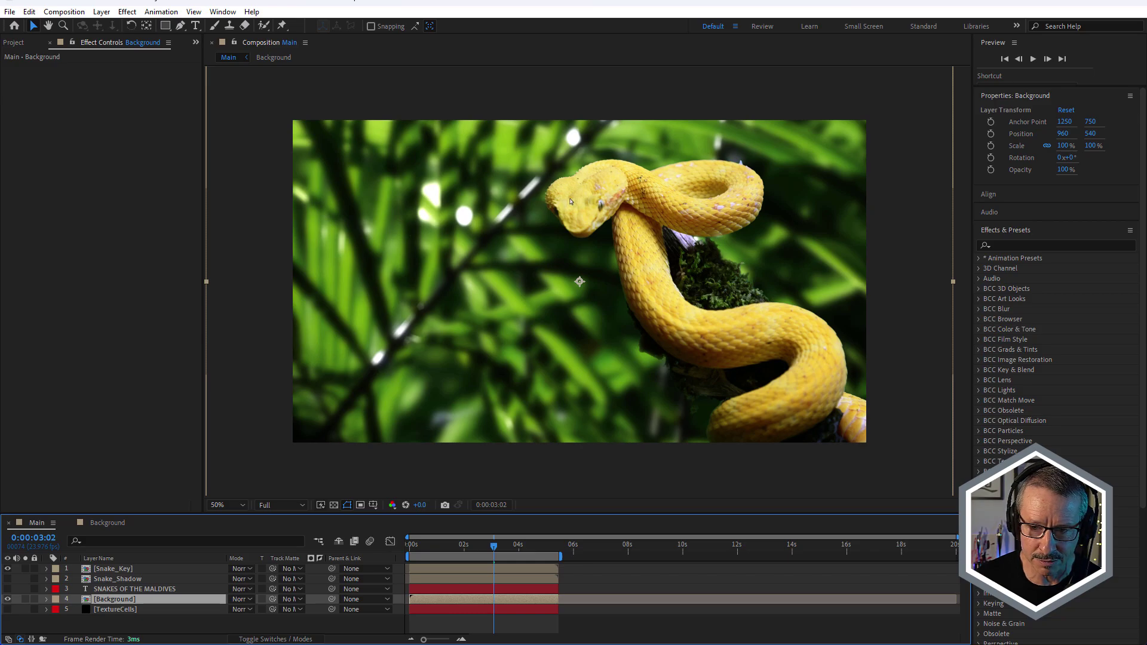
pyautogui.click(105, 570)
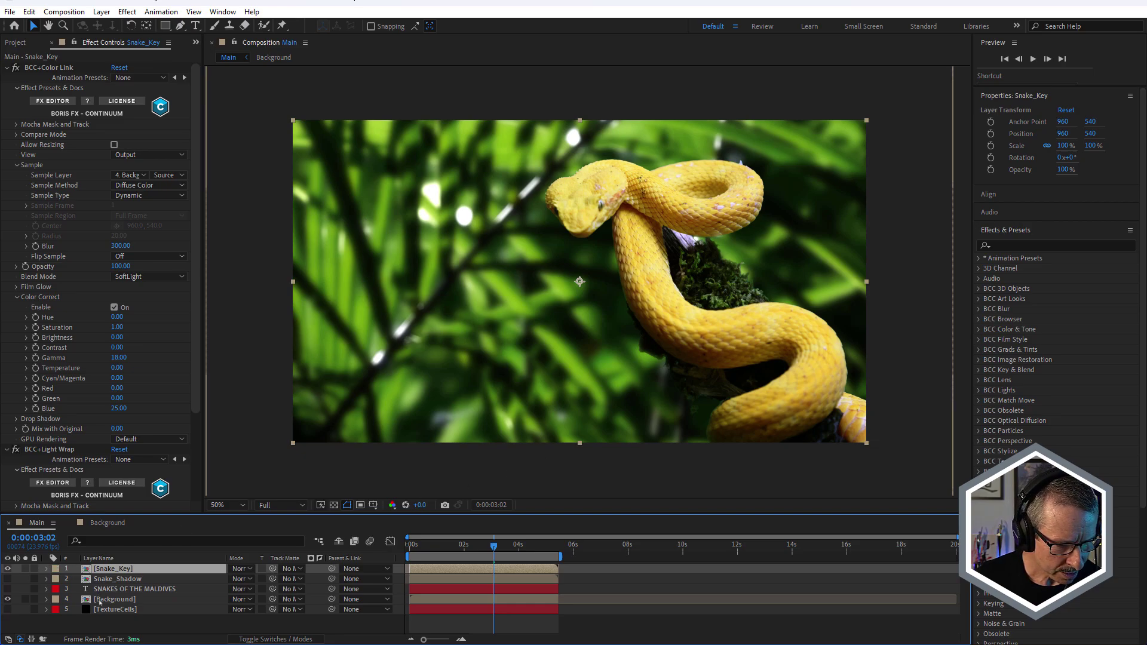
pyautogui.click(107, 523)
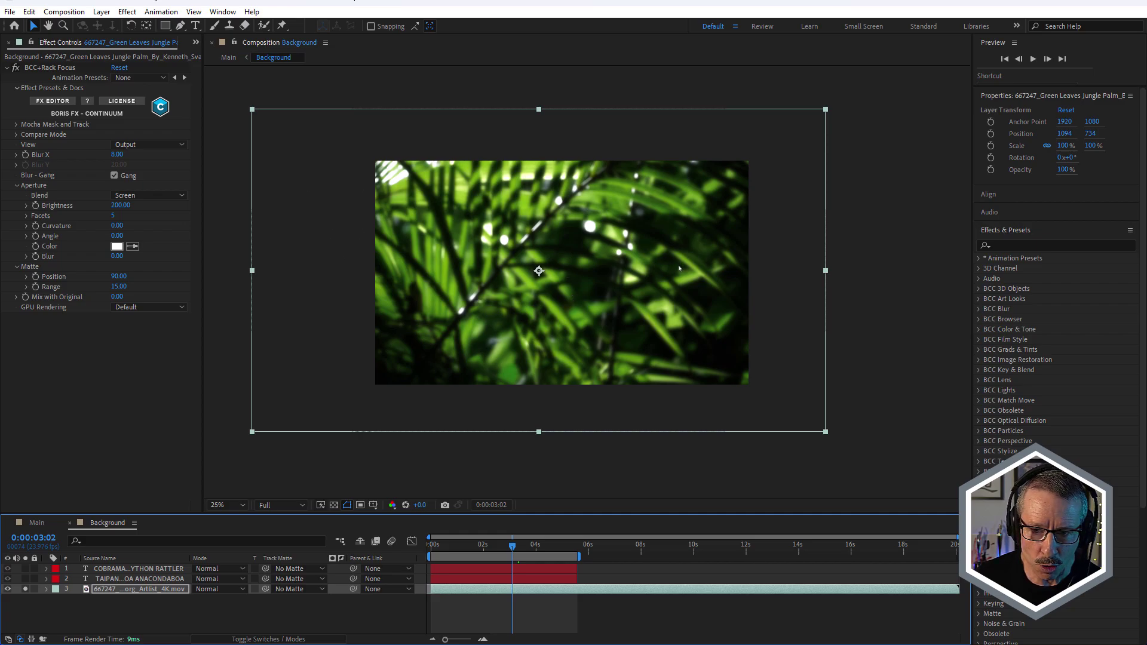
# Step: Try repositioning the jungle footage within the frame, undo the move and inspect the bokeh highlights
pyautogui.moveTo(446, 274); pyautogui.dragTo(507, 267)
pyautogui.moveTo(745, 258); pyautogui.dragTo(728, 292)
pyautogui.moveTo(768, 317); pyautogui.dragTo(764, 317)
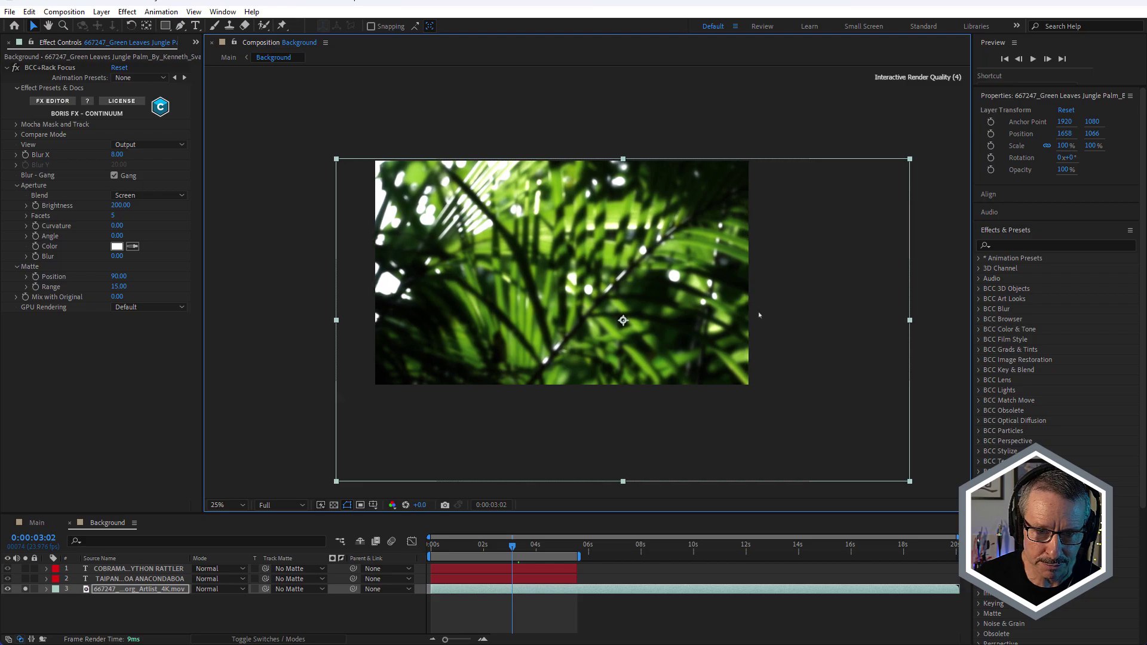
pyautogui.hotkey('ctrl', 'z')
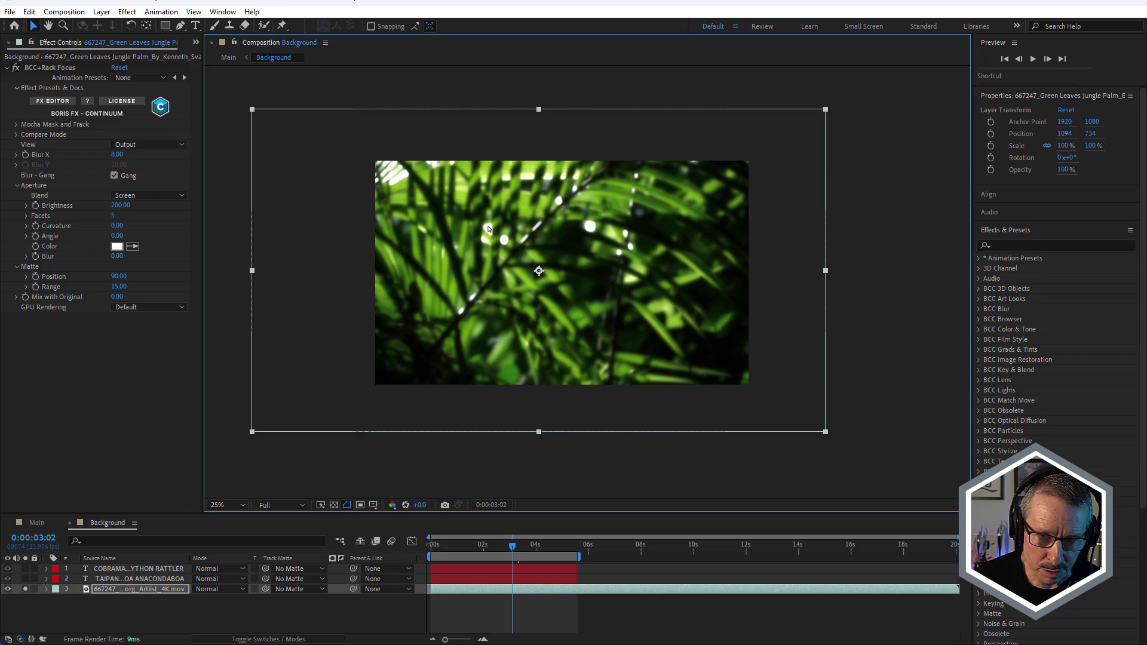
pyautogui.scroll(2, 488, 232)
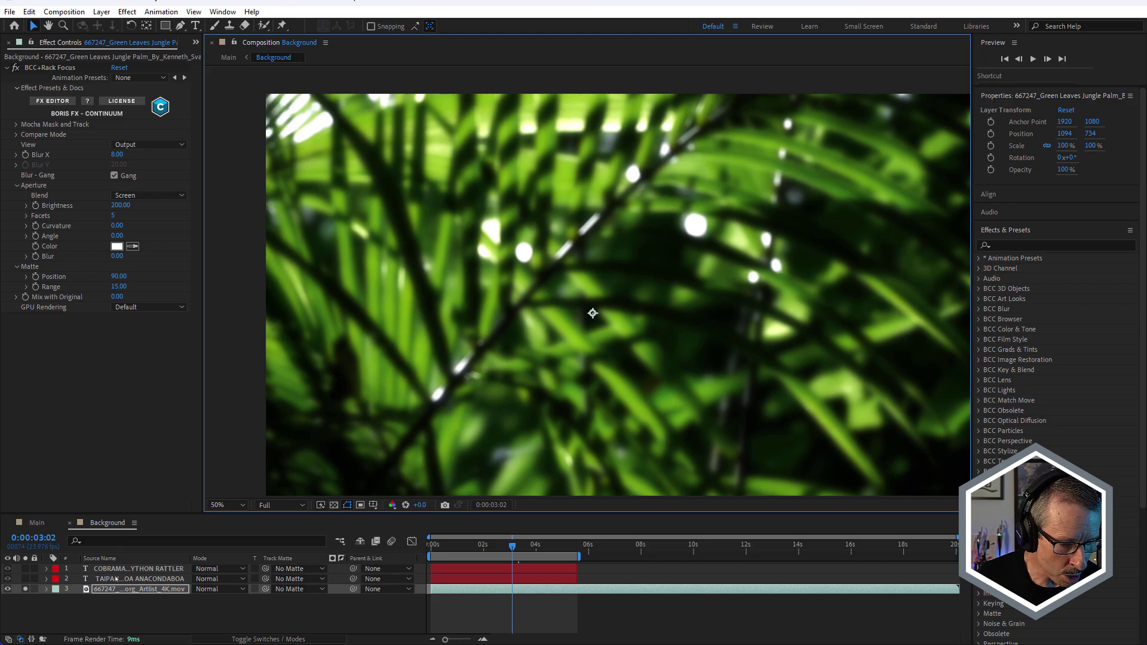
pyautogui.scroll(-2, 625, 302)
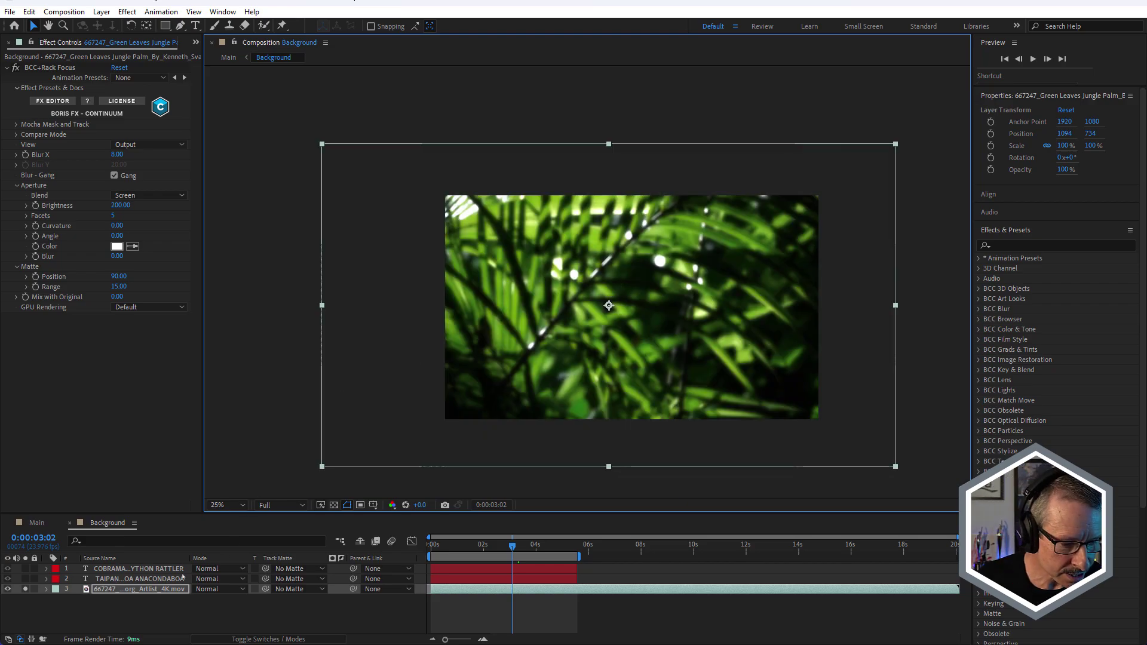
# Step: Solo both snake-name text layers along with the jungle footage
pyautogui.click(106, 580)
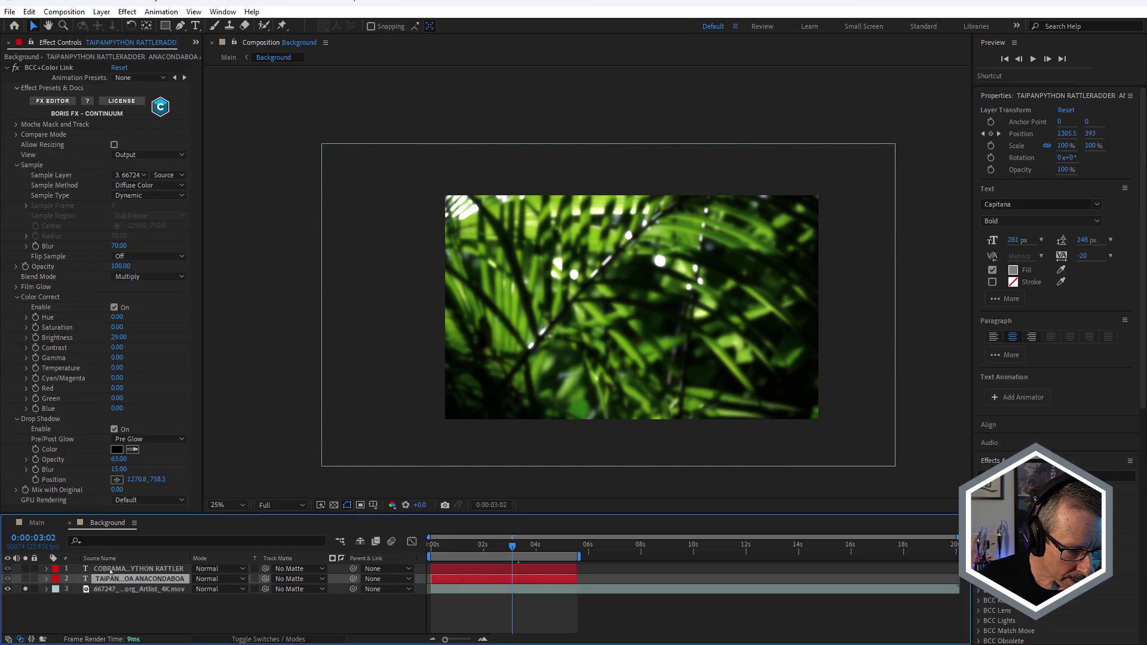
pyautogui.keyDown('shift'); pyautogui.click(109, 570); pyautogui.keyUp('shift')
pyautogui.click(38, 602)
pyautogui.click(26, 579)
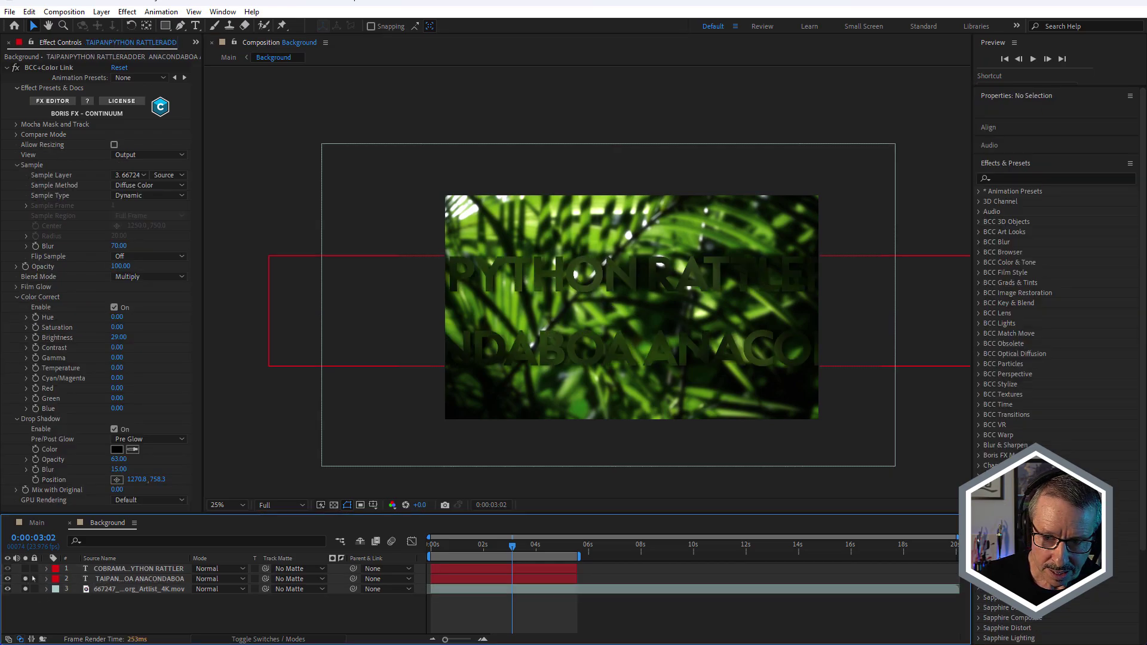
pyautogui.click(25, 569)
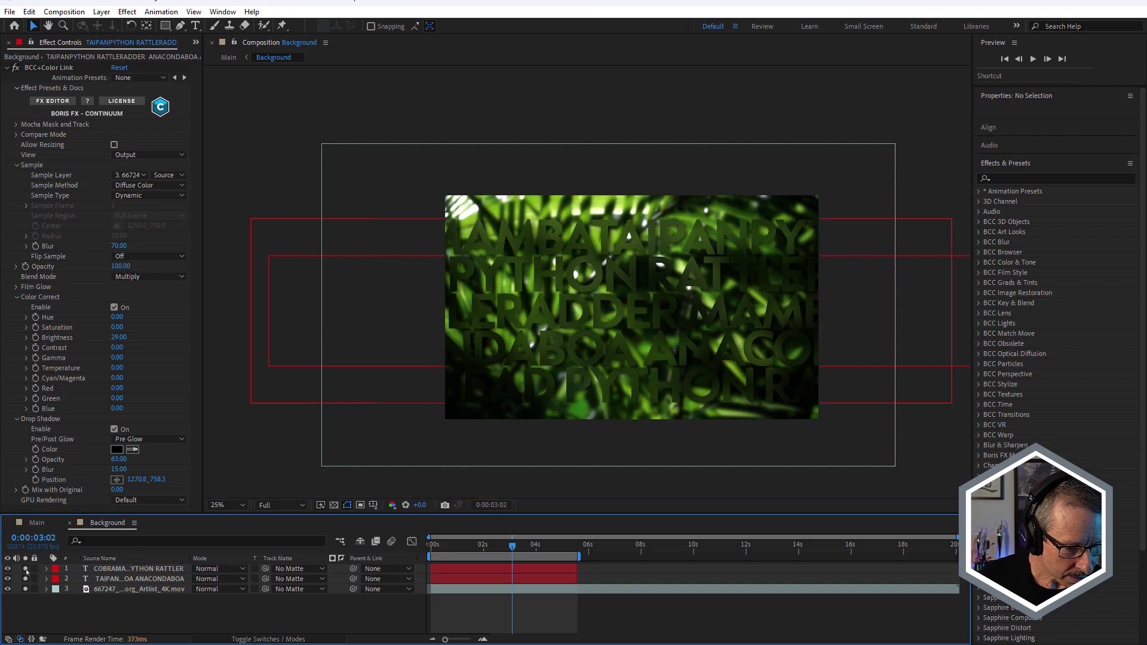
# Step: Turn off the TAIPAN text layer's solo and examine the COBRA text layer up close over the jungle footage
pyautogui.click(25, 579)
pyautogui.click(106, 569)
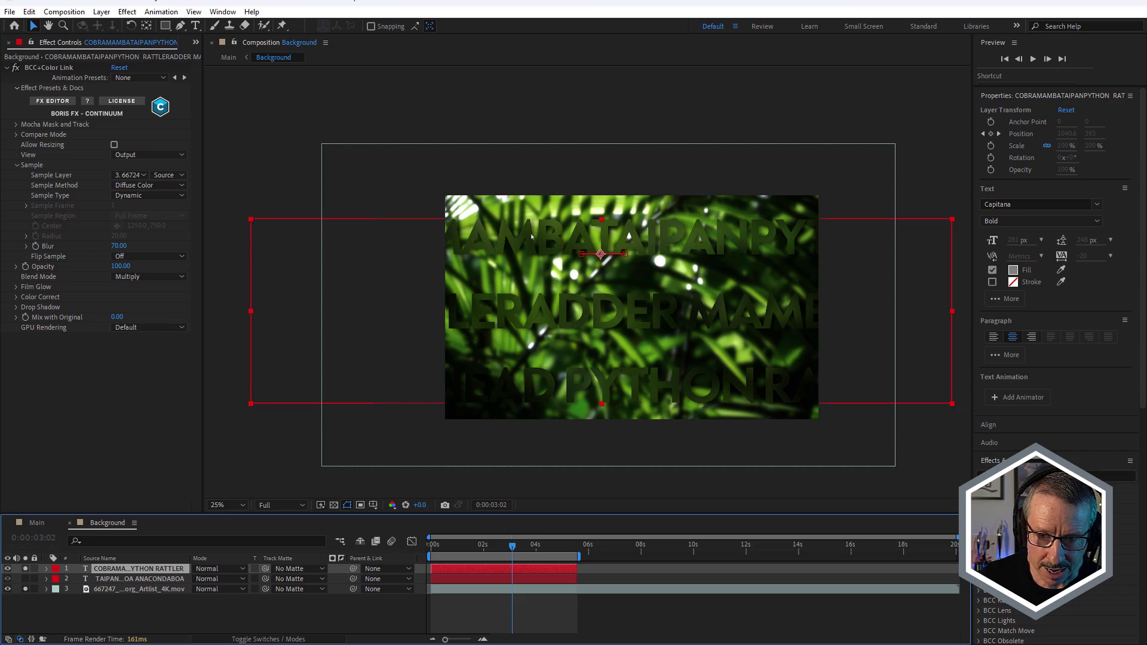
pyautogui.scroll(1, 600, 316)
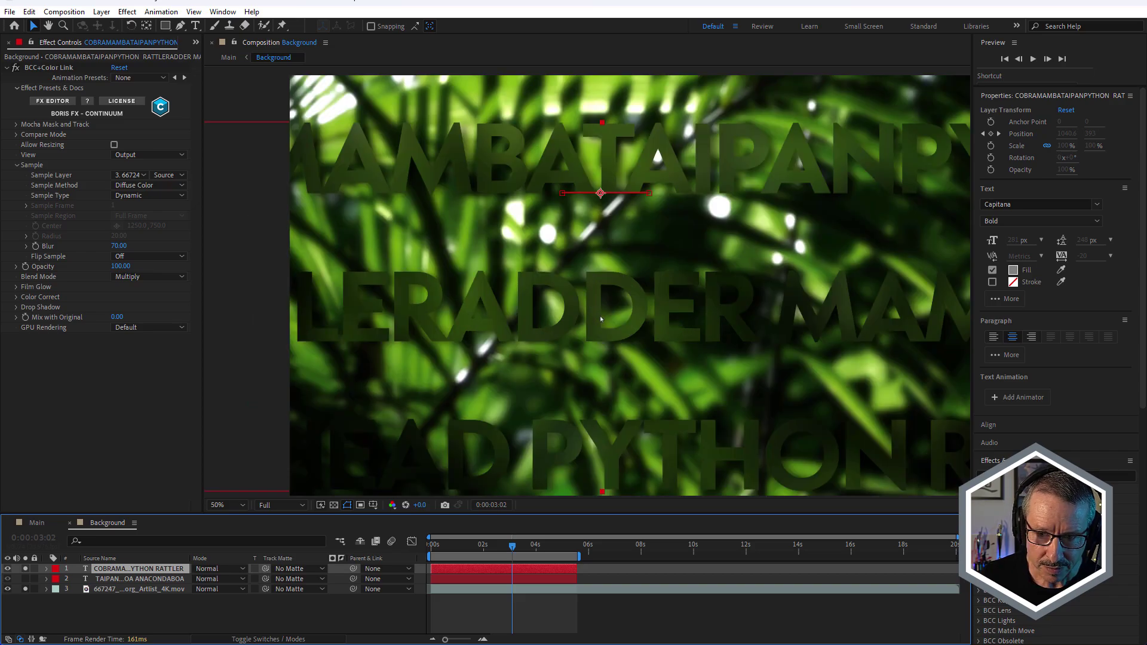
pyautogui.scroll(-1, 600, 315)
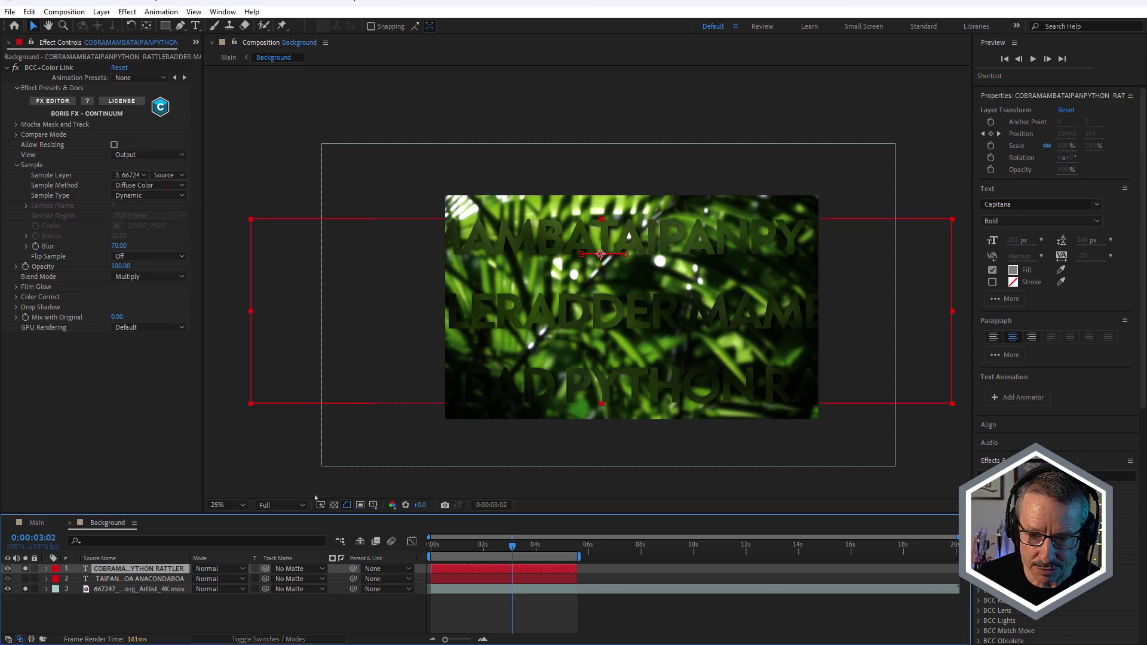
# Step: Compare the TAIPAN text layer on its own, solo both text layers again and reveal their Position keyframes
pyautogui.click(25, 578)
pyautogui.click(25, 569)
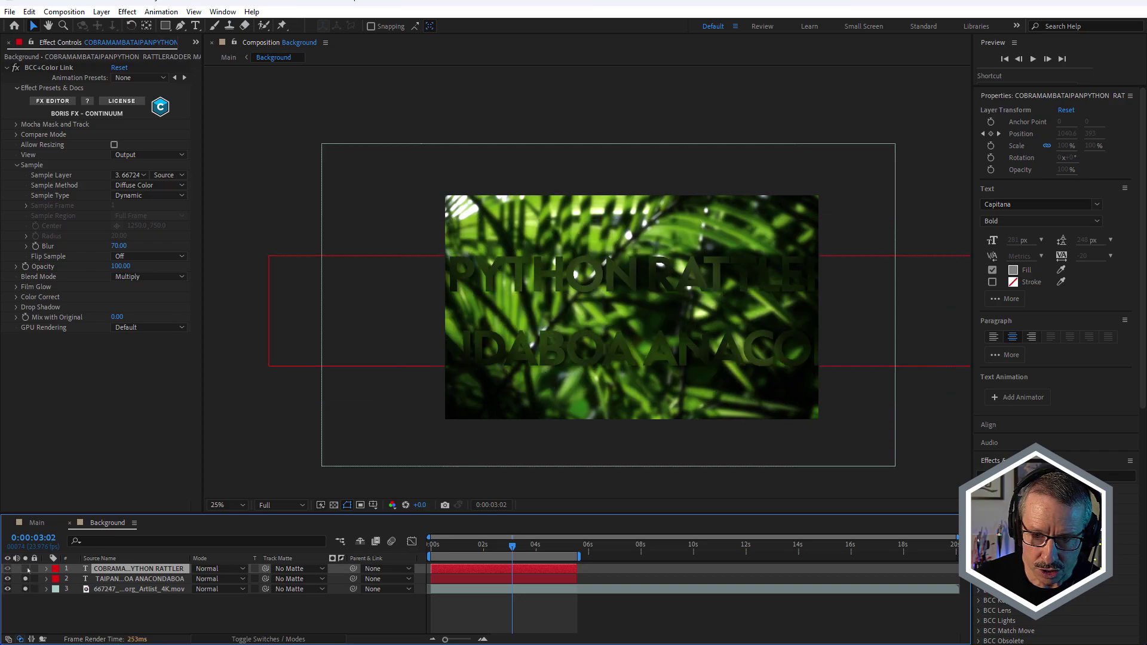
pyautogui.click(25, 569)
pyautogui.keyDown('ctrl'); pyautogui.click(119, 578); pyautogui.keyUp('ctrl')
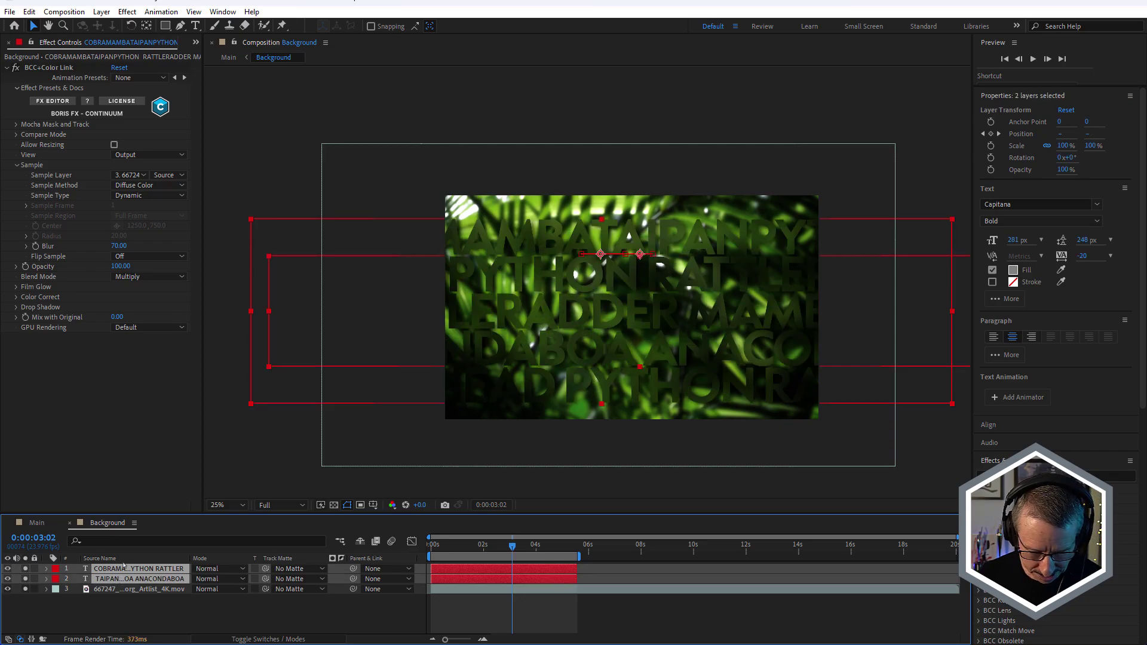
pyautogui.press('p')
pyautogui.click(514, 583)
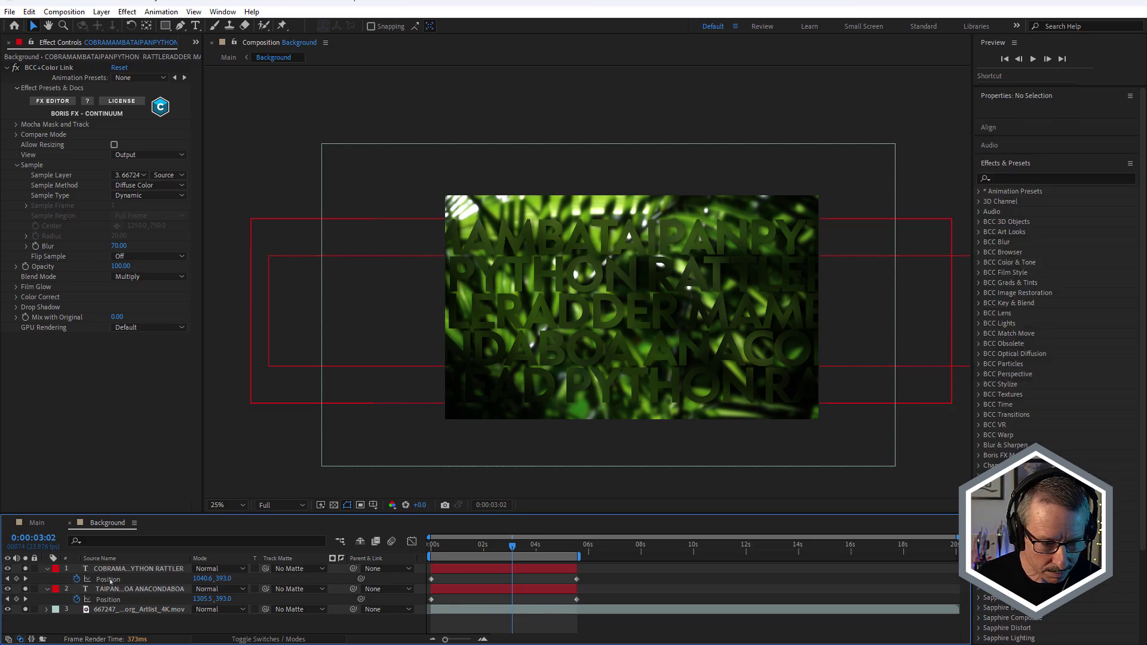
# Step: Isolate the COBRA and TAIPAN text layers in turn, scrub through their sideways movement and return to 0:00:00:00
pyautogui.keyDown('alt'); pyautogui.click(25, 568); pyautogui.keyUp('alt')
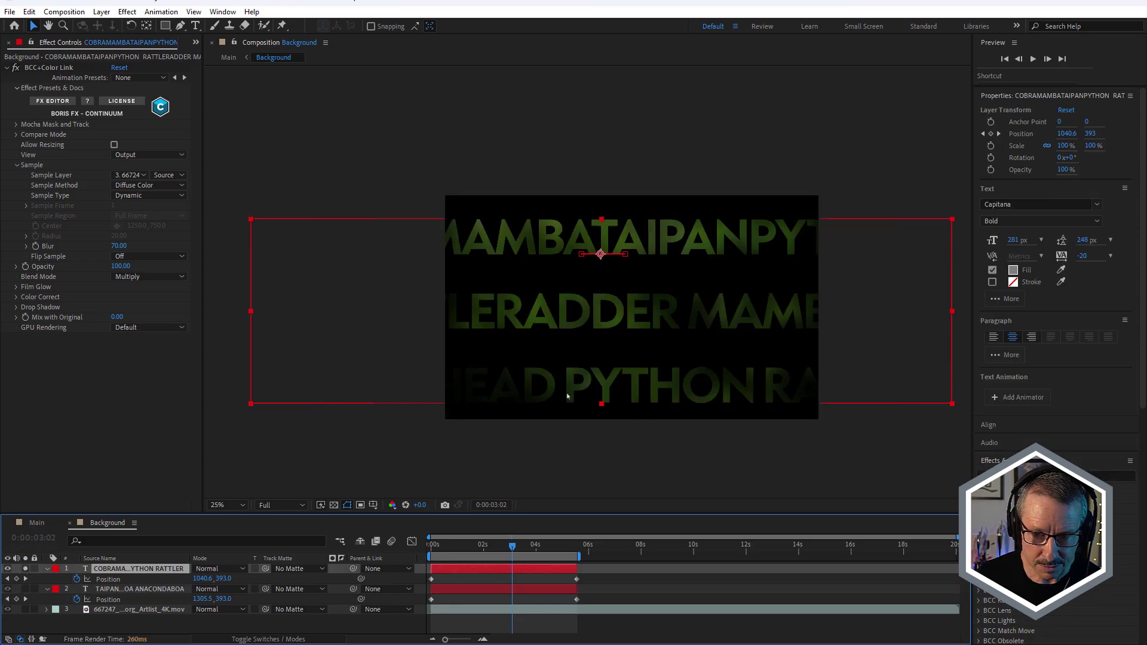
pyautogui.moveTo(512, 545); pyautogui.dragTo(421, 583)
pyautogui.click(140, 589)
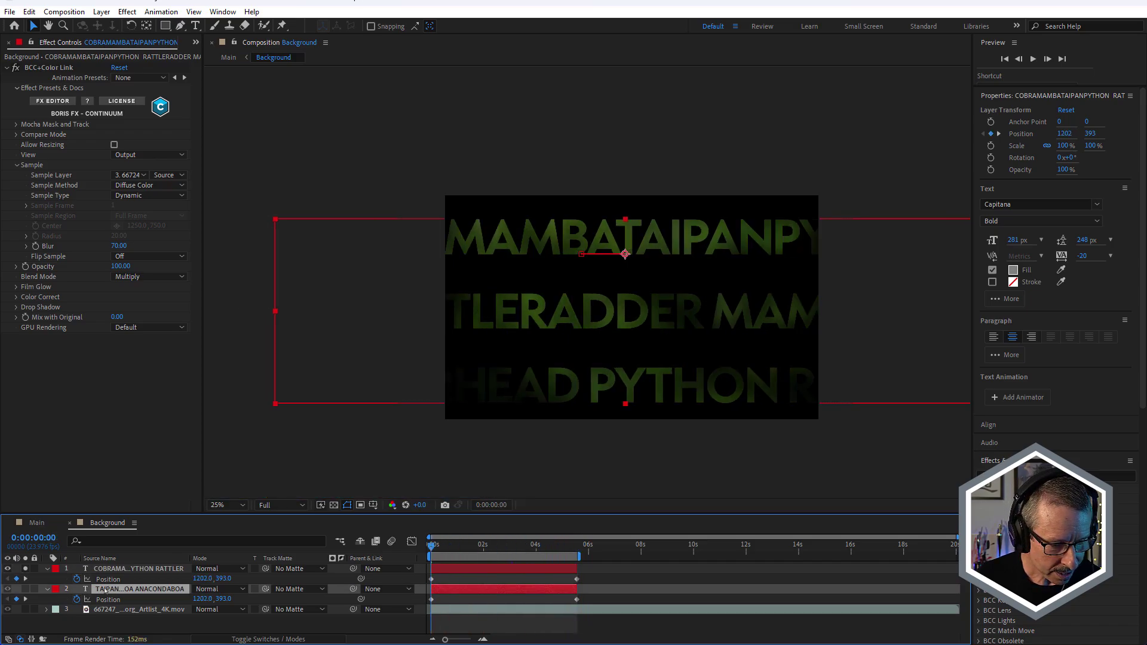
pyautogui.keyDown('alt'); pyautogui.click(25, 589); pyautogui.keyUp('alt')
pyautogui.moveTo(443, 546); pyautogui.dragTo(546, 545)
pyautogui.press('Home')
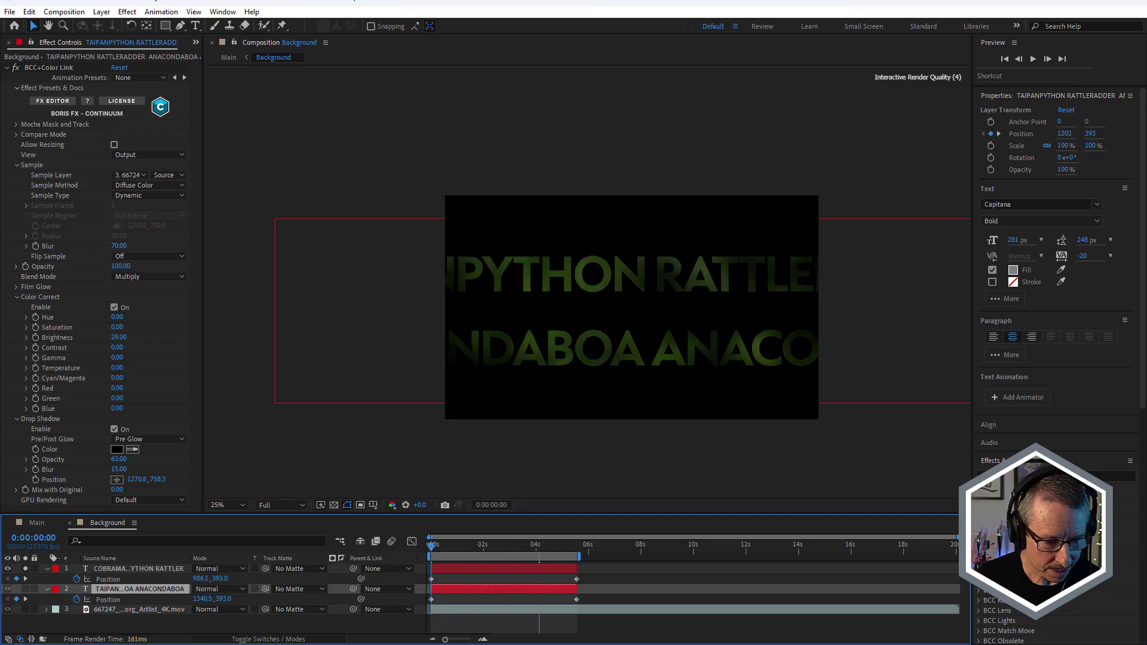
# Step: Solo both text layers together without the footage and preview their opposing movement up to 0:00:03:04
pyautogui.click(25, 589)
pyautogui.click(26, 590)
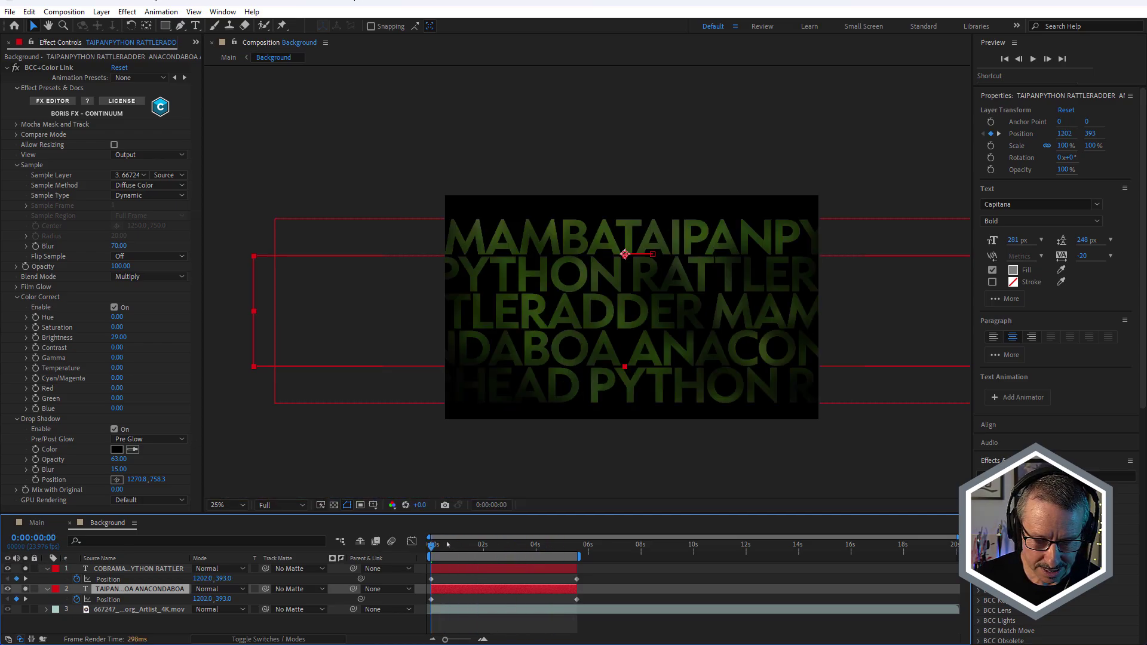
pyautogui.moveTo(447, 544); pyautogui.dragTo(478, 592)
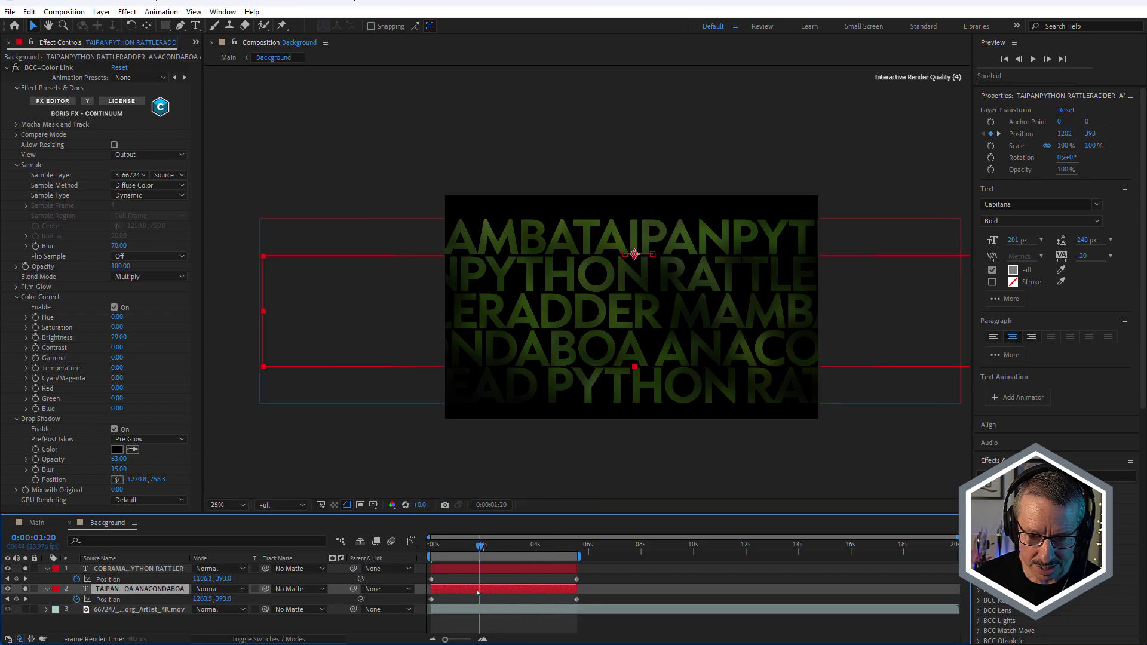
pyautogui.press('space')
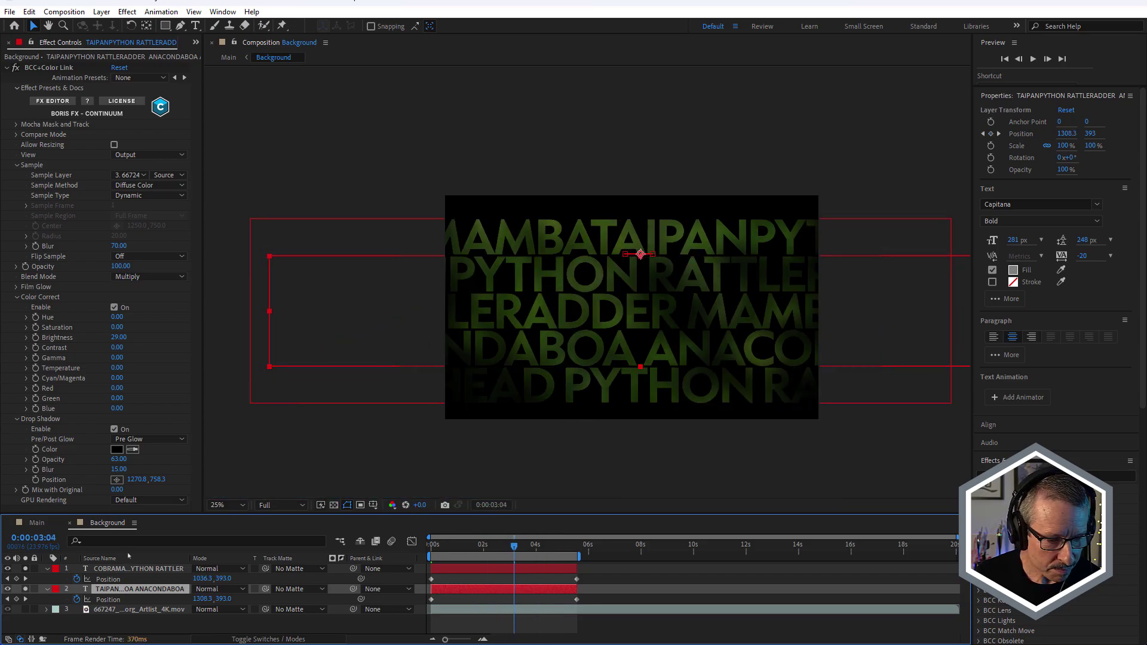
# Step: Toggle BCC+Color Link off and back on for the COBRA text layer, comparing the plain and tinted letters up close
pyautogui.click(116, 569)
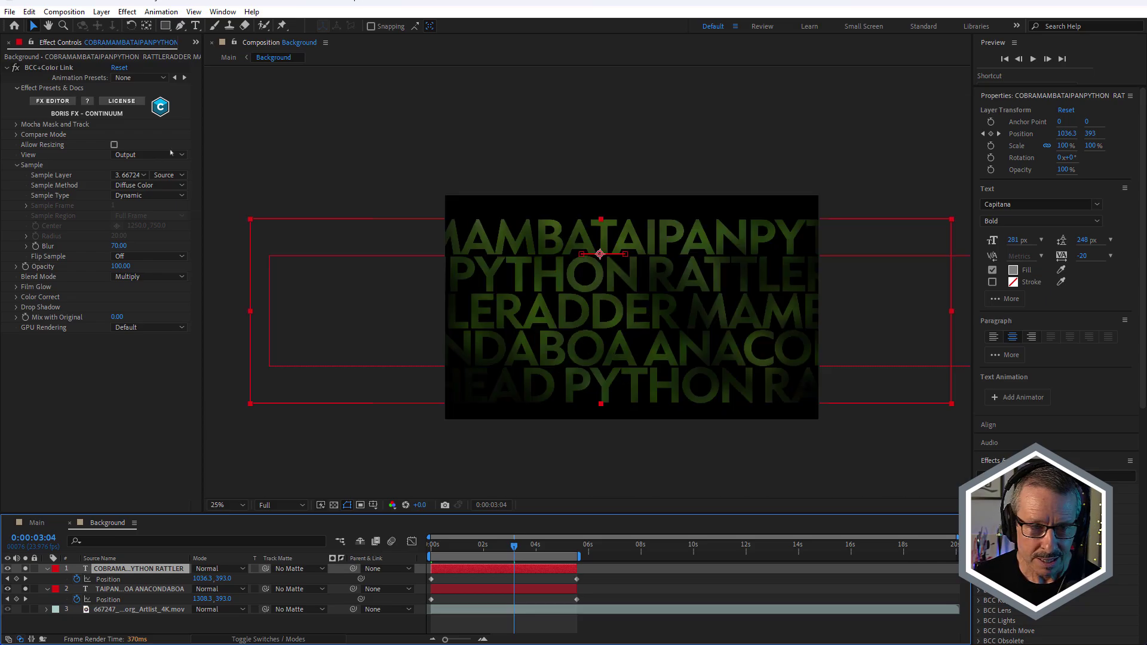
pyautogui.click(16, 68)
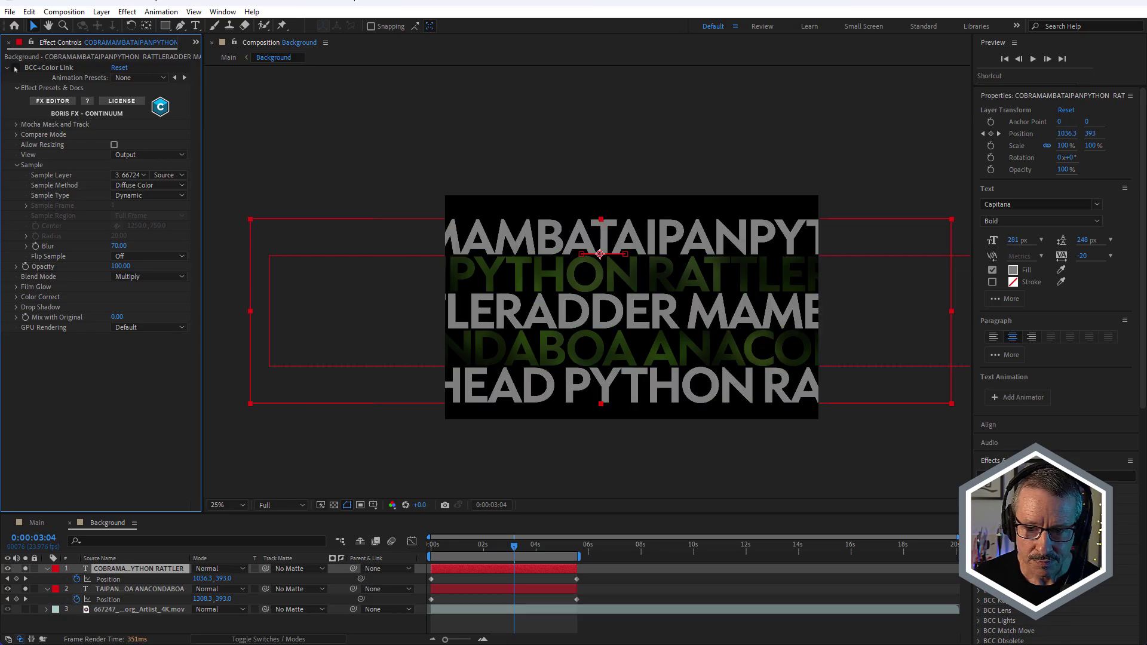
pyautogui.scroll(4, 579, 311)
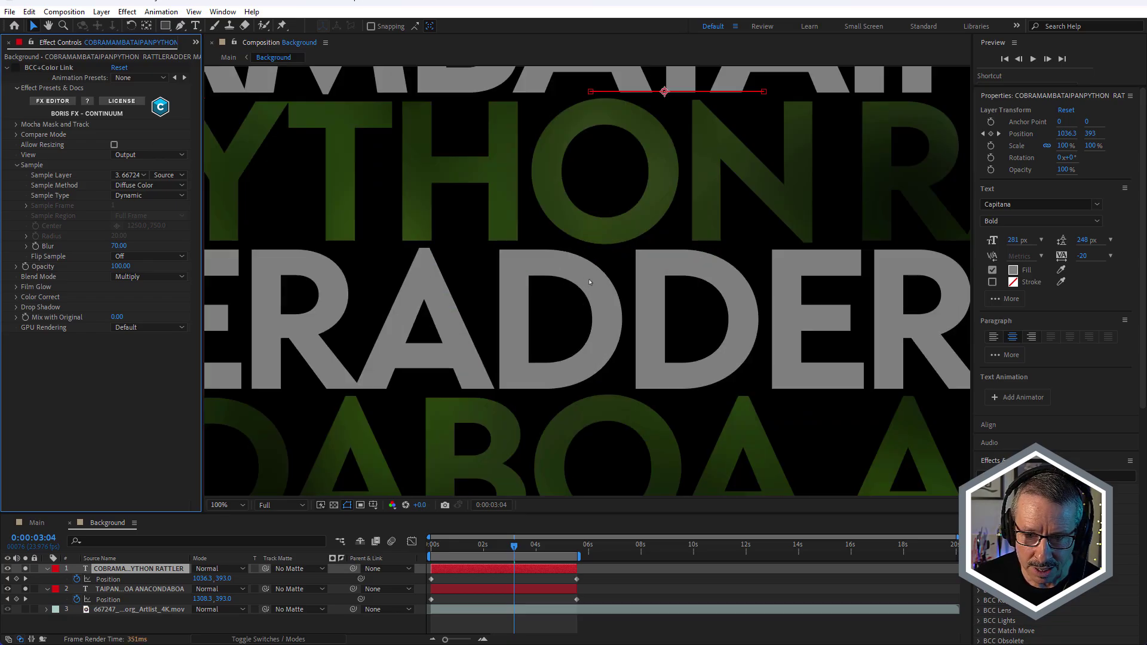
pyautogui.scroll(-2, 589, 278)
pyautogui.click(48, 68)
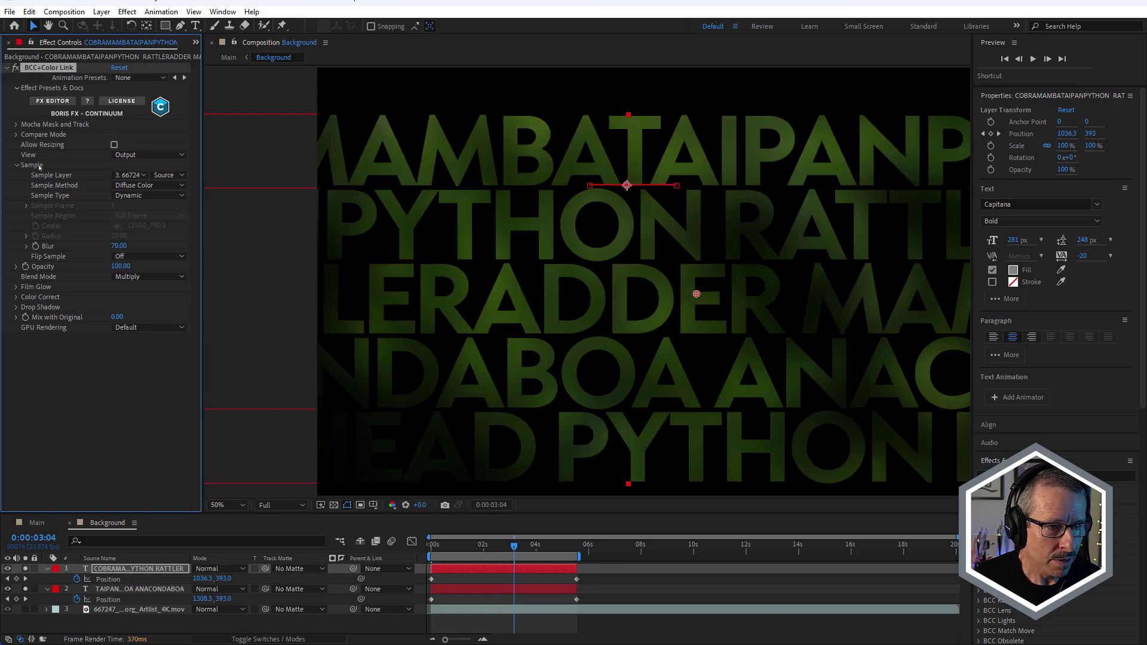
# Step: Check the Sample Layer choices in BCC+Color Link, try a sample Blur of 0 and undo it
pyautogui.click(130, 175)
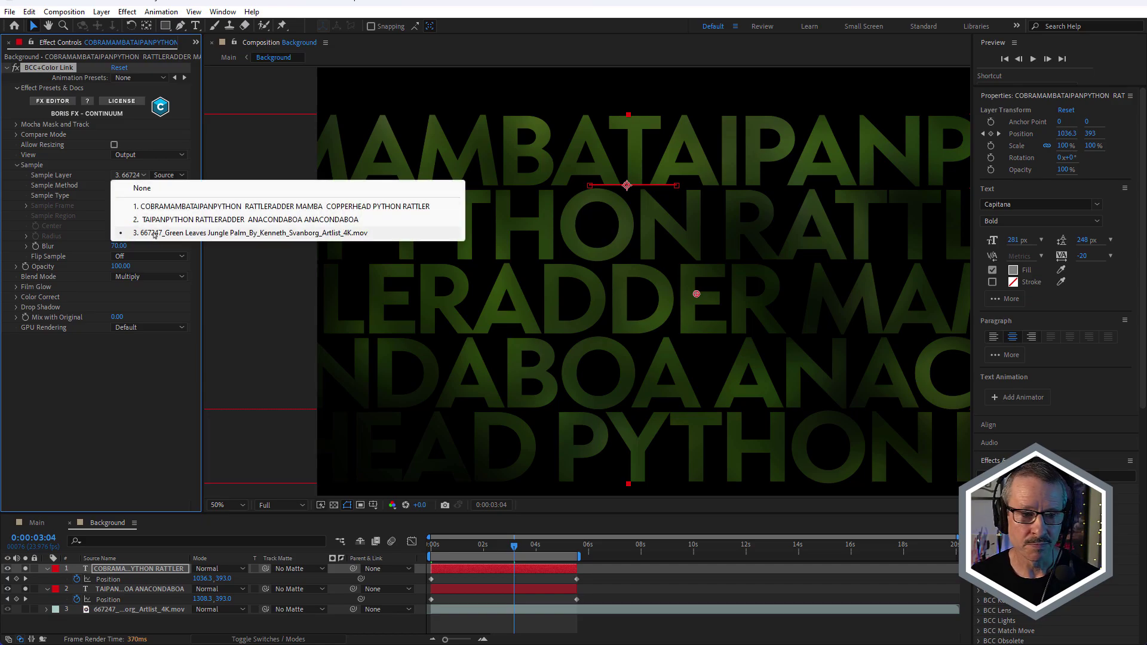
pyautogui.click(94, 341)
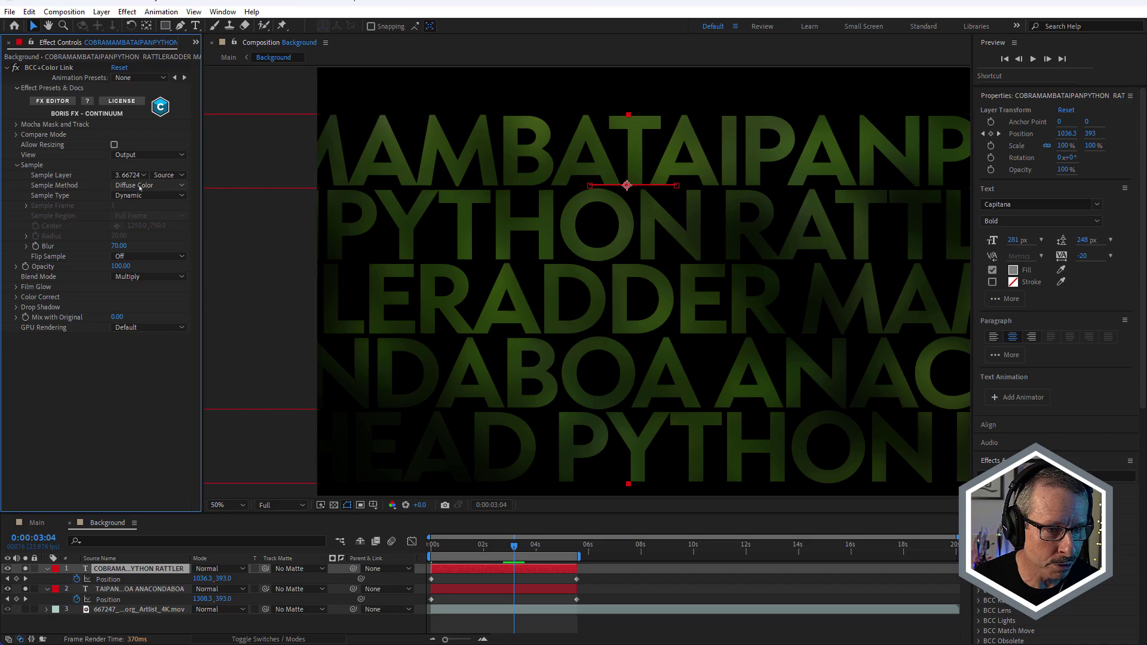
pyautogui.click(106, 245)
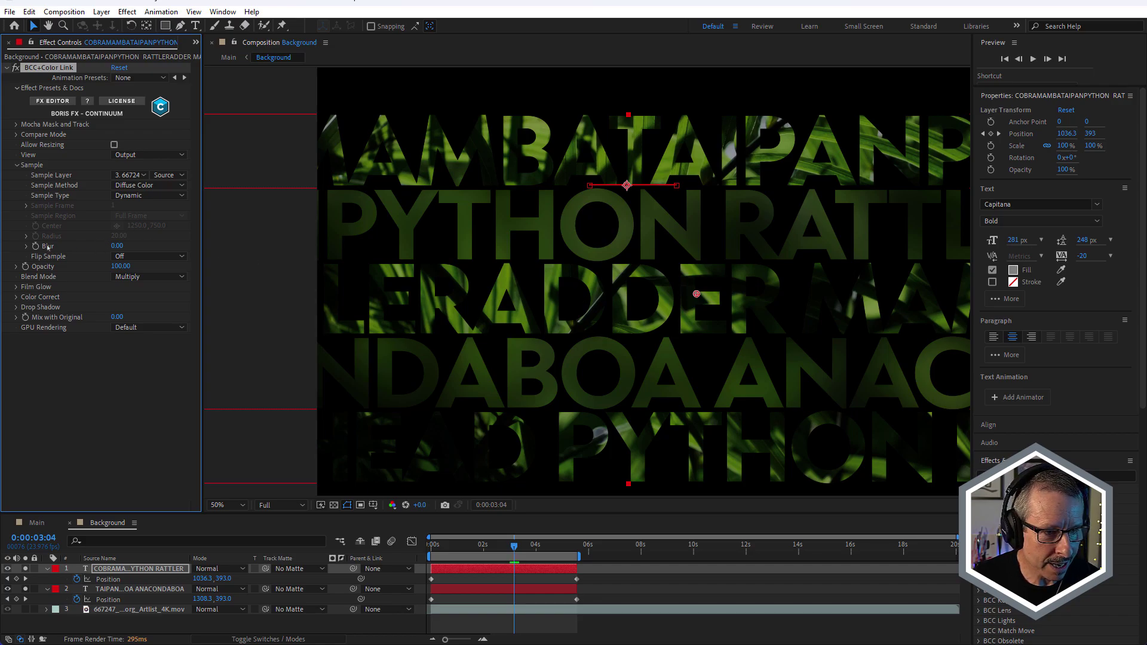
pyautogui.hotkey('ctrl', 'z')
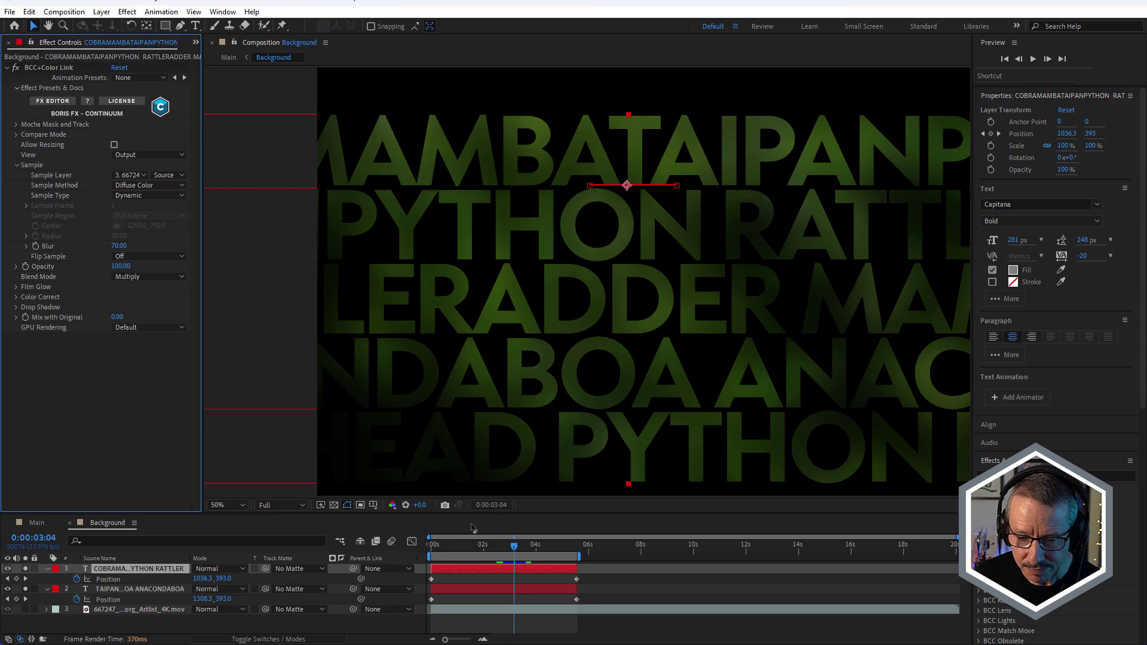
# Step: Scrub to 0:00:02:12 and examine the color-linked text up close over the jungle footage
pyautogui.click(515, 547)
pyautogui.moveTo(514, 548); pyautogui.dragTo(478, 547)
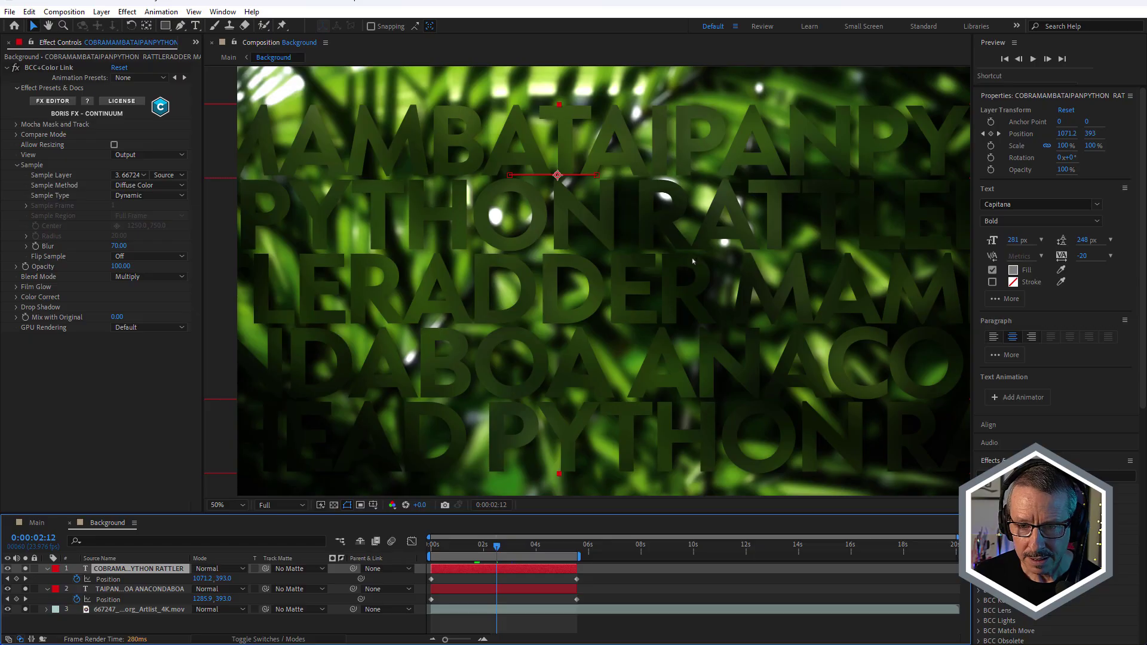
pyautogui.scroll(2, 692, 257)
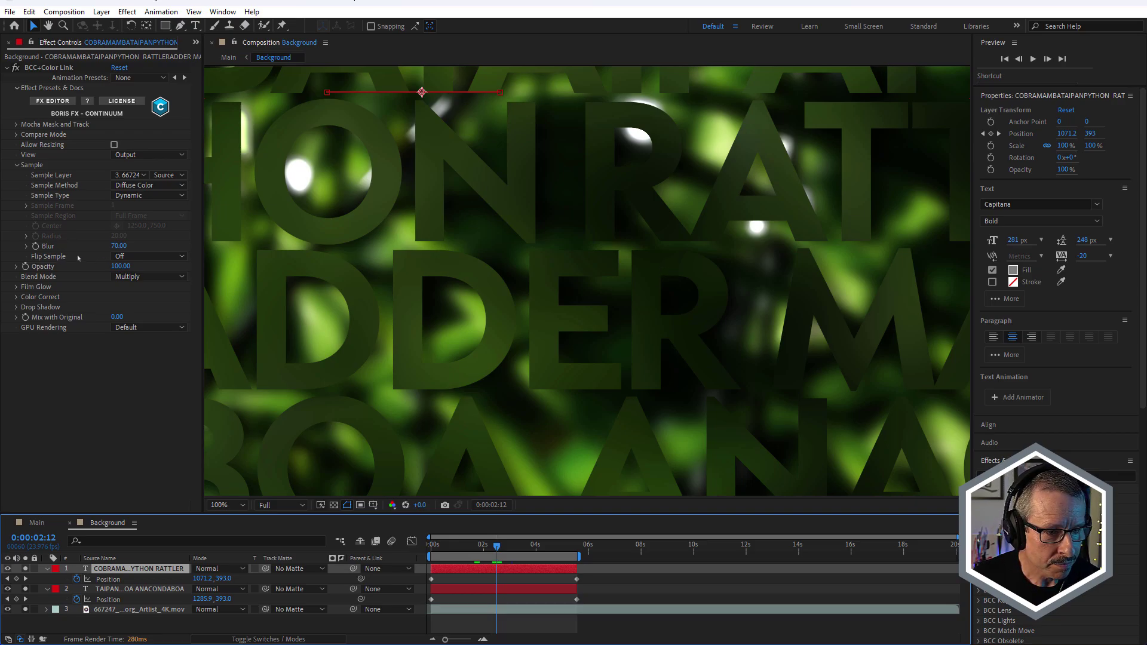
# Step: Try the Flip X option for Flip Sample in BCC+Color Link on the COBRA text layer
pyautogui.click(147, 256)
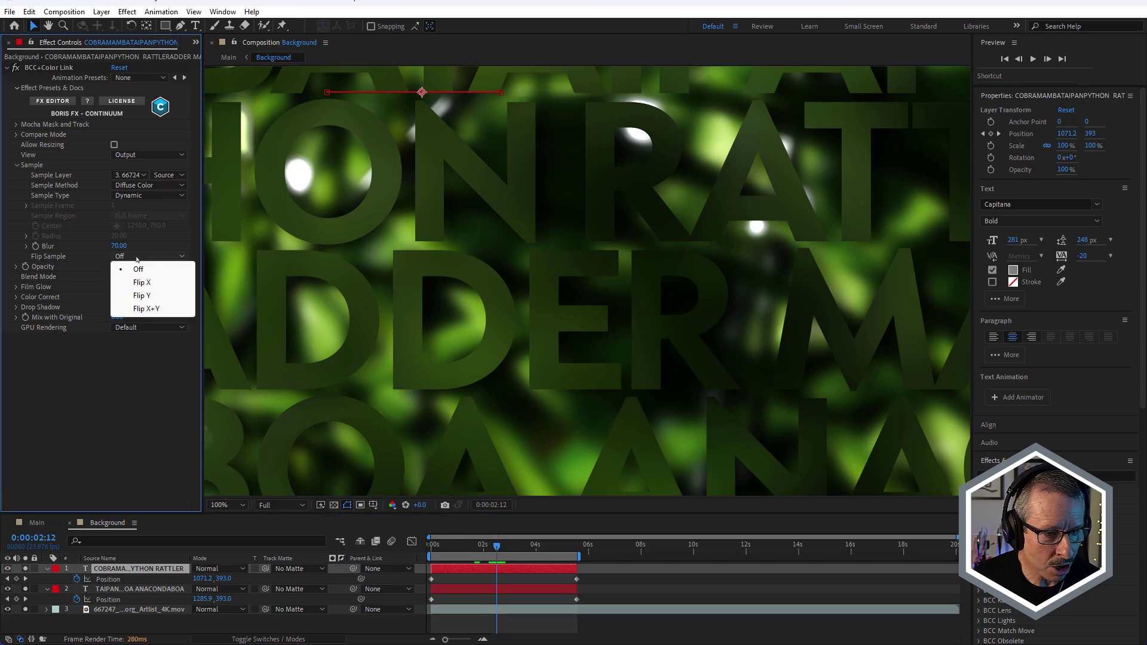
pyautogui.click(145, 281)
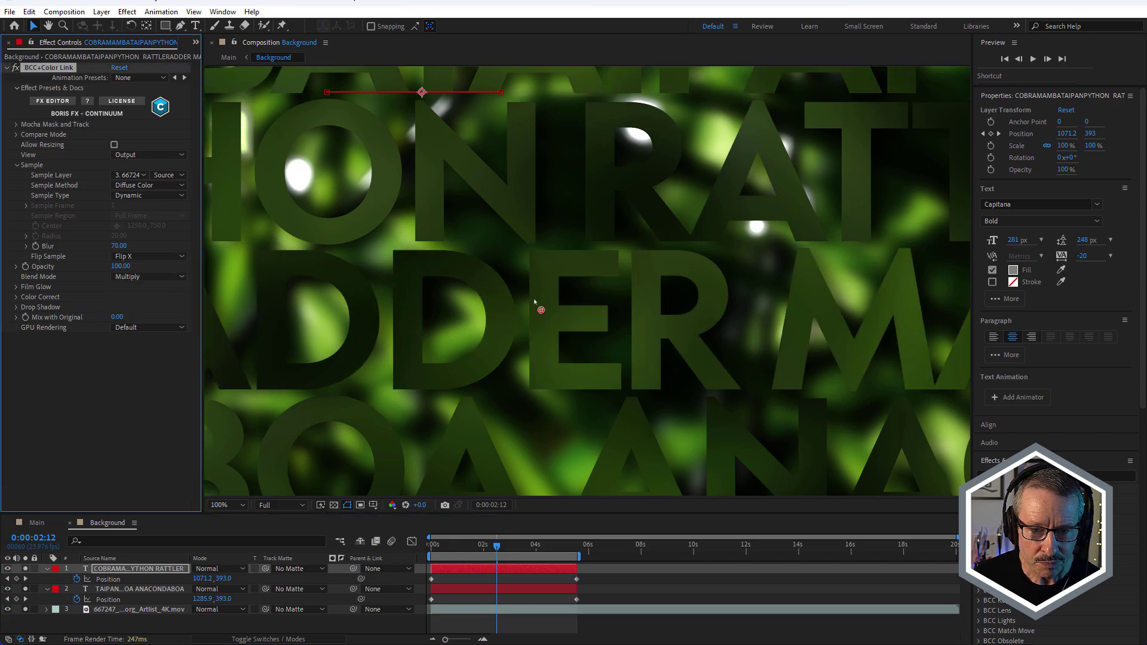
pyautogui.scroll(-2, 535, 302)
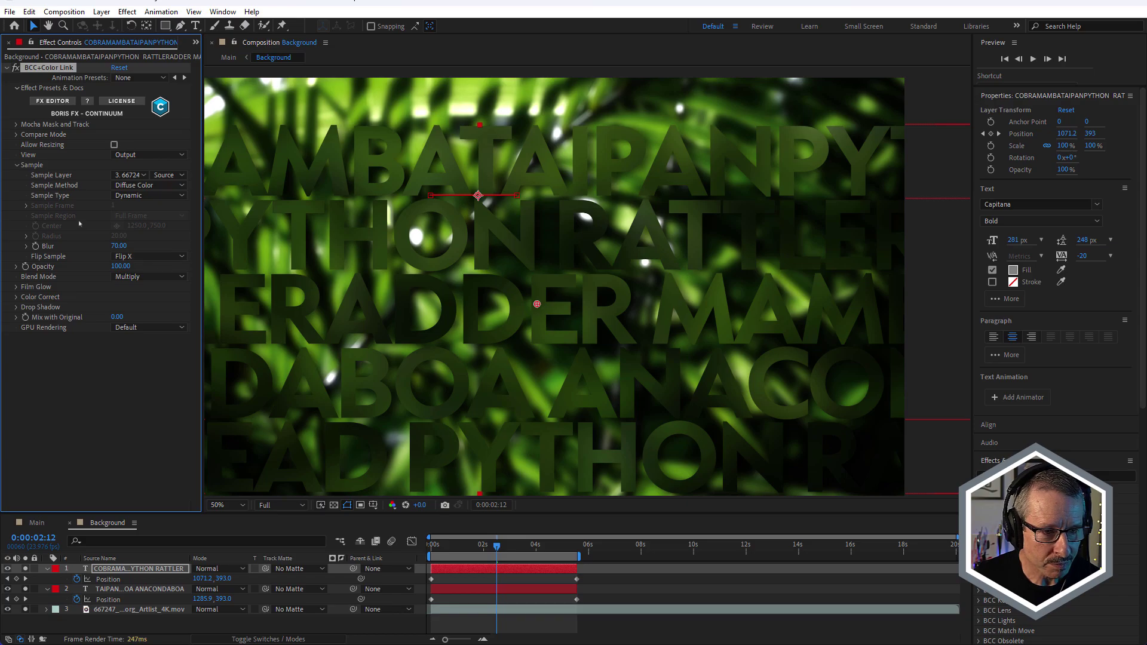
# Step: Try a sample Blur of 0 with the sample flipped horizontally, inspect the letters and undo the blur change
pyautogui.moveTo(120, 246); pyautogui.dragTo(90, 247)
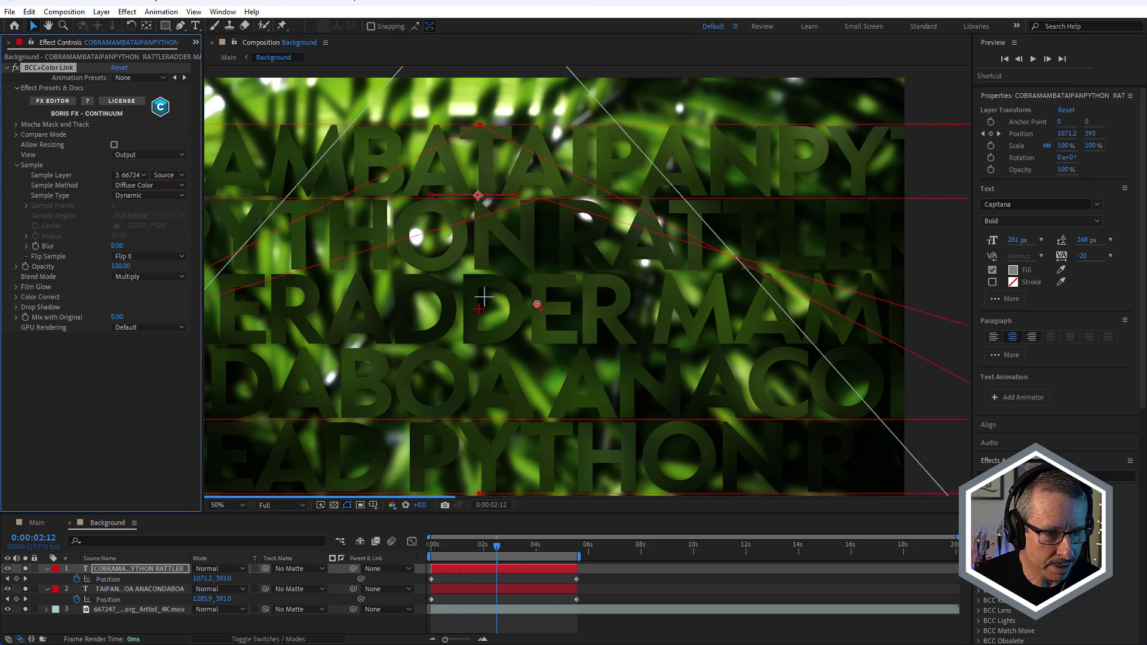
pyautogui.scroll(-1, 536, 301)
pyautogui.scroll(1, 514, 261)
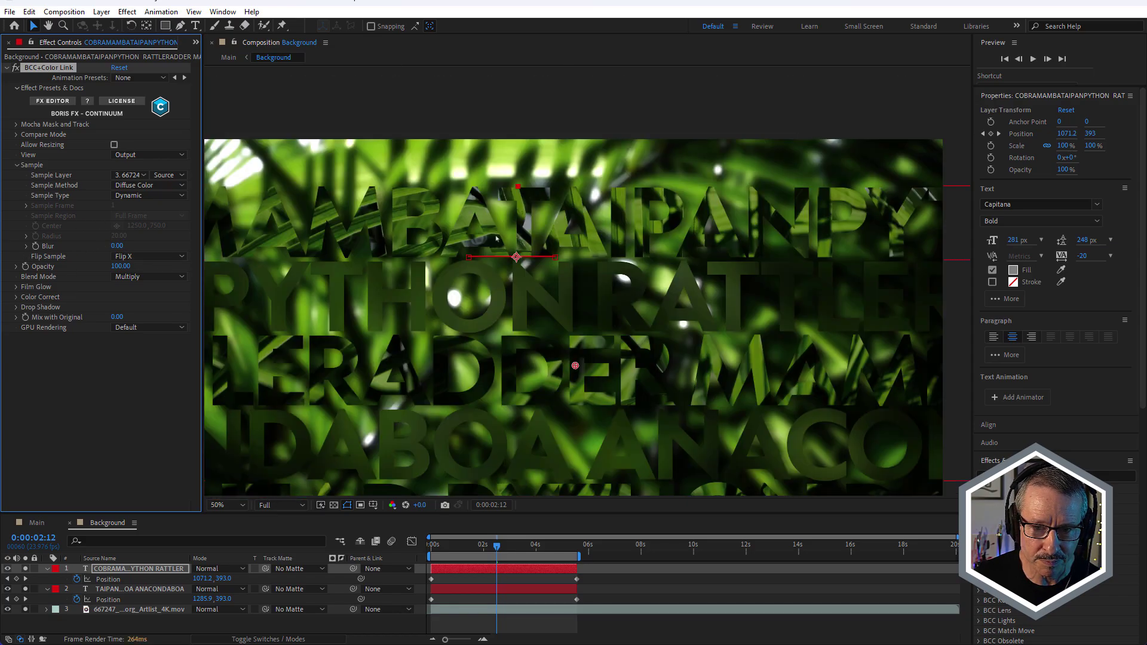
pyautogui.hotkey('ctrl', 'z')
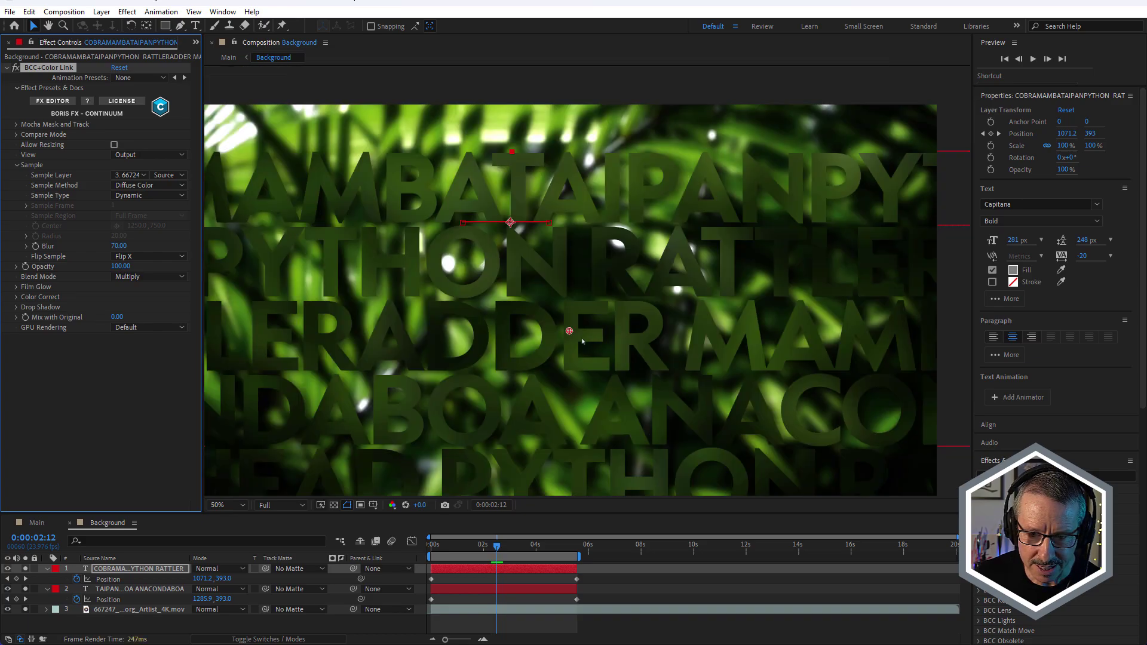
# Step: Try Flip X+Y as the Flip Sample option, inspect the letters, and set Flip Sample back to Off
pyautogui.scroll(1, 594, 407)
pyautogui.click(116, 256)
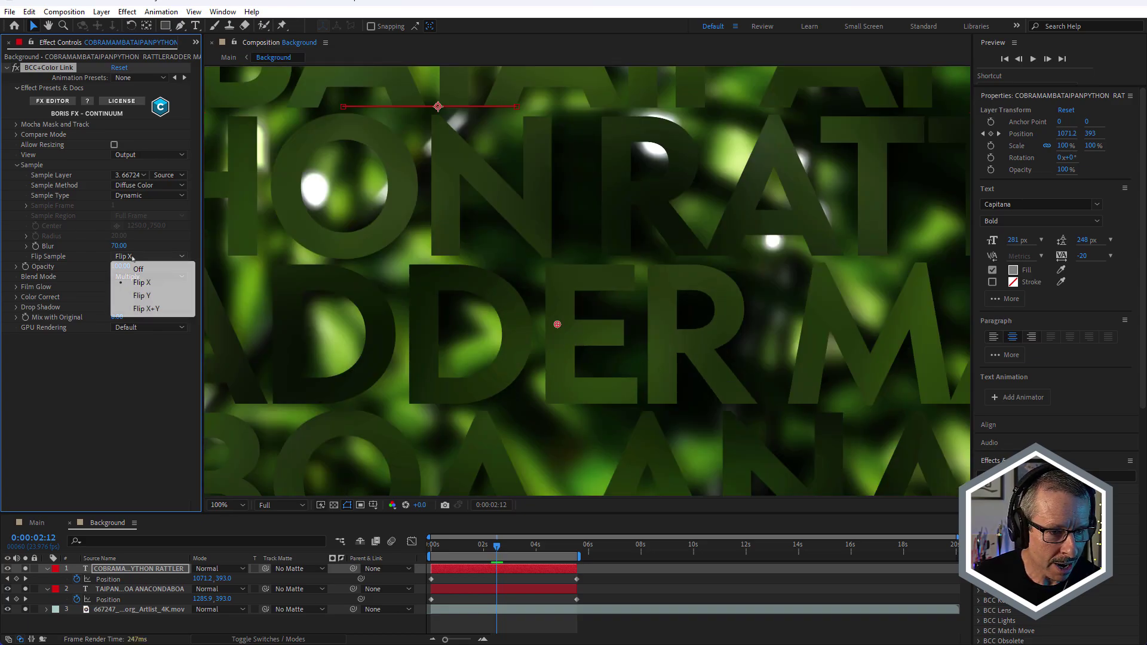
pyautogui.click(148, 309)
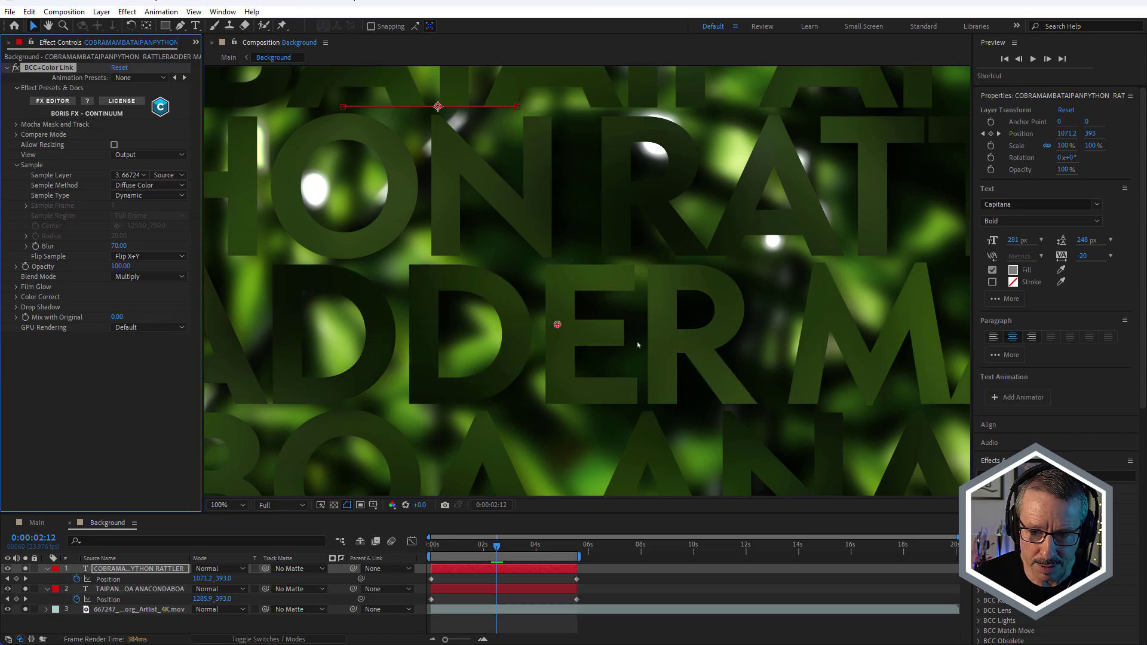
pyautogui.scroll(-1, 621, 334)
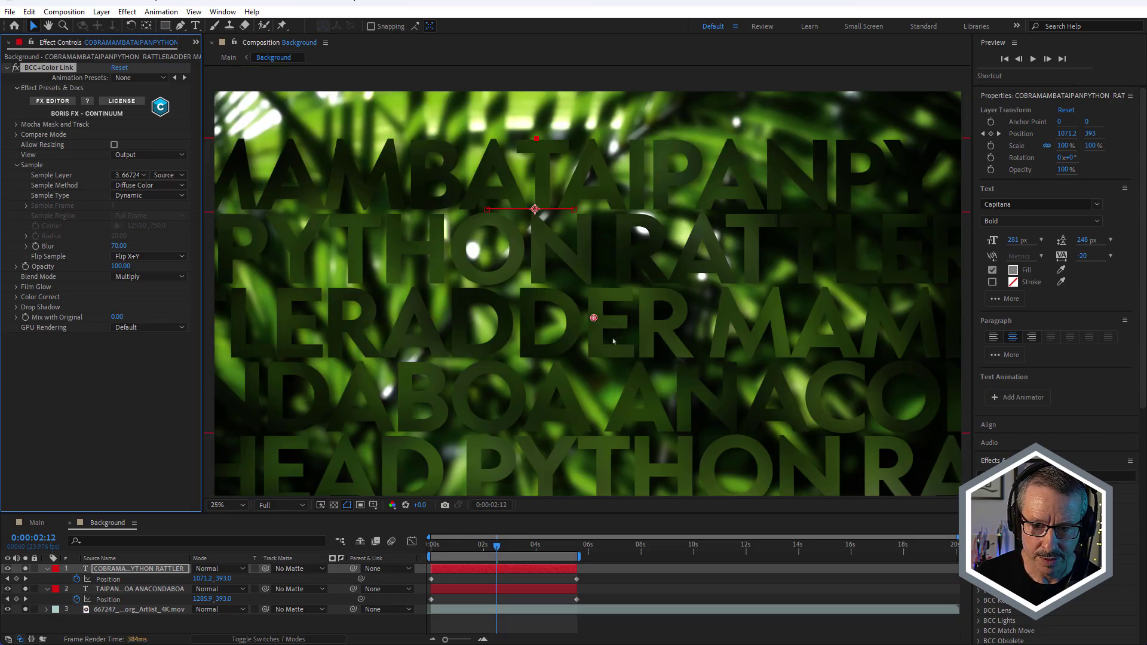
pyautogui.scroll(1, 612, 341)
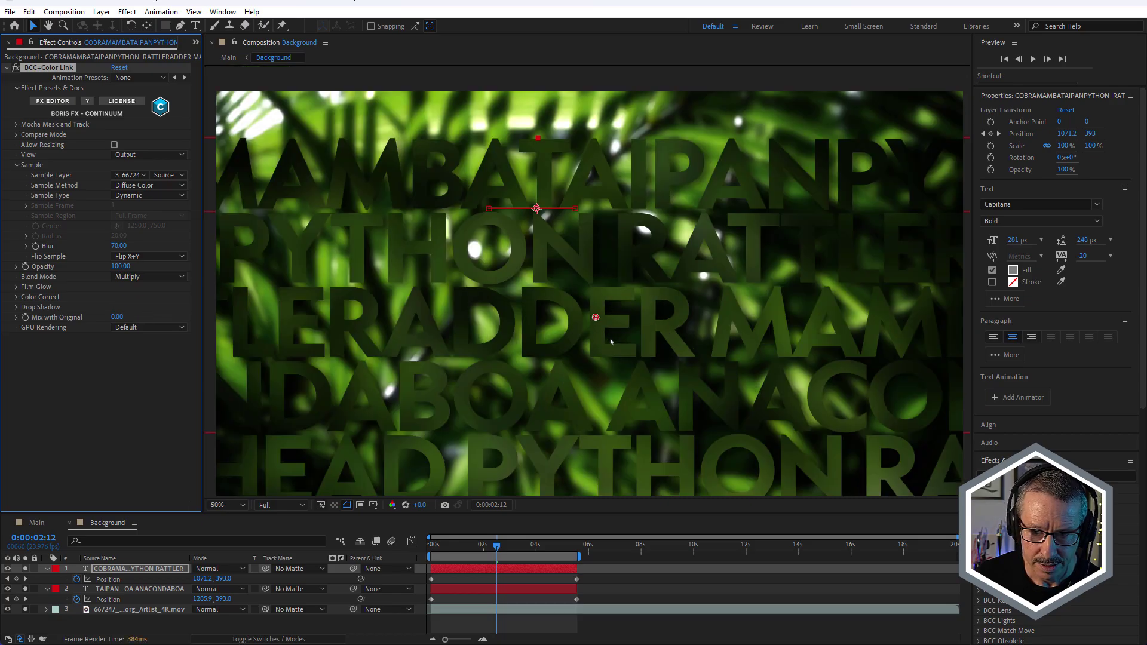
pyautogui.click(149, 256)
pyautogui.click(146, 268)
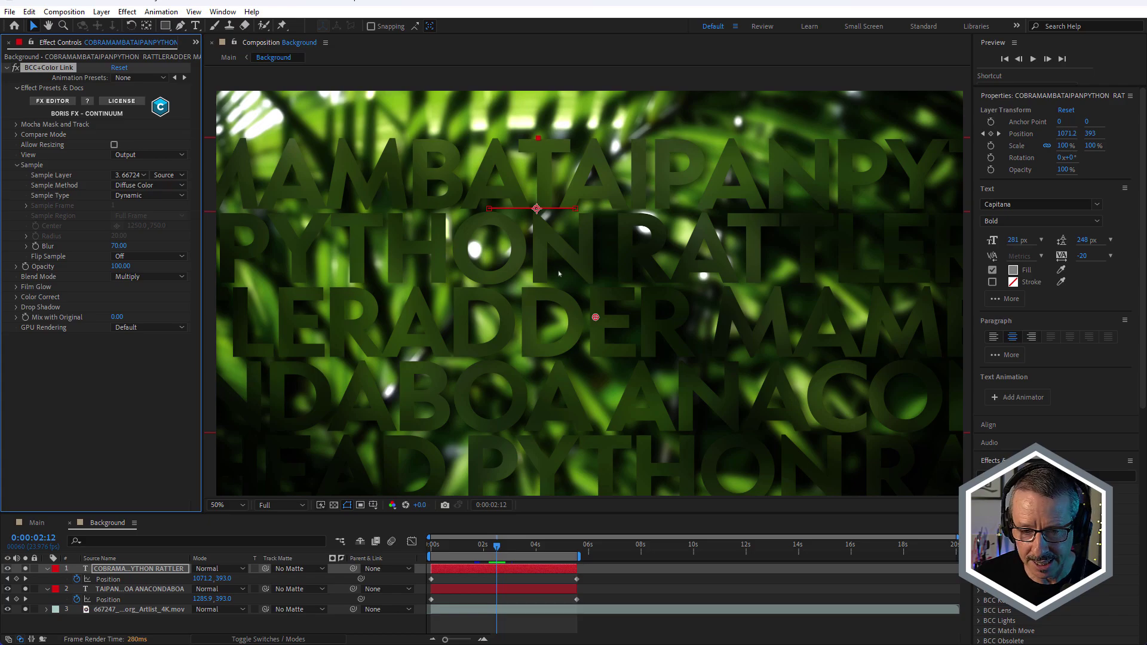
# Step: Examine the unflipped color-linked text up close and in the full frame, and scrub to 0:00:03:03
pyautogui.scroll(2, 614, 319)
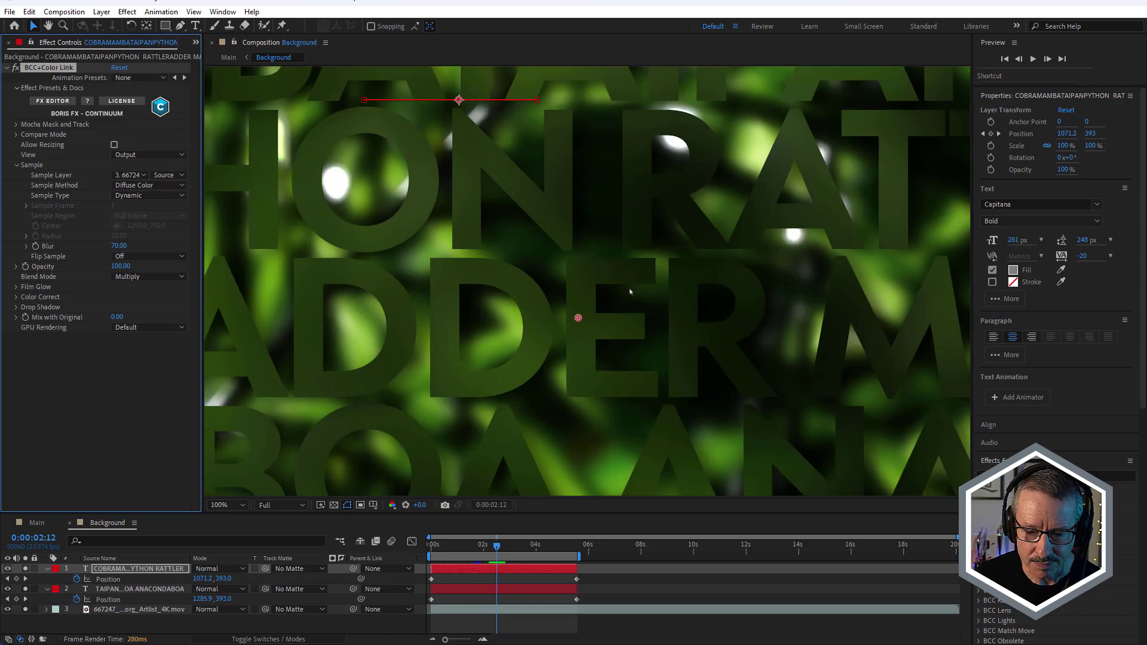
pyautogui.scroll(-4, 634, 313)
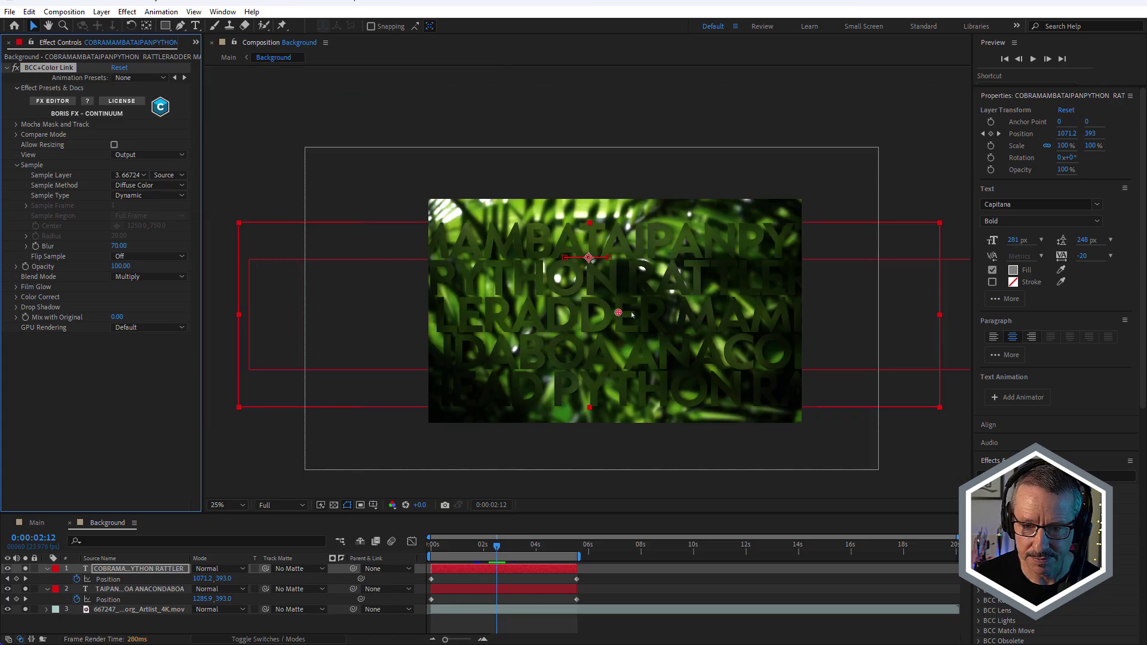
pyautogui.scroll(1, 633, 315)
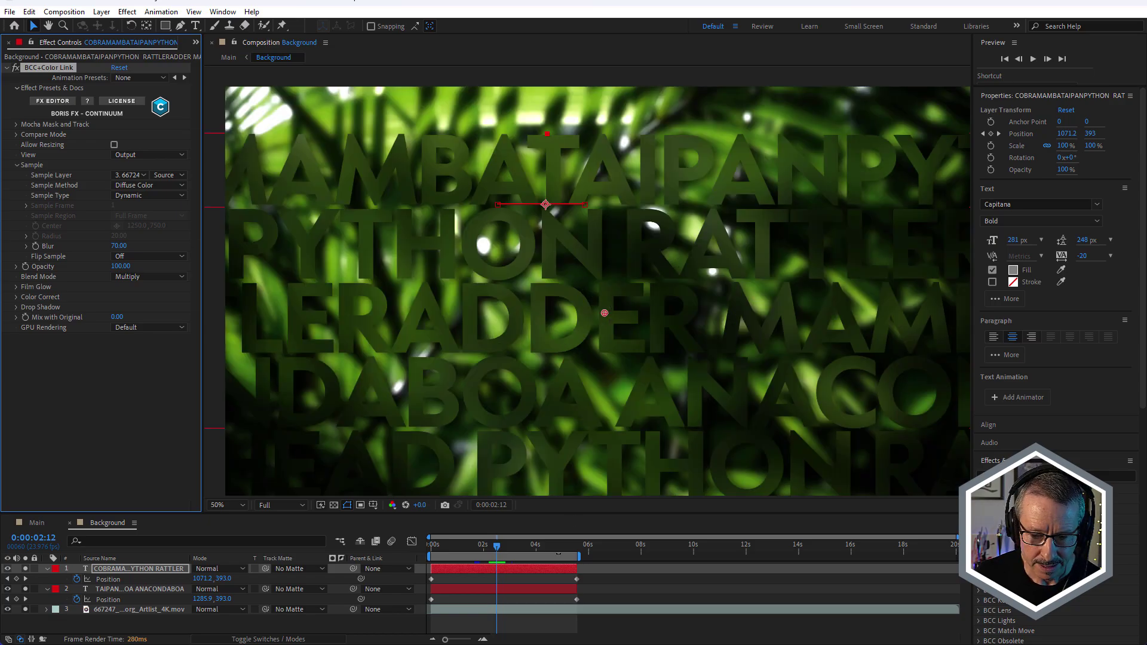
pyautogui.moveTo(501, 551)
pyautogui.mouseDown()
pyautogui.moveTo(481, 549)
pyautogui.moveTo(513, 553)
pyautogui.mouseUp()
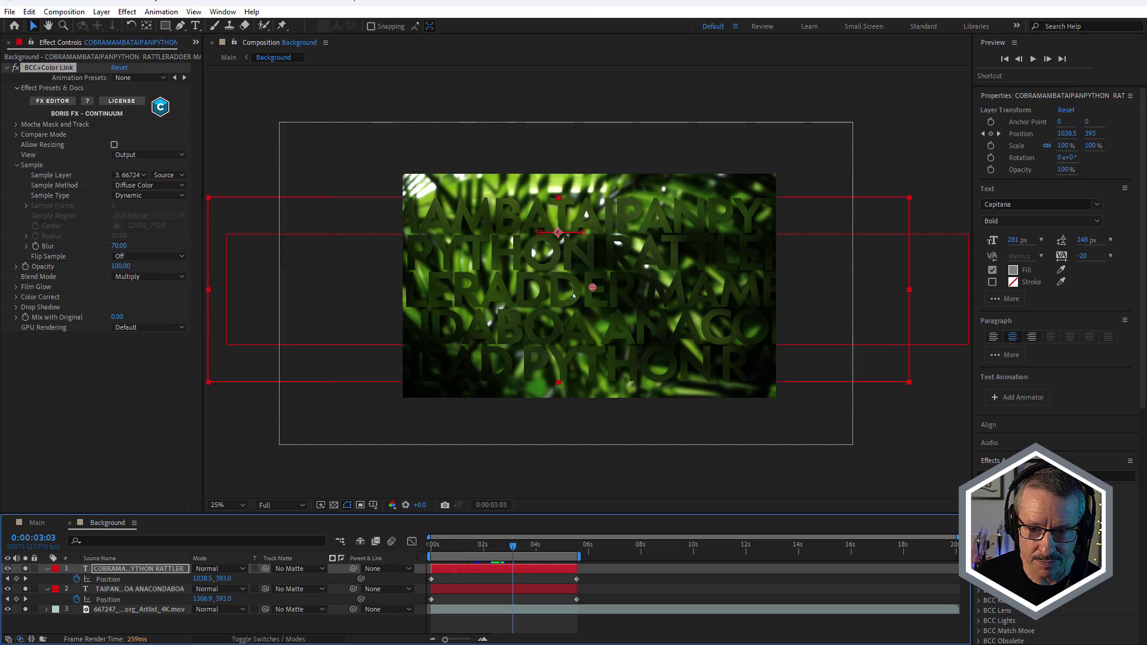
# Step: Step through neighbouring frames and scrub to 0:00:03:09 to check how the text tint follows the moving footage
pyautogui.scroll(2, 572, 293)
pyautogui.press('pageup')
pyautogui.press('pageup')
pyautogui.press('pageup')
pyautogui.press('pageup')
pyautogui.press('pageup')
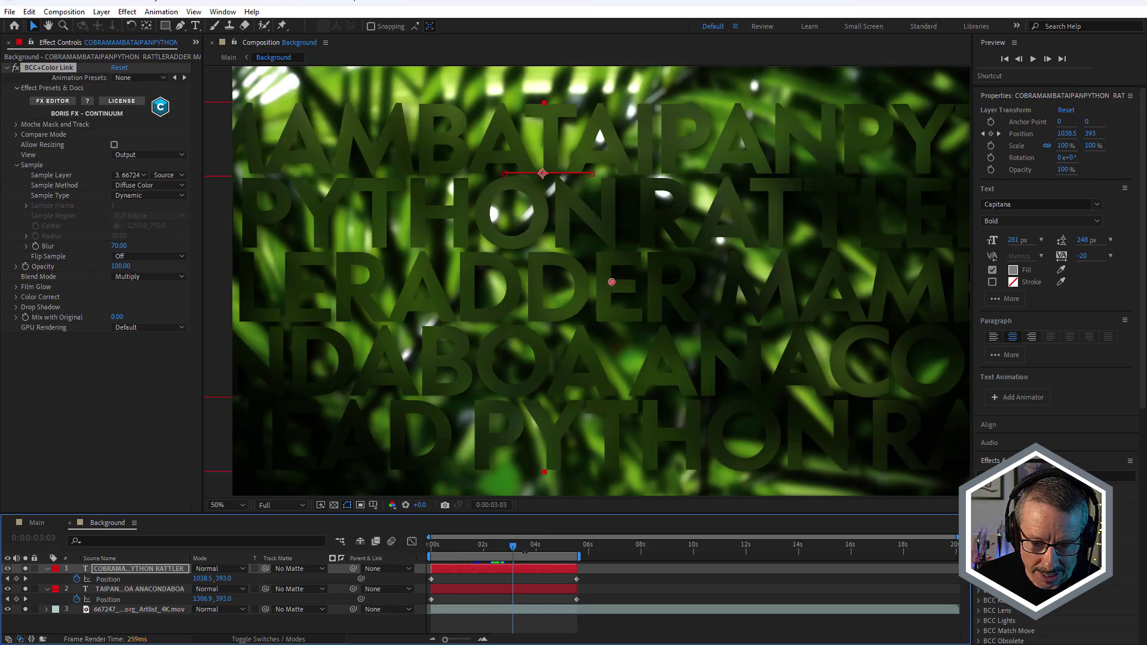
pyautogui.moveTo(507, 548); pyautogui.dragTo(520, 549)
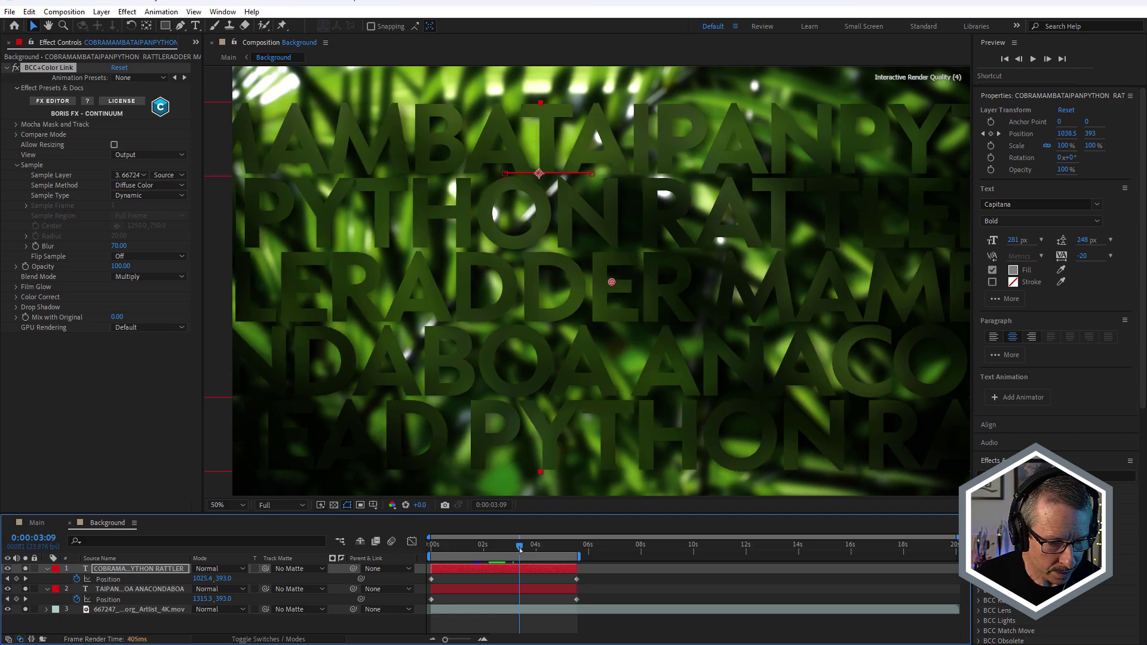
# Step: Switch to the Main composition and examine the tinted background text beside the snake up close
pyautogui.click(36, 523)
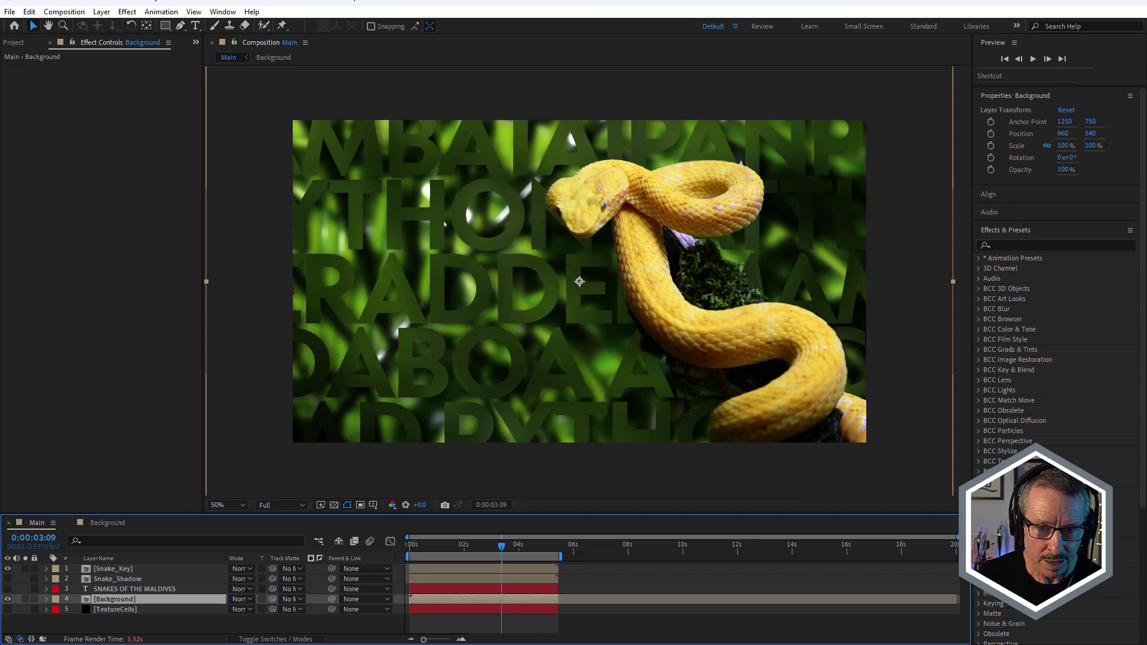
pyautogui.scroll(2, 426, 195)
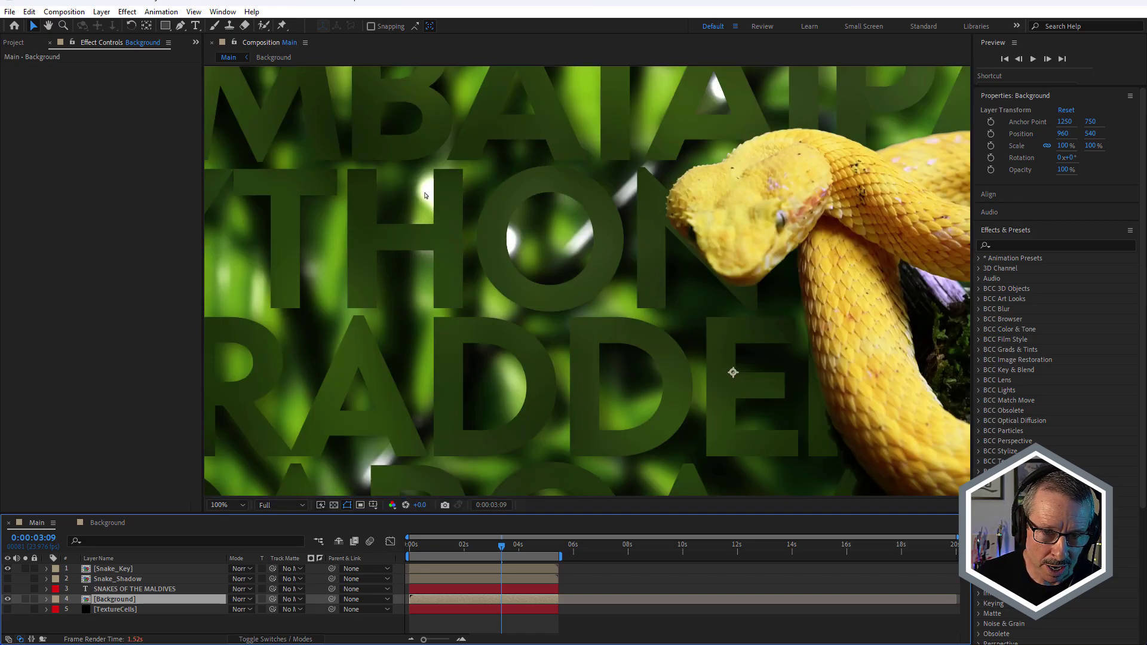
pyautogui.scroll(-2, 507, 236)
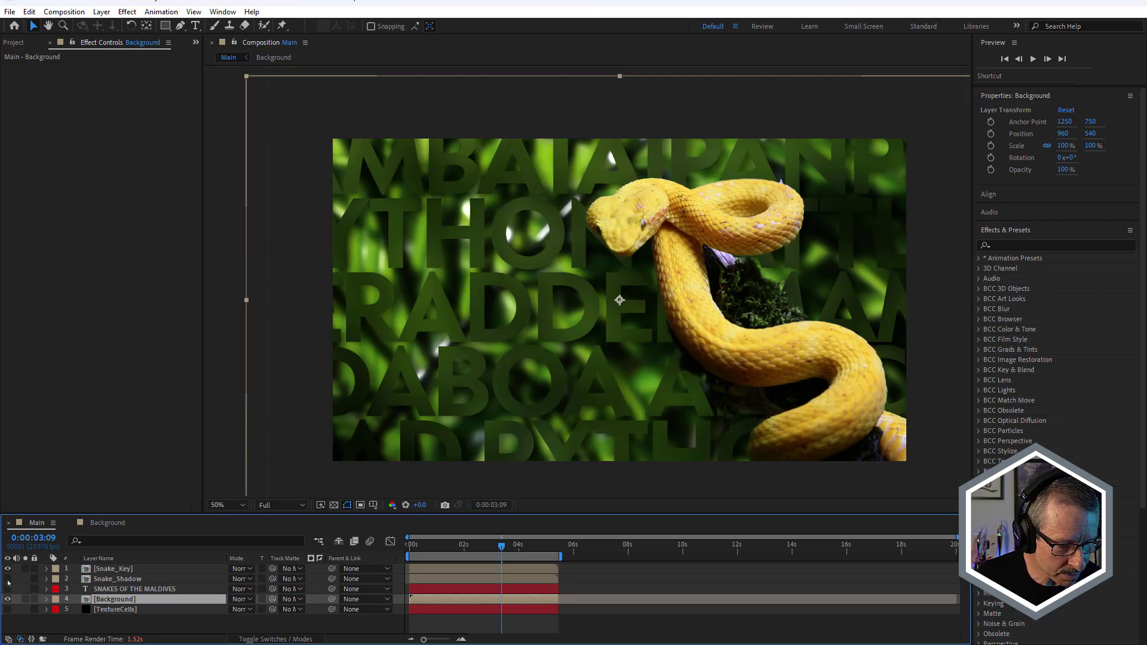
# Step: Make the SNAKES OF THE MALDIVES title and Snake_Shadow layers visible, and inspect the gold title up close
pyautogui.moveTo(8, 590); pyautogui.dragTo(7, 579)
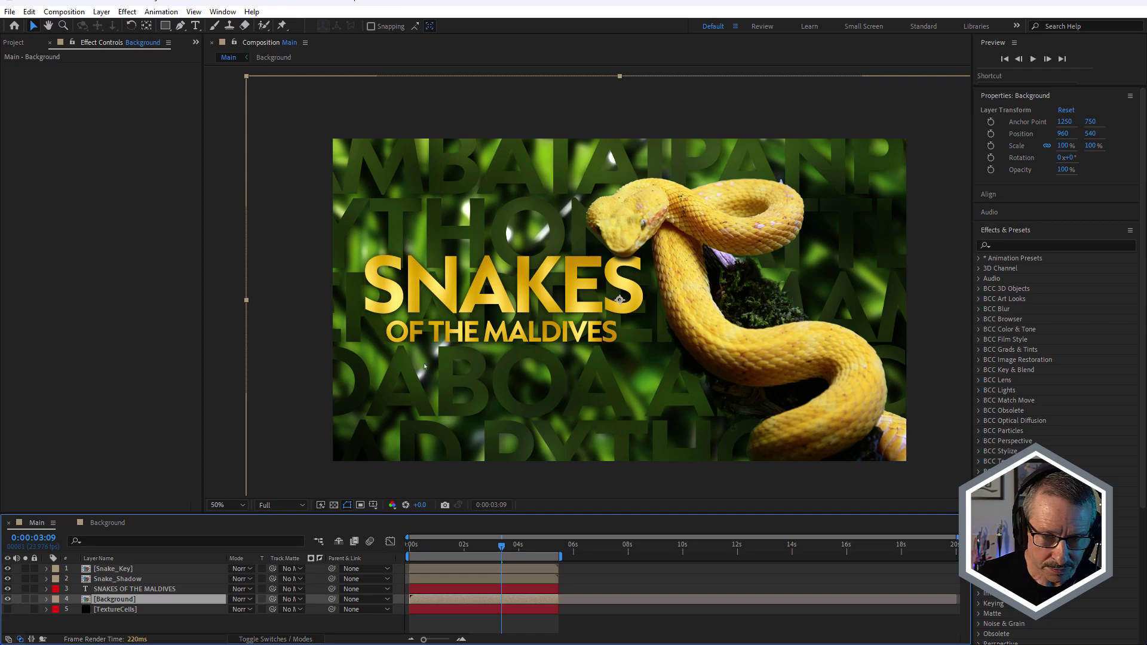
pyautogui.scroll(2, 511, 238)
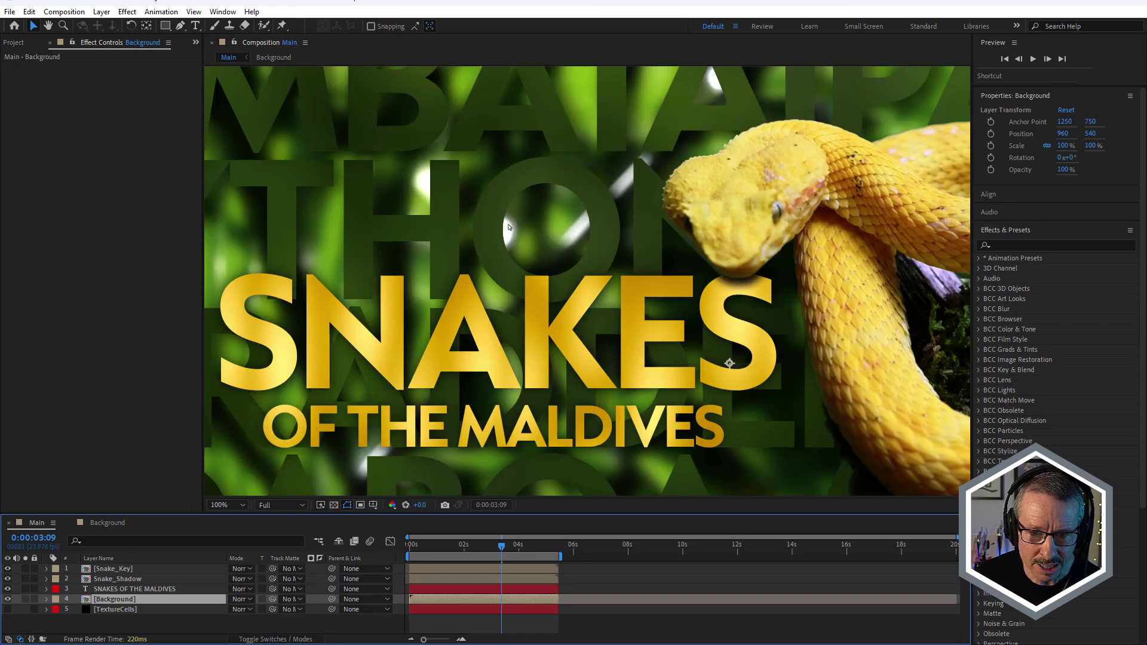
pyautogui.scroll(-2, 511, 230)
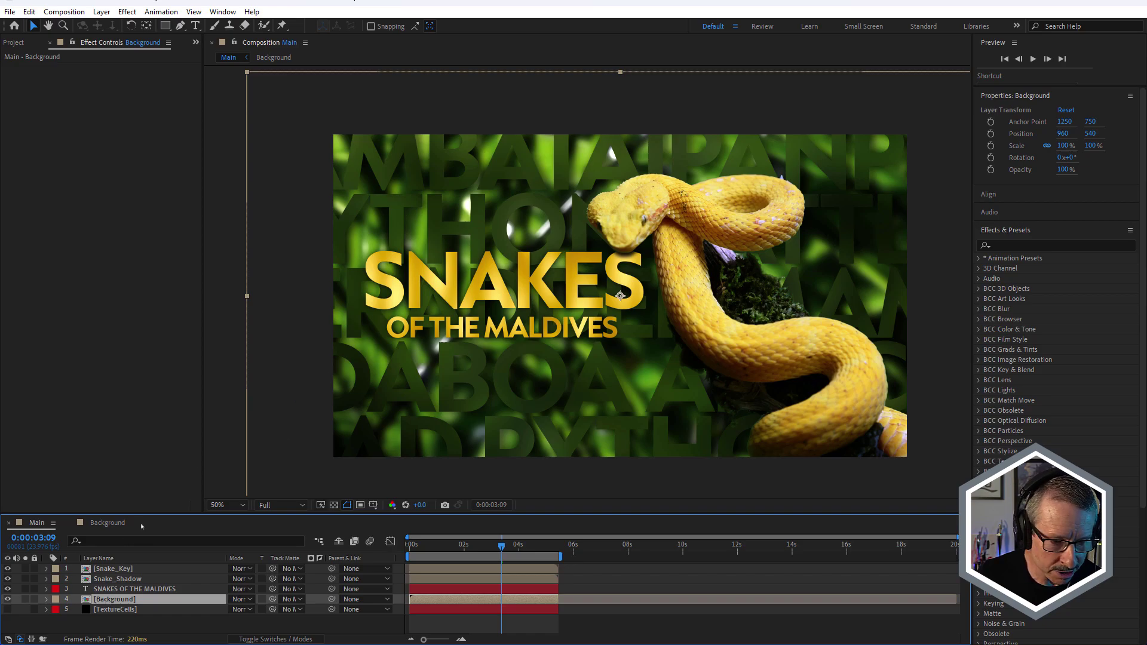
# Step: Open the Background precomp and view its jungle palm footage in its own layer view, reframed on the central leaves
pyautogui.doubleClick(119, 599)
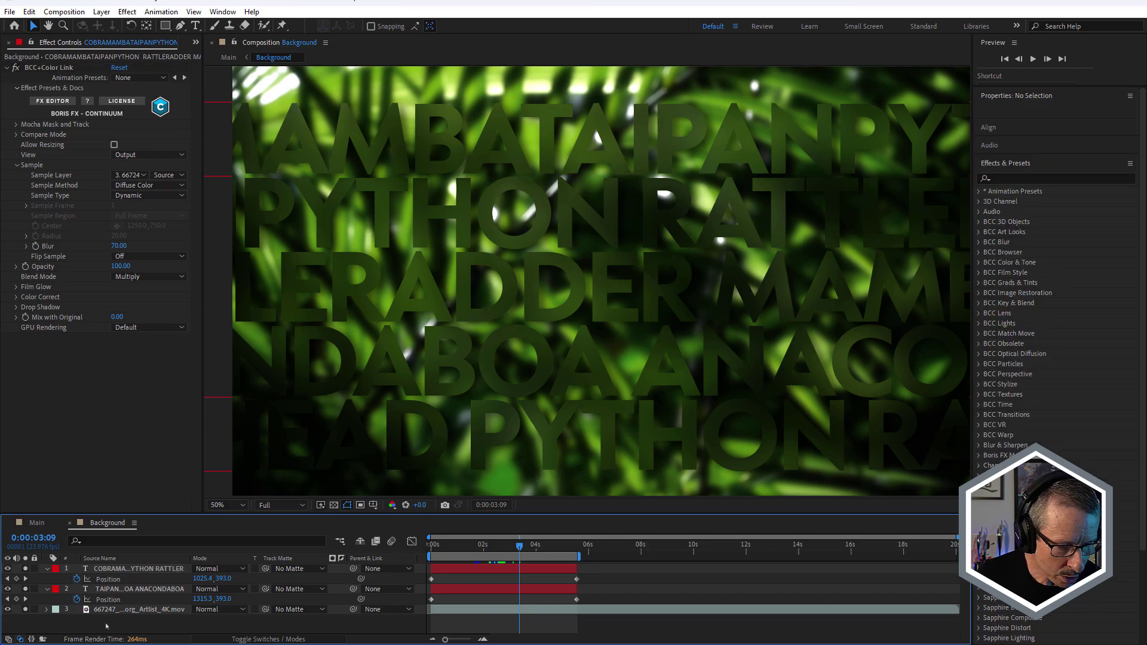
pyautogui.doubleClick(112, 610)
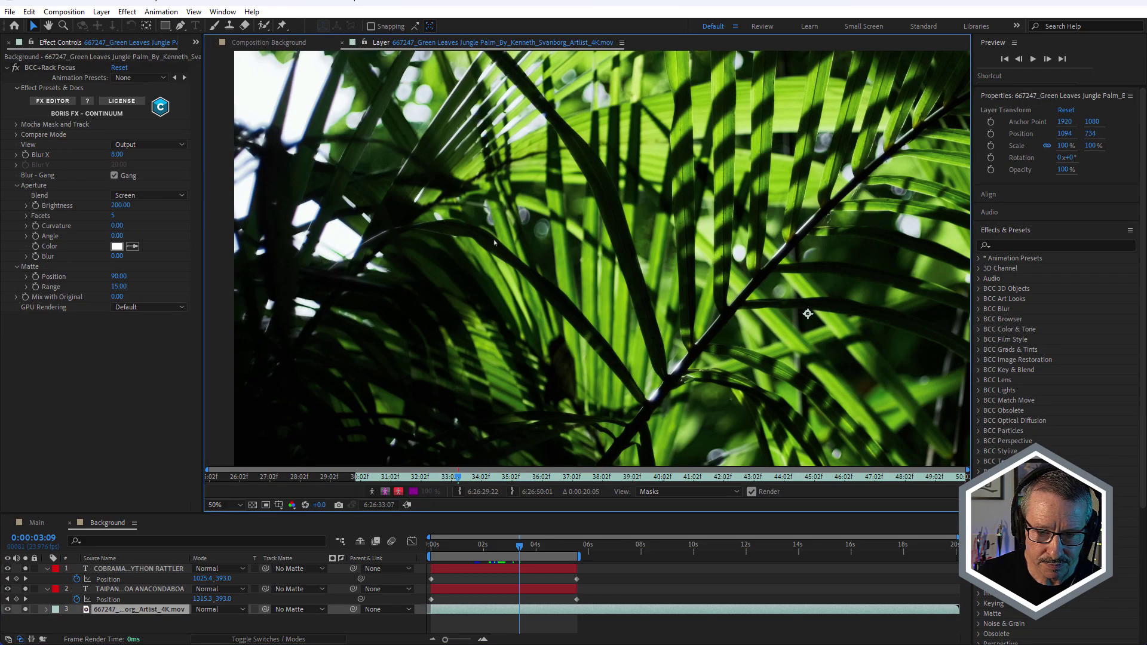
pyautogui.press('h')
pyautogui.moveTo(576, 254)
pyautogui.mouseDown()
pyautogui.moveTo(455, 211)
pyautogui.moveTo(502, 256)
pyautogui.moveTo(457, 244)
pyautogui.mouseUp()
pyautogui.press('v')
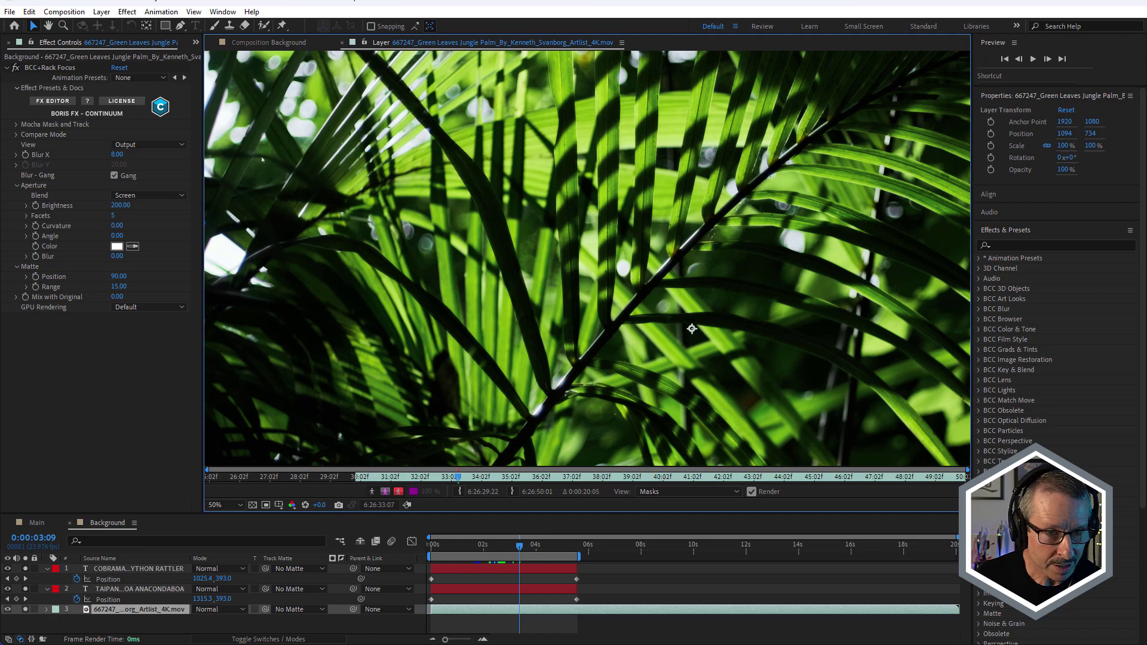
# Step: Compare the Background composition view with the palm footage's layer view, ending on the layer view
pyautogui.click(556, 43)
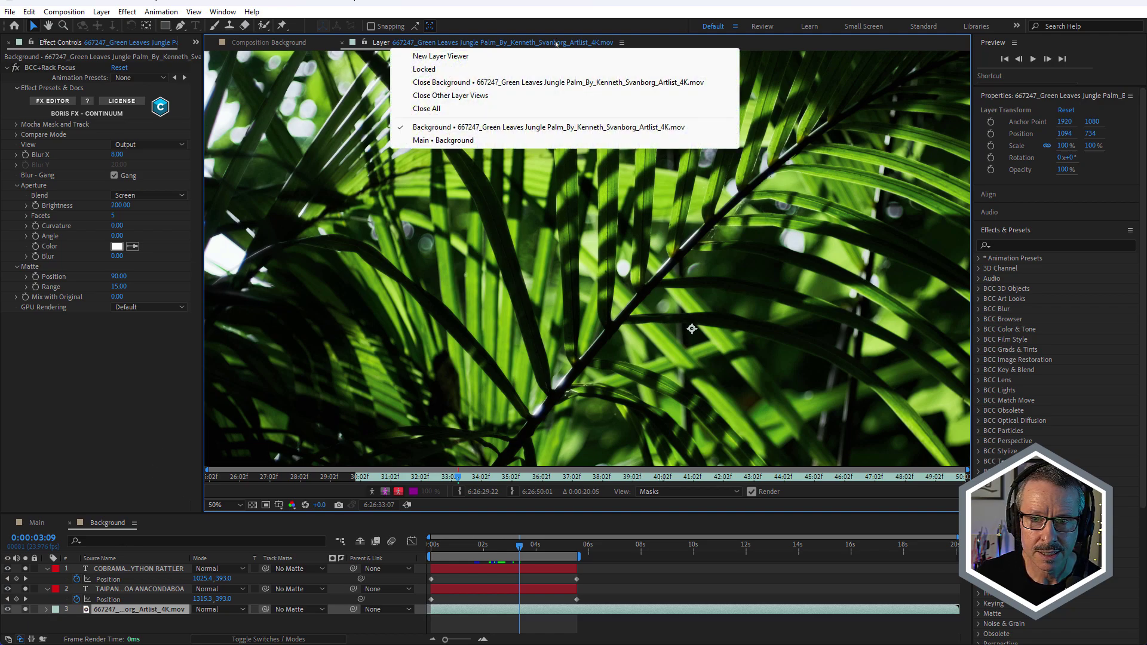
pyautogui.click(371, 39)
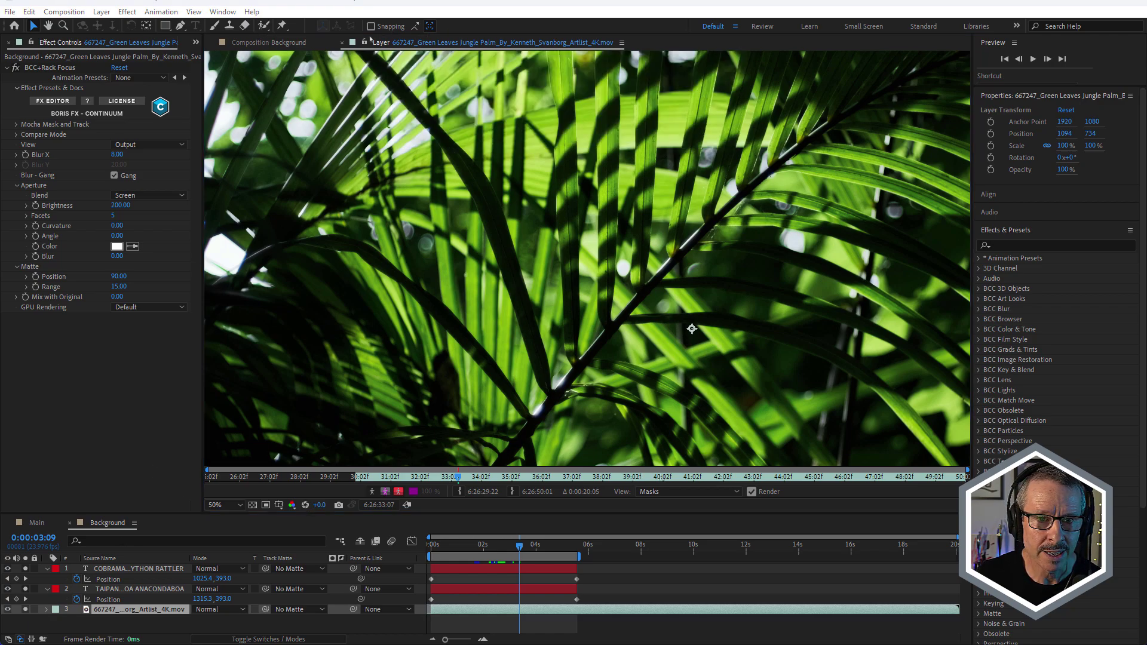
pyautogui.click(285, 47)
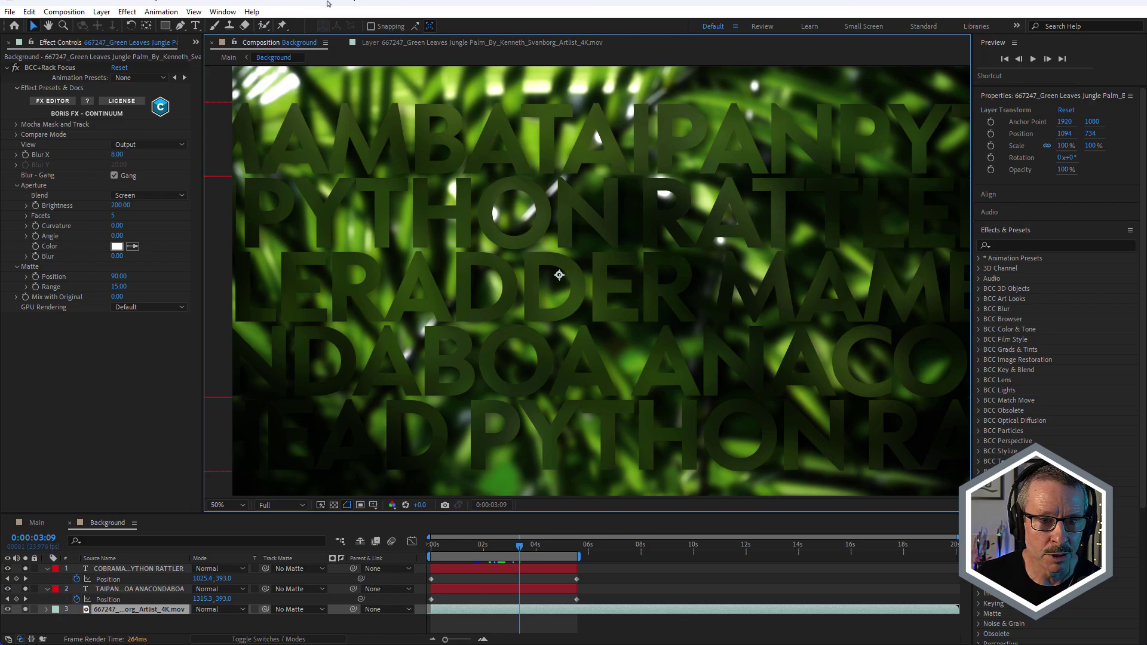
pyautogui.click(434, 43)
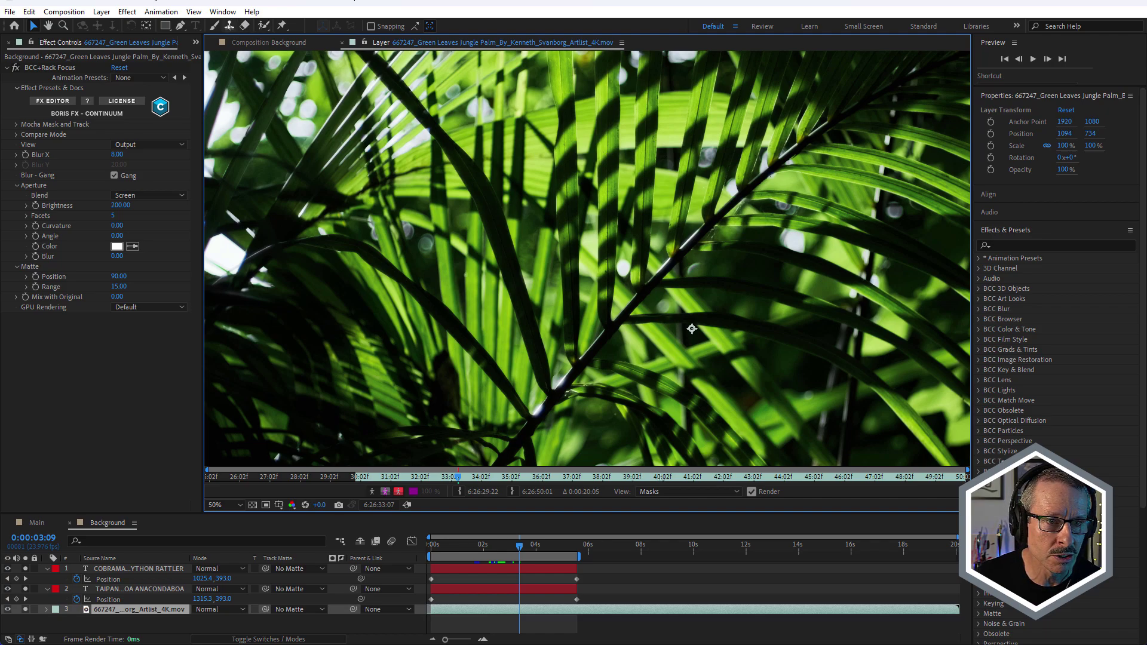
# Step: Clone Stamp nearby leaves over the bright highlight near the centre of the palm footage, starting at 0:00:00:00
pyautogui.click(231, 26)
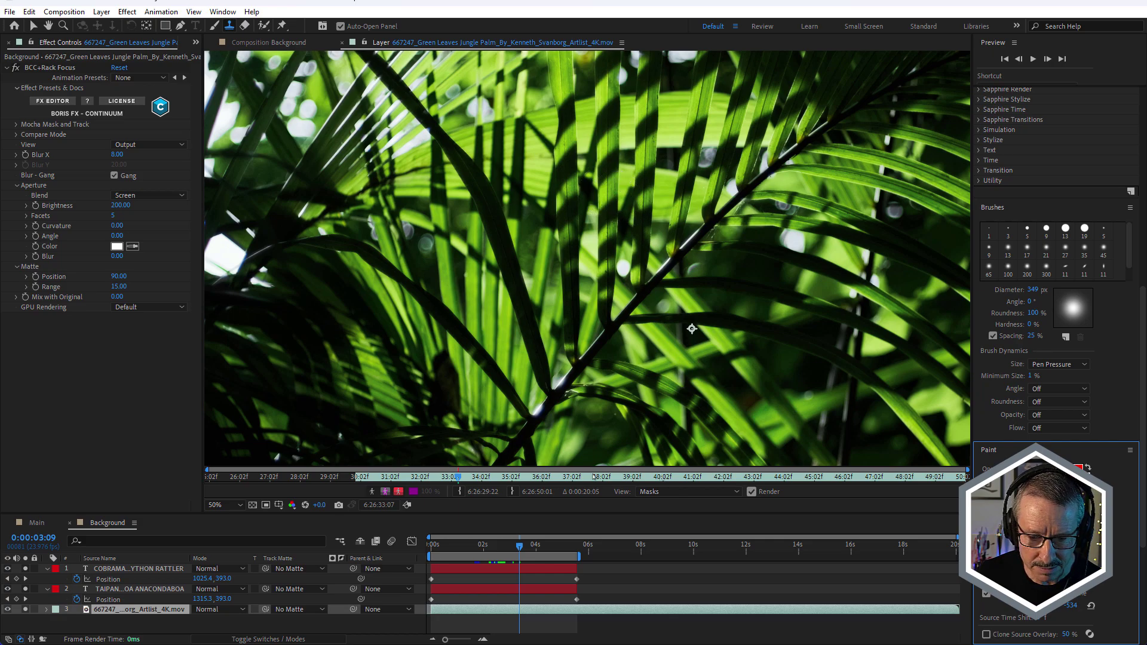
pyautogui.press('Home')
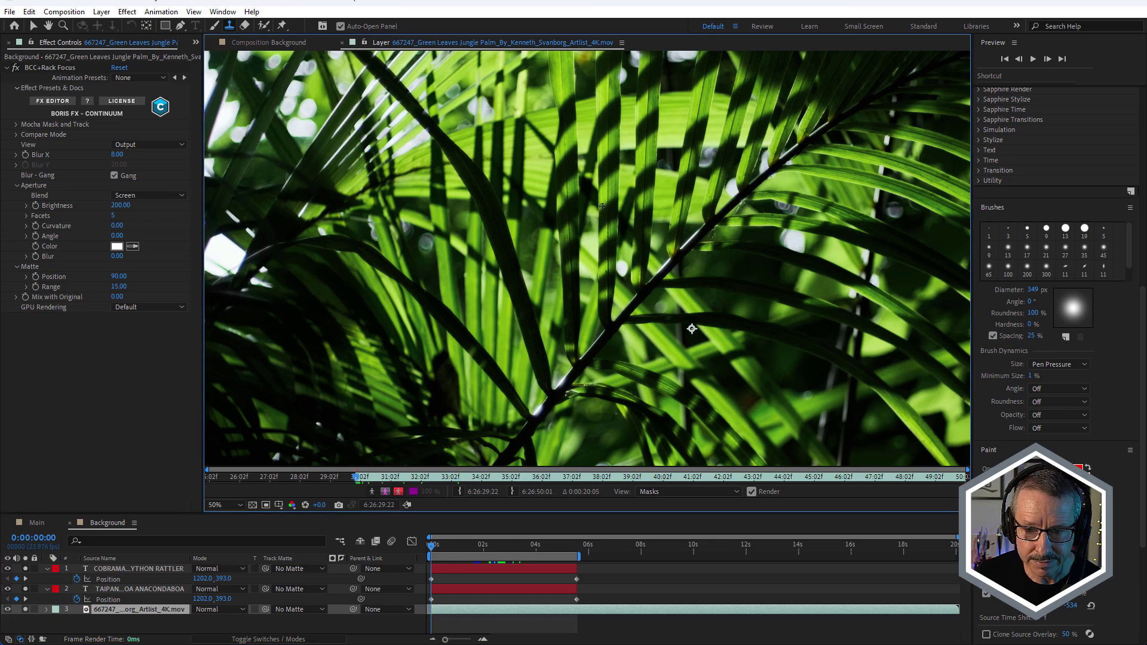
pyautogui.click(624, 269)
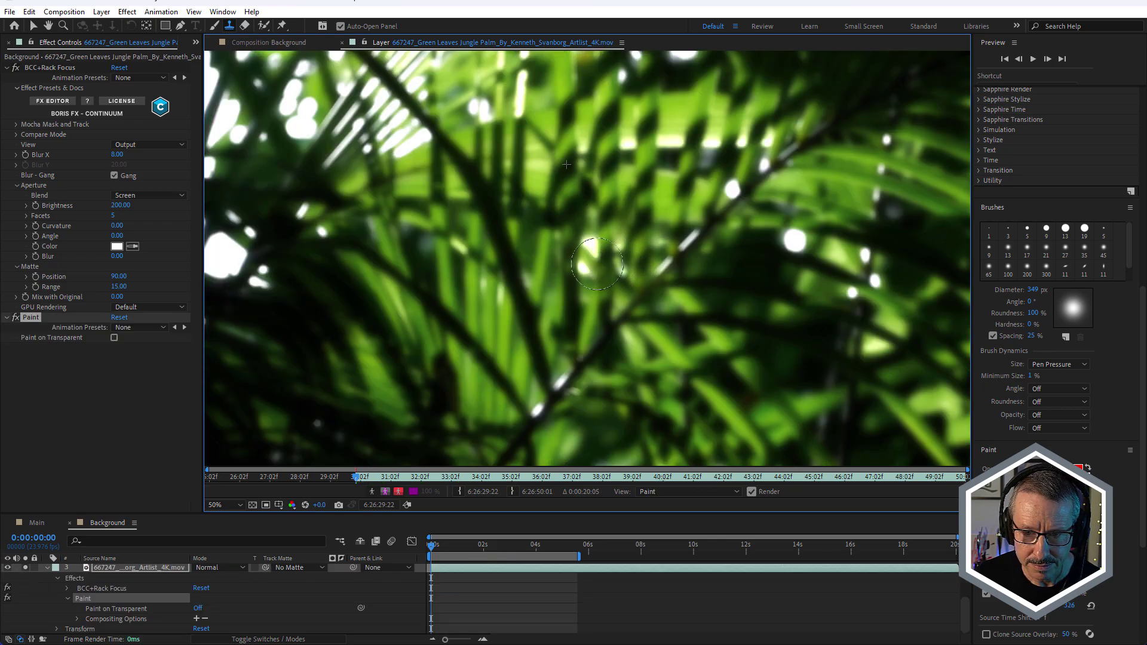
pyautogui.click(604, 266)
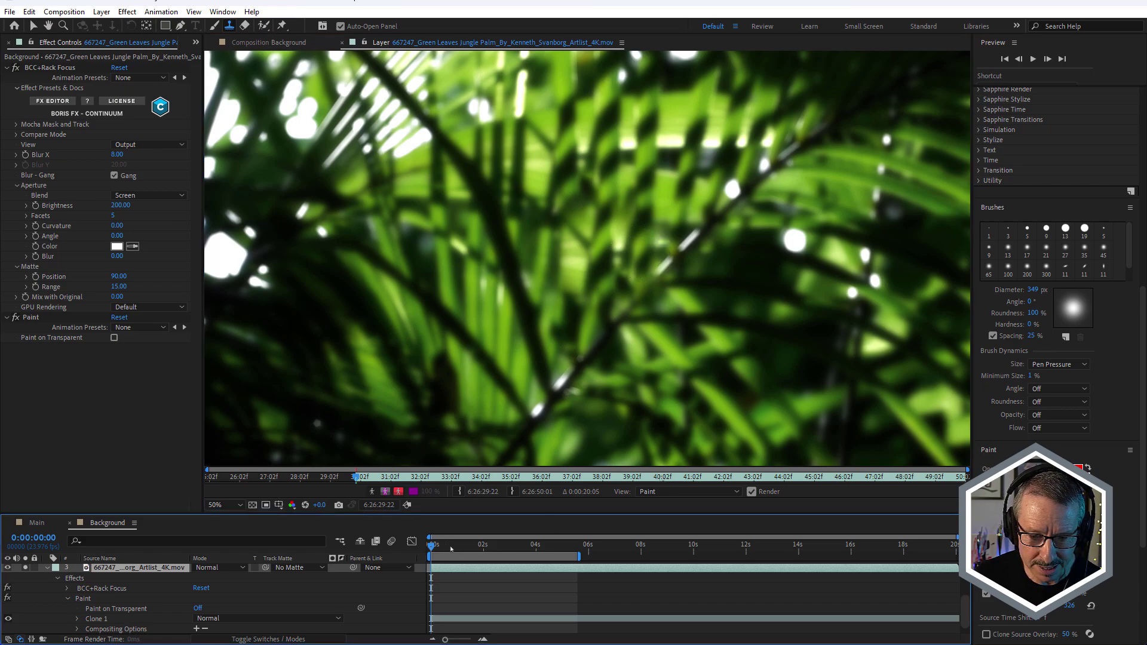
pyautogui.moveTo(451, 549); pyautogui.dragTo(421, 553)
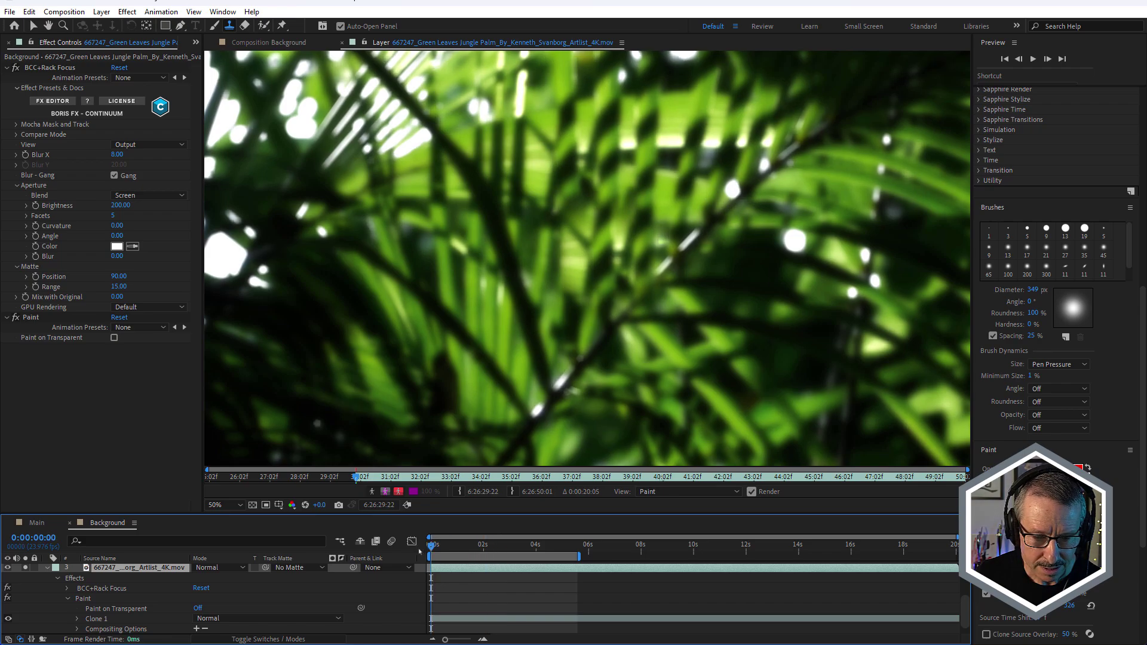
# Step: Collapse the palm layer's properties, return to the Main composition and inspect its composite near the snake's head, ending at 0:00:00:04
pyautogui.click(47, 569)
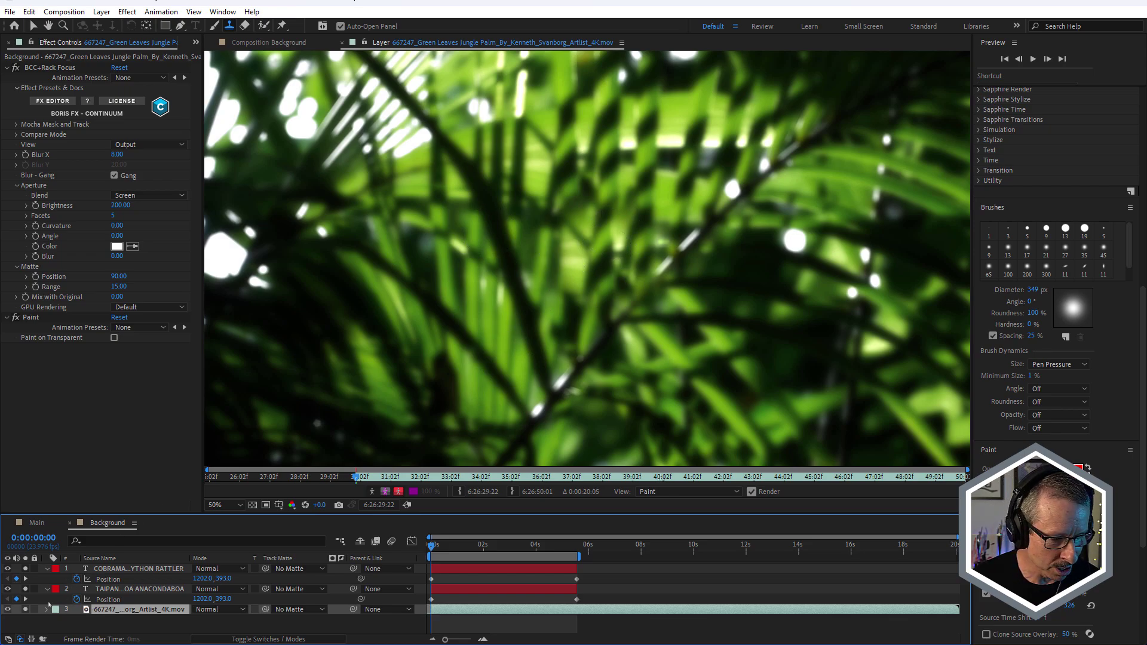
pyautogui.click(37, 523)
pyautogui.doubleClick(114, 599)
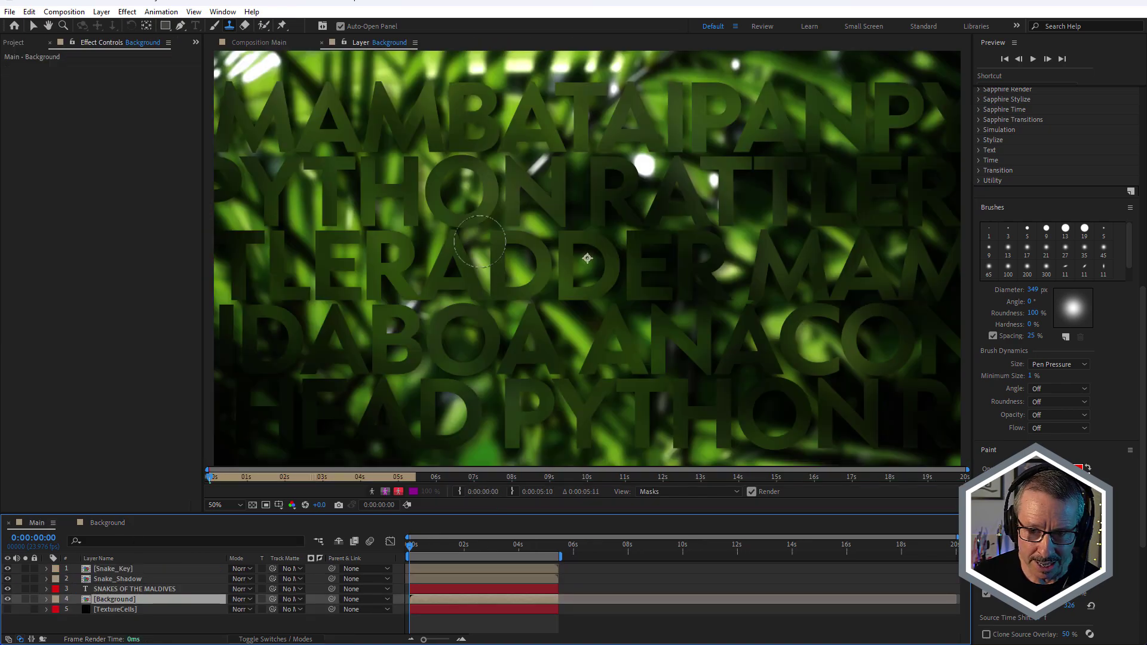
pyautogui.click(321, 43)
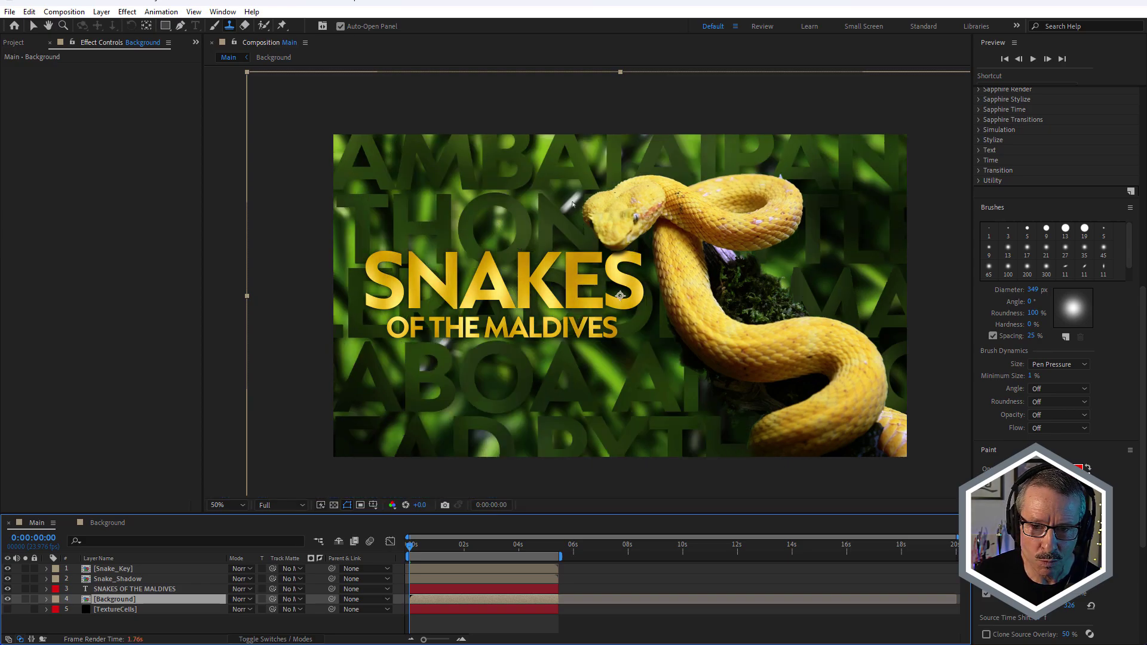
pyautogui.scroll(2, 586, 197)
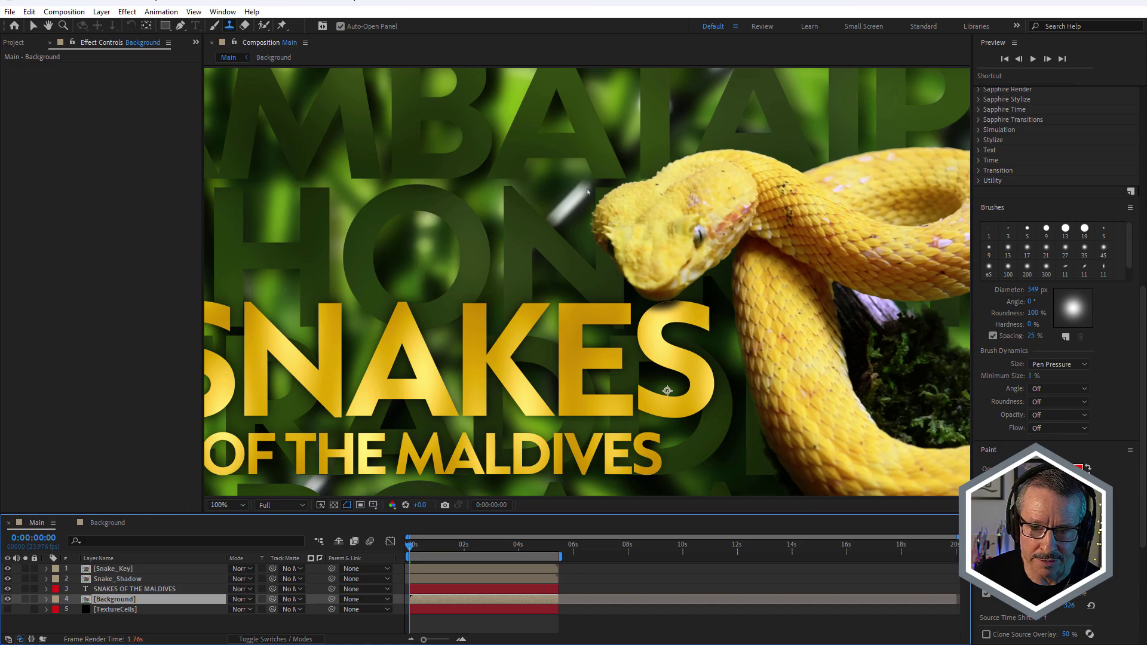
pyautogui.scroll(-2, 587, 205)
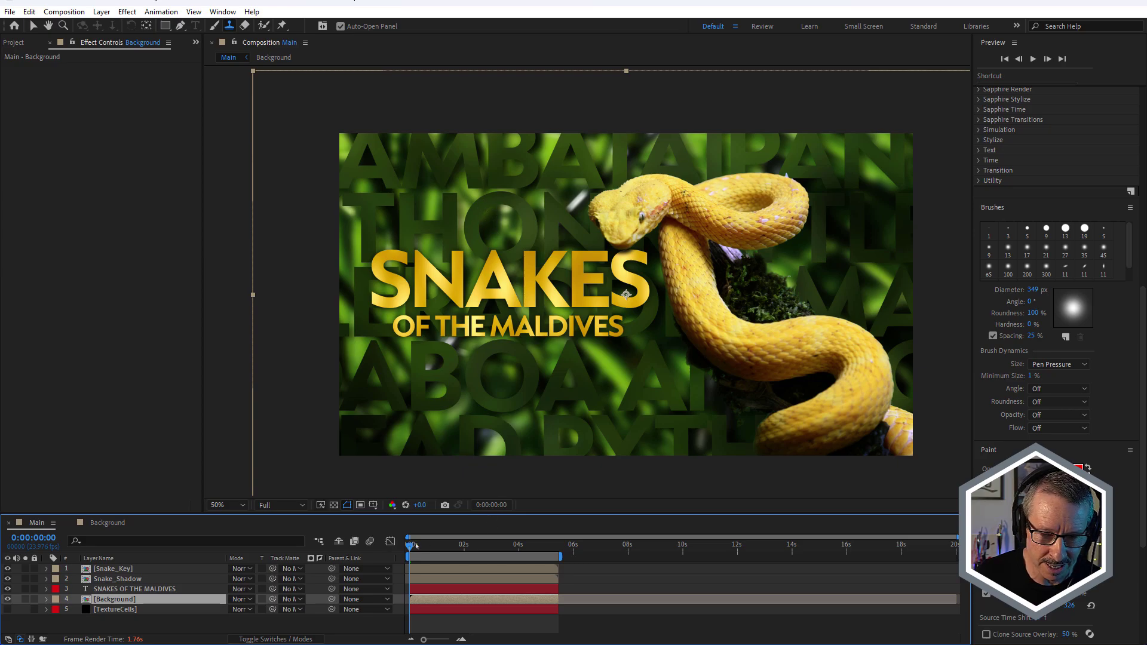
pyautogui.moveTo(410, 547)
pyautogui.mouseDown()
pyautogui.moveTo(440, 548)
pyautogui.moveTo(399, 555)
pyautogui.moveTo(465, 548)
pyautogui.moveTo(413, 548)
pyautogui.mouseUp()
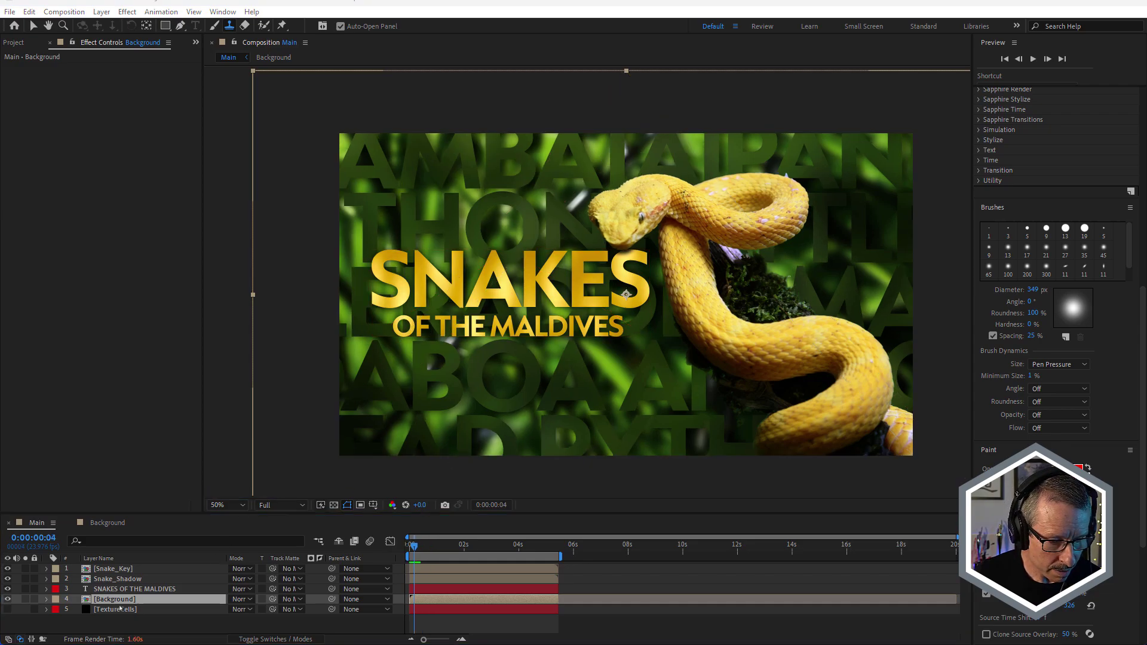
# Step: Open the Background precomp's timeline, select both snake-name text layers and collapse their properties
pyautogui.doubleClick(113, 599)
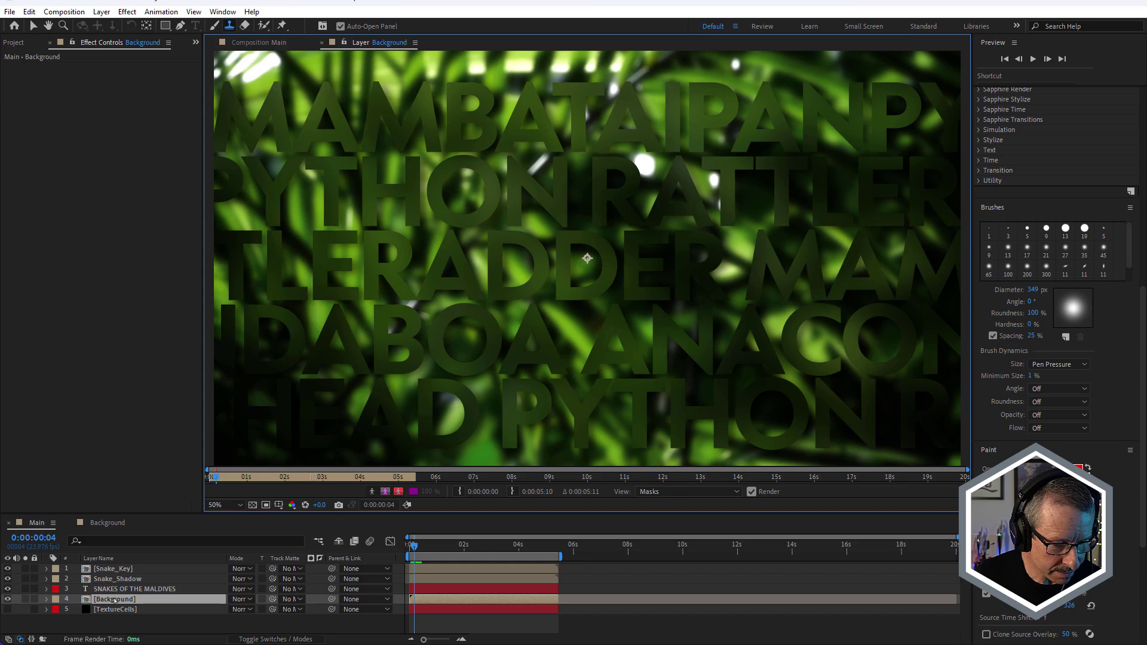
pyautogui.click(322, 42)
pyautogui.doubleClick(96, 599)
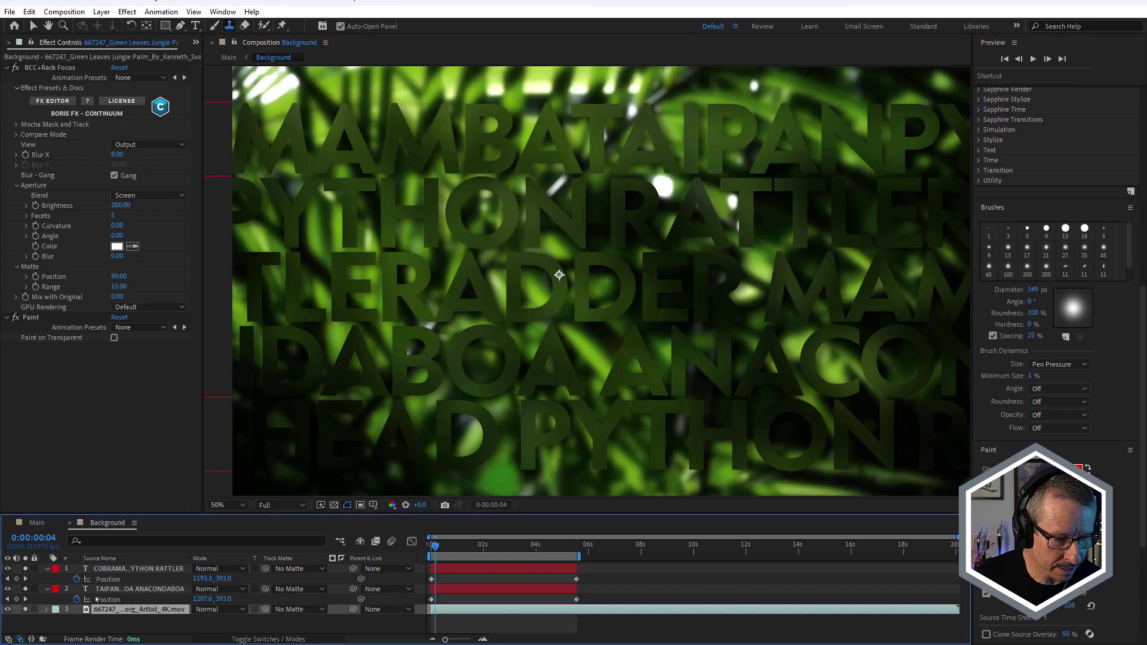
pyautogui.click(127, 569)
pyautogui.keyDown('shift'); pyautogui.click(127, 591); pyautogui.keyUp('shift')
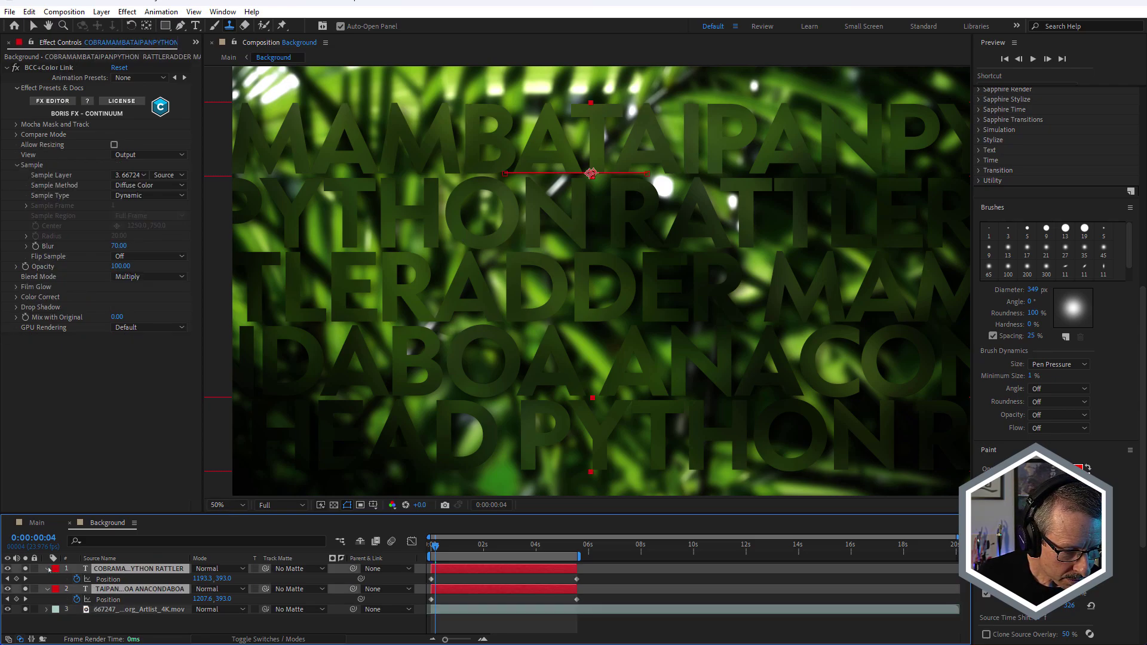
pyautogui.click(47, 569)
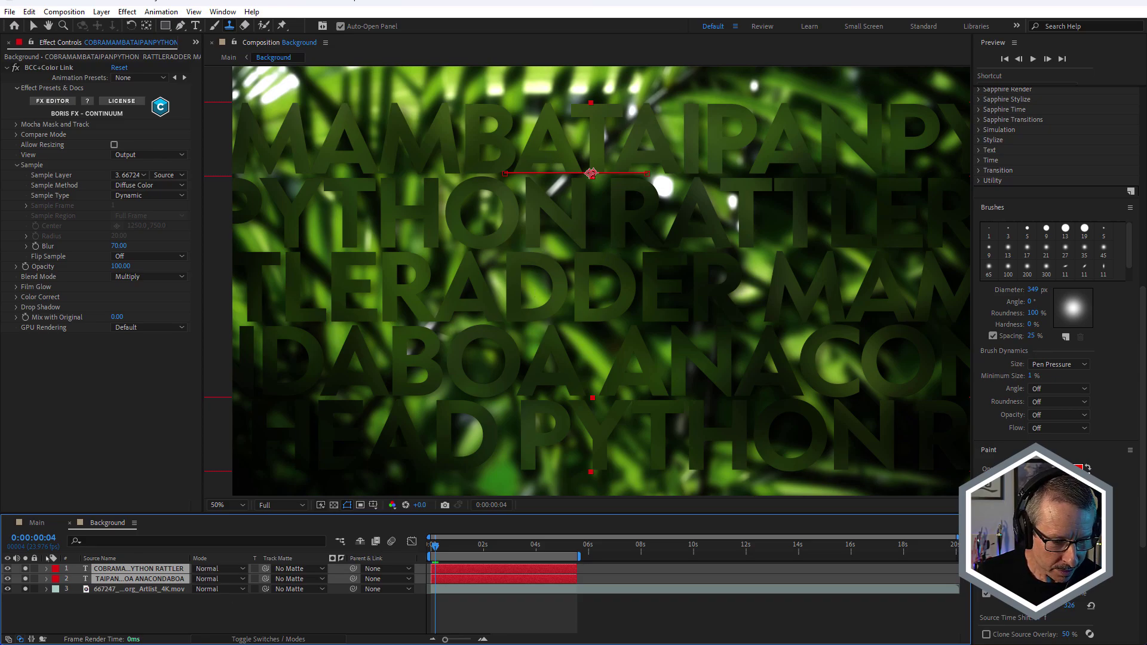
# Step: Compare the Main composite with both snake-name text layers hidden and made visible again
pyautogui.click(8, 569)
pyautogui.click(8, 579)
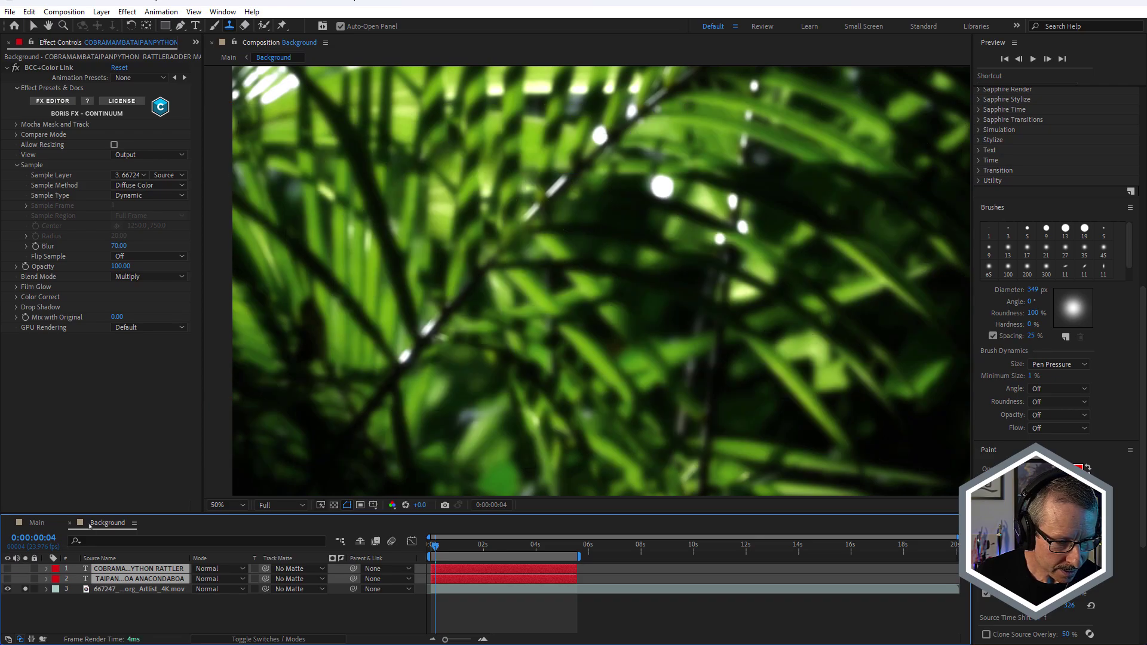
pyautogui.click(45, 526)
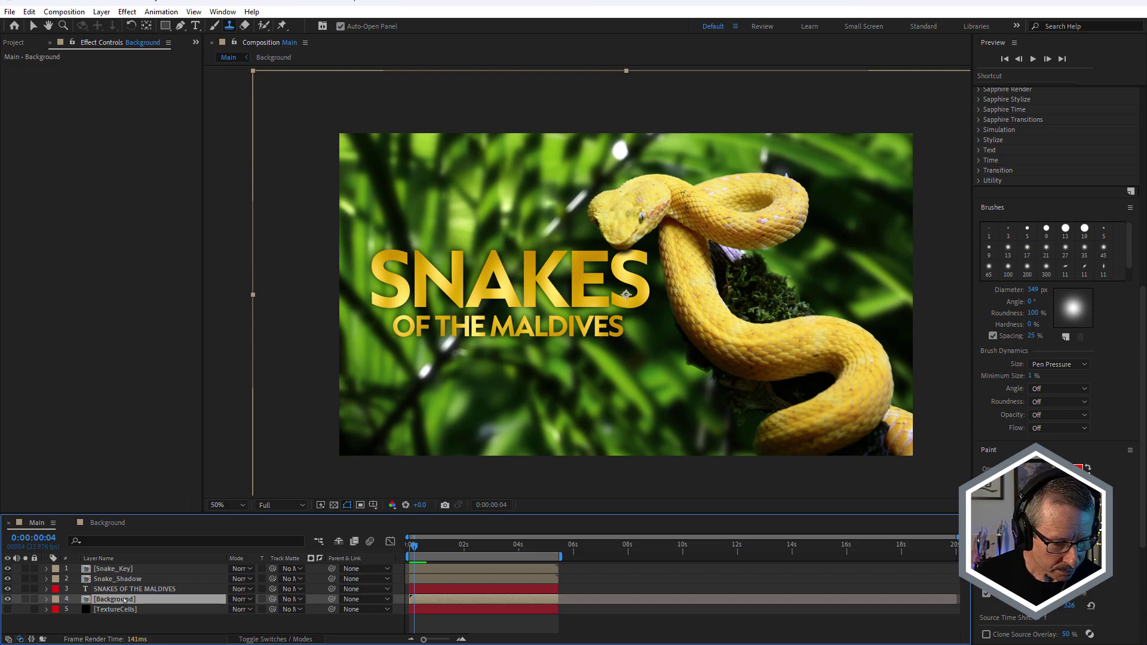
pyautogui.click(108, 523)
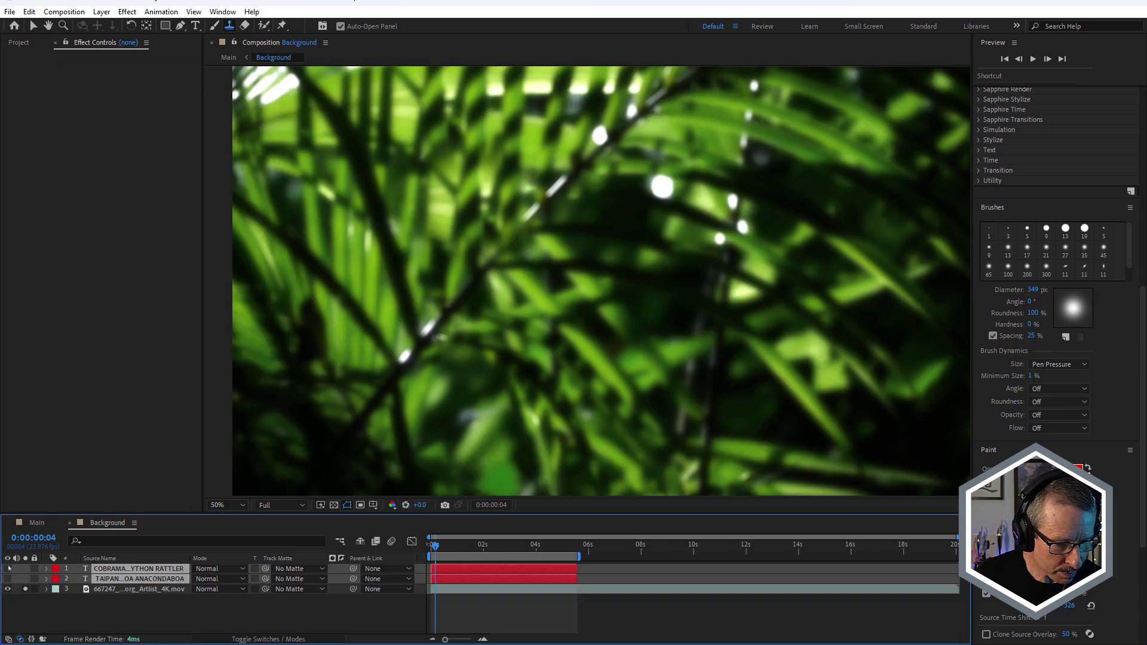
pyautogui.moveTo(7, 568); pyautogui.dragTo(7, 578)
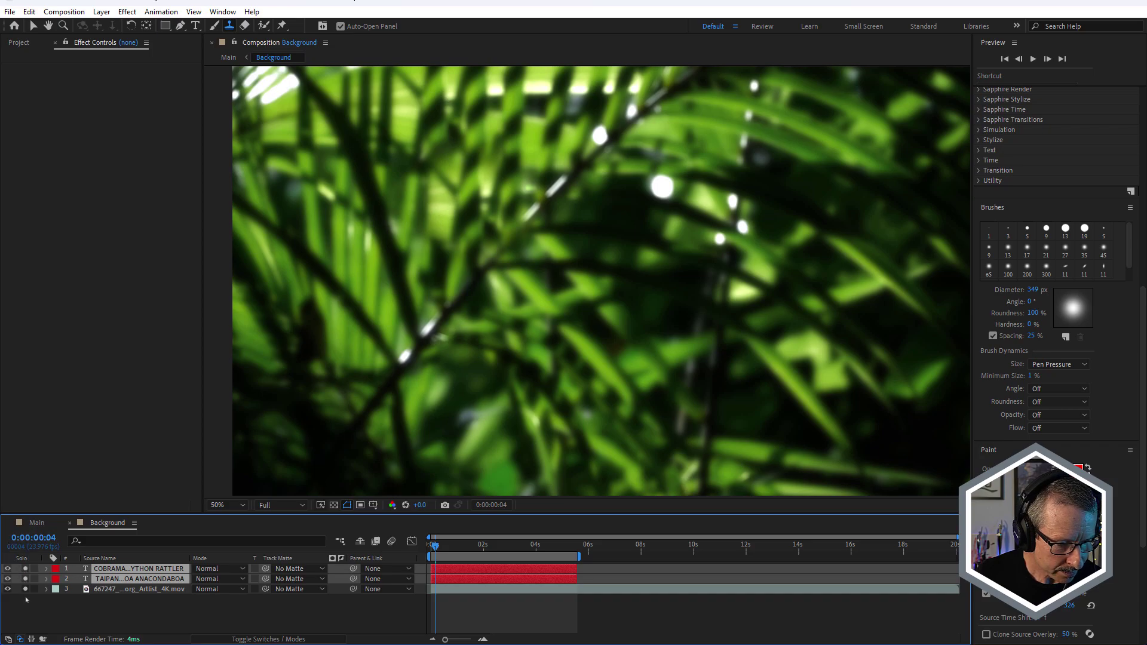
pyautogui.click(36, 523)
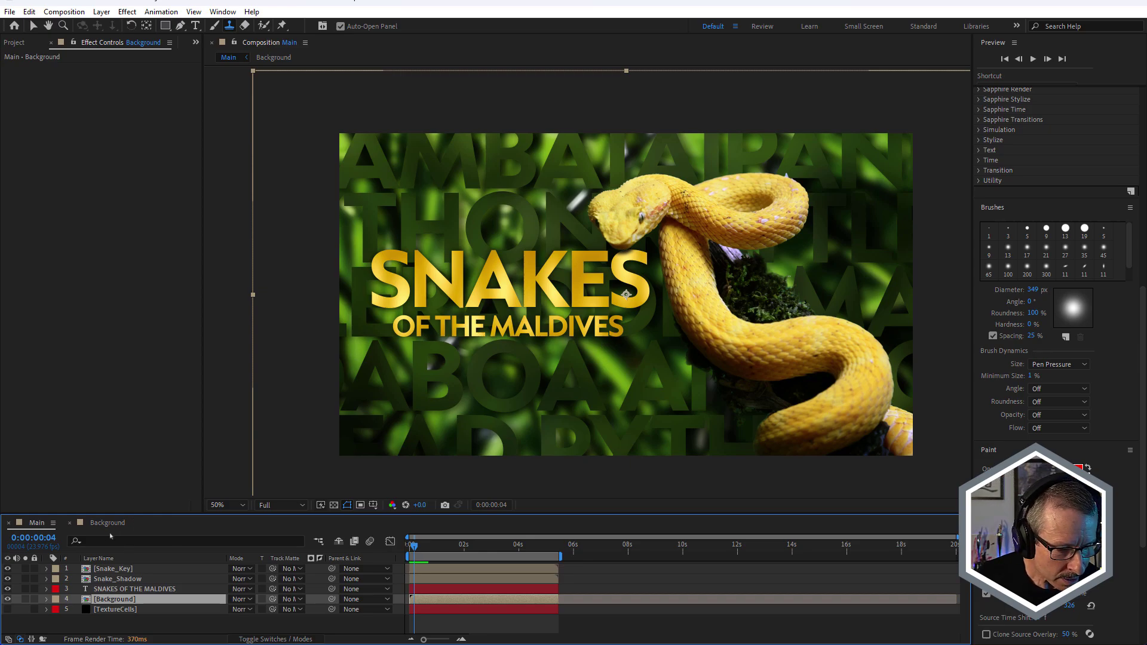
# Step: Create a second viewer locked to the Main composition, switch the other viewer to Background, and activate the Selection tool
pyautogui.click(302, 355)
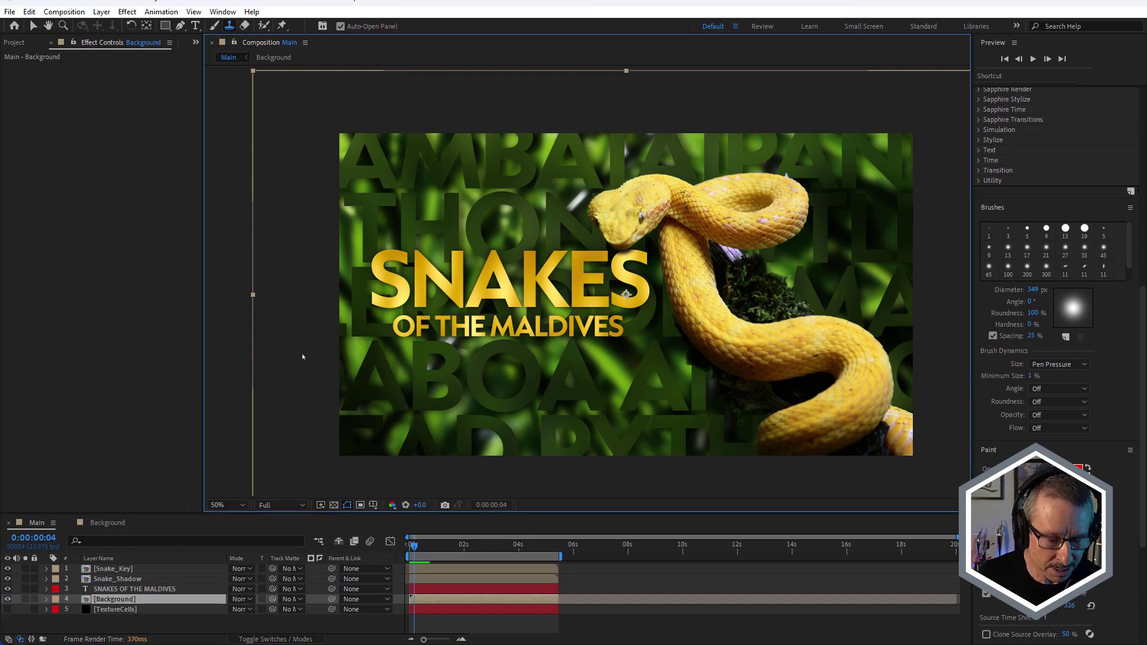
pyautogui.hotkey('alt', 'shift', 'n')
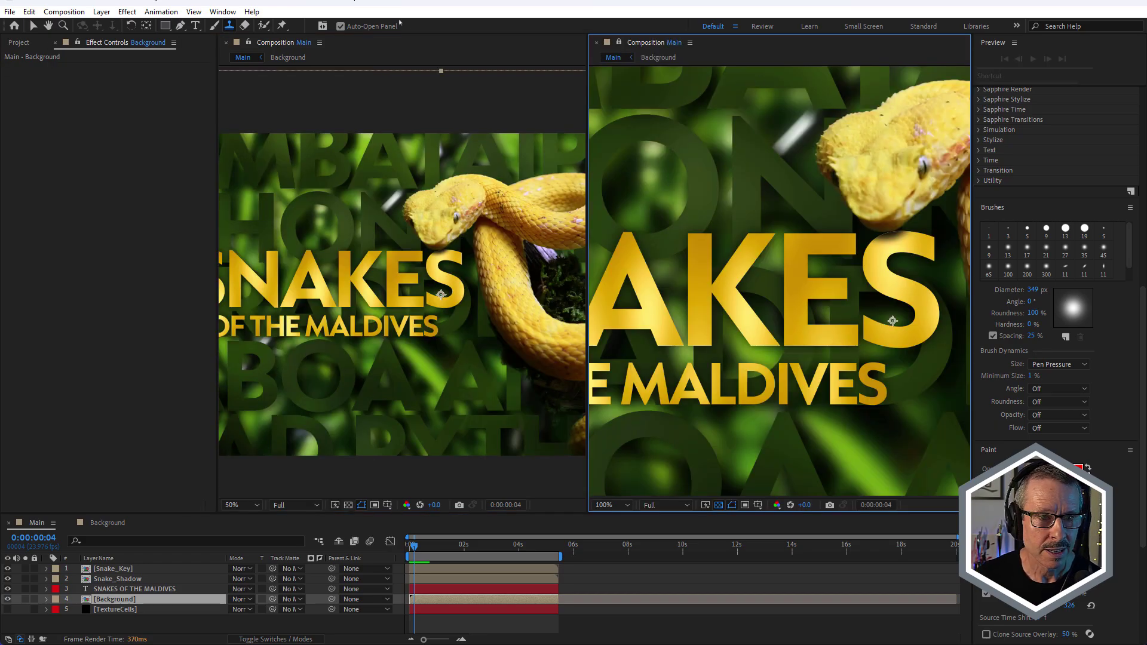
pyautogui.click(285, 57)
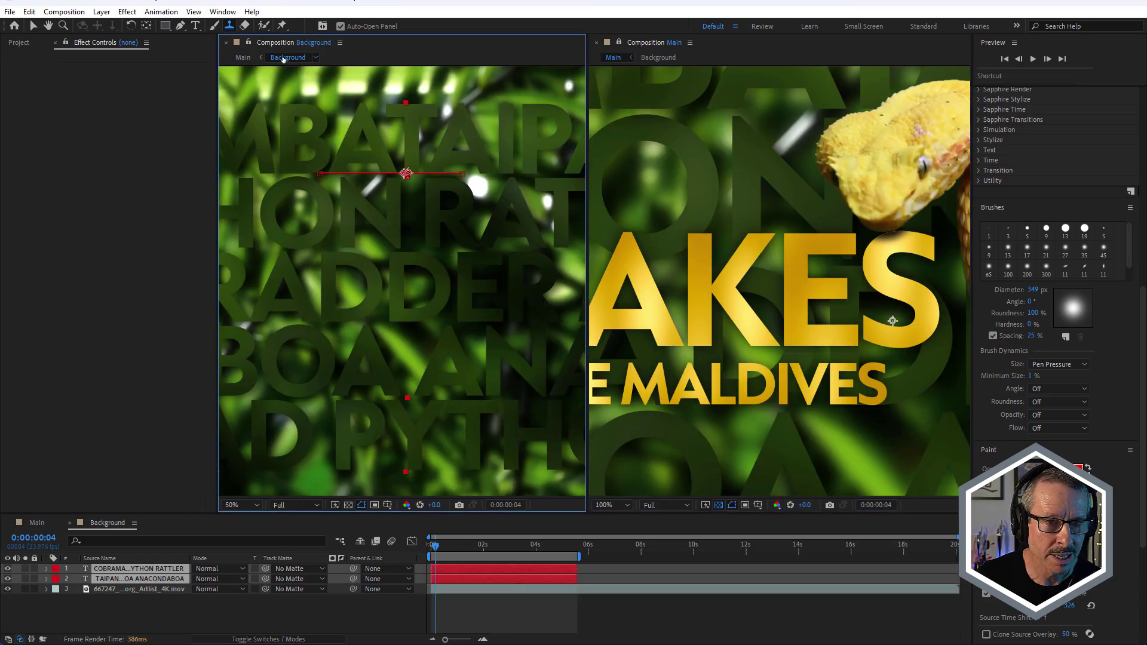
pyautogui.press('v')
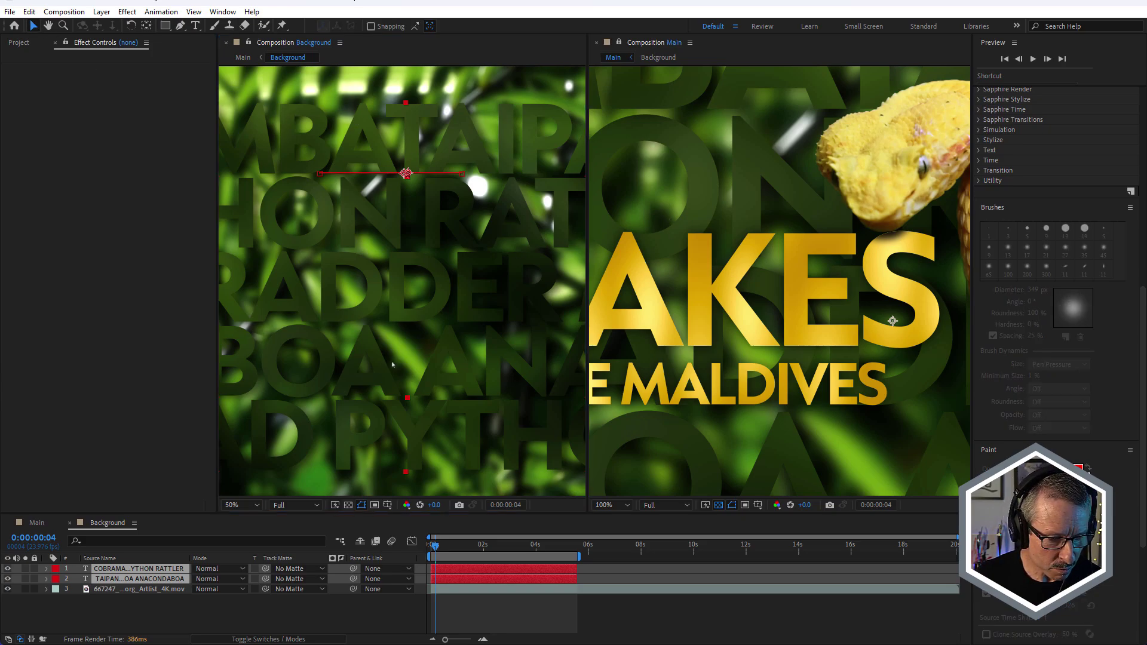
# Step: Frame the Main composite at 50% and resize the two viewers side by side, giving Main the larger share
pyautogui.scroll(-2, 678, 263)
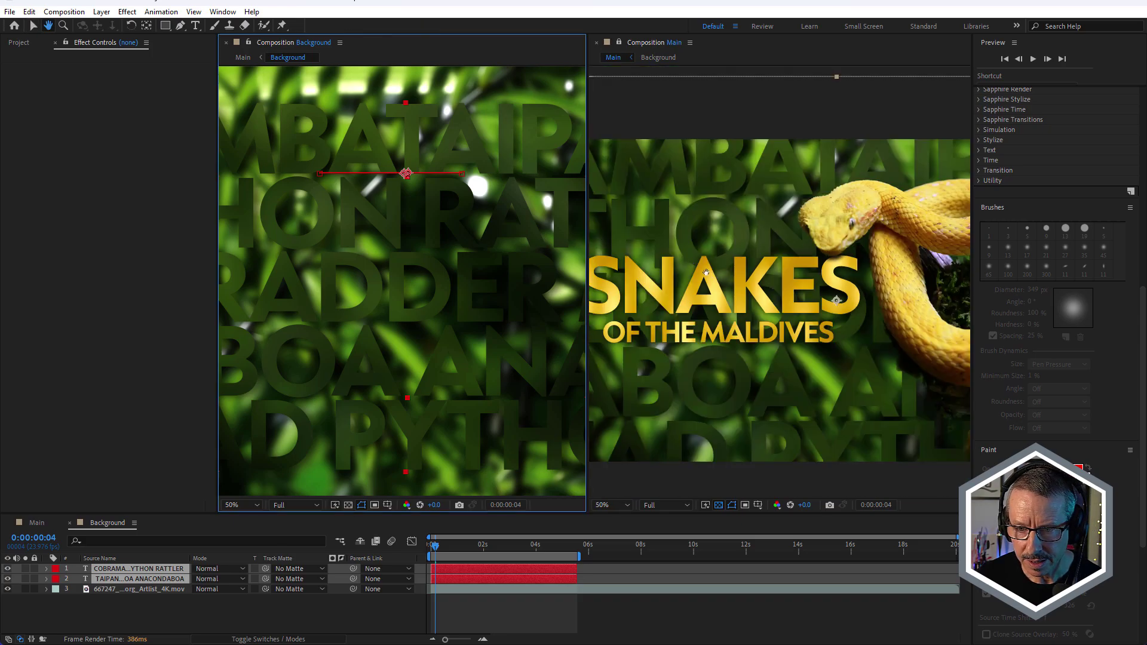
pyautogui.moveTo(714, 274); pyautogui.dragTo(770, 276)
pyautogui.moveTo(216, 297); pyautogui.dragTo(91, 297)
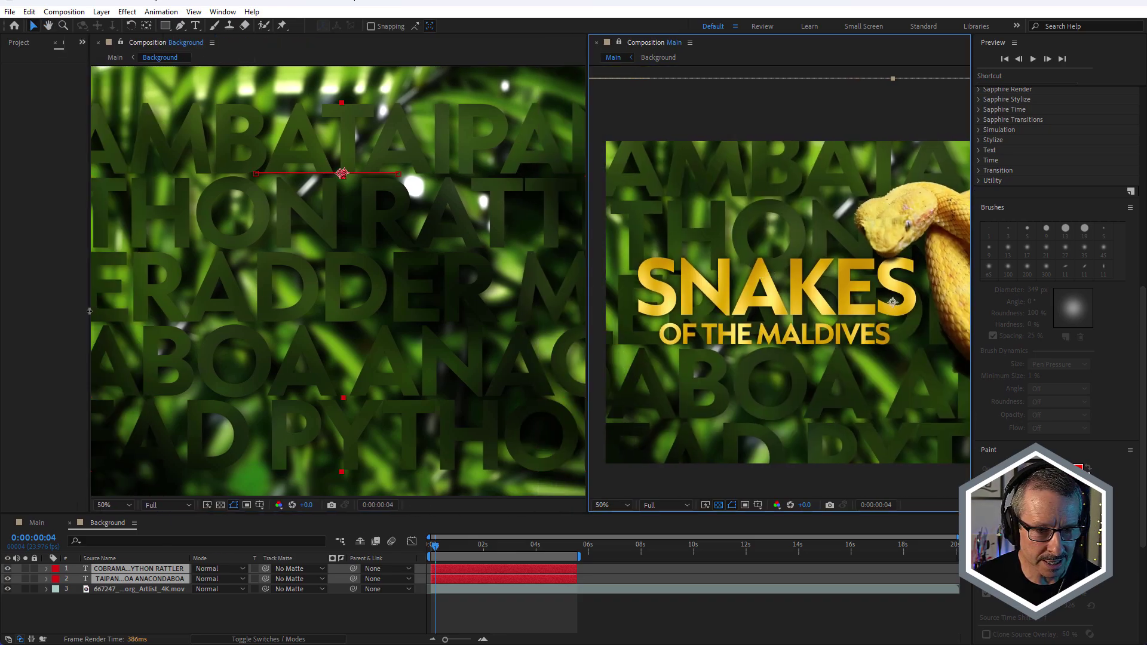
pyautogui.moveTo(587, 299); pyautogui.dragTo(472, 318)
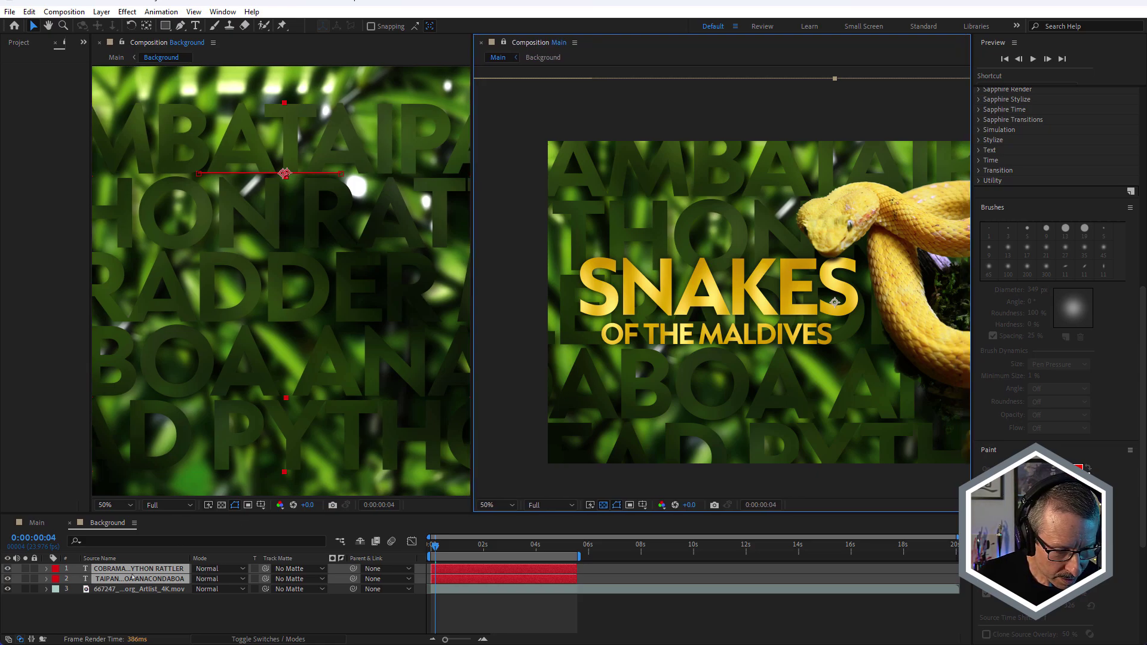
# Step: Set both snake-name text layers' blending mode to Screen and inspect the Main composite with it
pyautogui.click(222, 573)
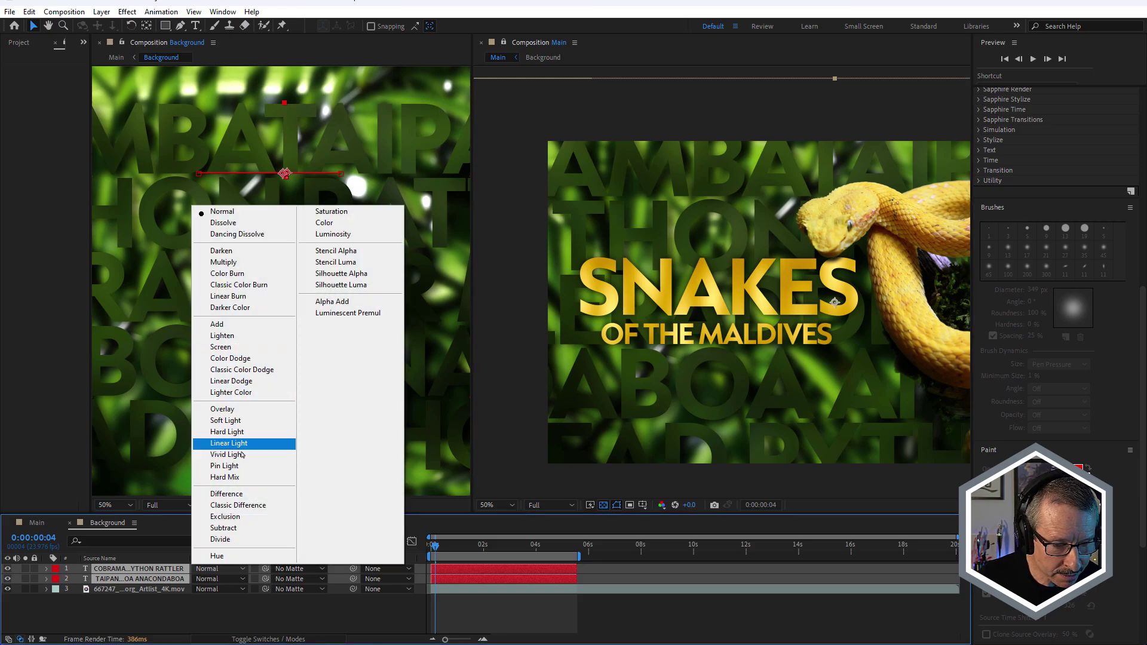
pyautogui.click(239, 347)
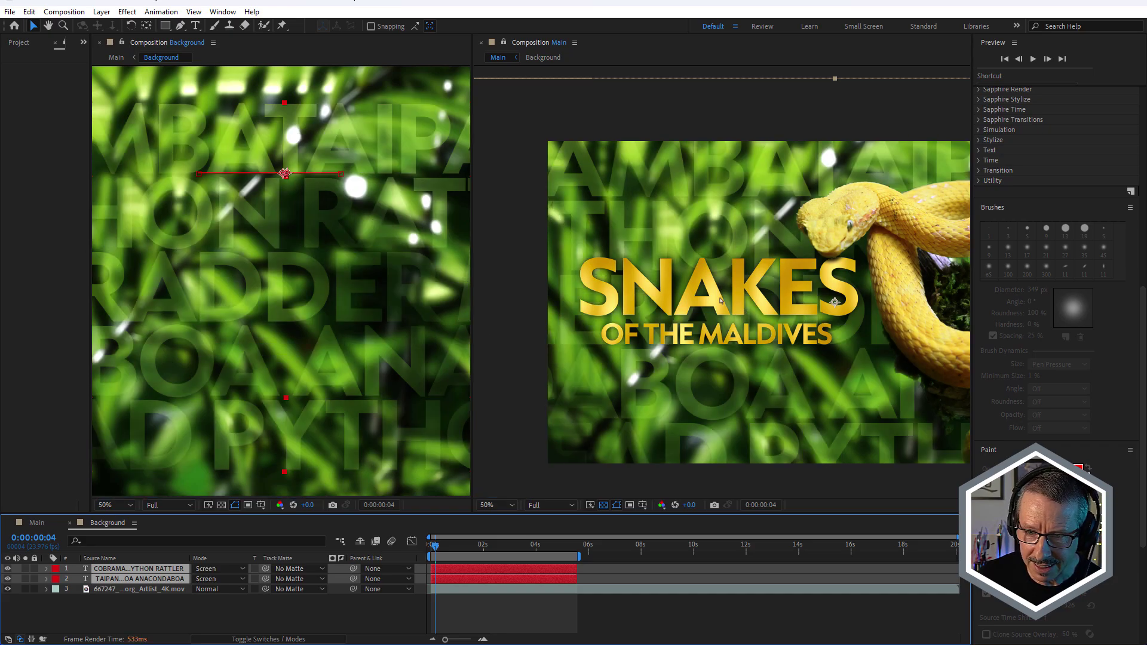
pyautogui.scroll(-2, 721, 300)
pyautogui.scroll(2, 840, 282)
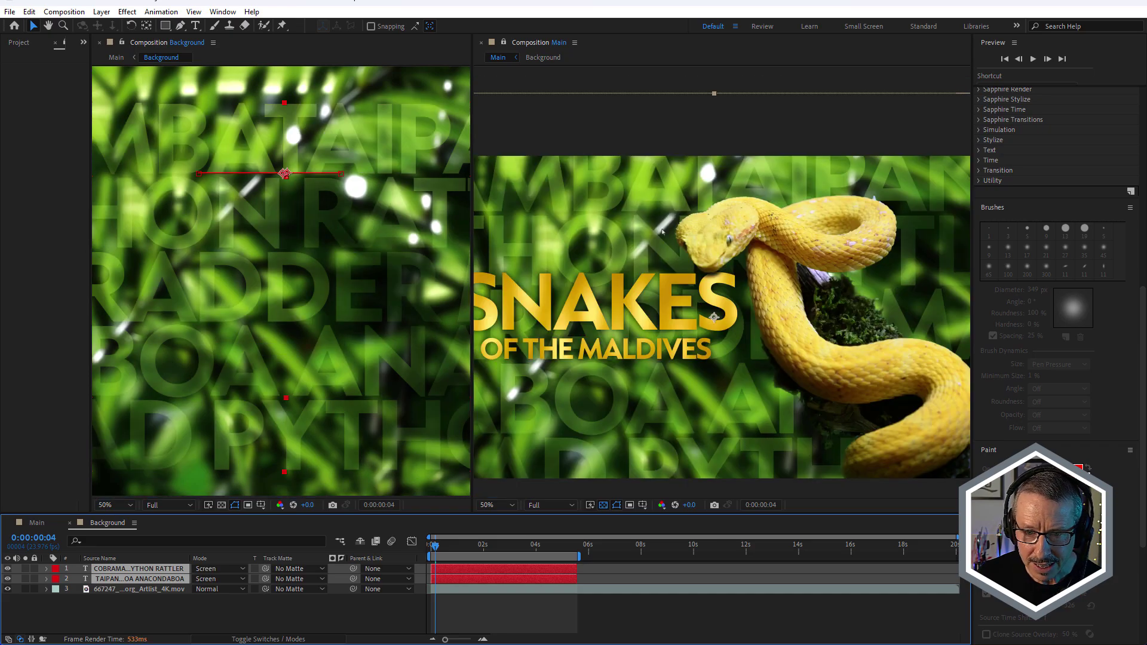
pyautogui.scroll(-2, 668, 231)
pyautogui.scroll(2, 646, 234)
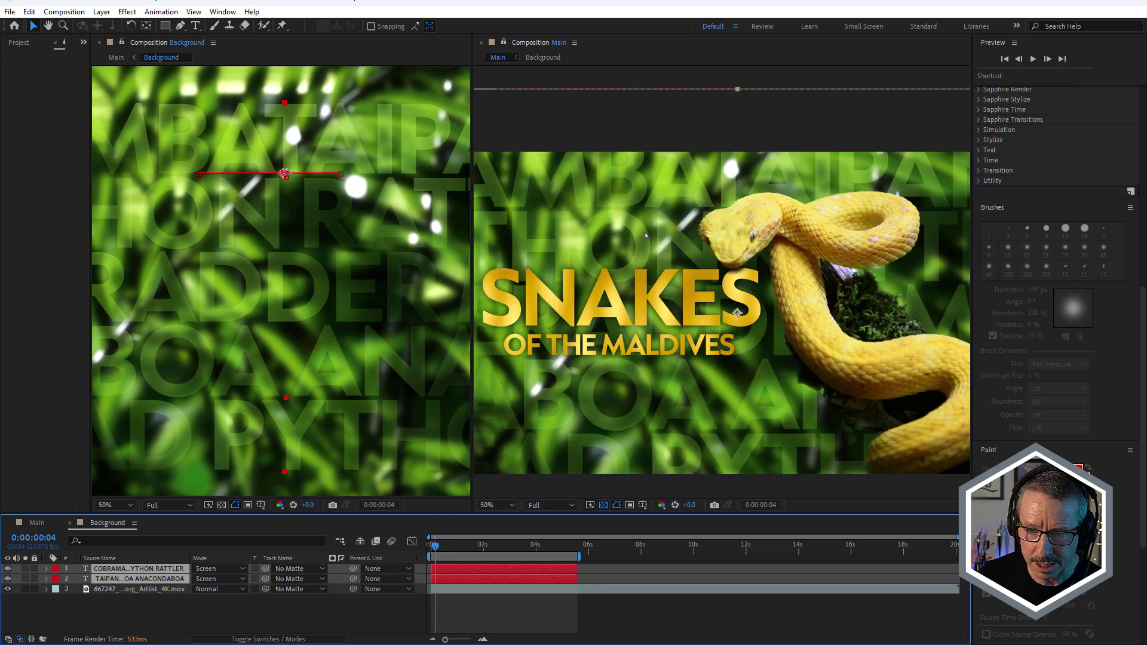
# Step: Set both snake-name text layers' blending mode to Lighter Color and inspect the Background composition up close and as a whole
pyautogui.click(220, 569)
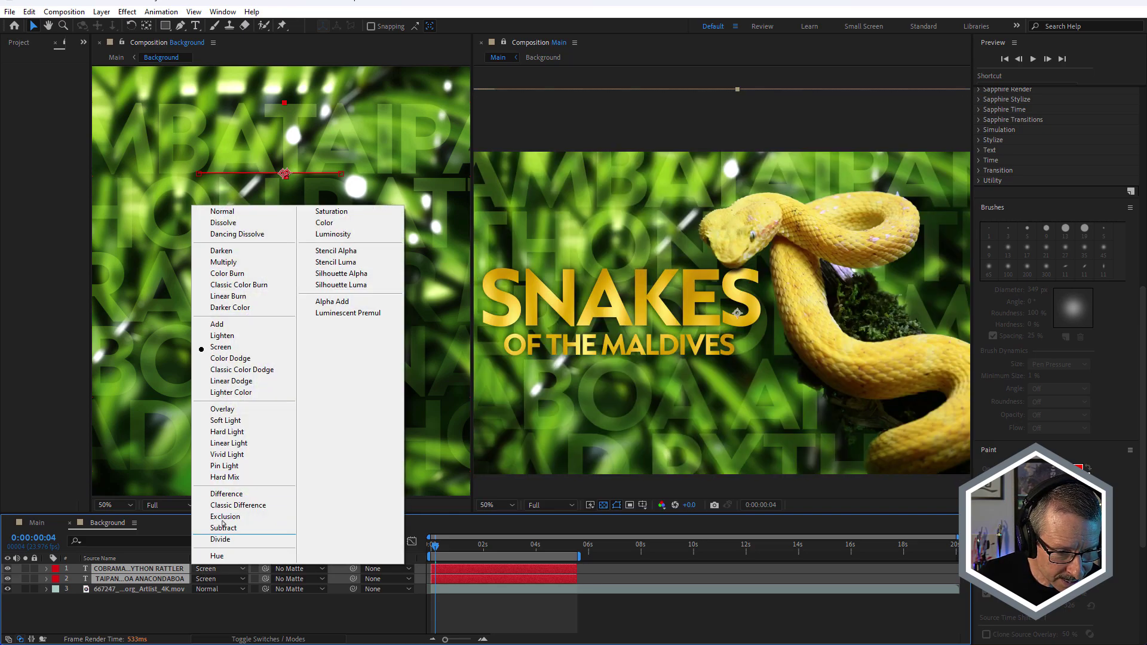
pyautogui.click(242, 396)
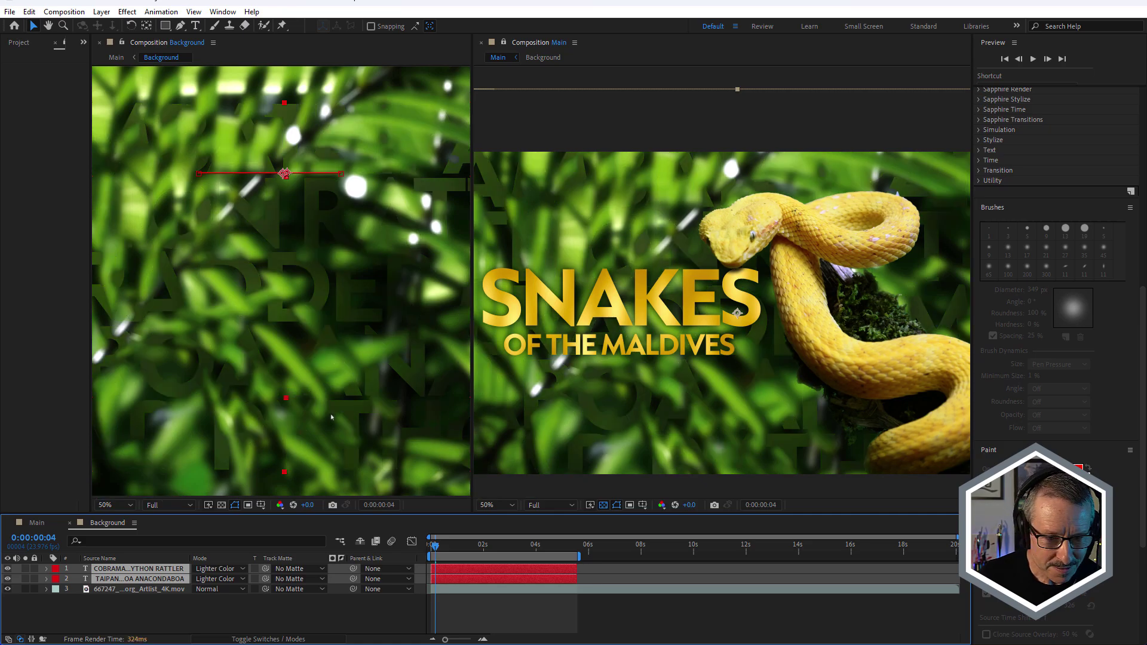
pyautogui.scroll(2, 303, 297)
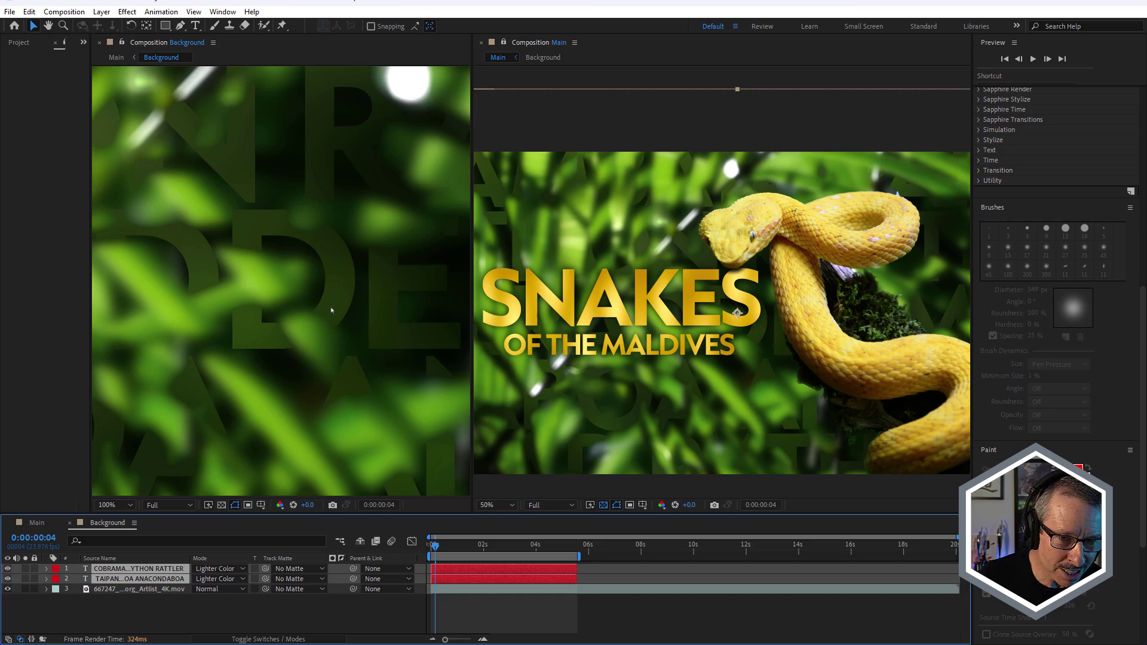
pyautogui.scroll(-4, 331, 307)
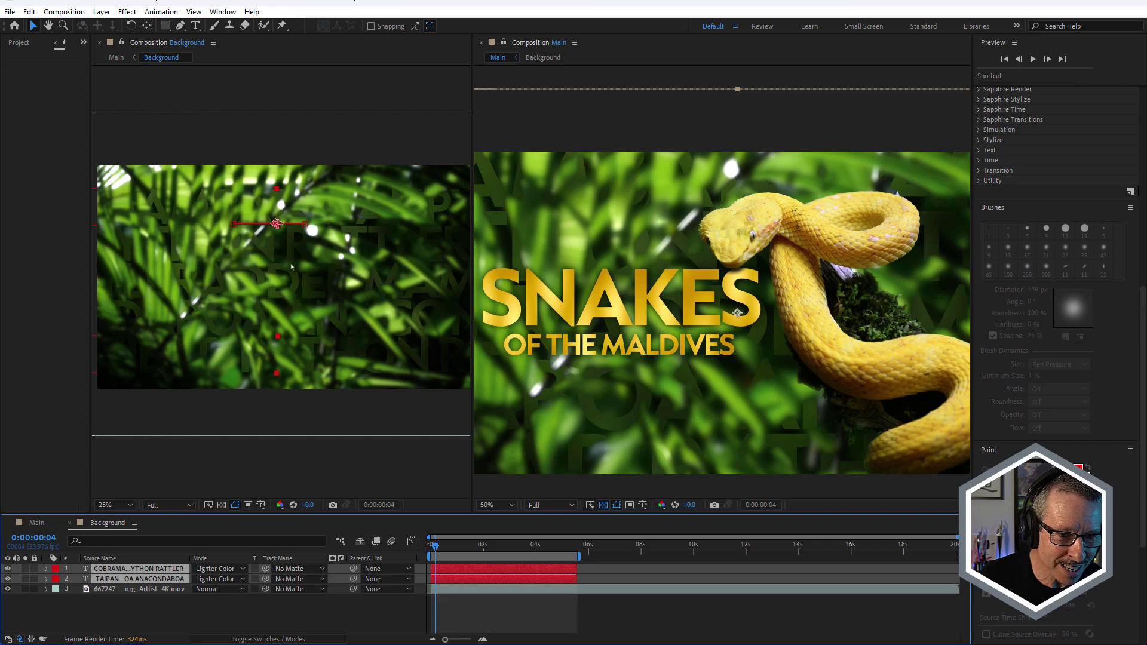
pyautogui.scroll(2, 292, 267)
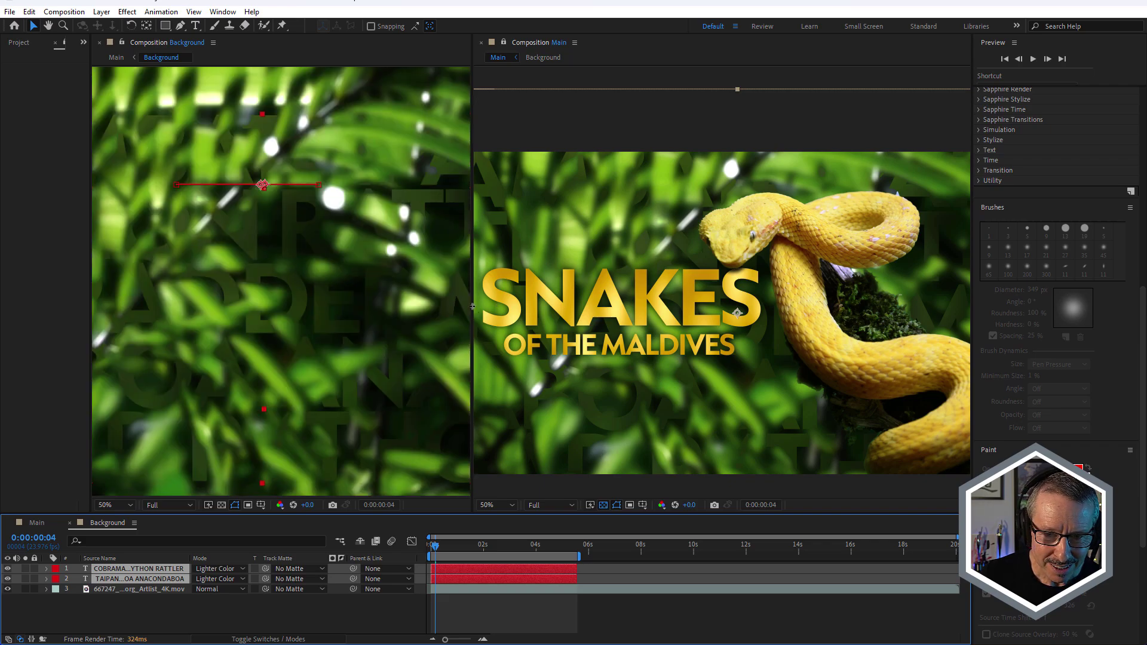
# Step: Enlarge the Main viewer and examine the background at 0:00:02:13, closing in on the bright highlight beside the snake's head
pyautogui.moveTo(472, 309); pyautogui.dragTo(99, 326)
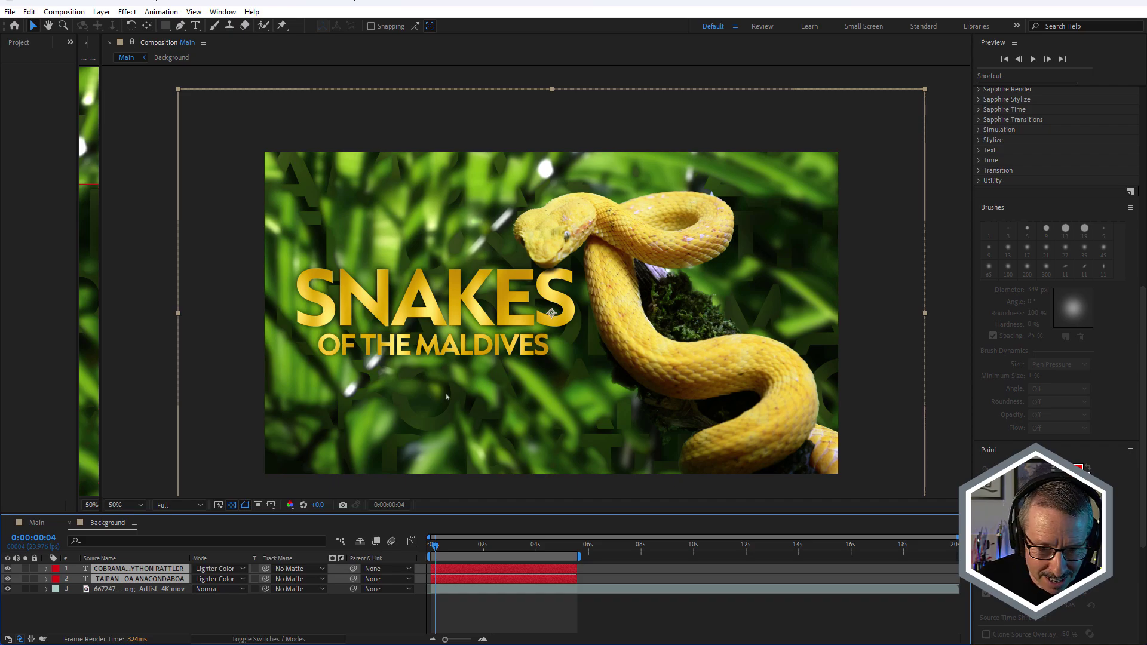
pyautogui.moveTo(484, 543); pyautogui.dragTo(467, 545)
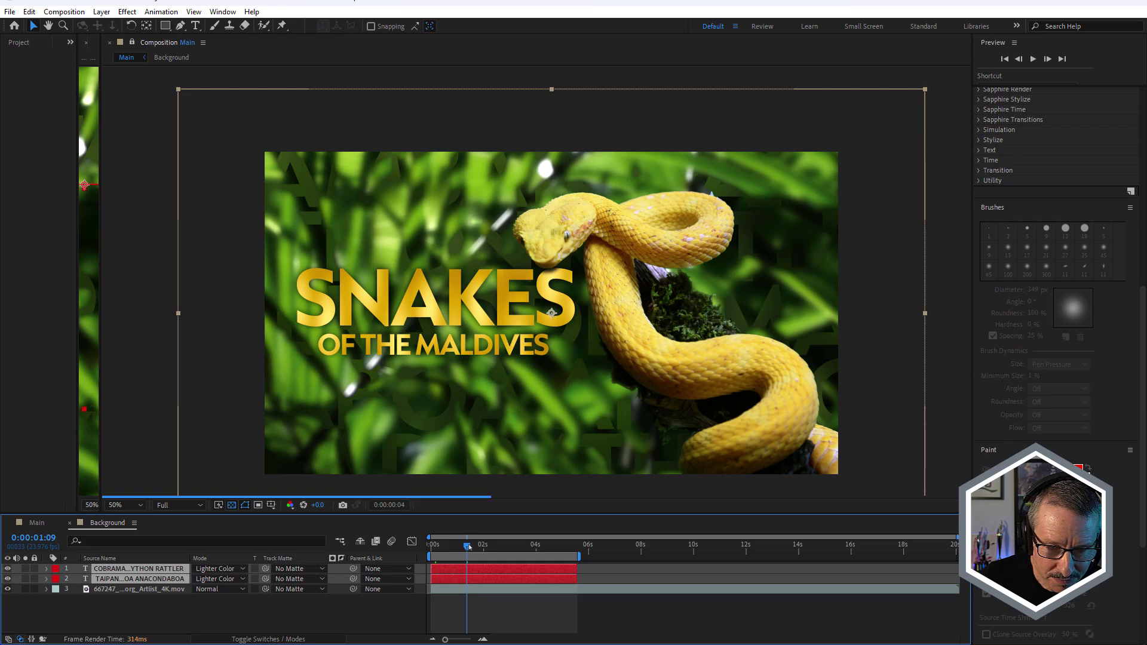
pyautogui.moveTo(468, 546); pyautogui.dragTo(497, 546)
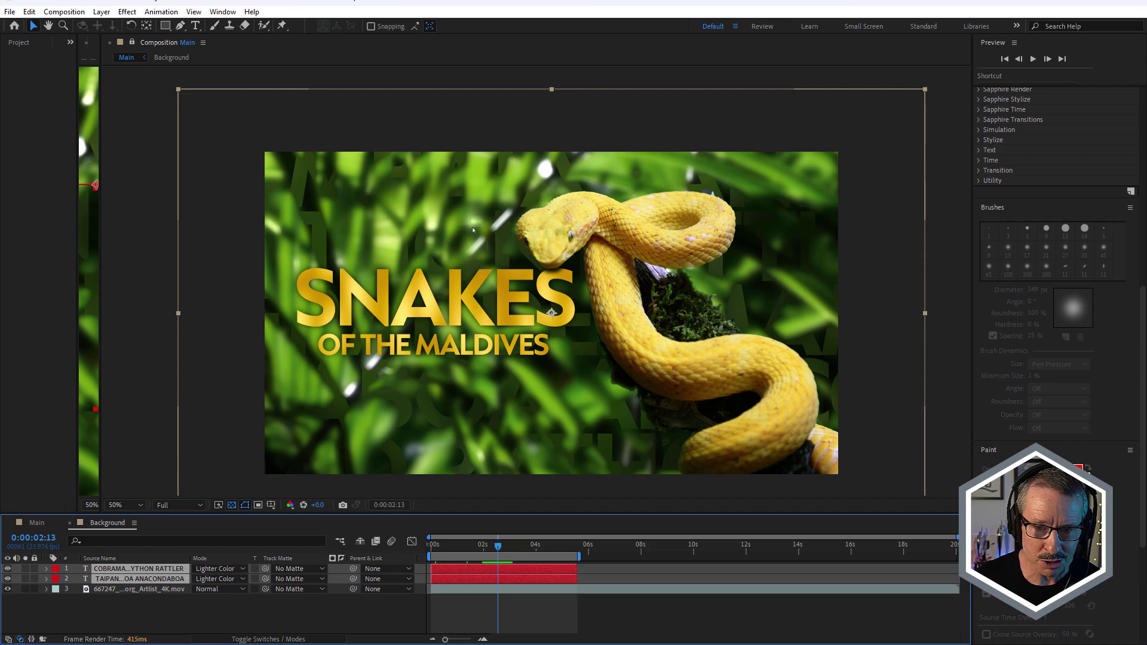
pyautogui.scroll(3, 472, 229)
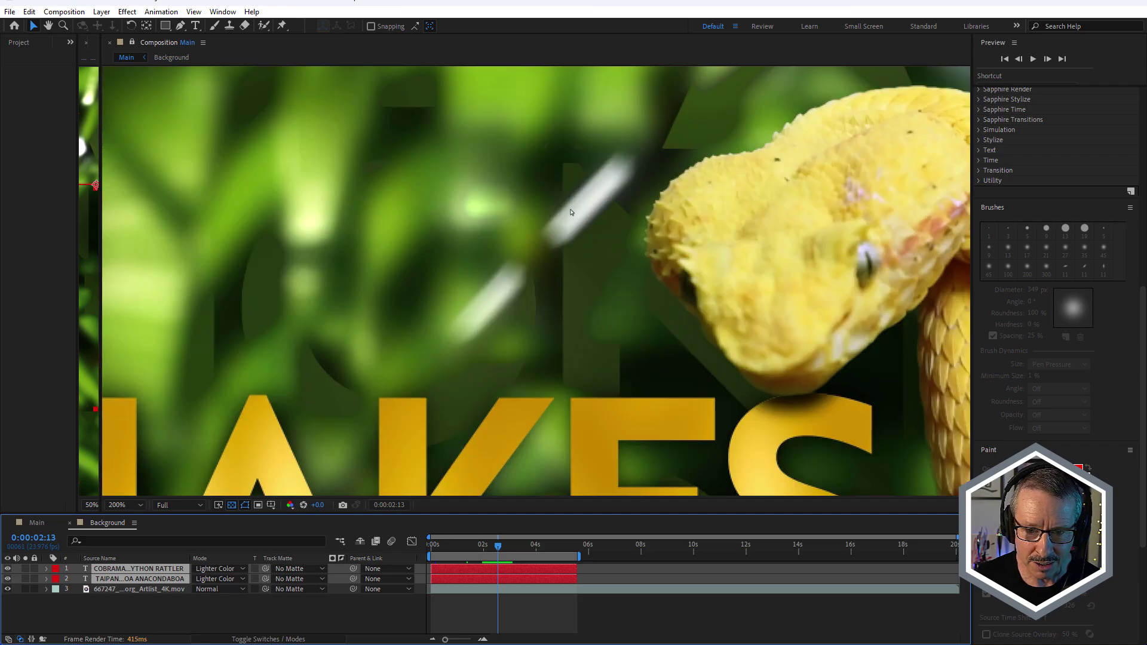
# Step: Set both snake-name text layers' blending mode to Dancing Dissolve and view the whole Main composite with it
pyautogui.scroll(-4, 574, 225)
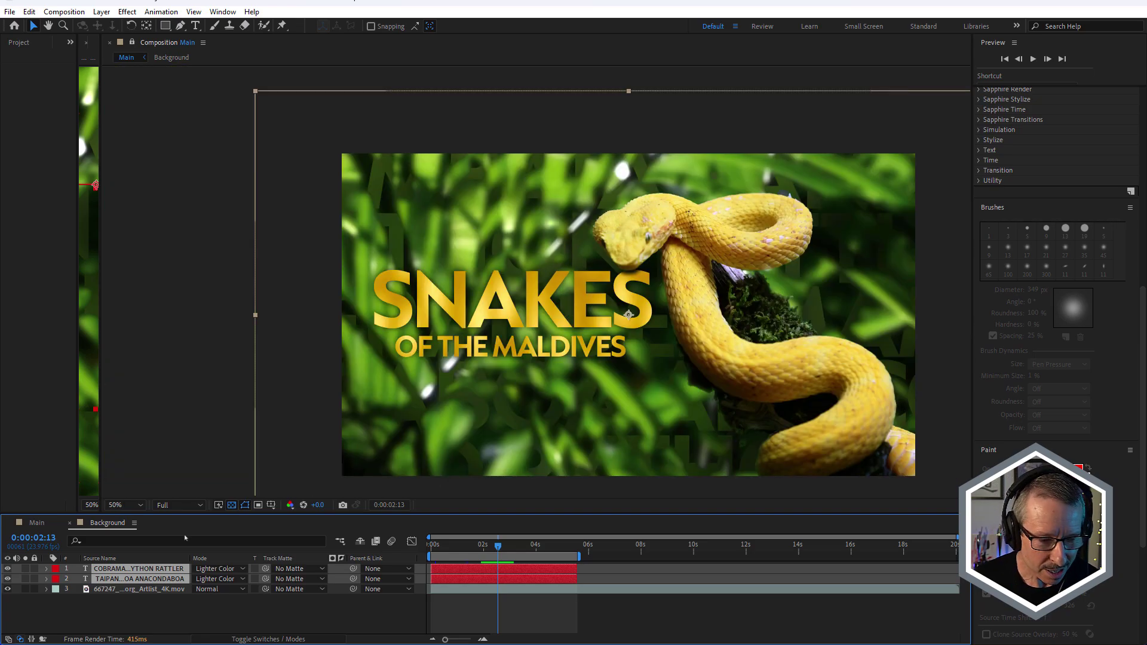
pyautogui.click(208, 571)
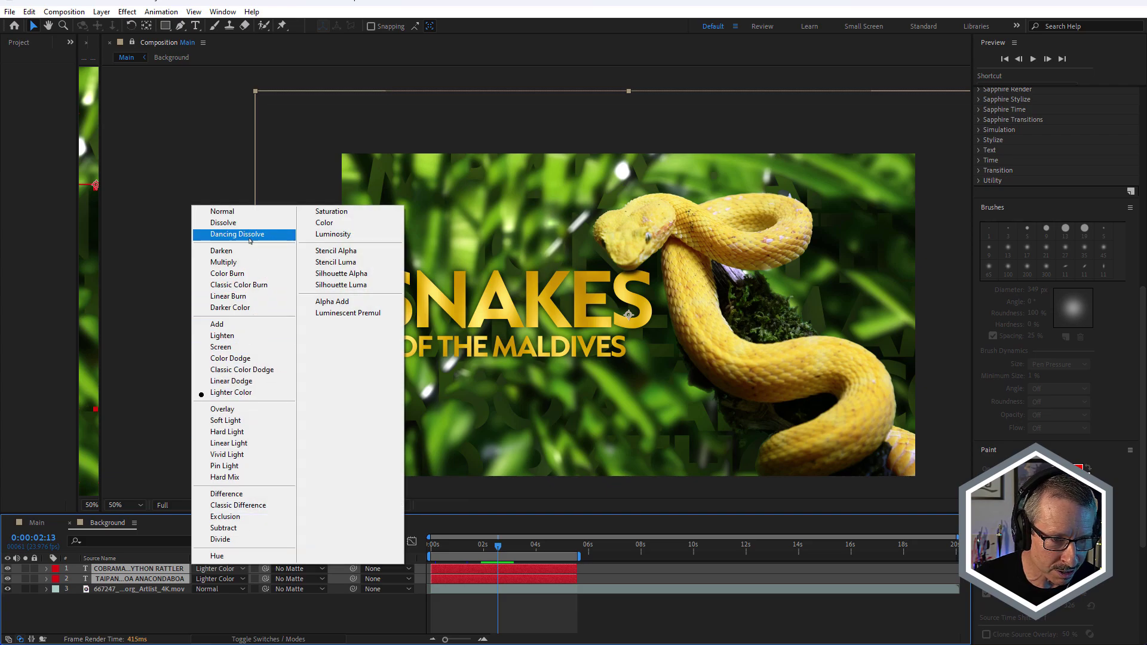
pyautogui.click(248, 236)
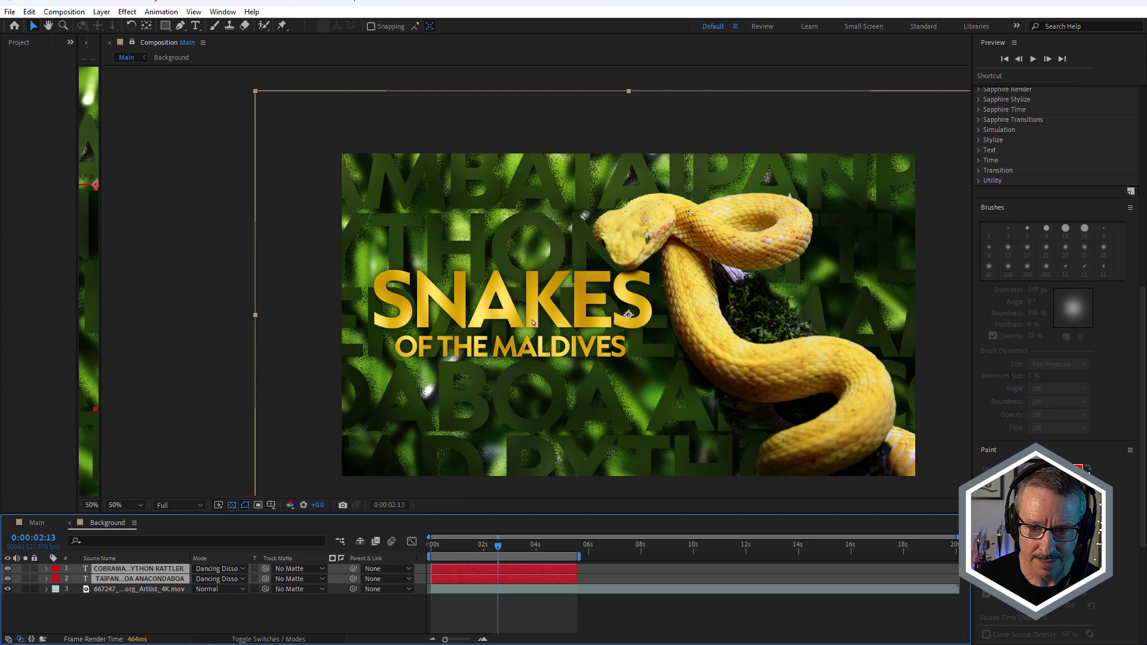
pyautogui.click(139, 206)
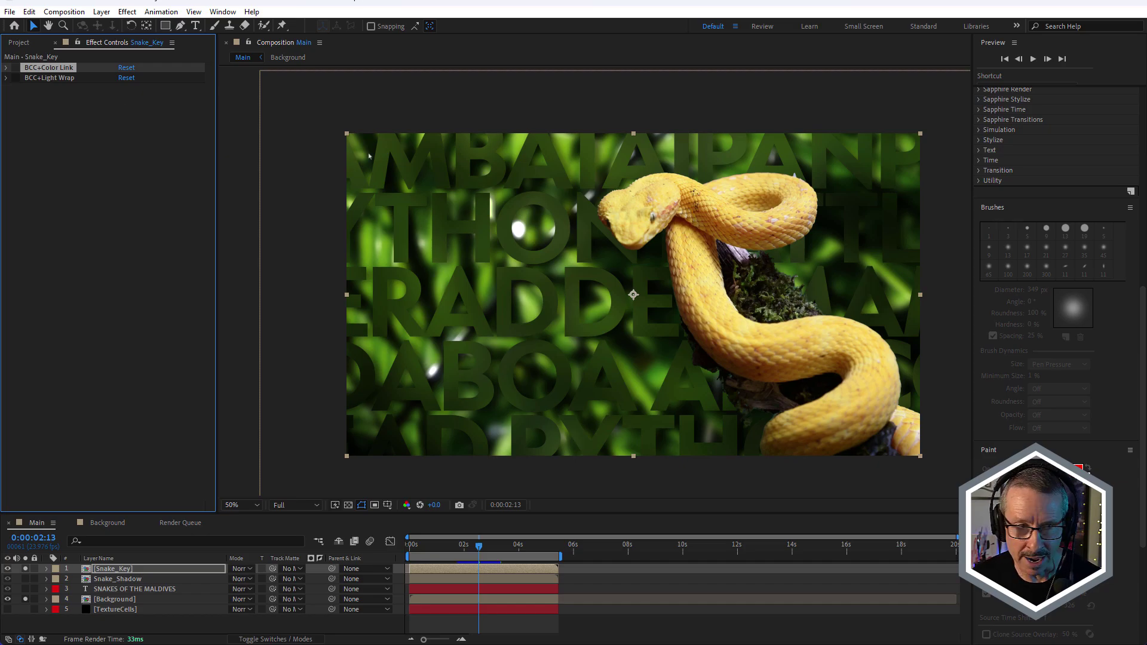
# Step: Enable the BCC+Color Link effect on the Snake_Key layer and reset its settings to the defaults
pyautogui.click(15, 68)
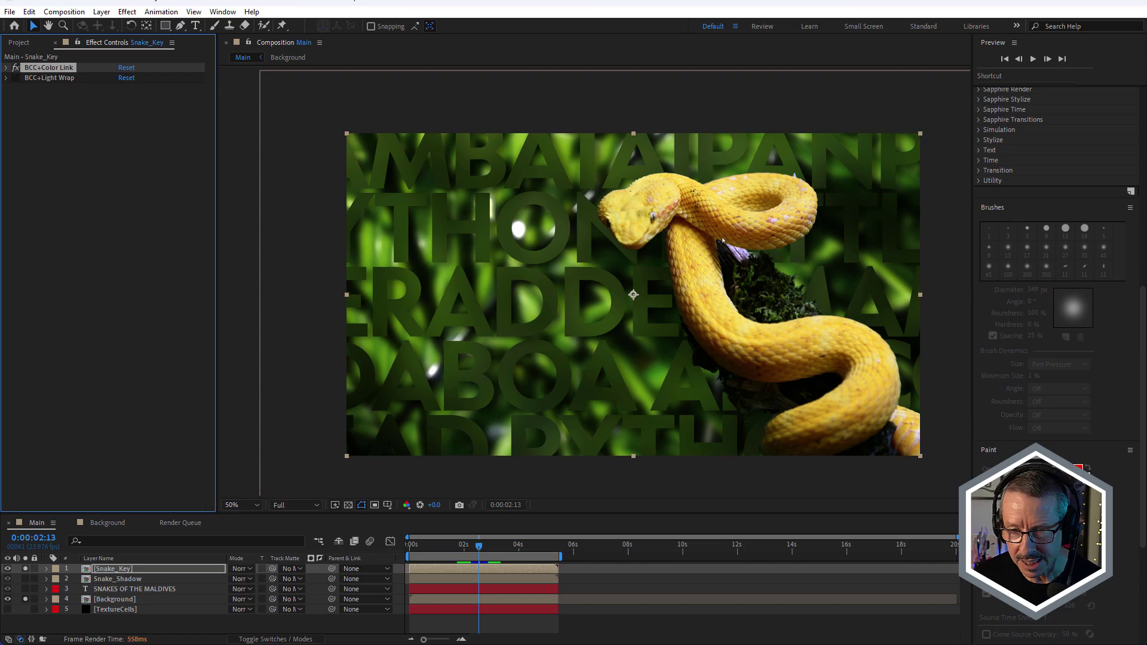
pyautogui.click(6, 68)
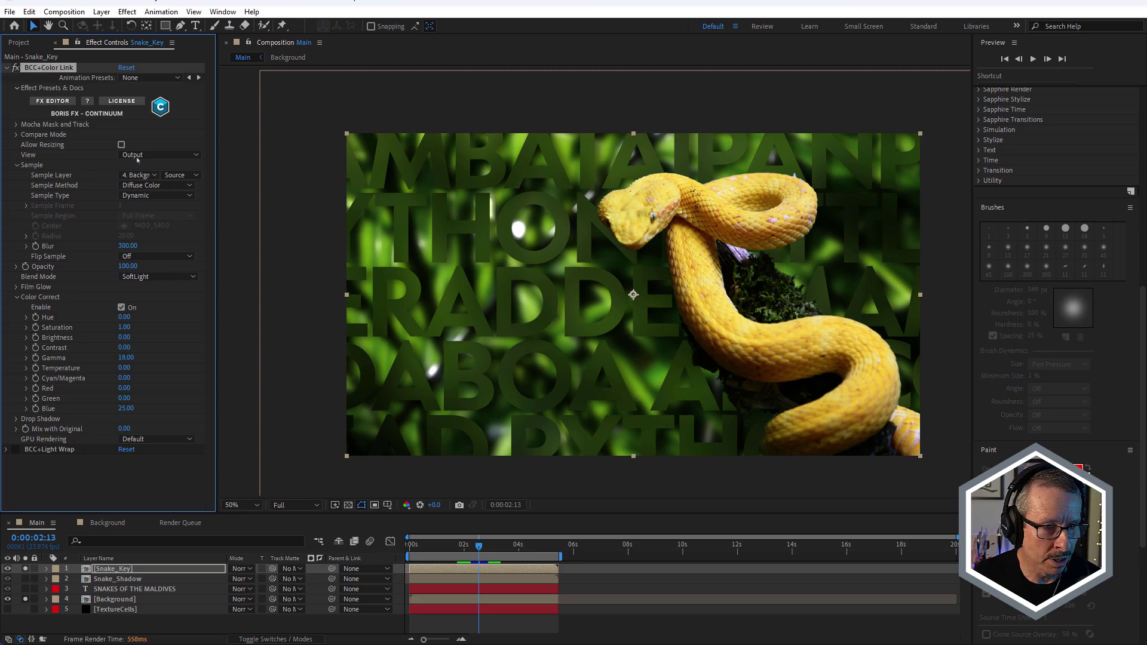
pyautogui.click(126, 68)
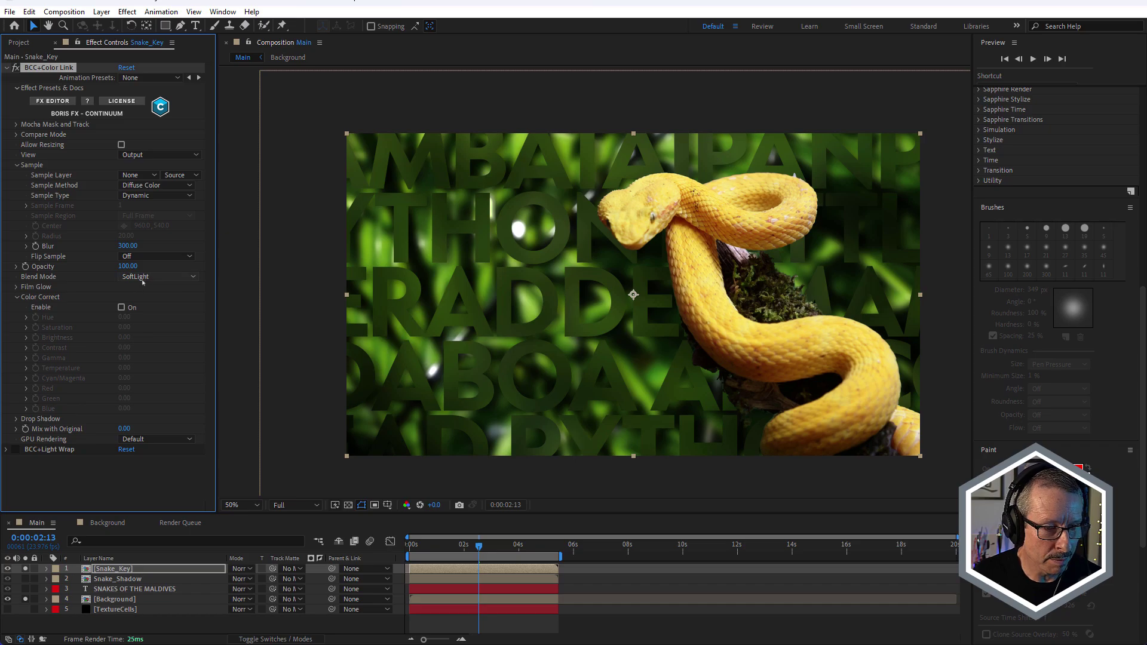
# Step: Compare the snake with Color Link off and on, and set the effect's Sample Layer to 4. Background
pyautogui.click(14, 69)
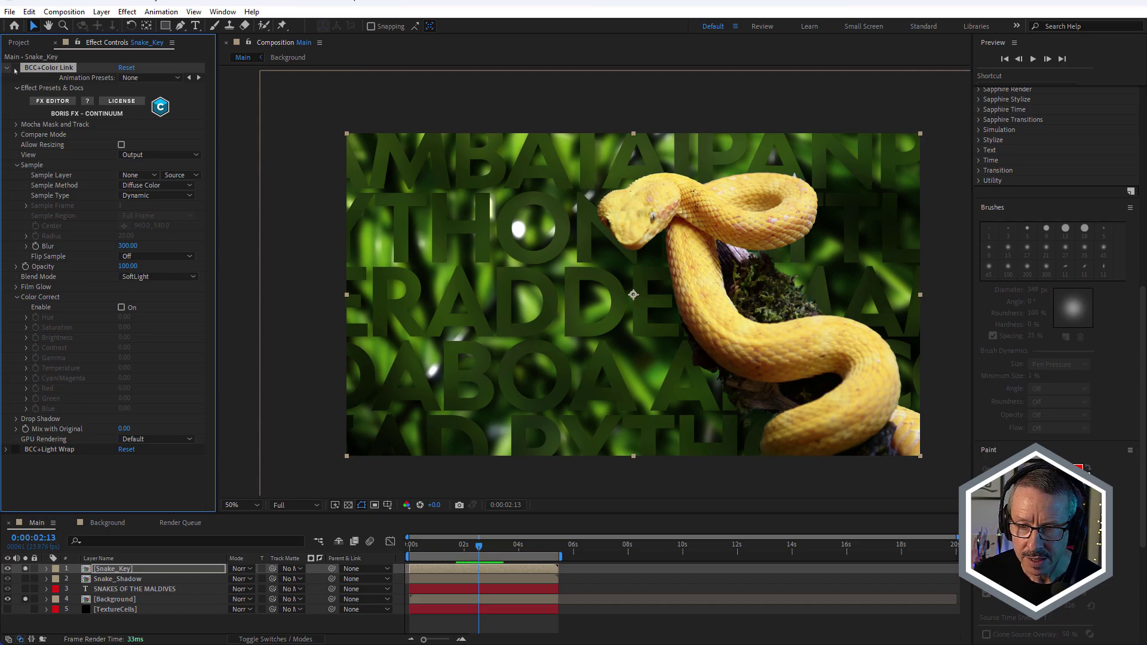
pyautogui.click(15, 69)
pyautogui.click(15, 70)
pyautogui.click(15, 69)
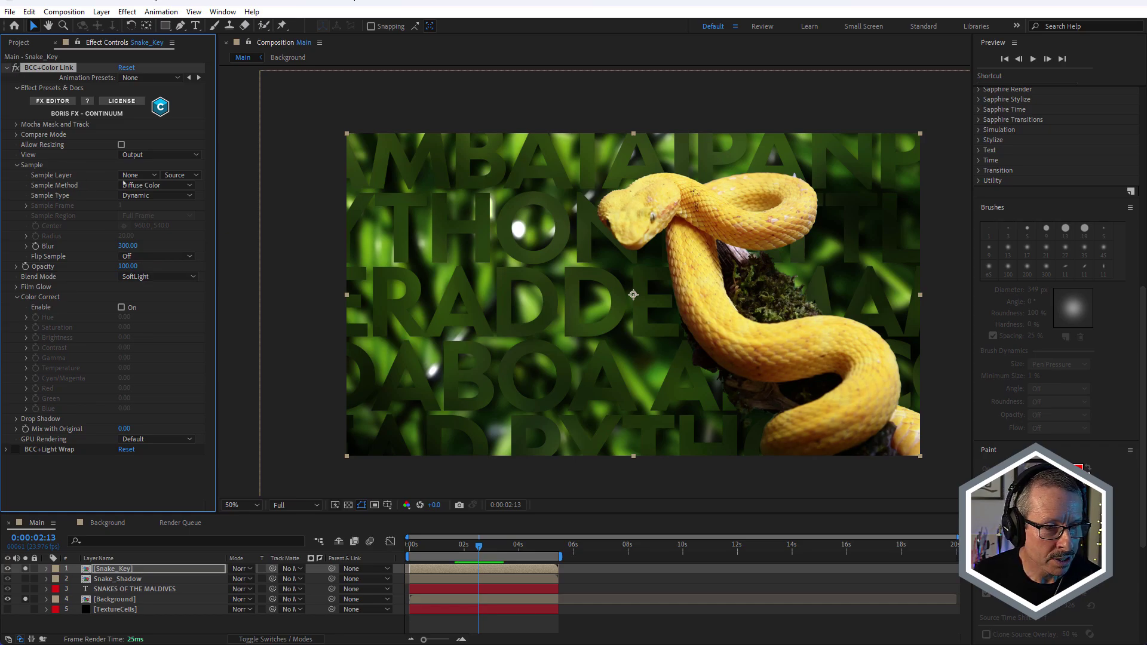
pyautogui.click(138, 175)
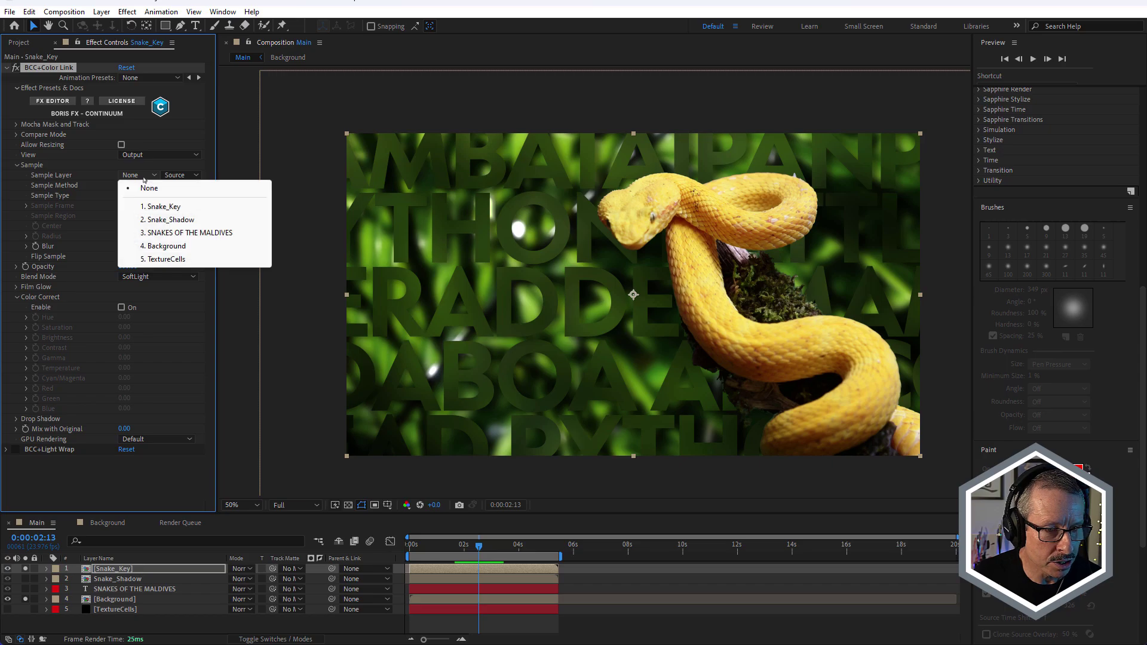
pyautogui.click(162, 246)
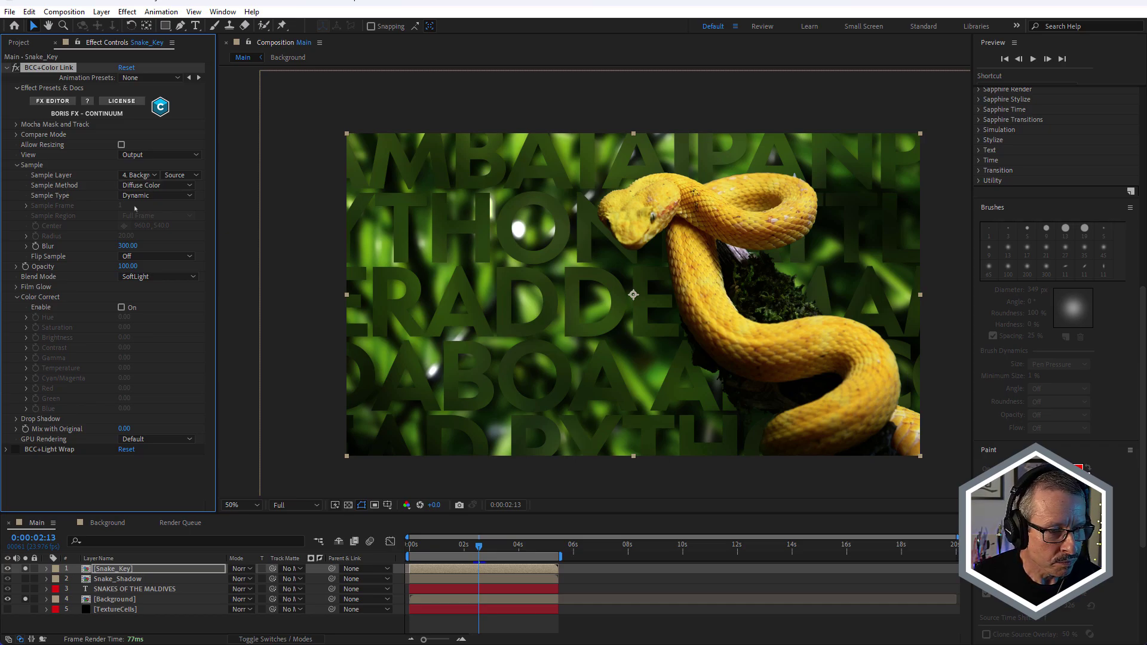
# Step: Try a Color Link sample Blur of 0, inspect the snake up close, and undo the blur change
pyautogui.moveTo(132, 245); pyautogui.dragTo(54, 247)
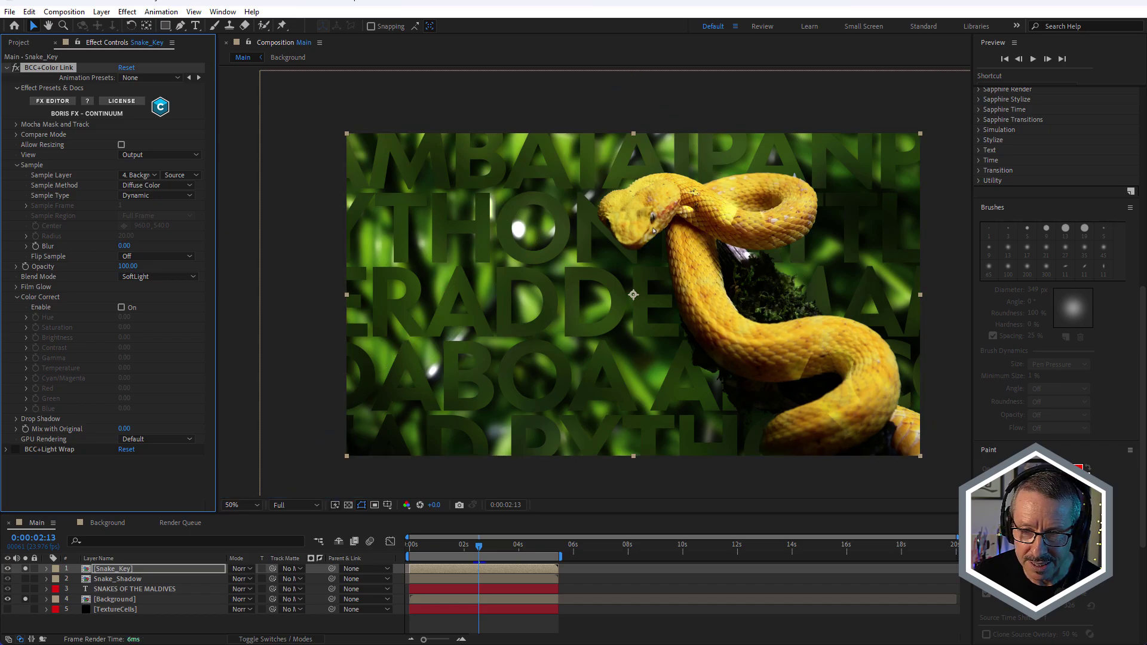
pyautogui.scroll(2, 758, 212)
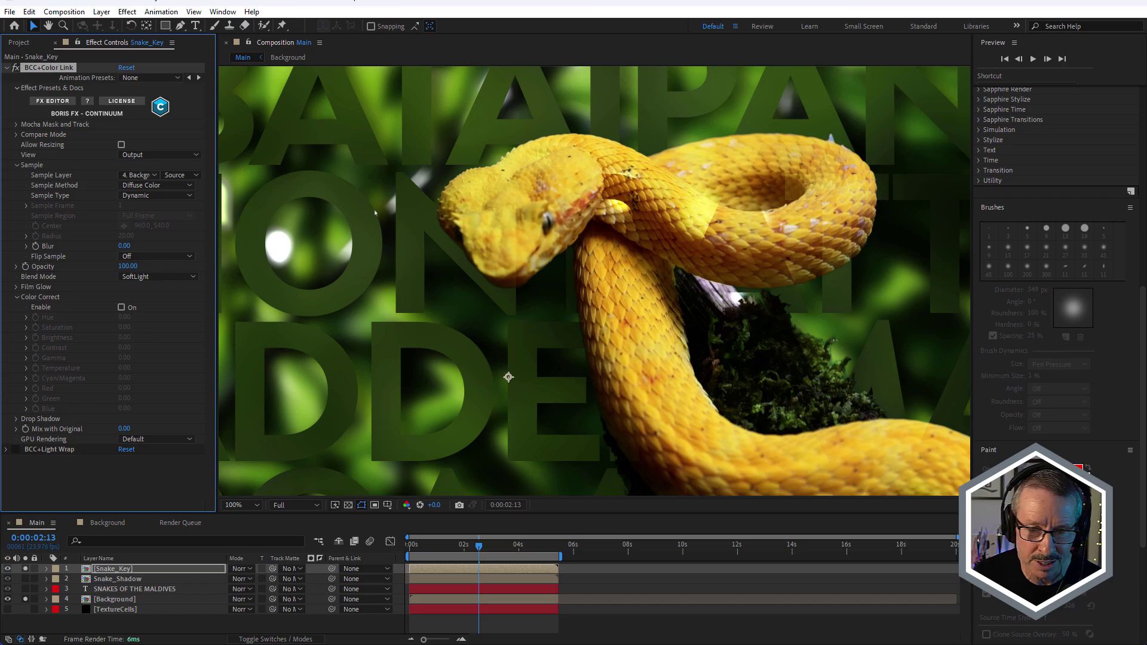
pyautogui.scroll(-2, 793, 230)
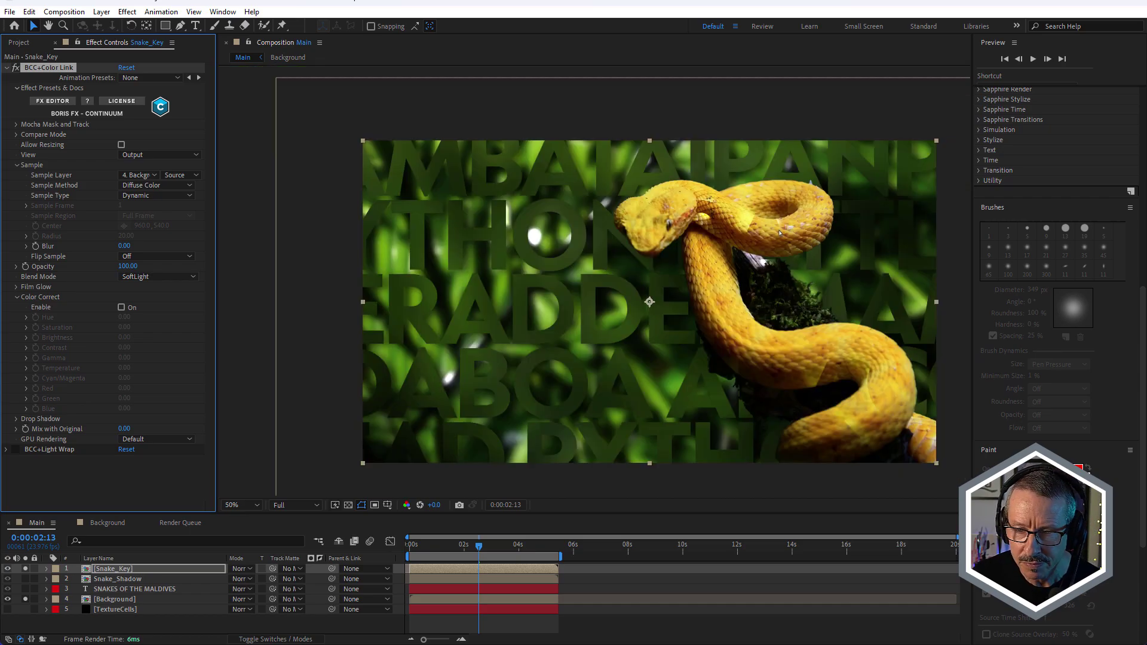
pyautogui.hotkey('ctrl', 'z')
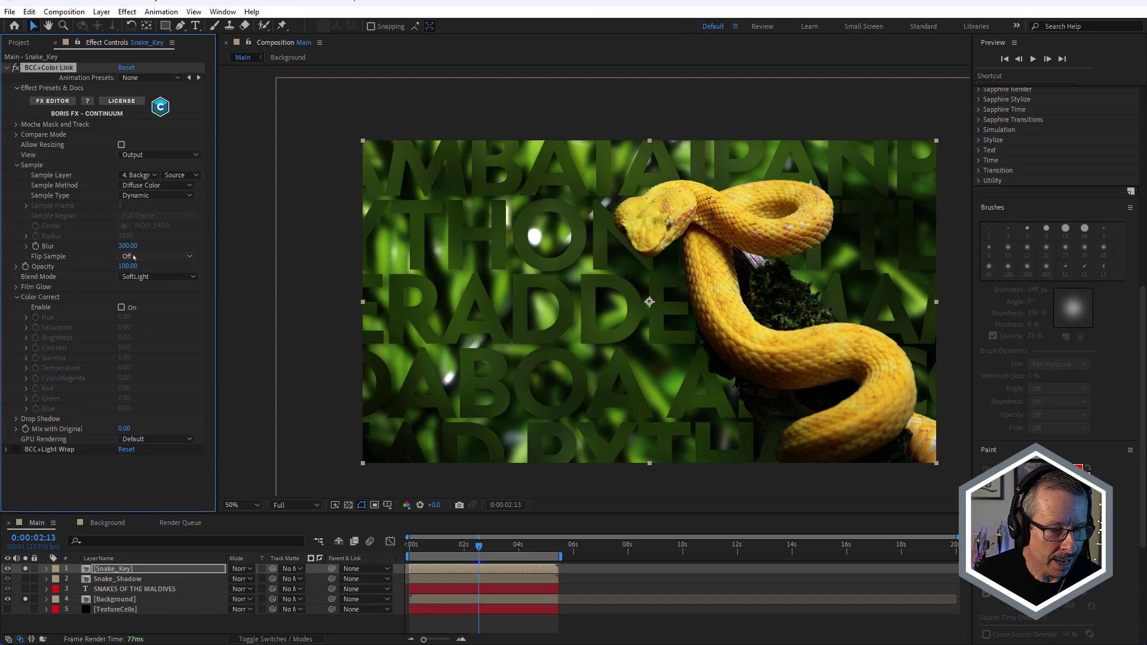
# Step: Set Color Link's Flip Sample to Flip X, also trying Flip Y and undoing it
pyautogui.click(157, 257)
pyautogui.click(154, 283)
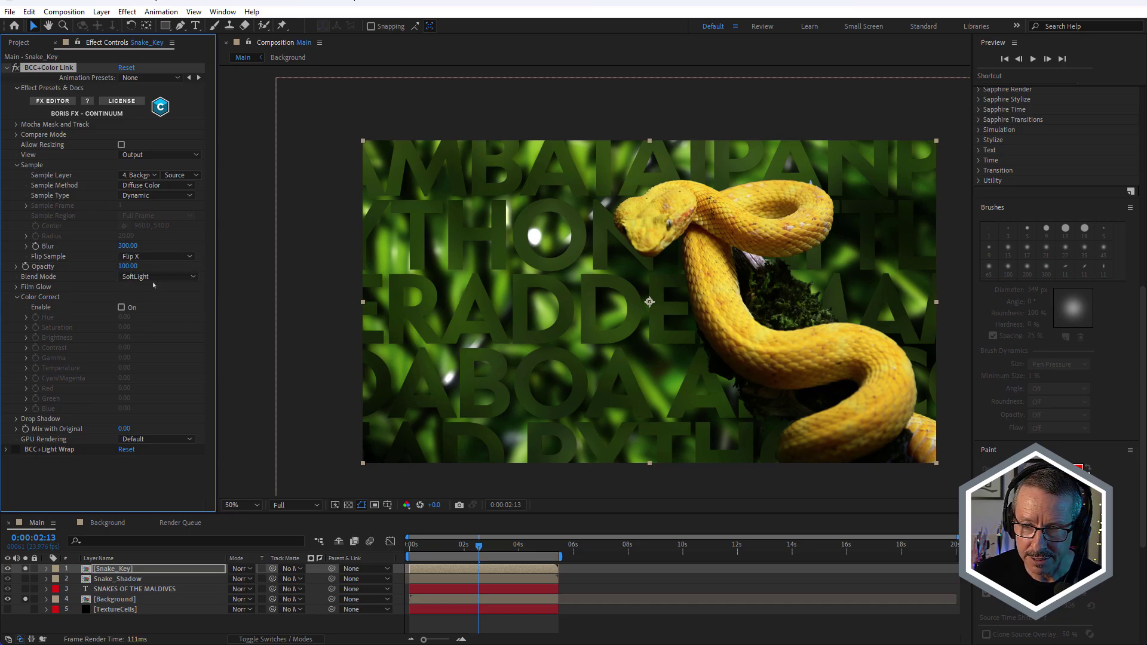
pyautogui.click(166, 261)
pyautogui.click(153, 294)
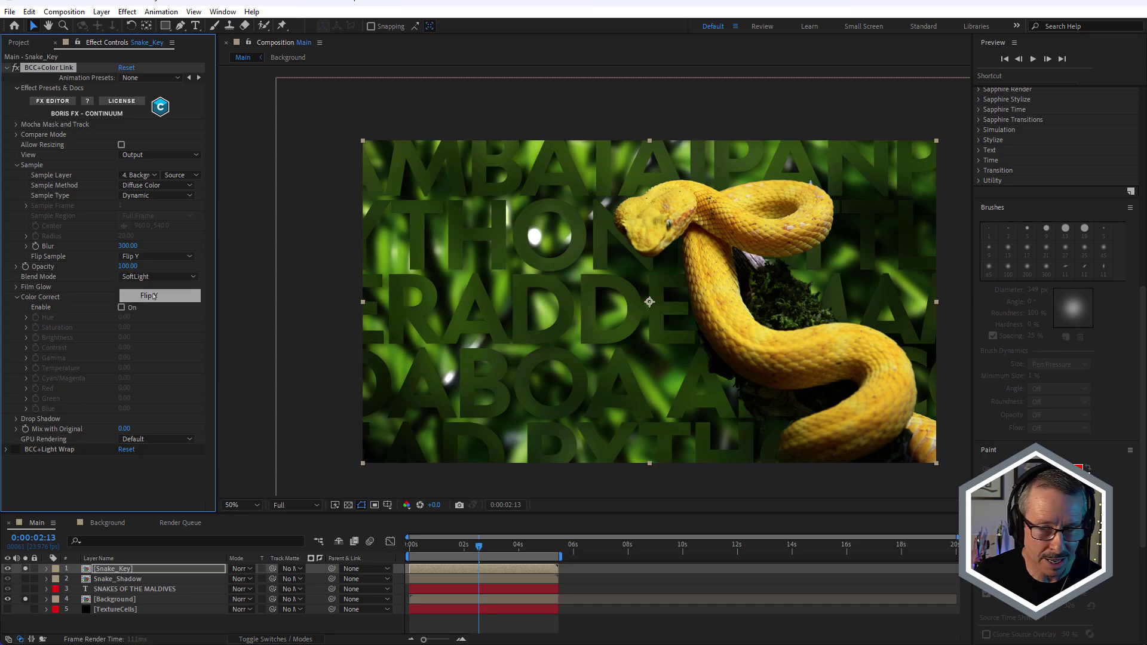
pyautogui.hotkey('ctrl', 'z')
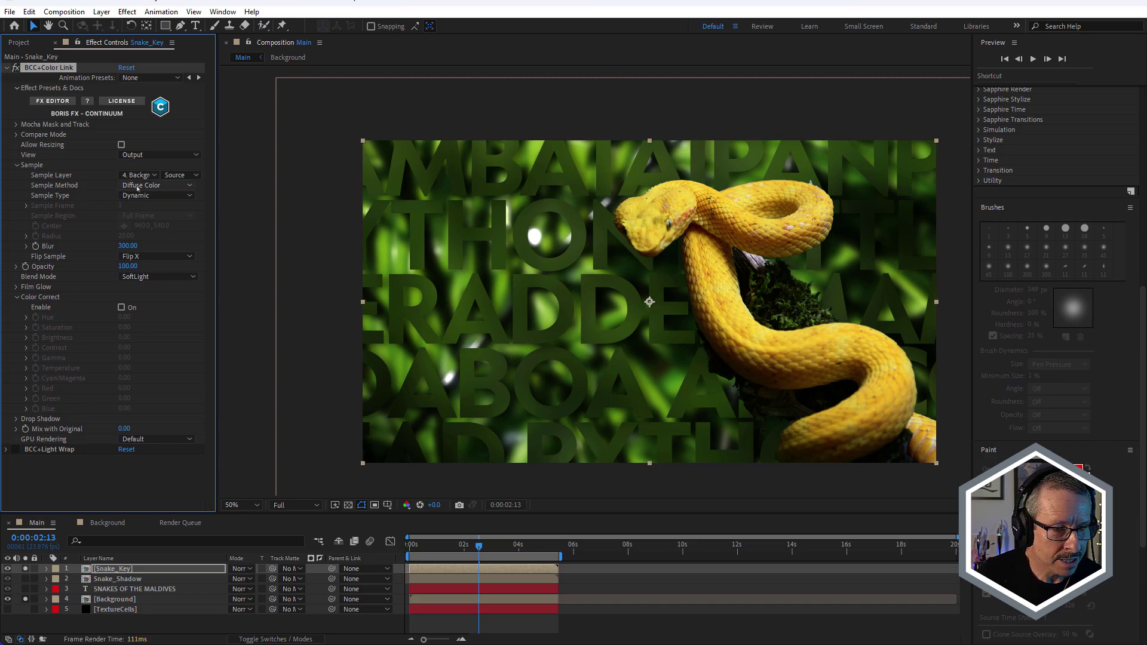
# Step: Try Average, Median, Brightest and Darkest as Color Link's Sample Method, and return it to Diffuse Color
pyautogui.click(153, 185)
pyautogui.click(151, 199)
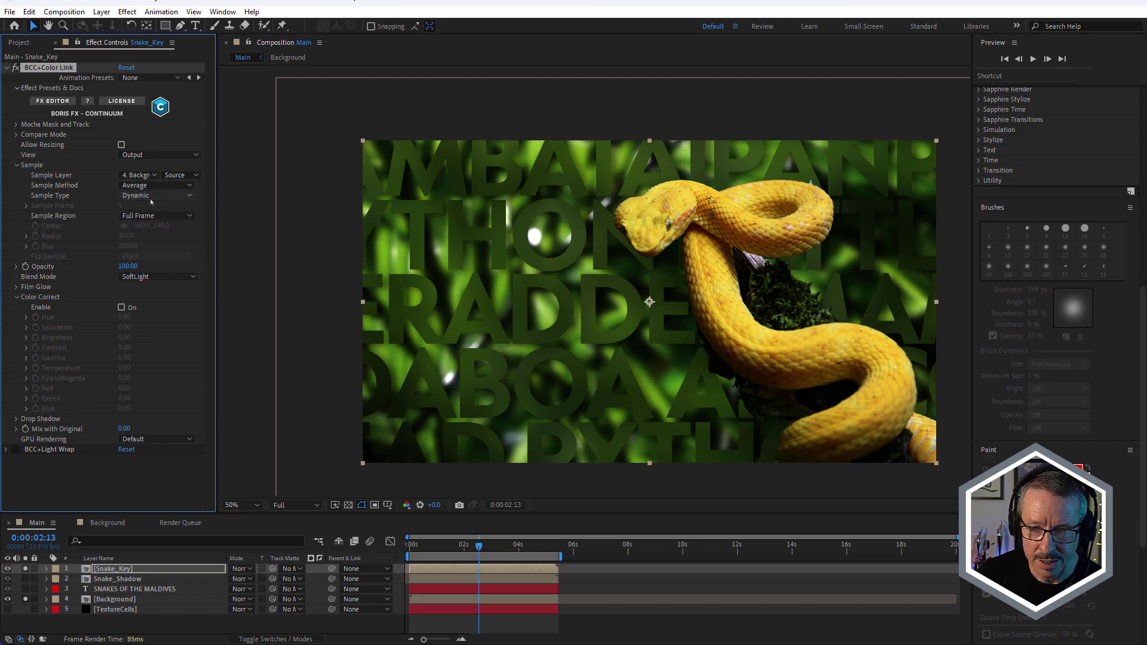
pyautogui.click(154, 185)
pyautogui.click(157, 213)
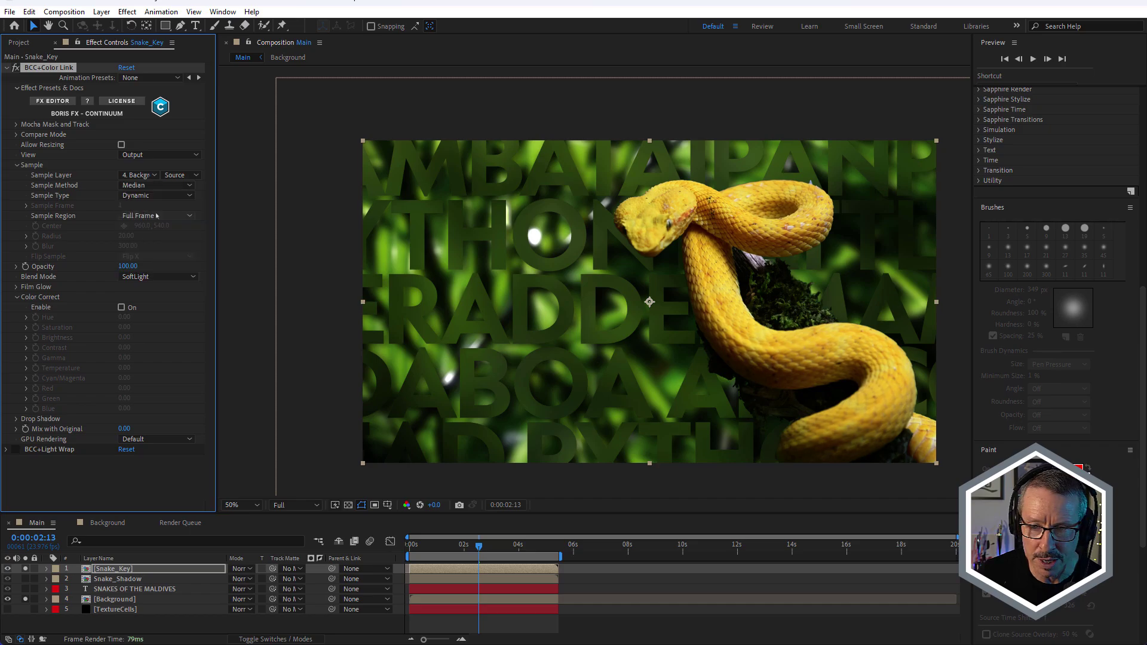
pyautogui.click(155, 186)
pyautogui.click(155, 227)
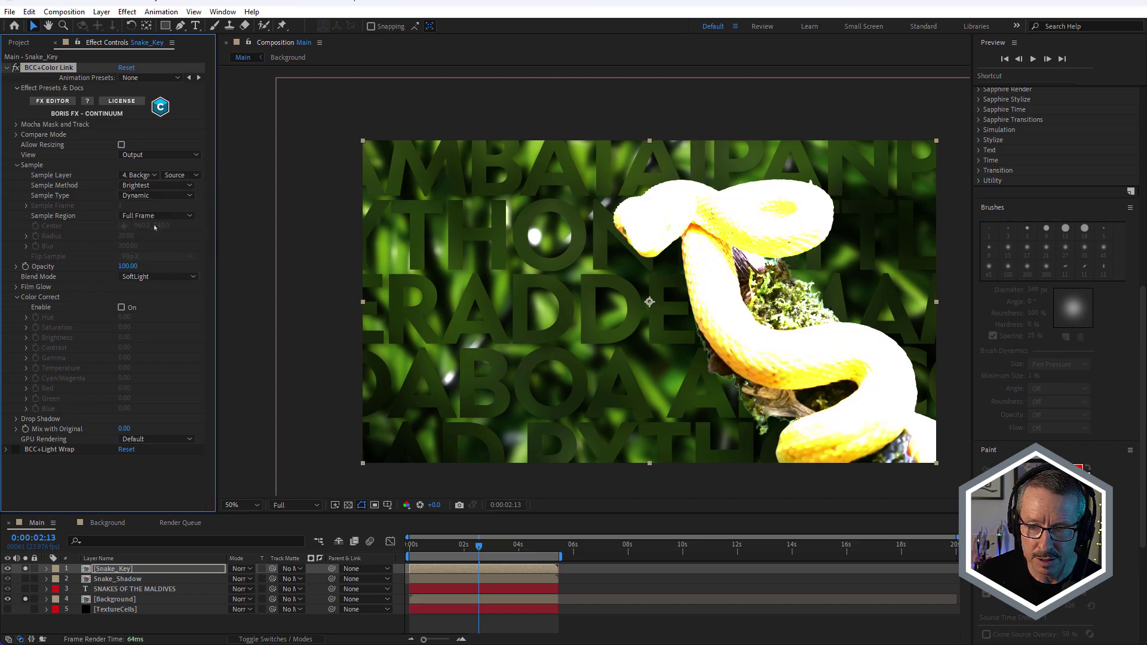
pyautogui.hotkey('ctrl', 'z')
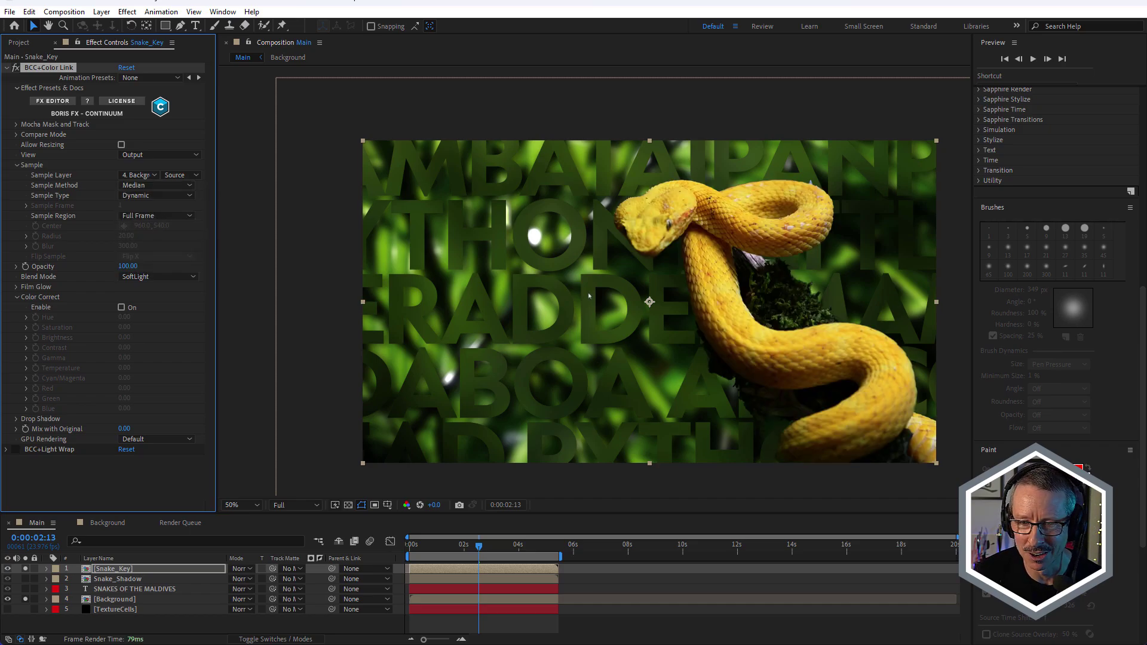
pyautogui.click(154, 186)
pyautogui.click(152, 237)
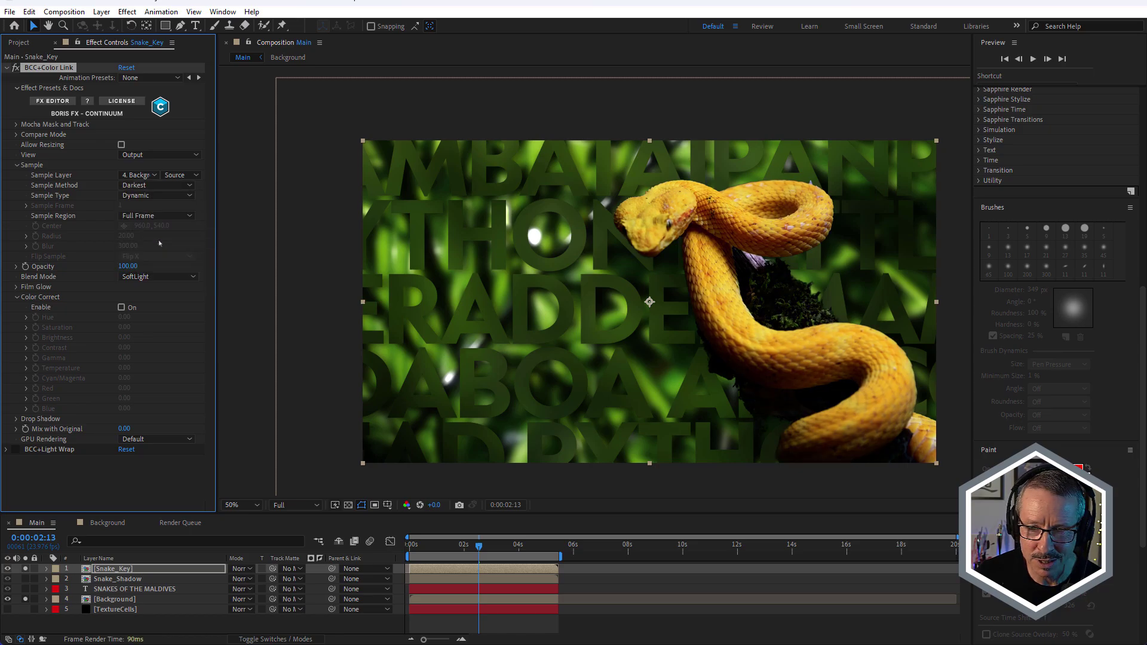
pyautogui.hotkey('ctrl', 'z')
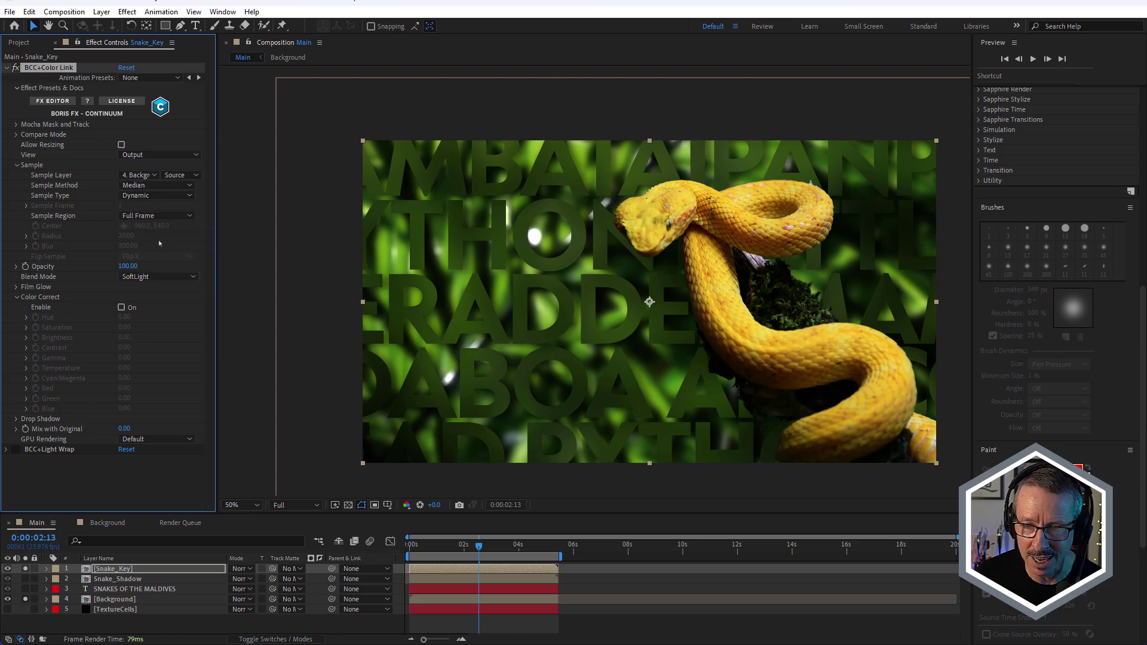
pyautogui.click(146, 186)
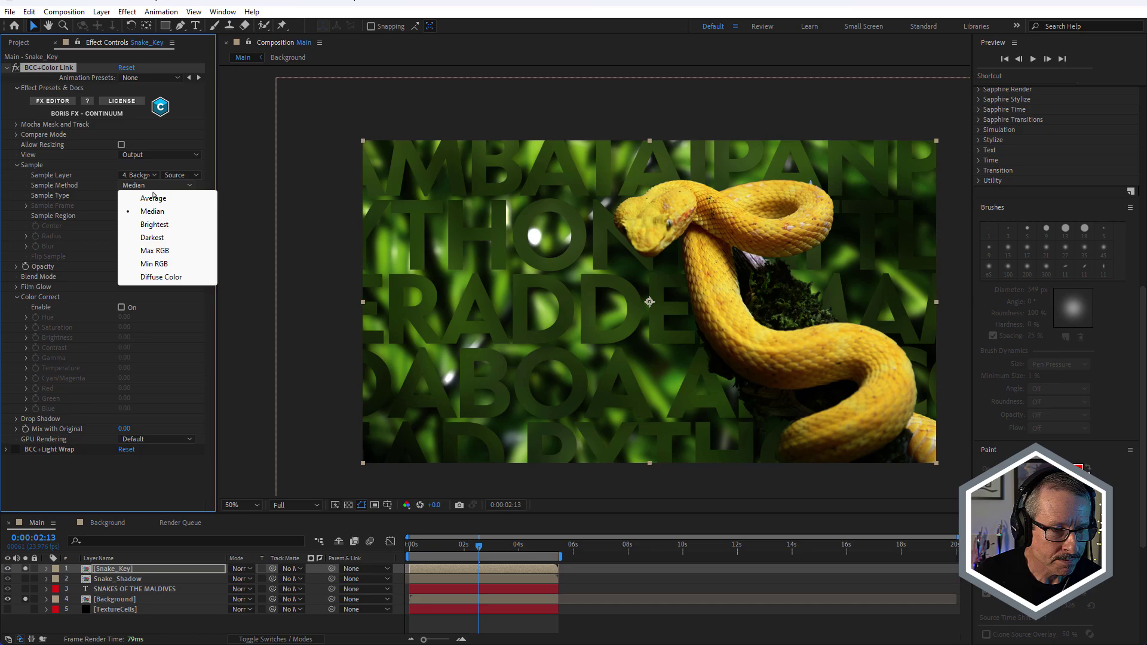
pyautogui.click(157, 280)
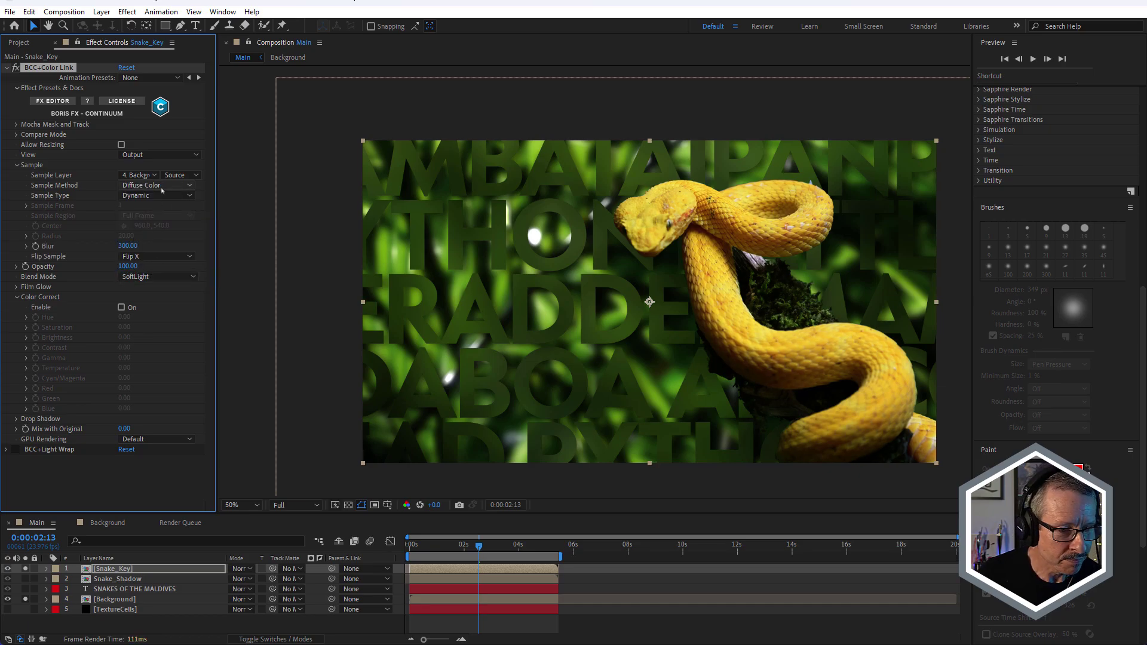
# Step: Try Overlay as Color Link's Blend Mode on the snake, and return it to SoftLight
pyautogui.click(159, 278)
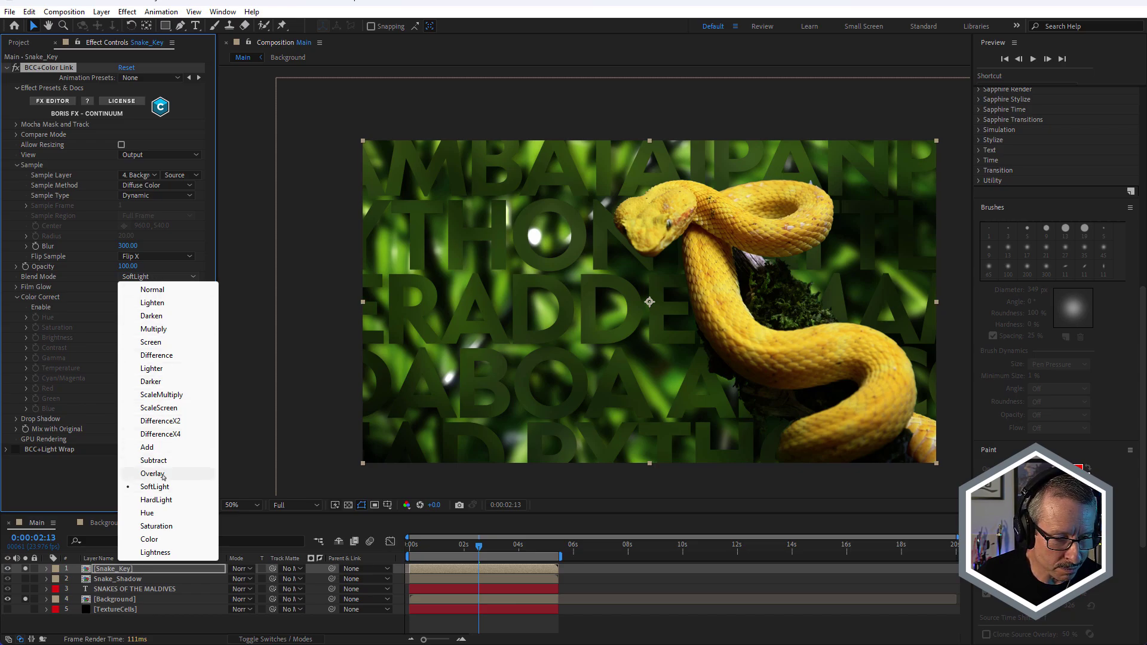
pyautogui.click(153, 474)
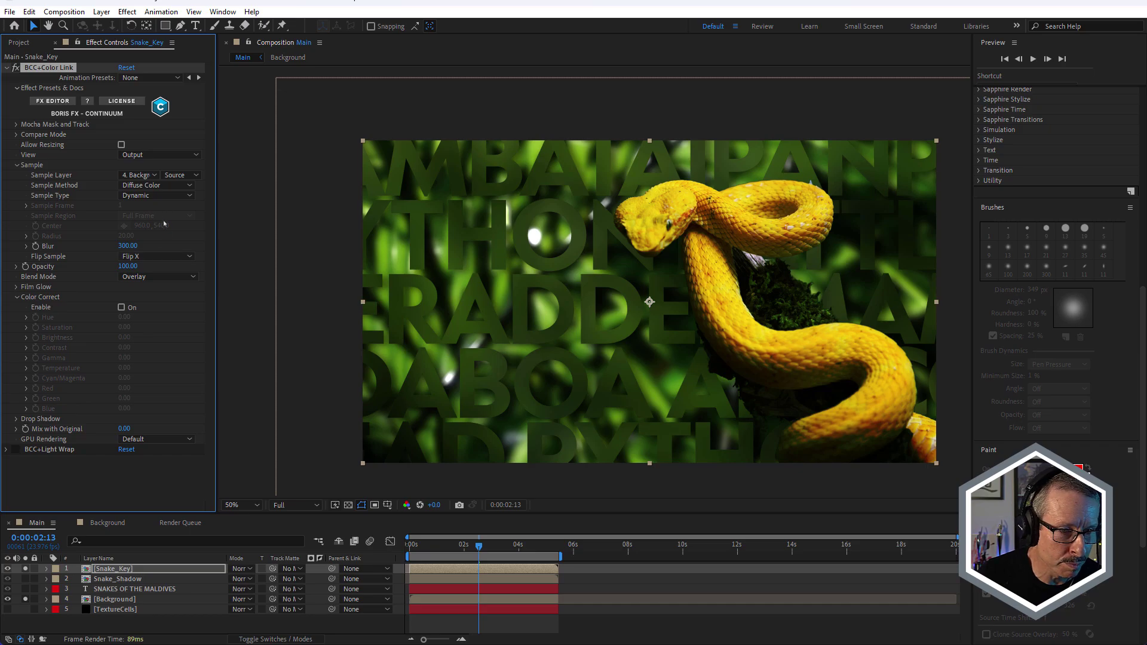
pyautogui.click(152, 276)
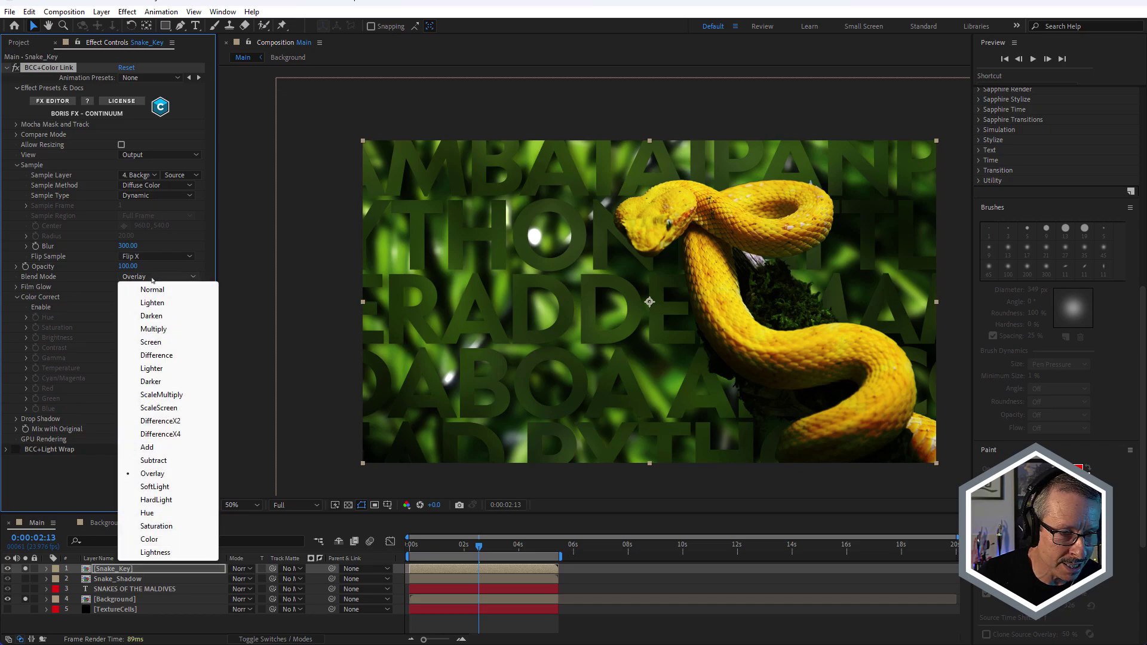
pyautogui.click(155, 487)
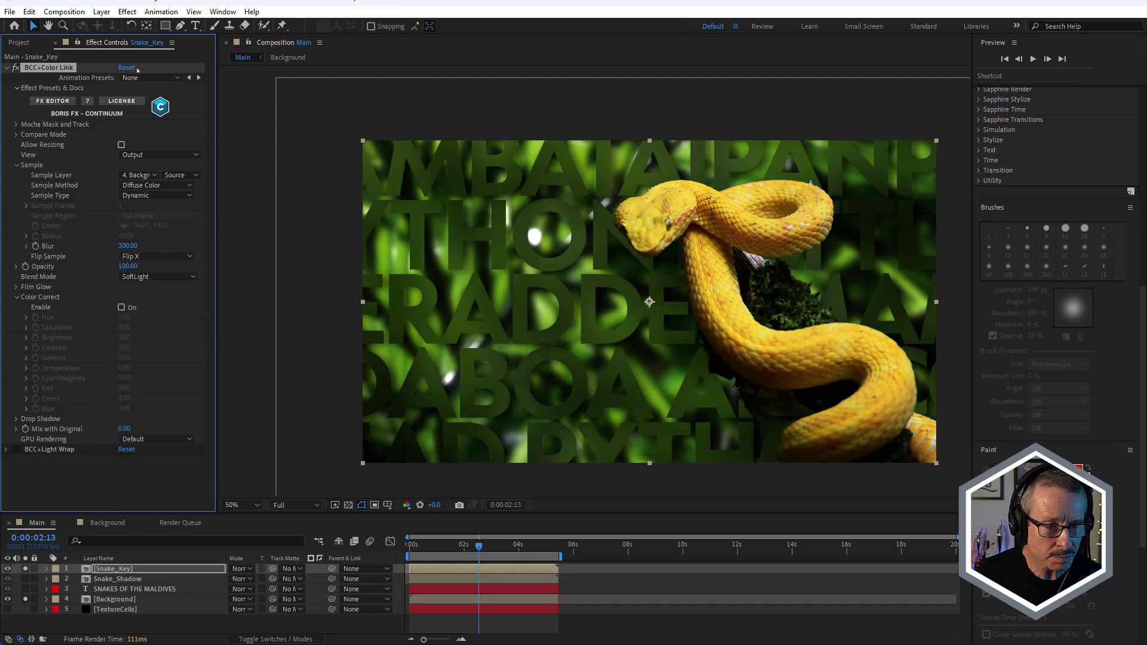
# Step: Toggle Color Link off and on to compare the snake's original and background-matched colors
pyautogui.click(15, 68)
pyautogui.click(16, 68)
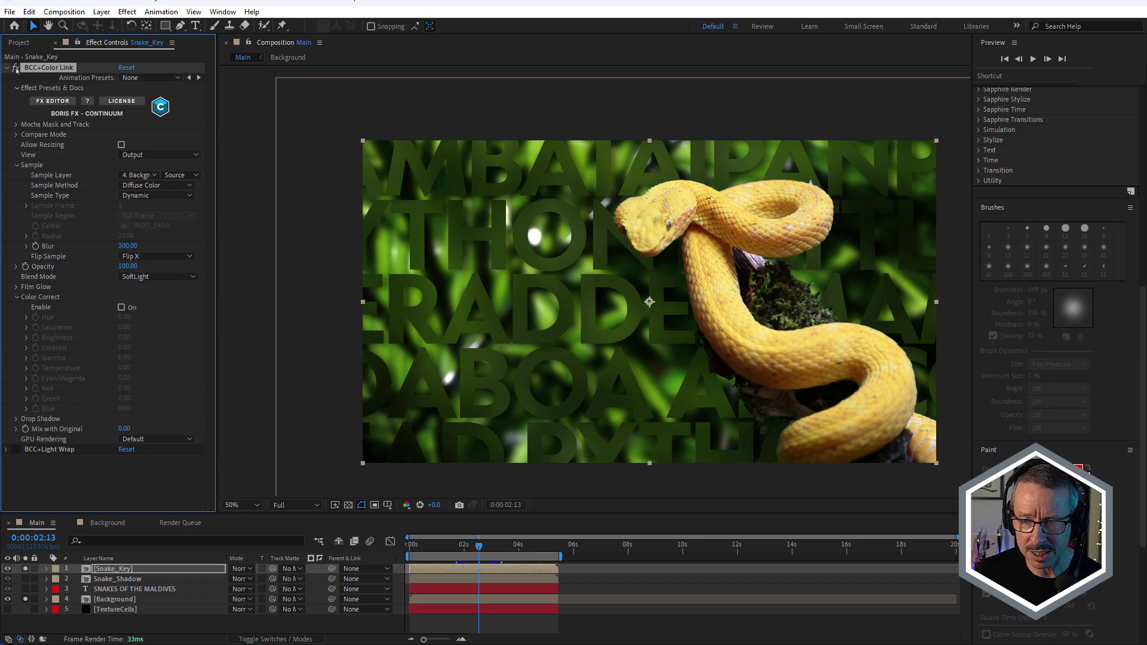
pyautogui.click(15, 68)
pyautogui.click(15, 68)
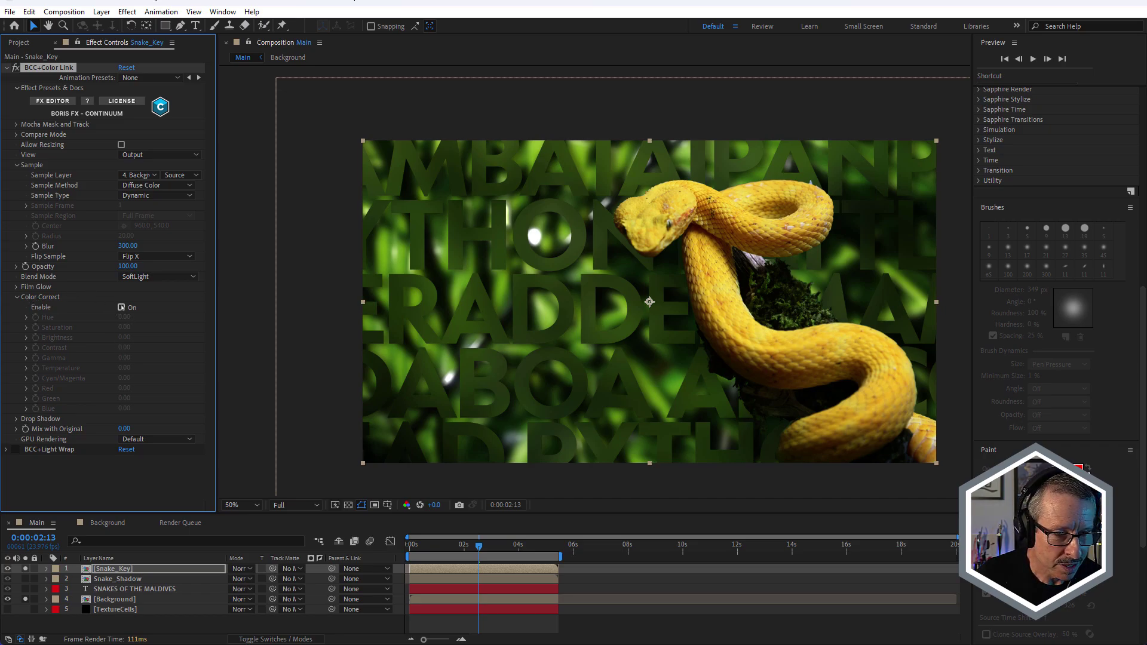
# Step: Enable Color Correct in Color Link on the Snake_Key layer and raise its Gamma to 27
pyautogui.click(121, 307)
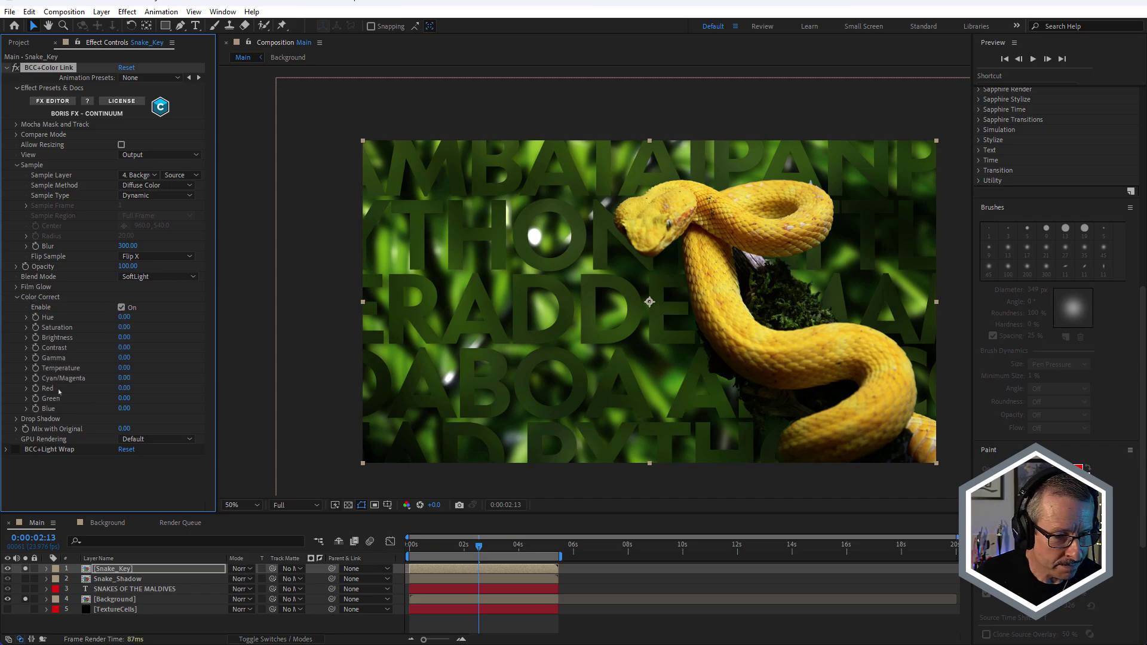
pyautogui.moveTo(123, 357); pyautogui.dragTo(139, 363)
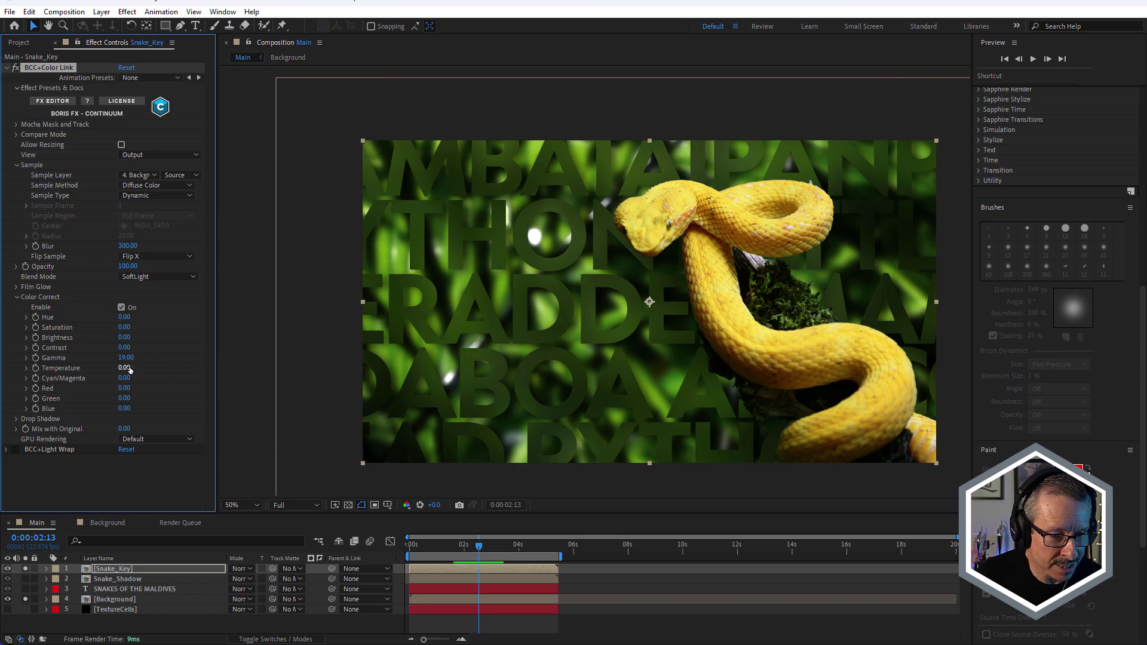
pyautogui.moveTo(127, 361); pyautogui.dragTo(129, 358)
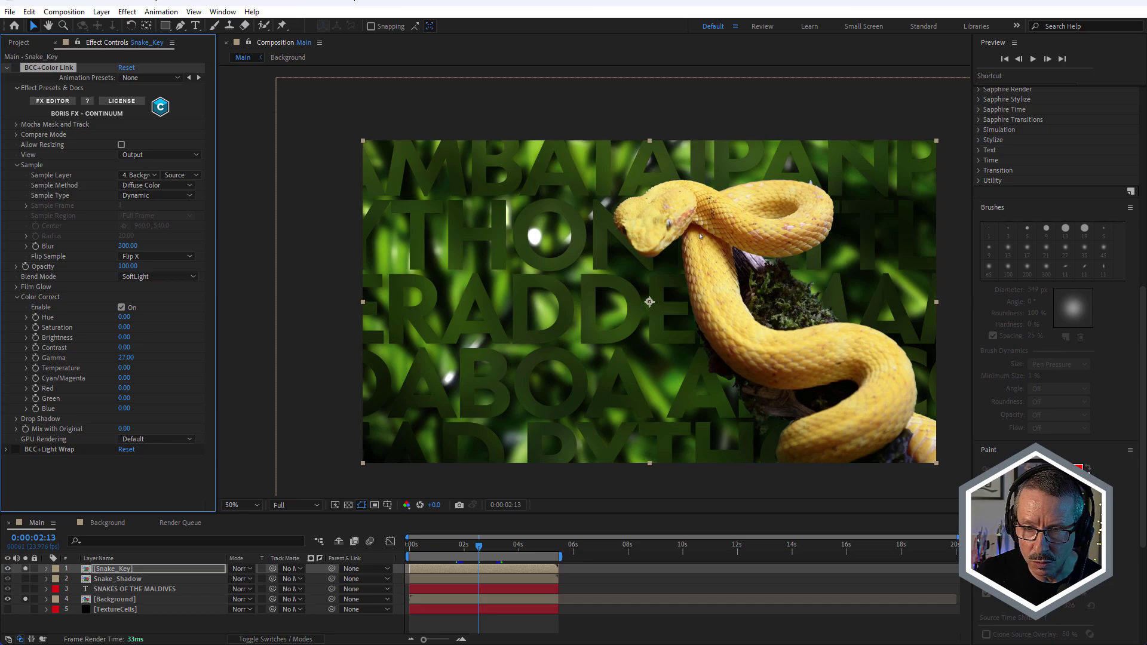
# Step: Toggle Color Link on the Snake_Key layer to compare the snake's original and gamma-corrected colors, and leave it enabled
pyautogui.scroll(2, 701, 236)
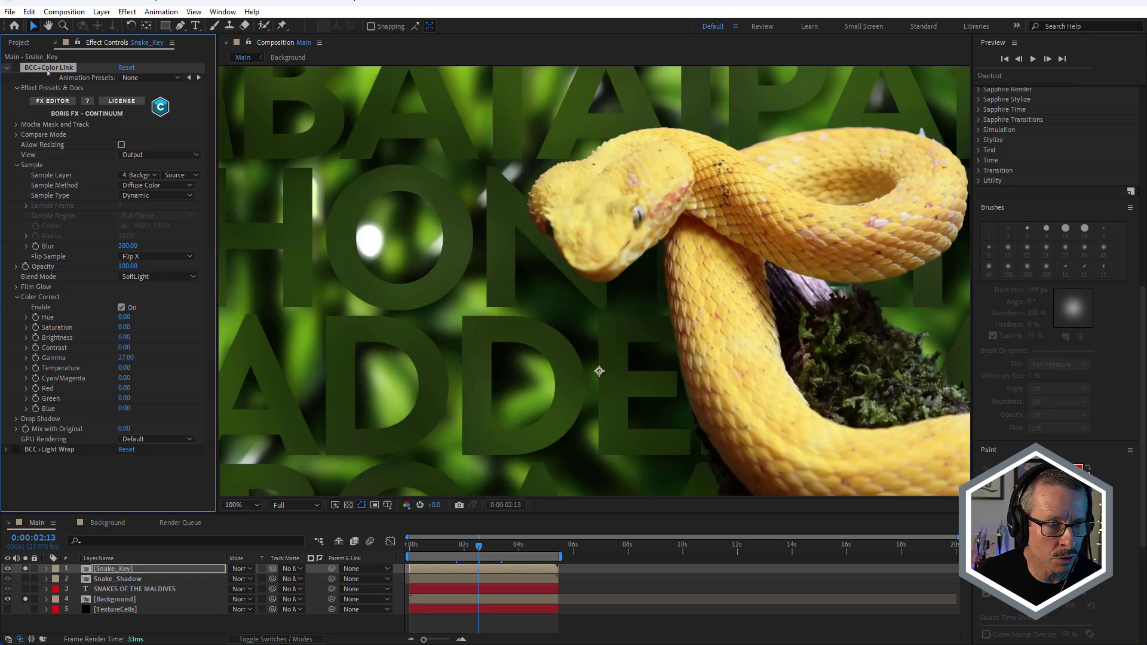
pyautogui.click(16, 68)
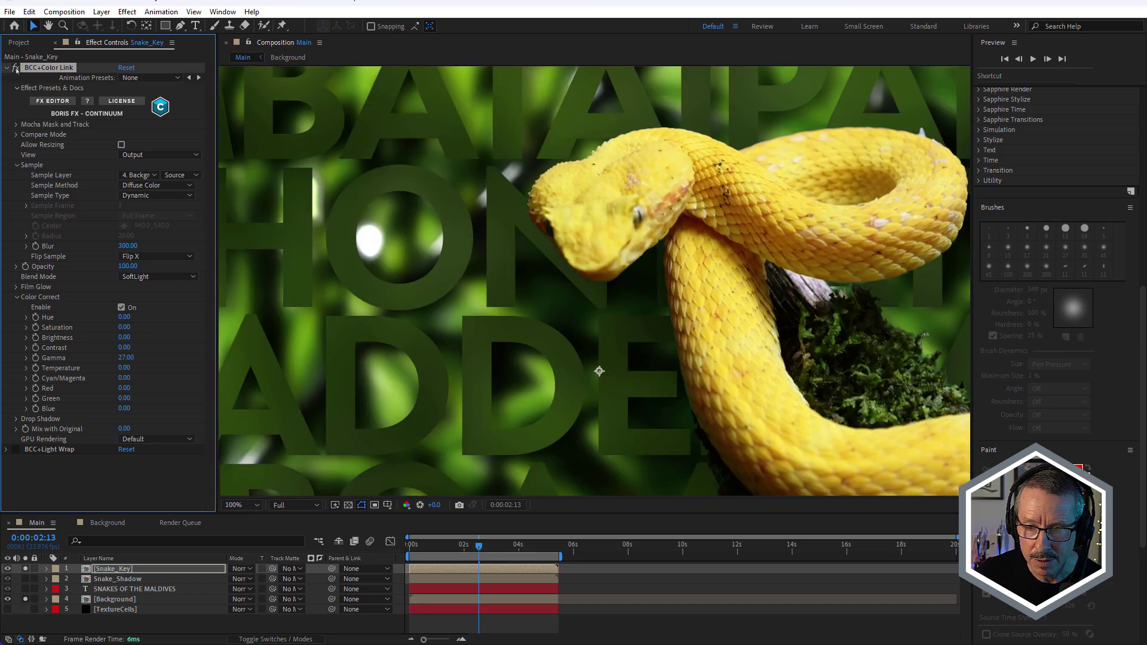
pyautogui.click(15, 68)
pyautogui.click(15, 68)
pyautogui.click(16, 68)
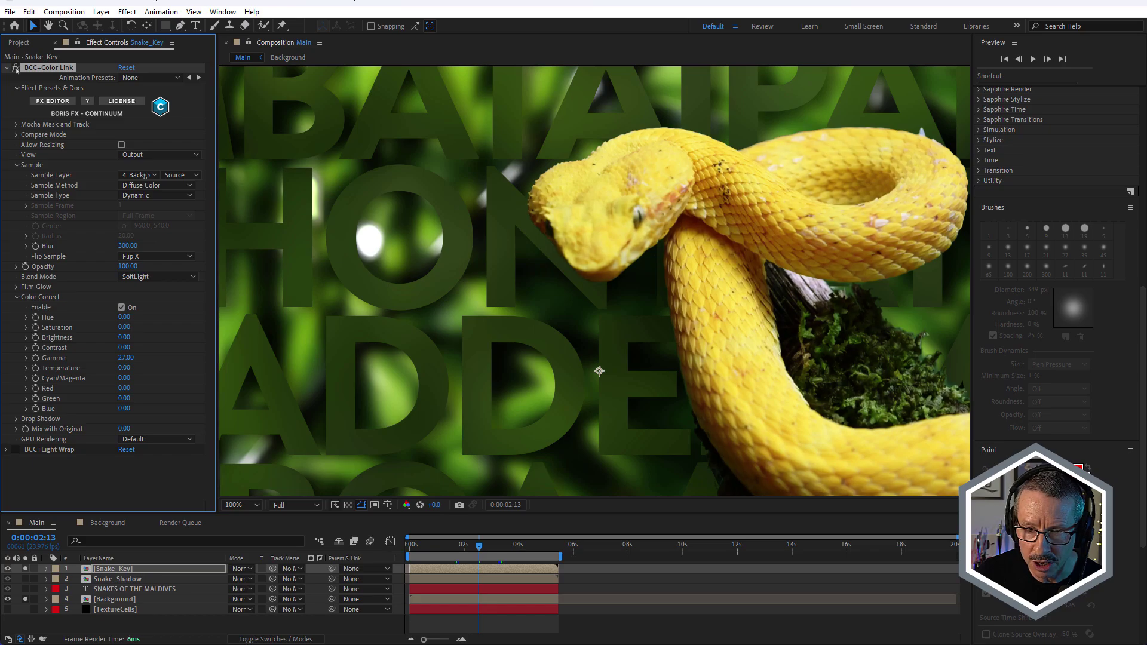
pyautogui.click(15, 68)
pyautogui.click(16, 68)
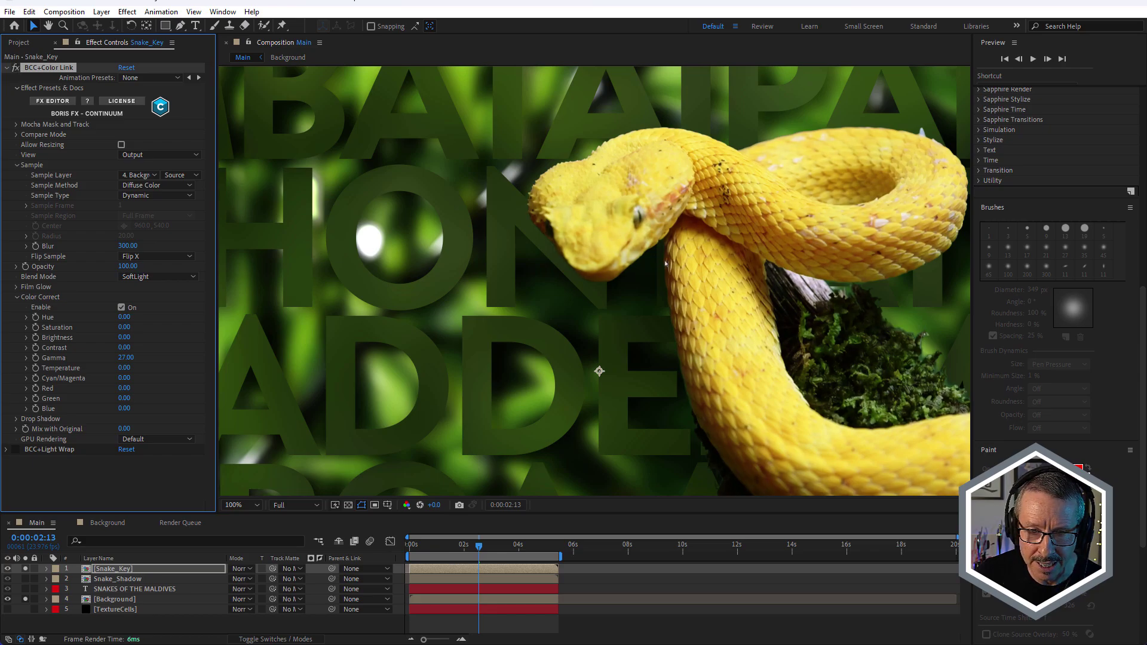
pyautogui.press(',')
pyautogui.press(',')
pyautogui.press('.')
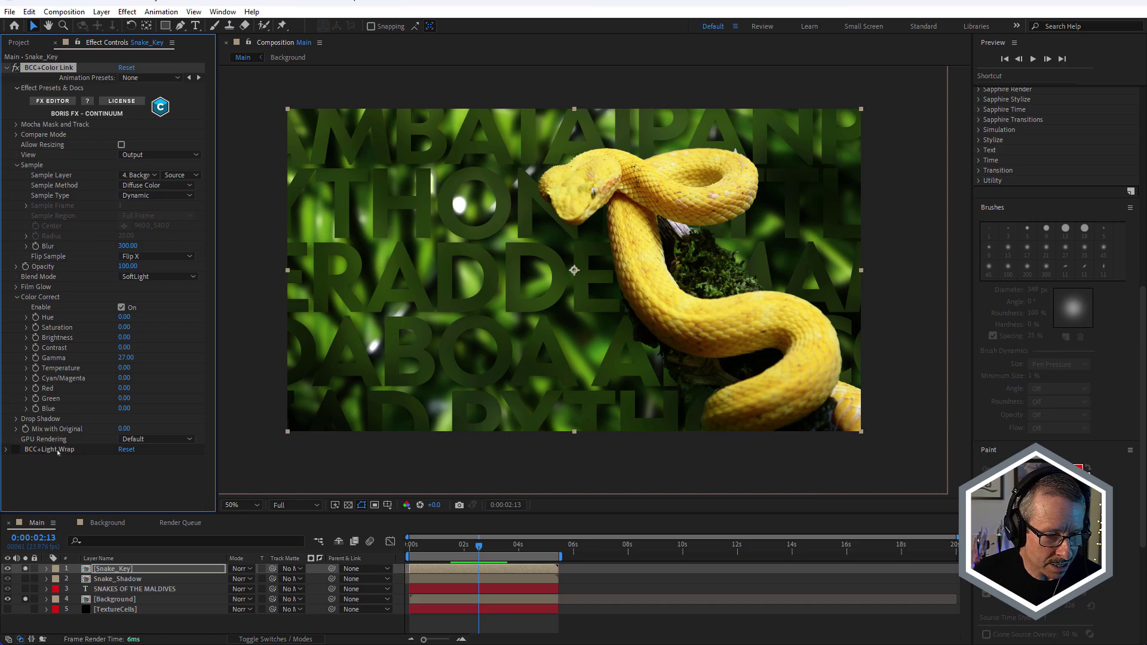
# Step: Expand and enable BCC+Light Wrap on the Snake_Key layer, comparing the snake's head with and without it
pyautogui.click(33, 451)
pyautogui.click(6, 450)
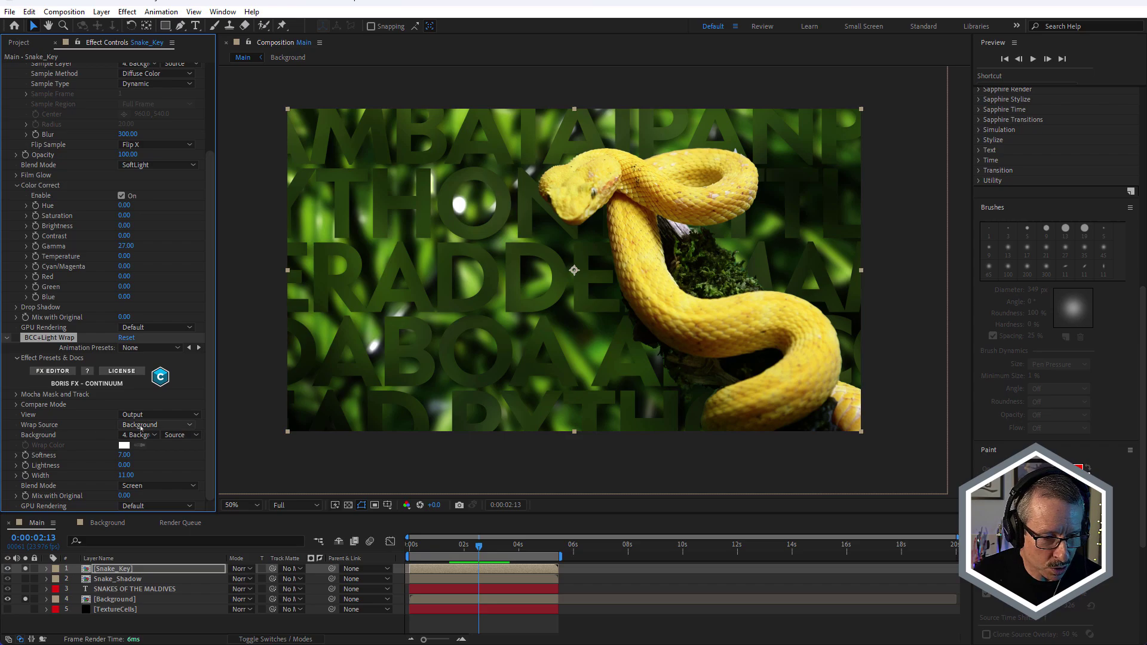
pyautogui.scroll(2, 612, 152)
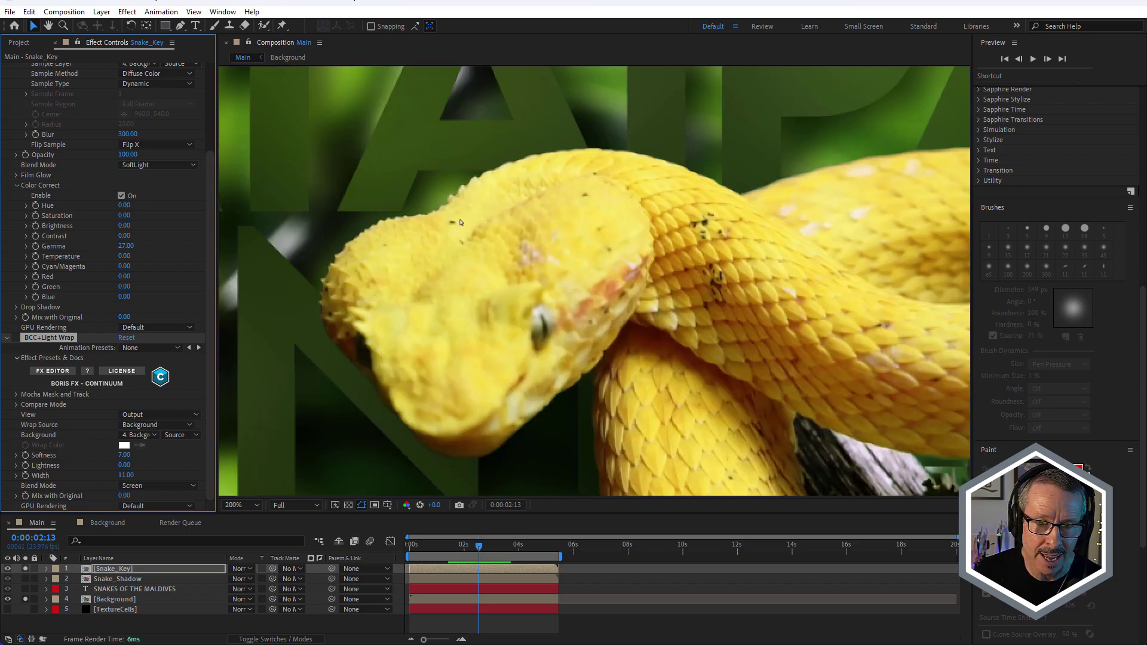
pyautogui.click(17, 338)
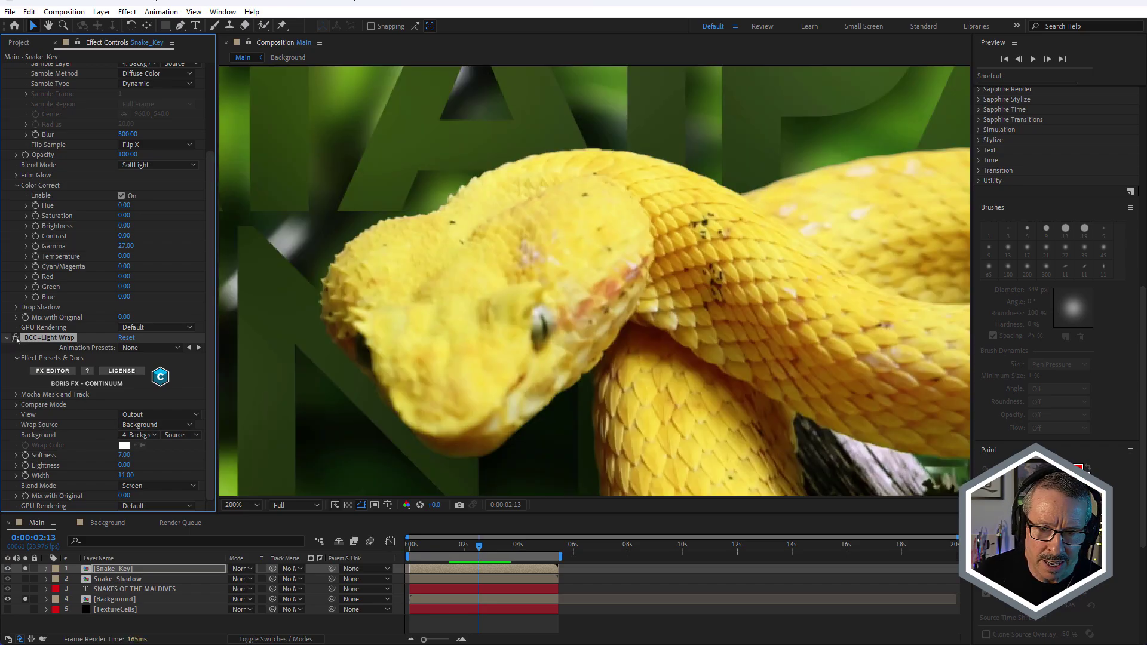
pyautogui.click(16, 338)
pyautogui.click(16, 338)
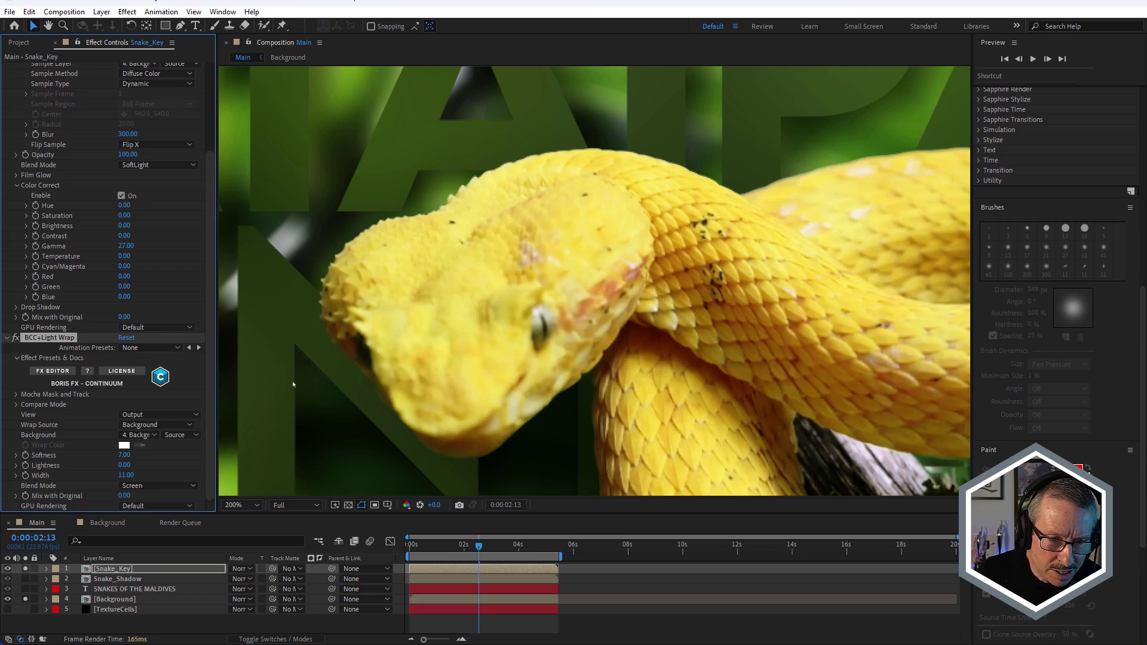
# Step: Toggle Light Wrap off and on to compare the edge pixels around the snake's head up close
pyautogui.scroll(3, 317, 343)
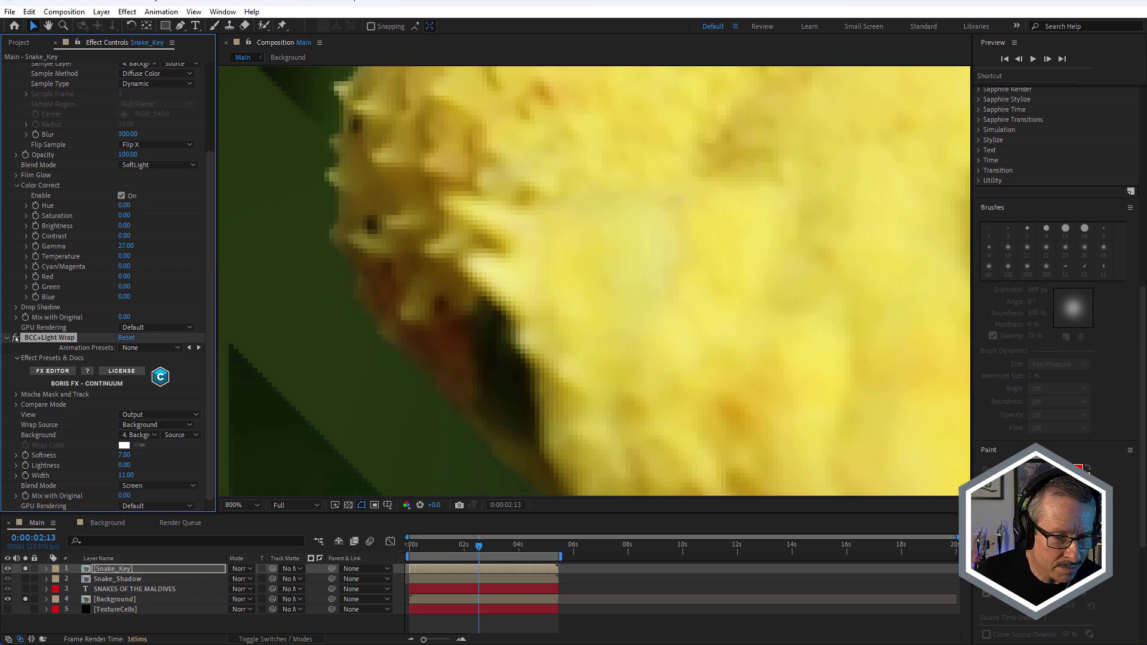
pyautogui.click(17, 338)
pyautogui.click(16, 338)
pyautogui.click(17, 338)
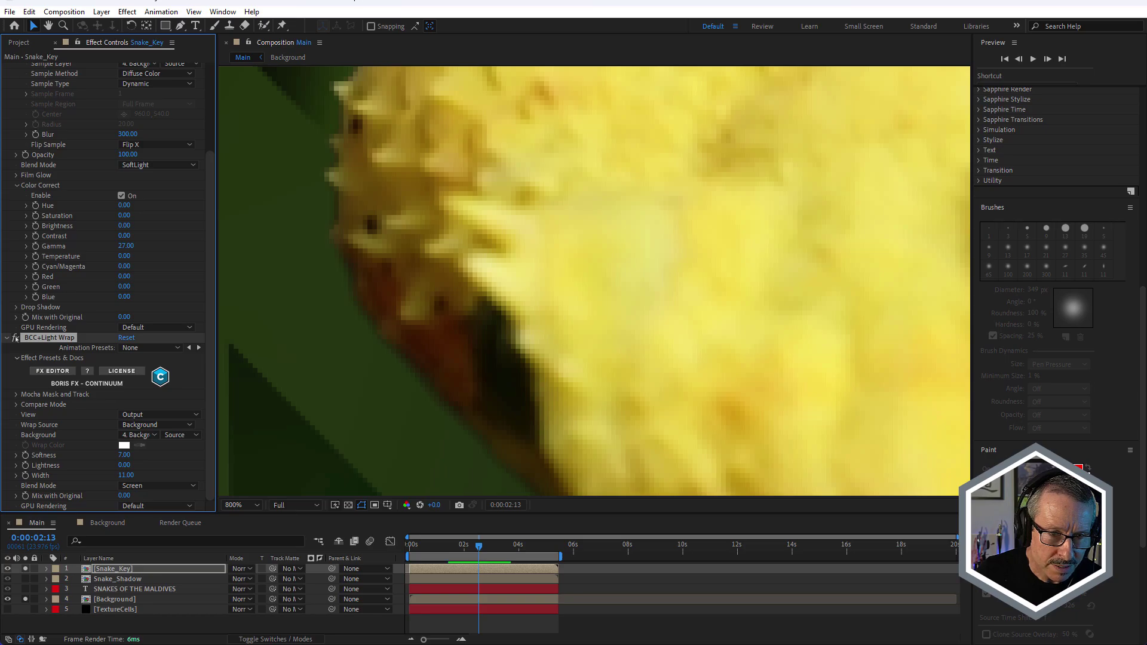
pyautogui.click(16, 338)
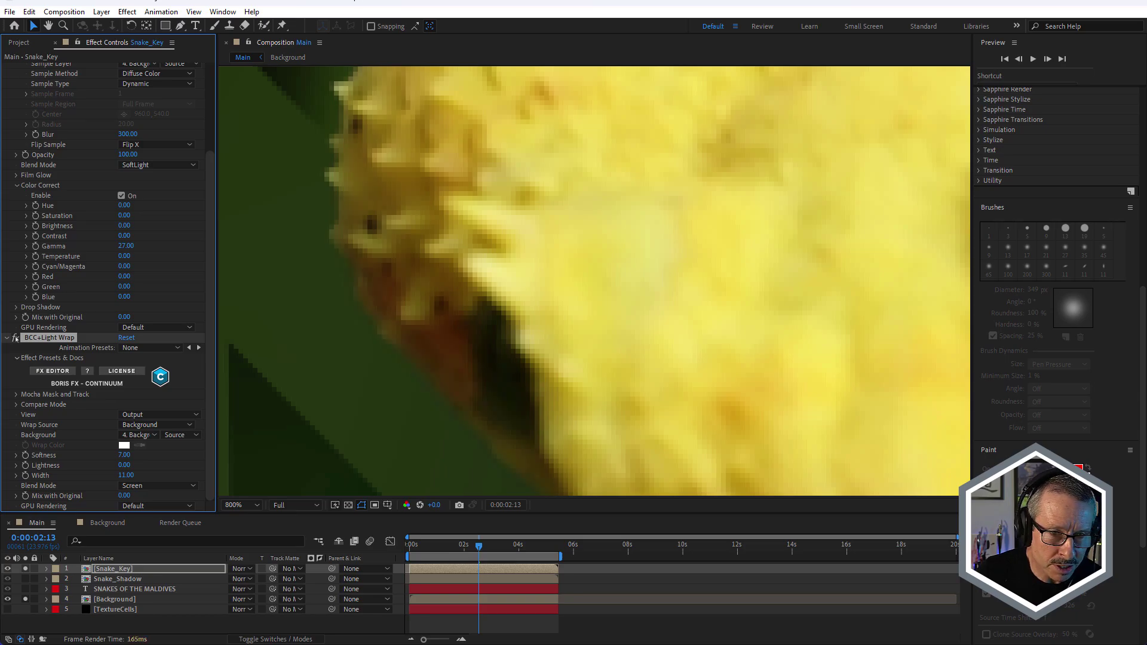
pyautogui.click(16, 338)
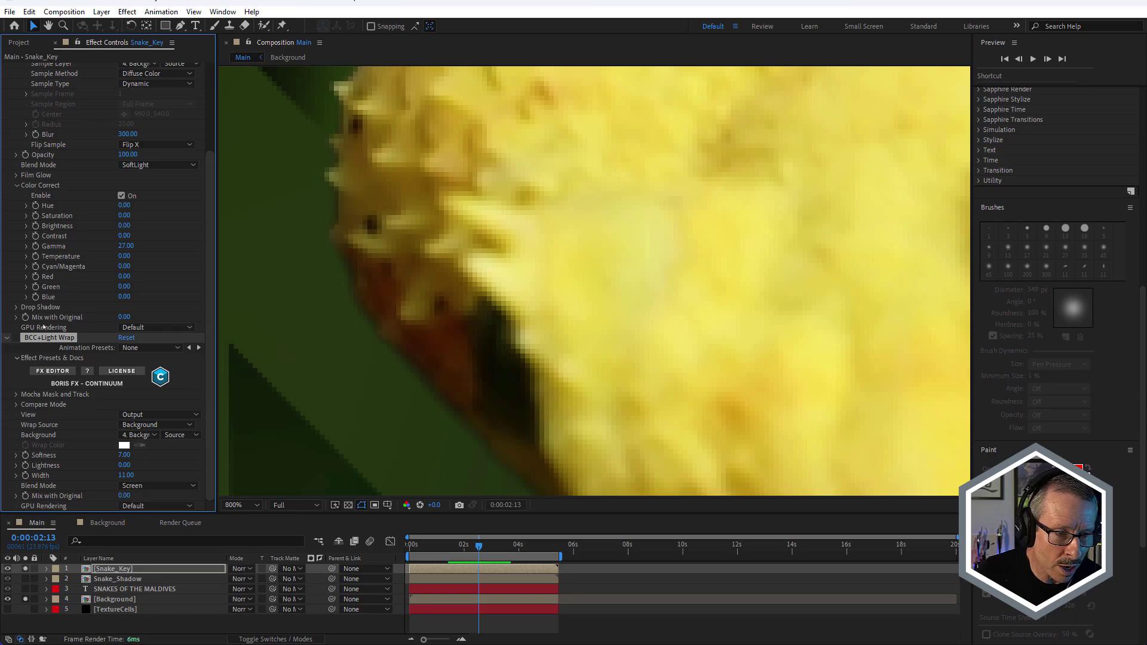
pyautogui.click(17, 339)
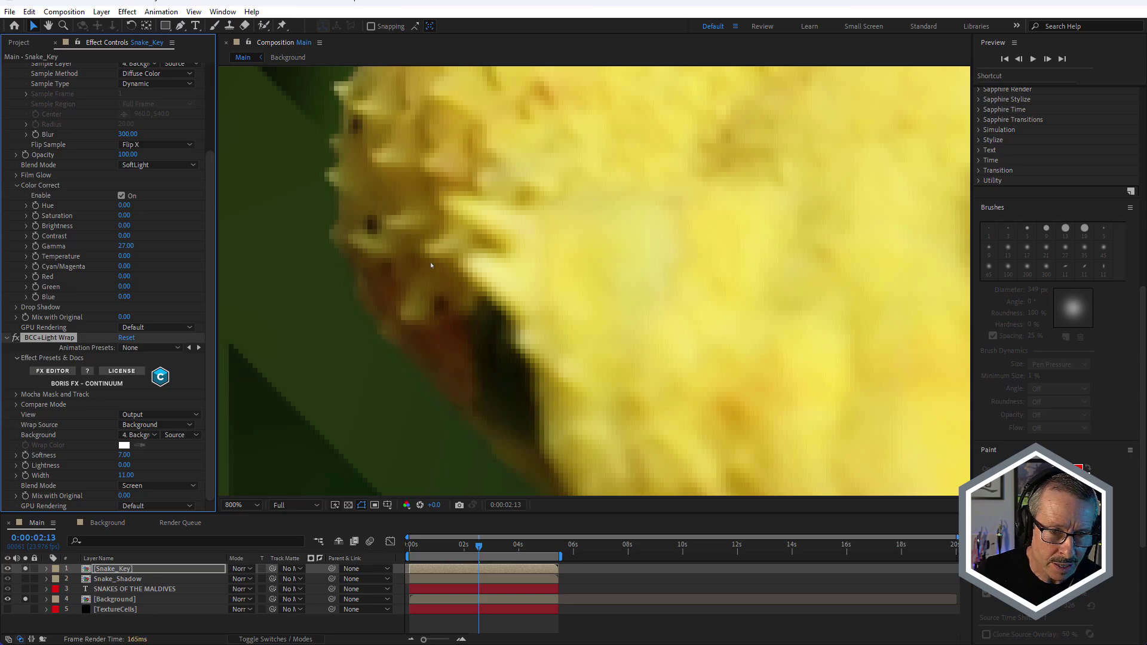
pyautogui.scroll(-2, 430, 262)
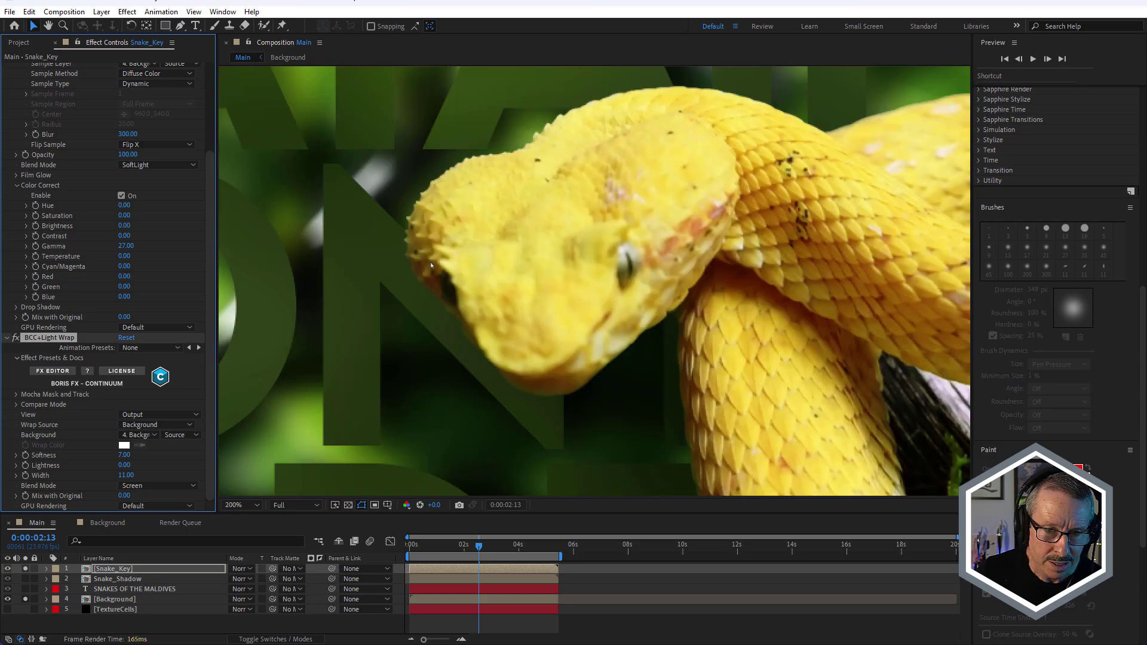
pyautogui.click(16, 338)
pyautogui.click(16, 338)
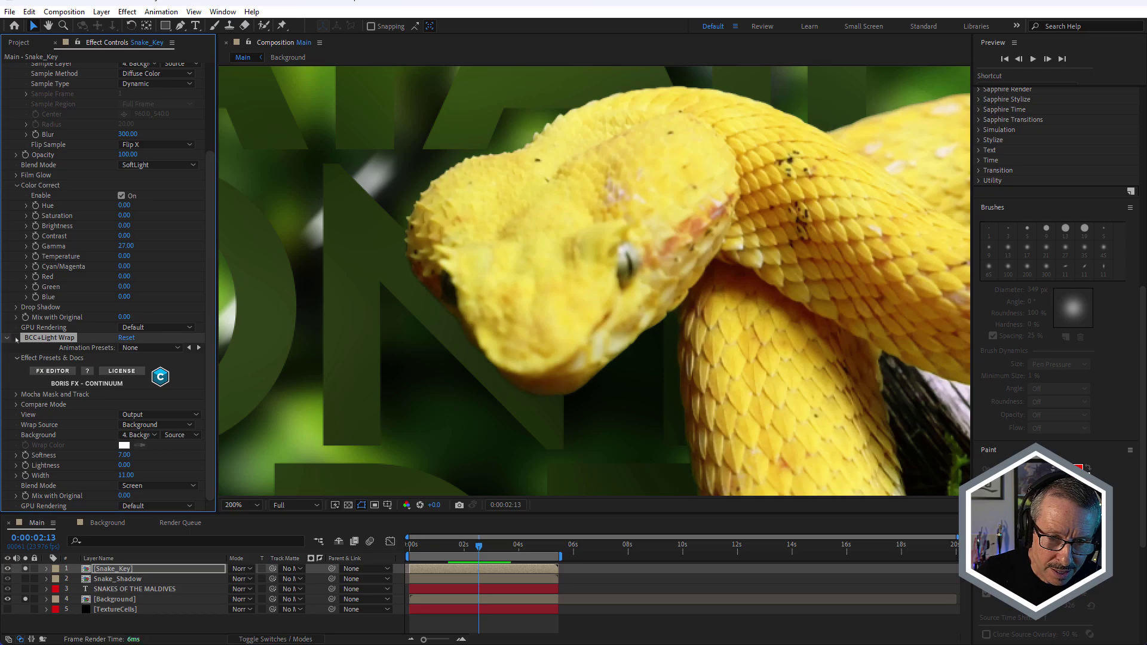
# Step: Toggle Light Wrap off and on to compare the lower edge of the snake's coiled body
pyautogui.scroll(-1, 557, 295)
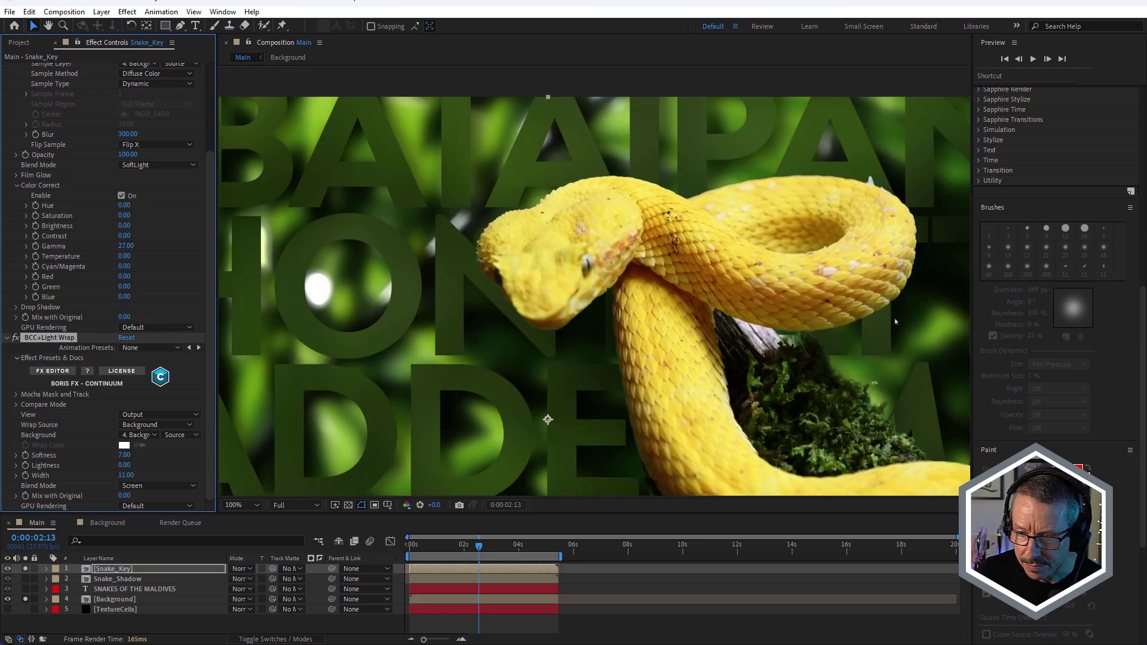
pyautogui.scroll(2, 895, 321)
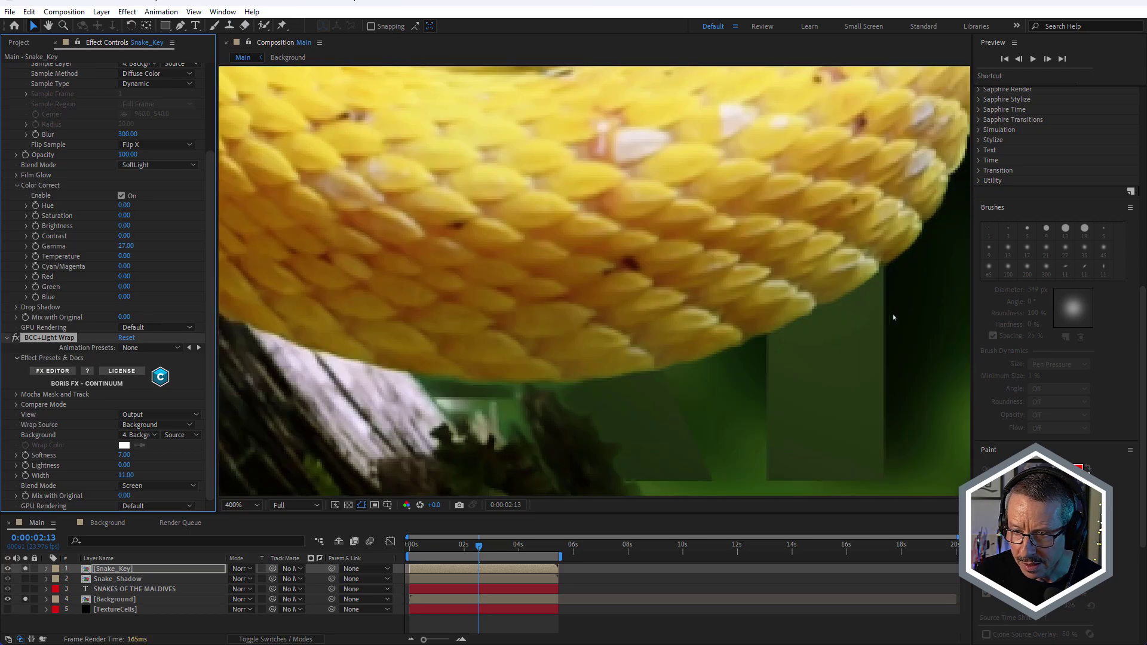
pyautogui.click(16, 338)
pyautogui.click(16, 338)
pyautogui.click(16, 338)
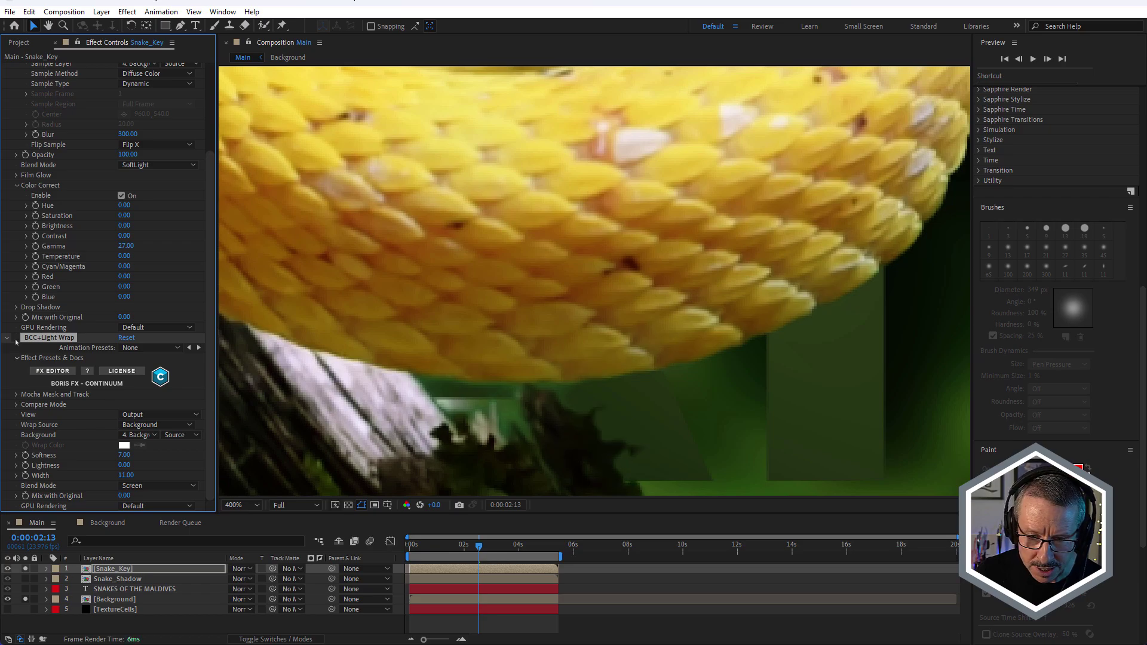
pyautogui.click(16, 339)
pyautogui.click(16, 338)
pyautogui.click(16, 339)
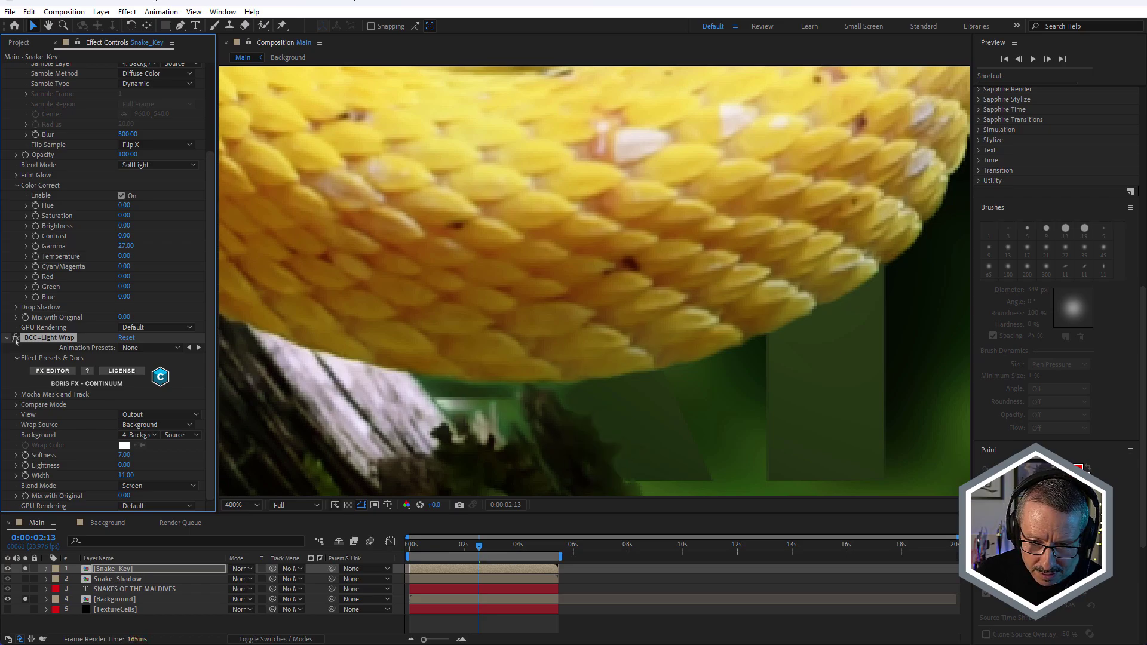
pyautogui.click(16, 338)
pyautogui.click(16, 338)
# Step: Examine how the light-wrapped snake blends into the jungle background across the whole composite
pyautogui.scroll(-4, 527, 308)
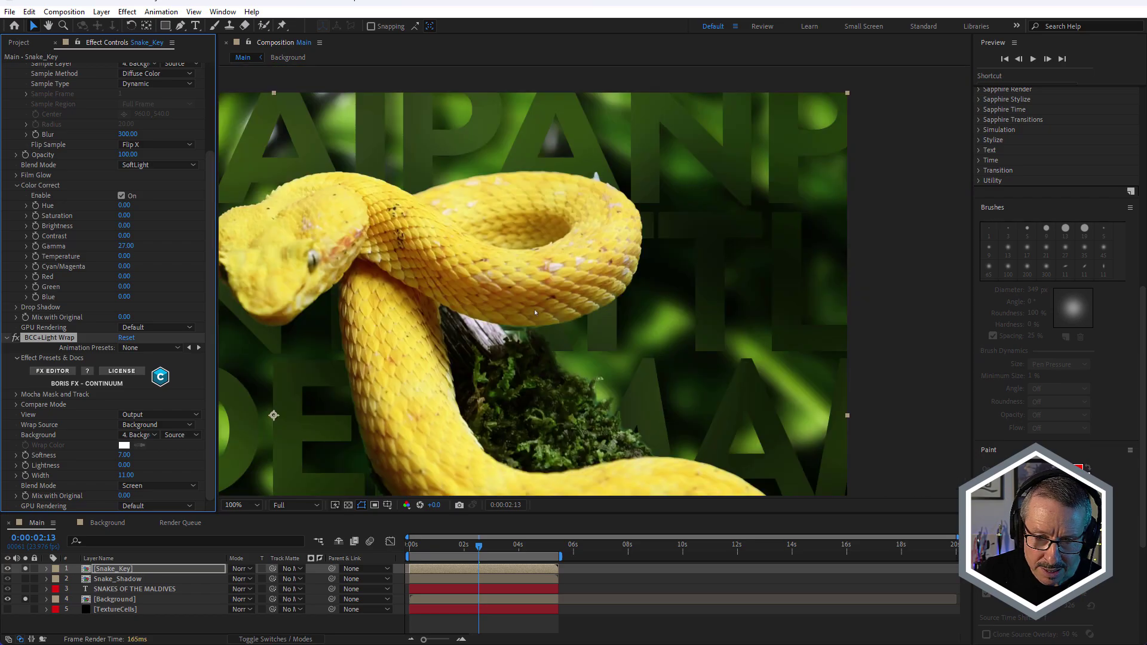
pyautogui.scroll(-2, 534, 312)
pyautogui.scroll(2, 638, 419)
pyautogui.scroll(-2, 637, 418)
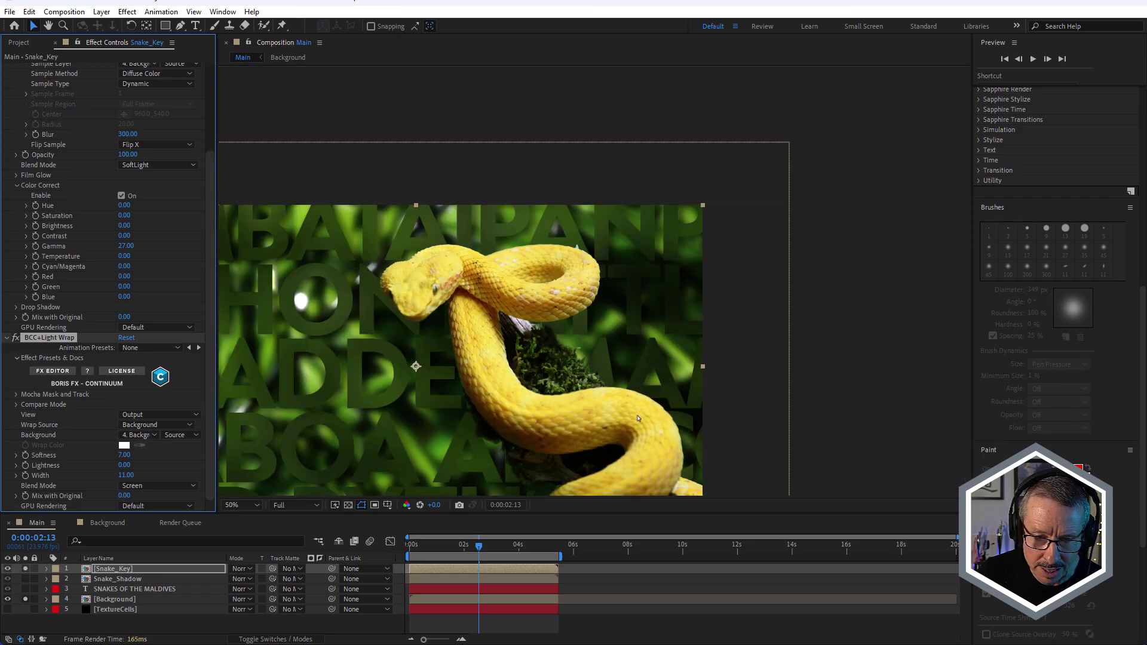
pyautogui.scroll(-1, 637, 418)
pyautogui.scroll(2, 571, 358)
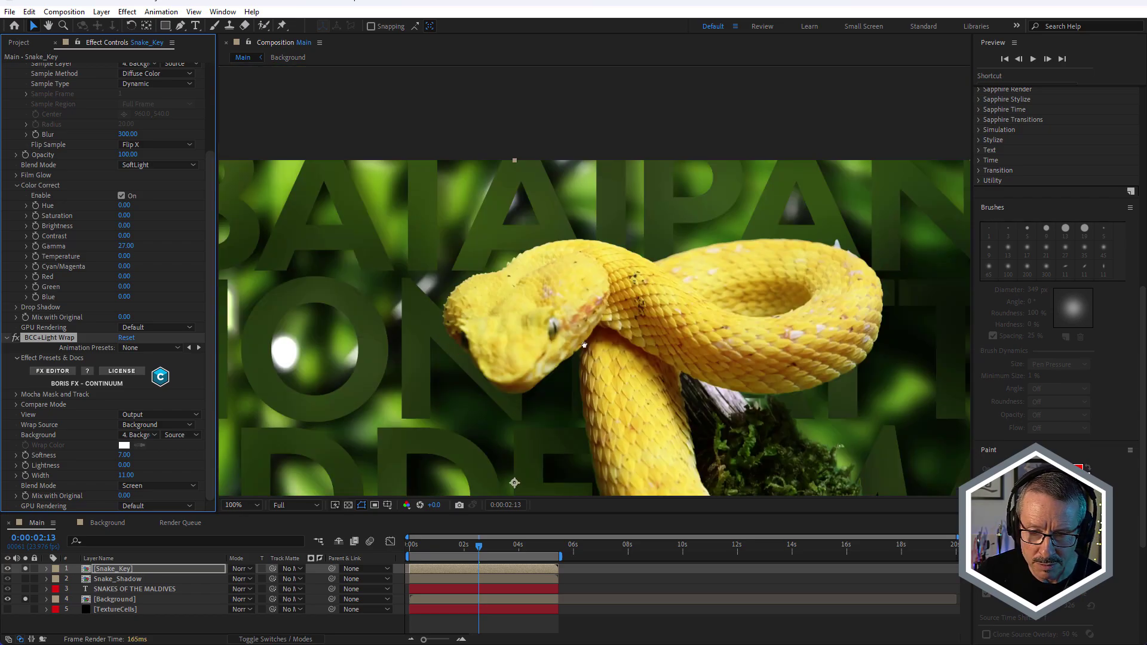
pyautogui.moveTo(584, 345); pyautogui.dragTo(681, 229)
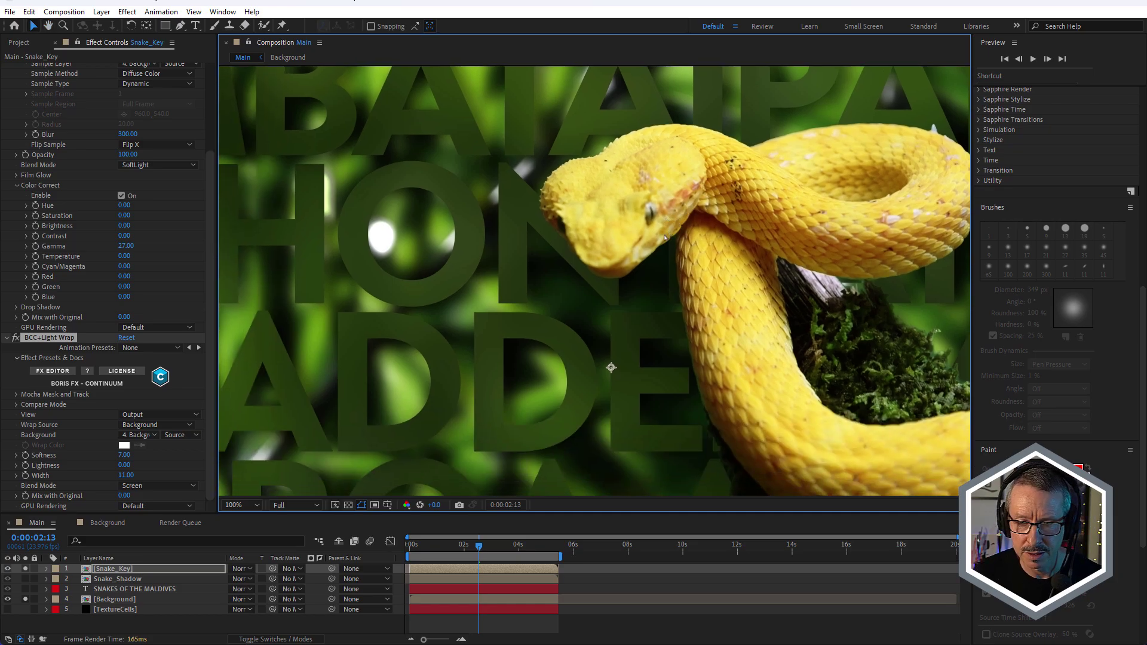
pyautogui.scroll(-2, 665, 237)
pyautogui.scroll(2, 658, 251)
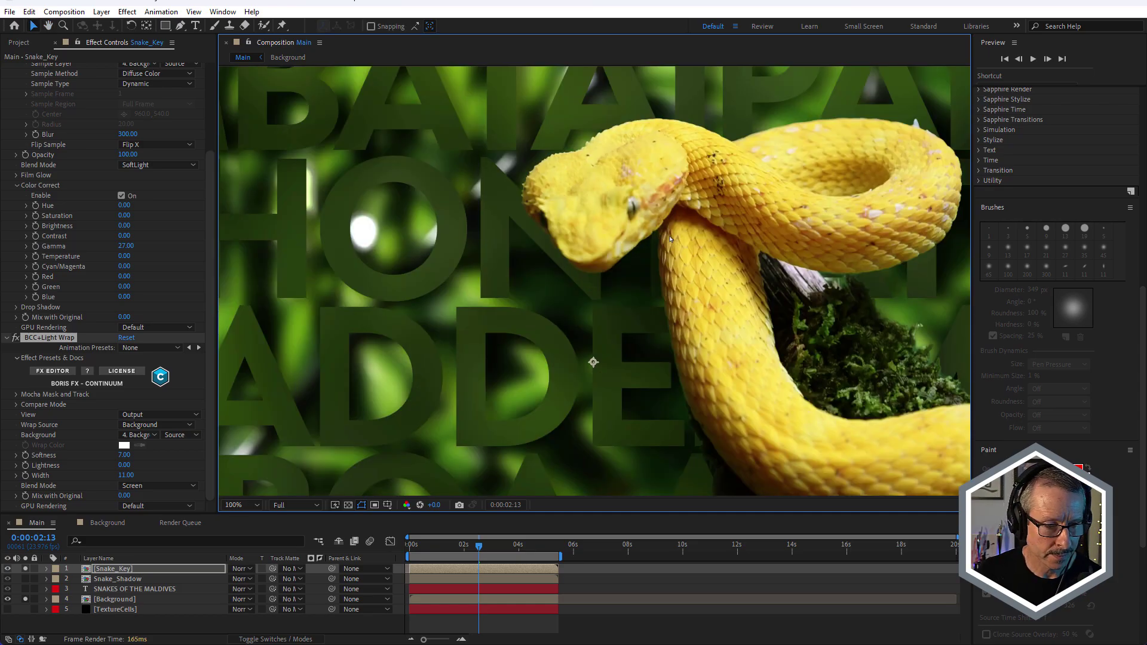
# Step: Collapse Color Link and Light Wrap on Snake_Key, and switch both effects off and back on to compare the snake
pyautogui.scroll(4, 2, 68)
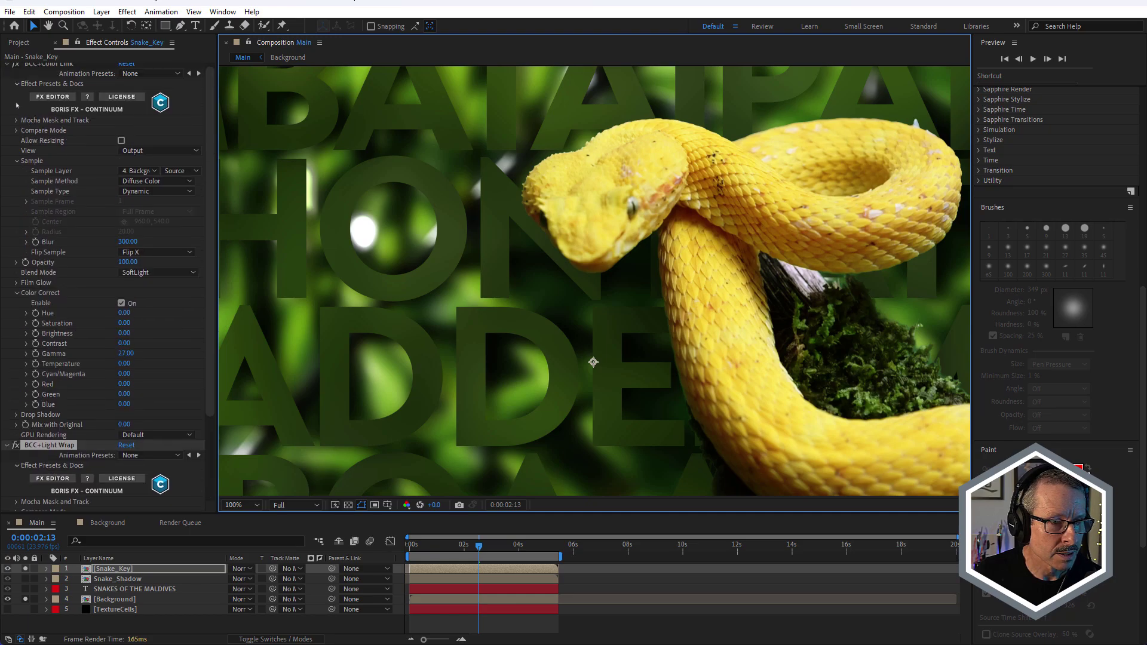
pyautogui.click(6, 68)
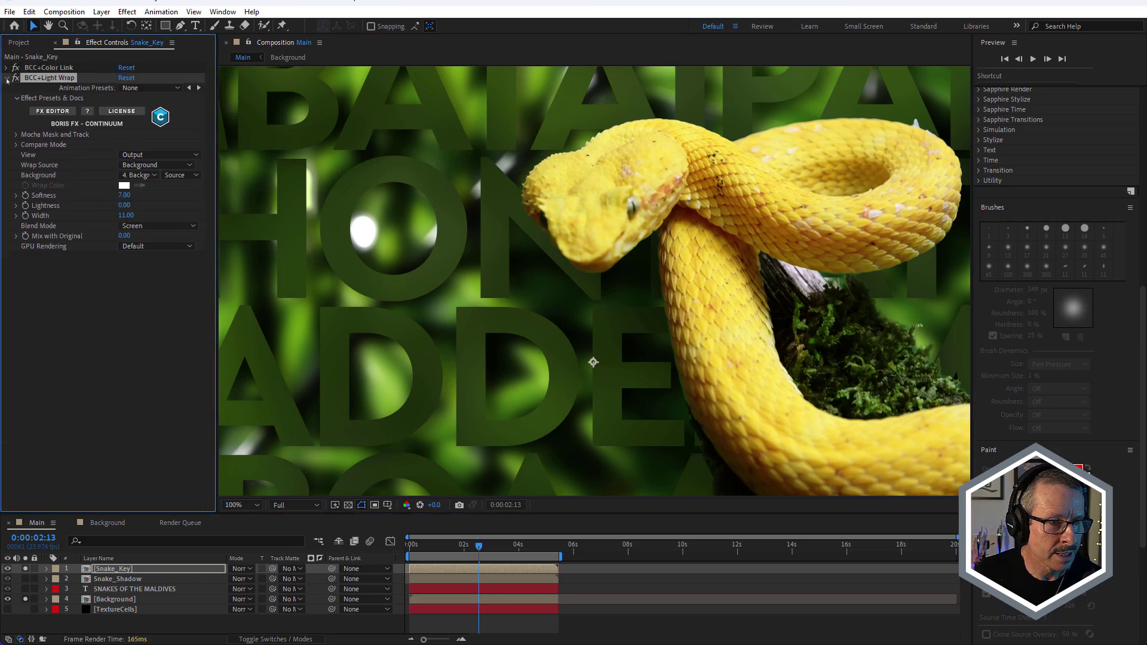
pyautogui.click(7, 78)
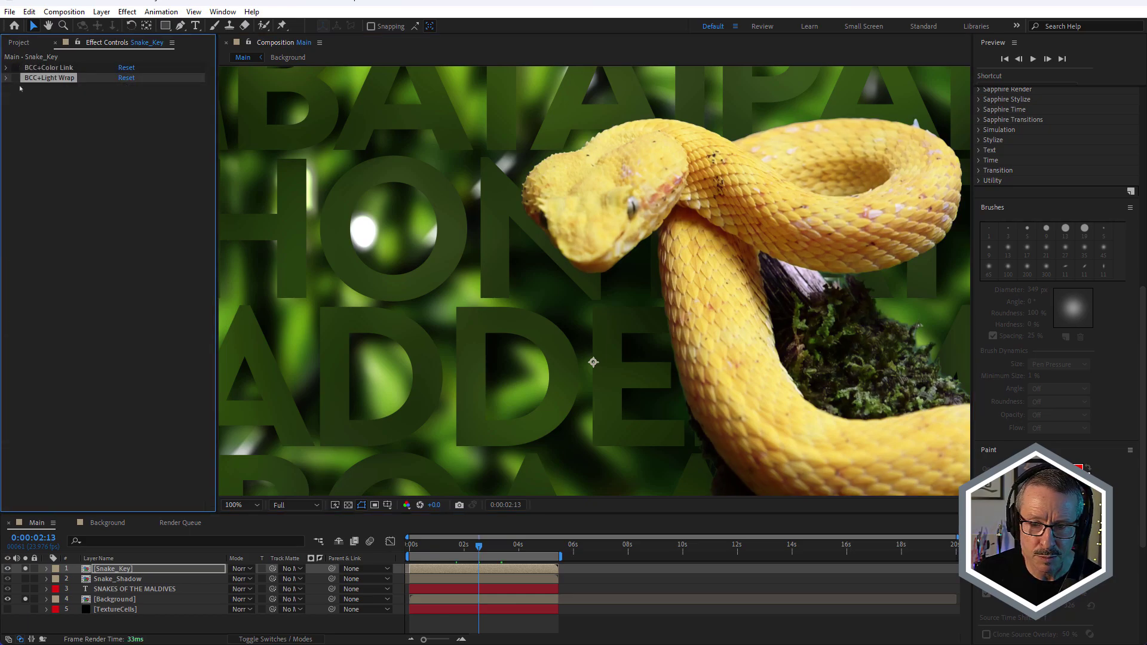
pyautogui.moveTo(16, 68); pyautogui.dragTo(16, 77)
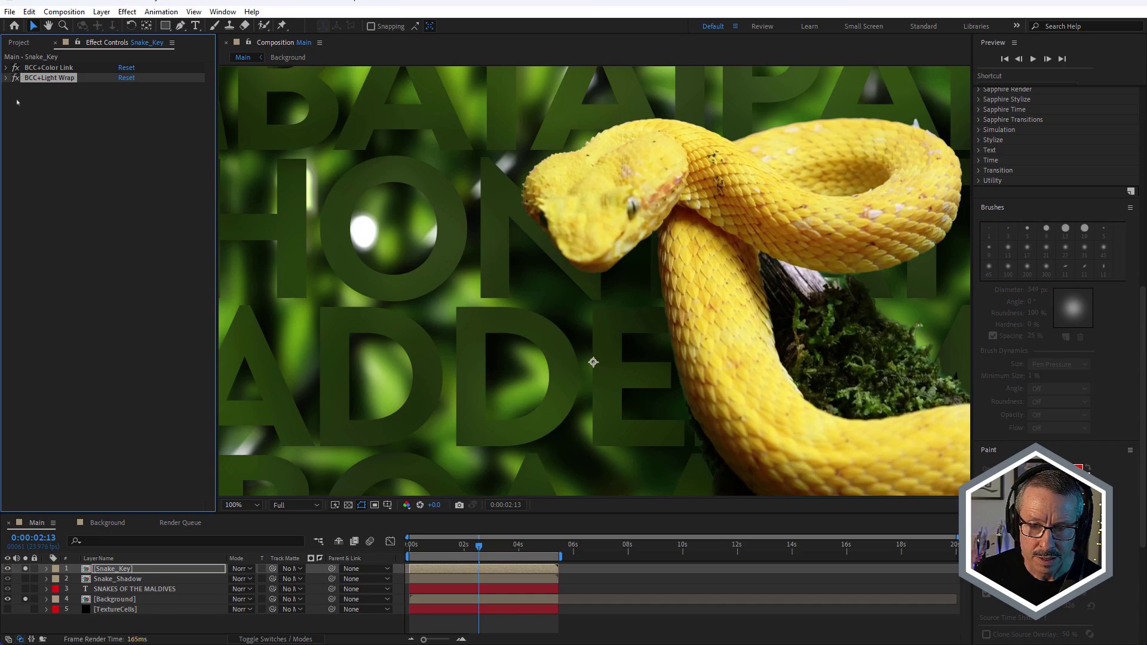
pyautogui.scroll(-2, 639, 243)
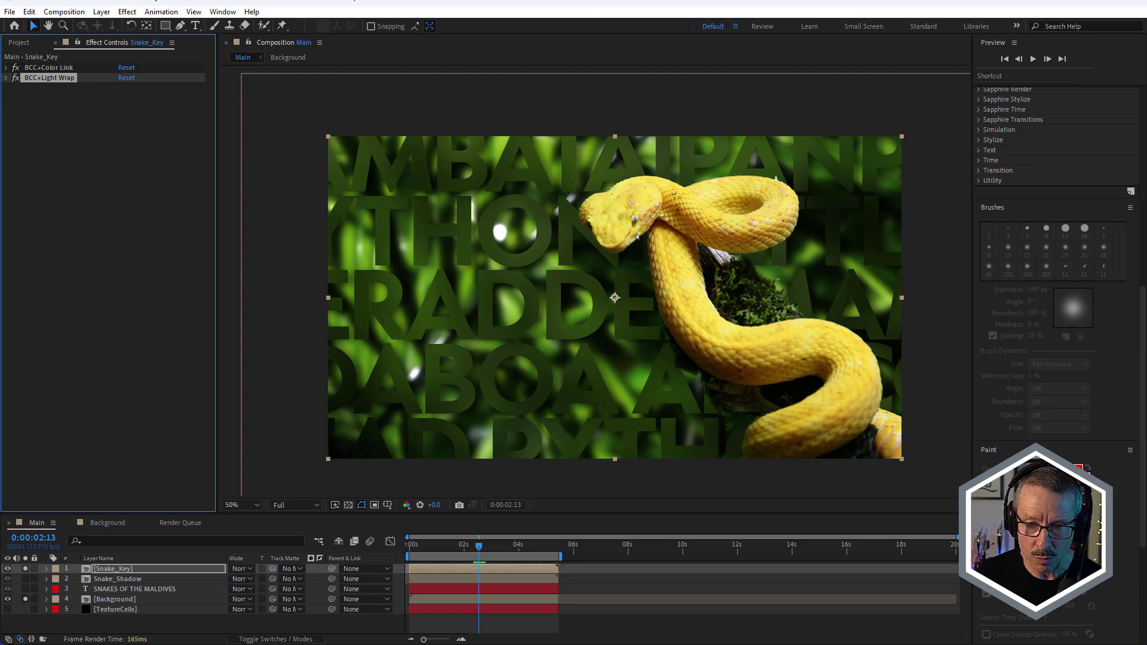
# Step: Solo the SNAKES OF THE MALDIVES title along with the other soloed layers, and disable its Color Link effect
pyautogui.click(114, 589)
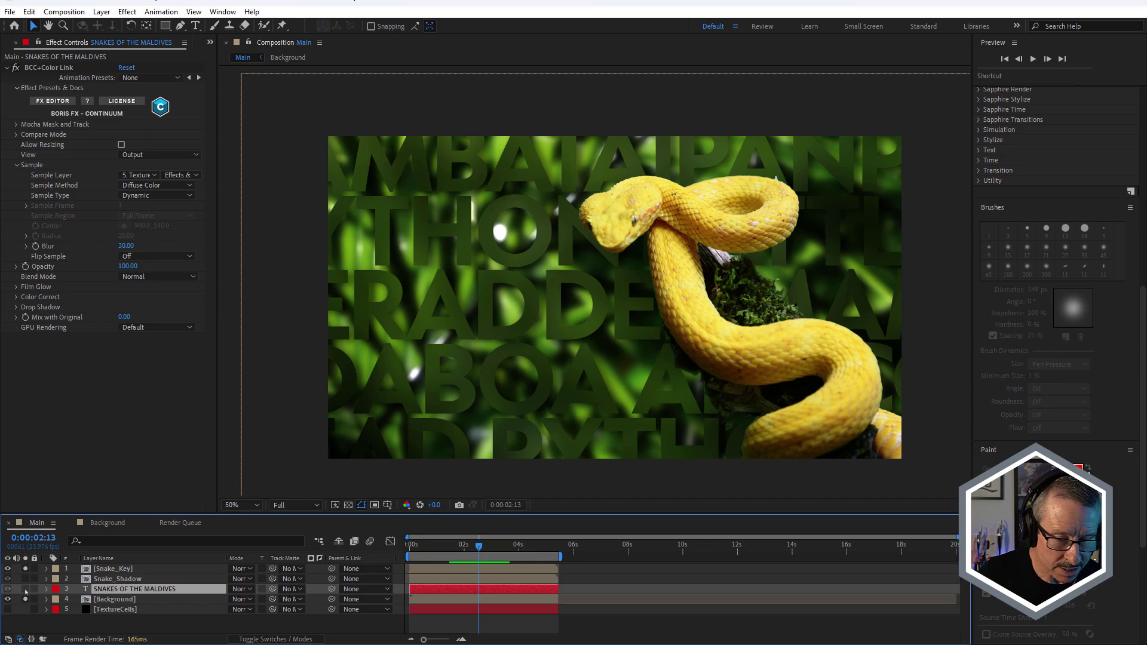
pyautogui.click(26, 590)
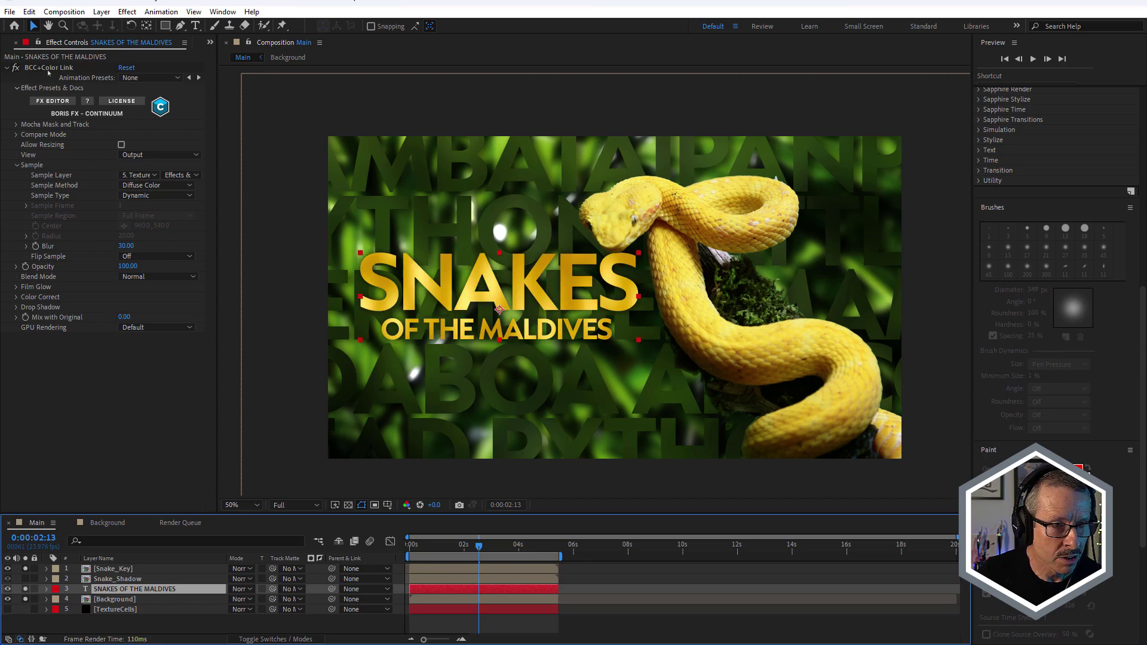
pyautogui.click(16, 68)
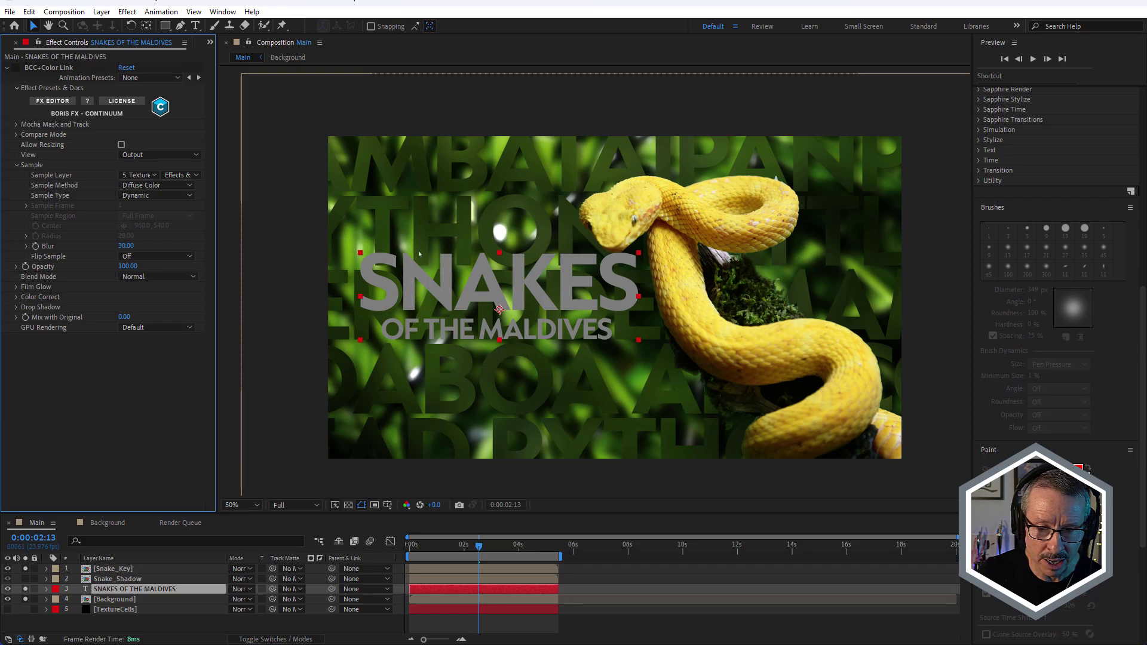
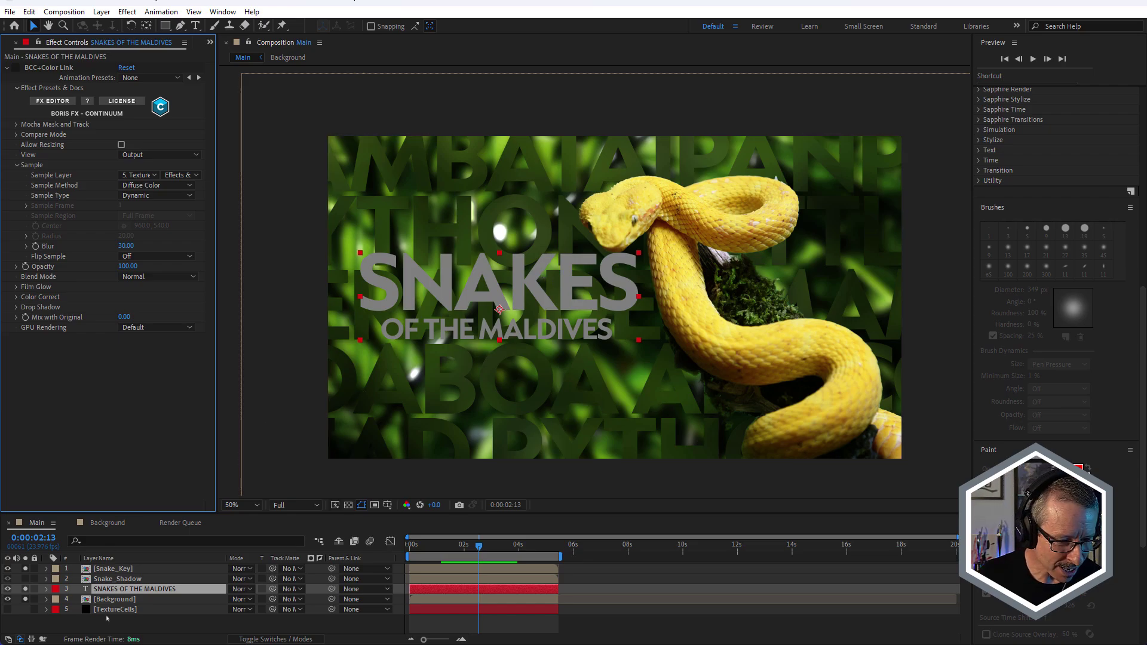
# Step: Solo only the TextureCells layer to view its gold cell texture alone
pyautogui.click(109, 609)
pyautogui.click(26, 609)
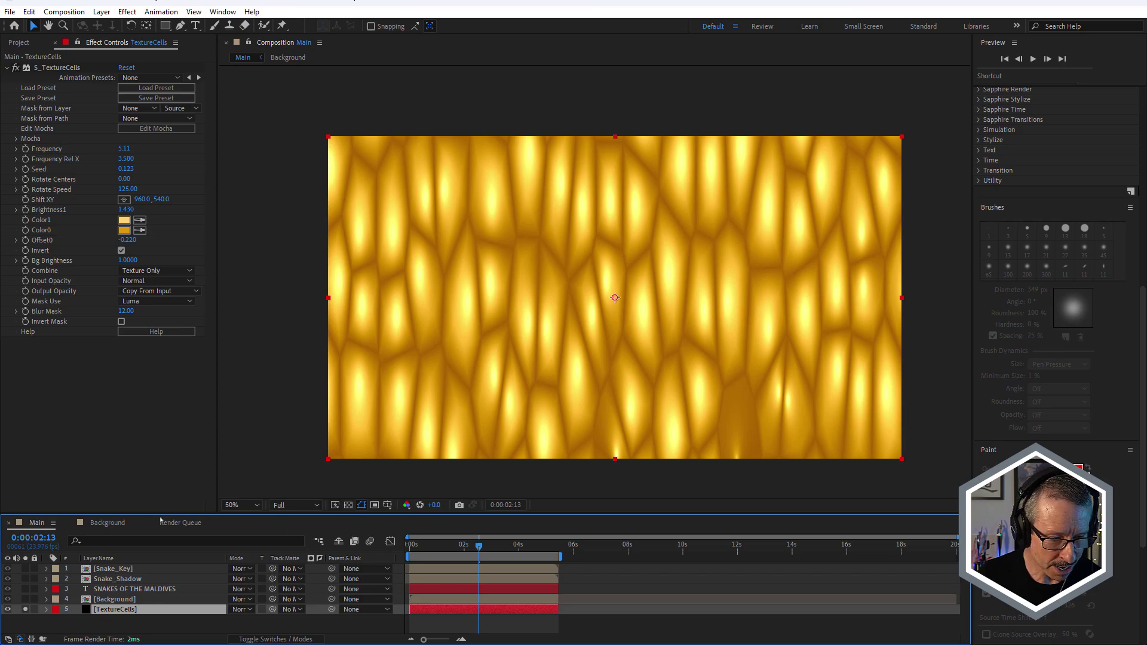
# Step: Scrub through the TextureCells animation, and turn off that layer's solo to bring back the full composite
pyautogui.moveTo(429, 549); pyautogui.dragTo(490, 536)
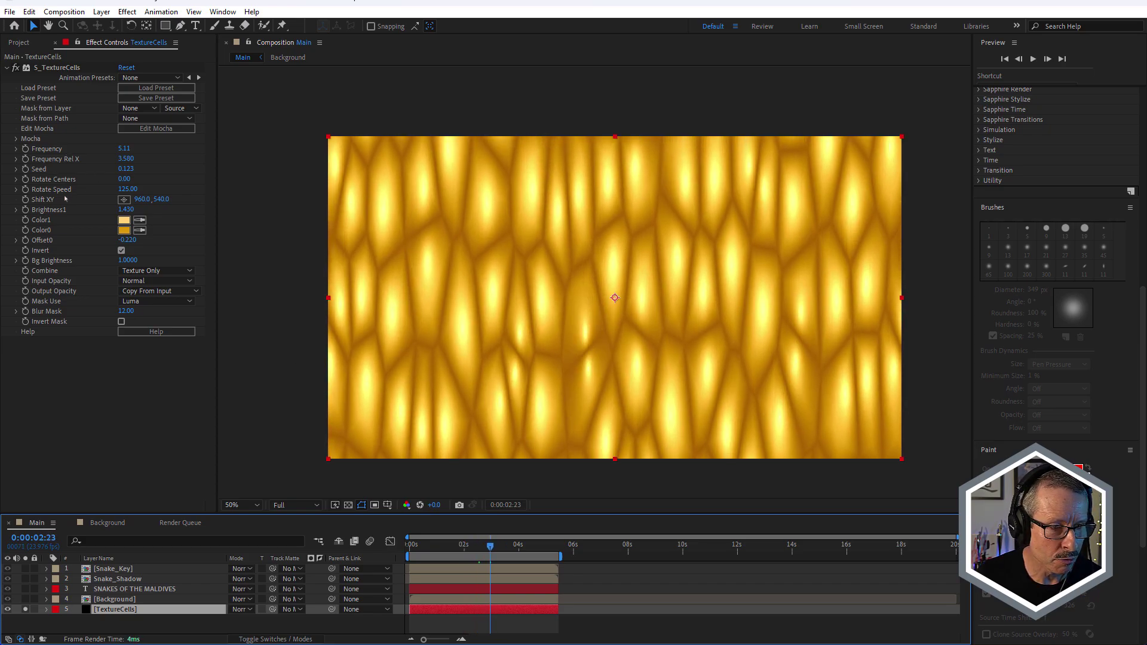
pyautogui.moveTo(445, 546); pyautogui.dragTo(493, 545)
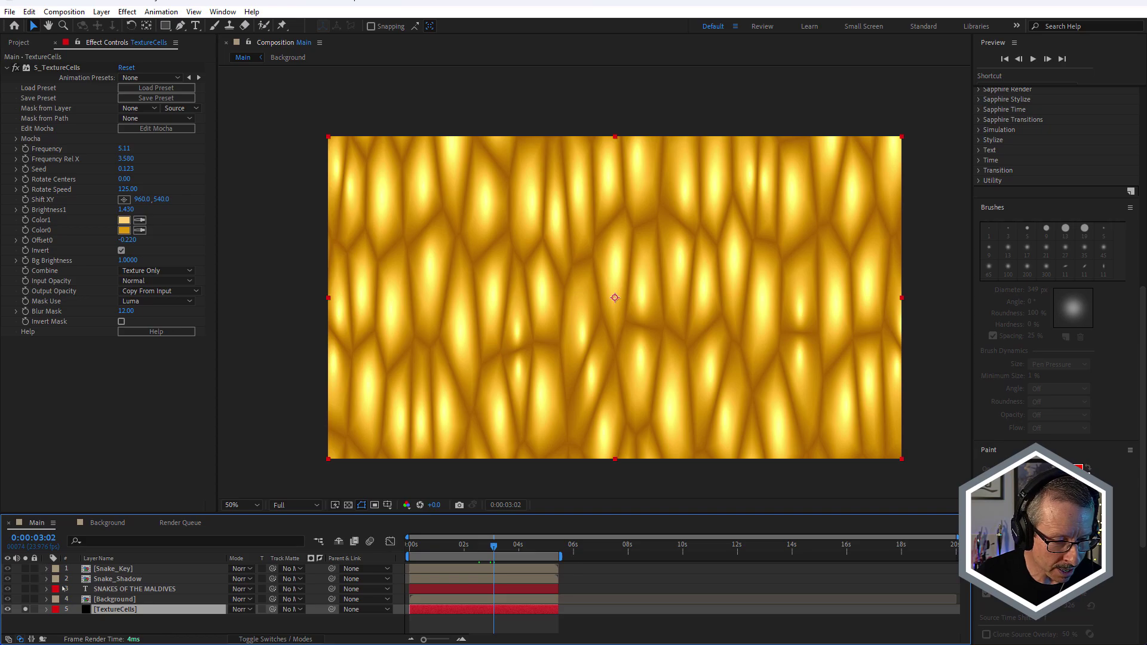
pyautogui.click(25, 610)
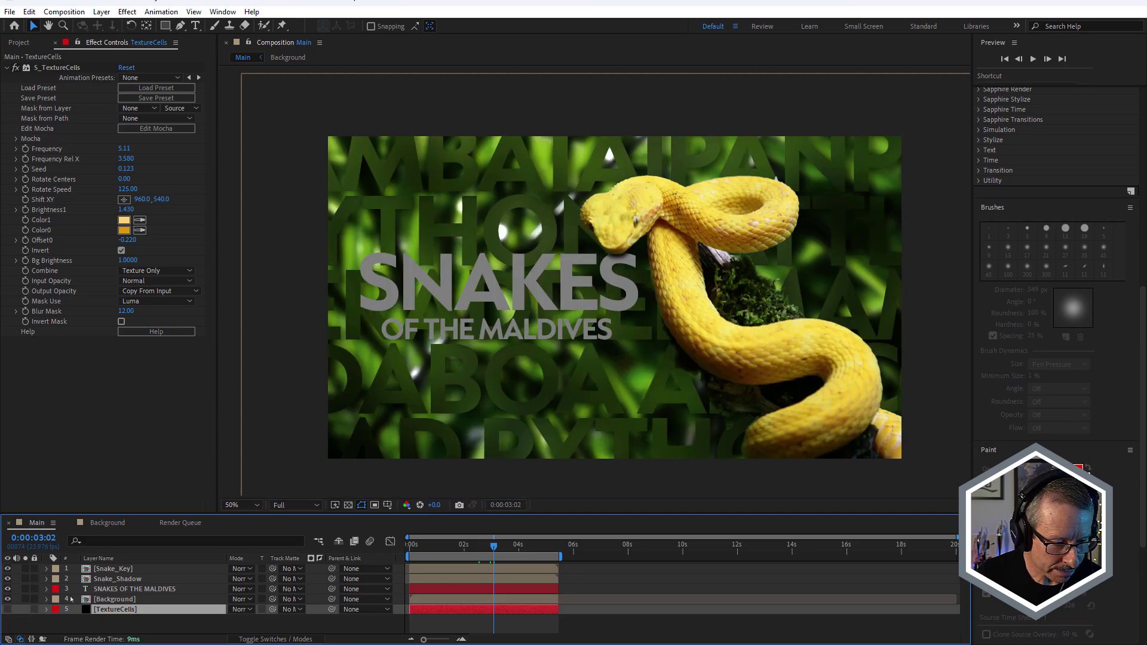
# Step: Re-enable the Color Link effect on the SNAKES OF THE MALDIVES title
pyautogui.click(124, 589)
pyautogui.click(42, 68)
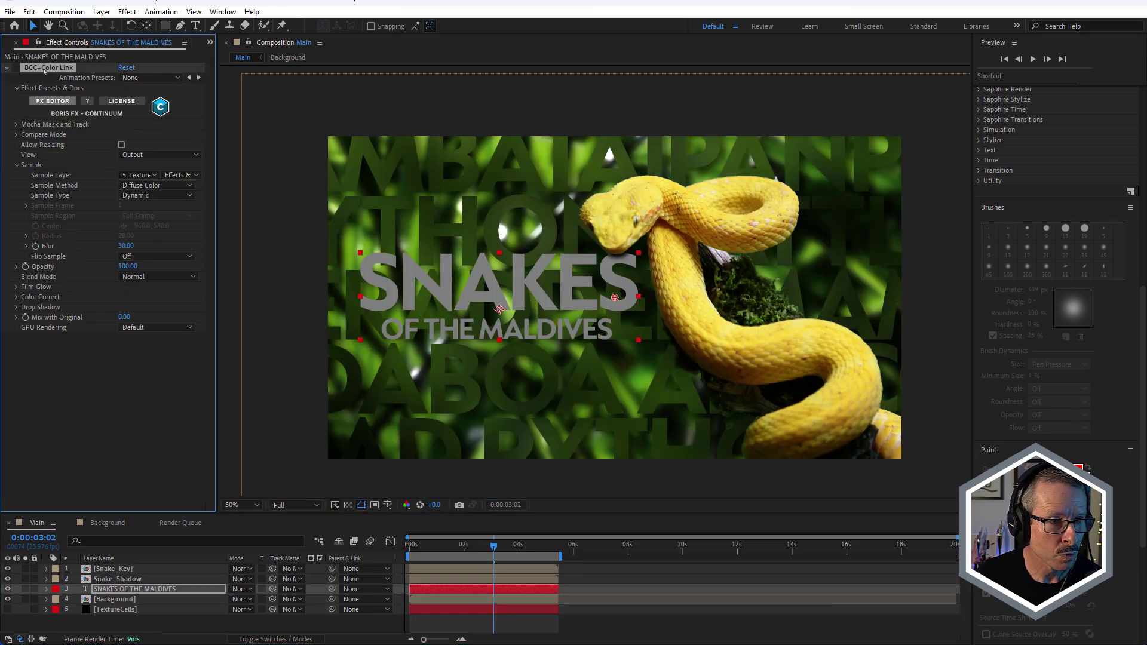
pyautogui.click(15, 68)
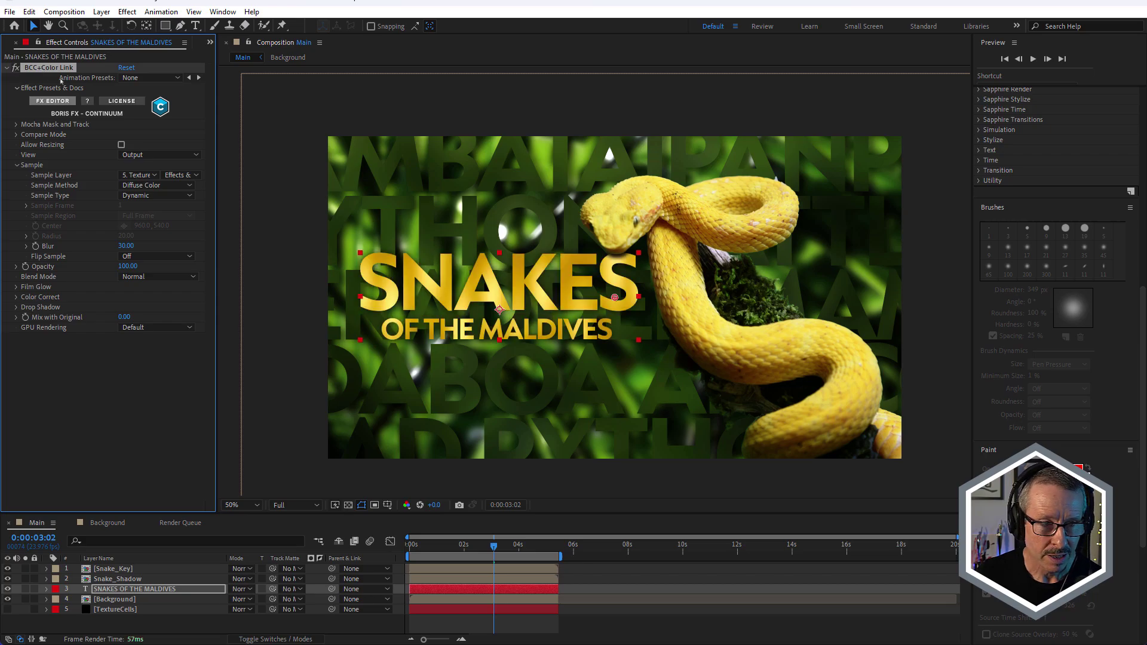
# Step: Review the title's Color Link sample layer and its Effects & Masks source, along with the effect settings of the TextureCells layer
pyautogui.click(137, 175)
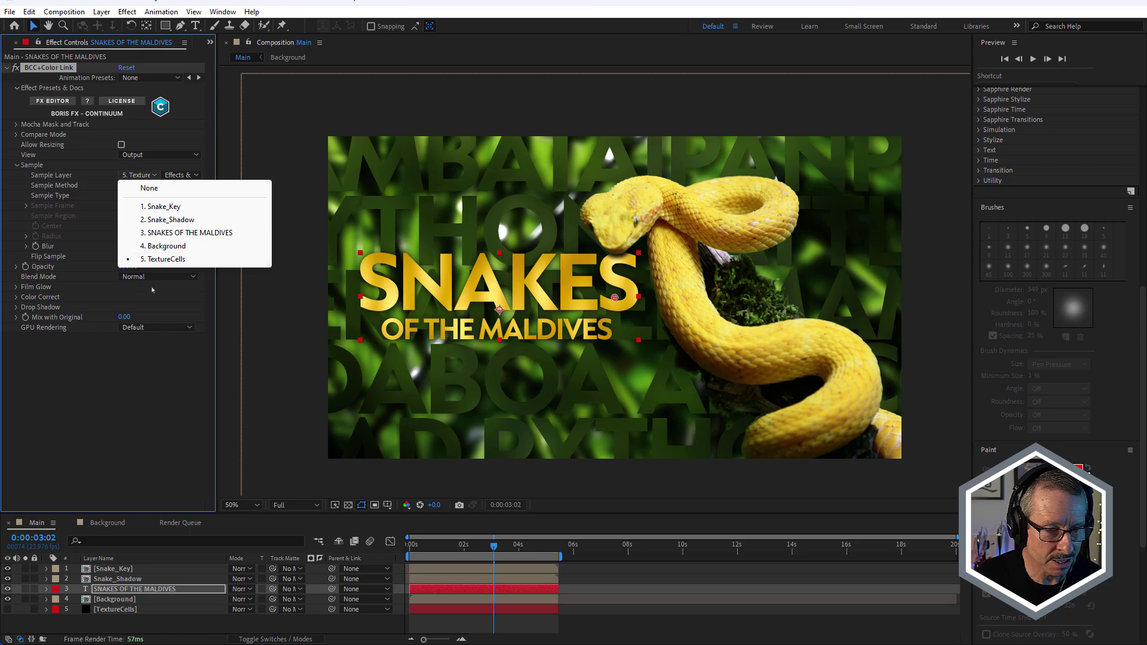
pyautogui.click(119, 386)
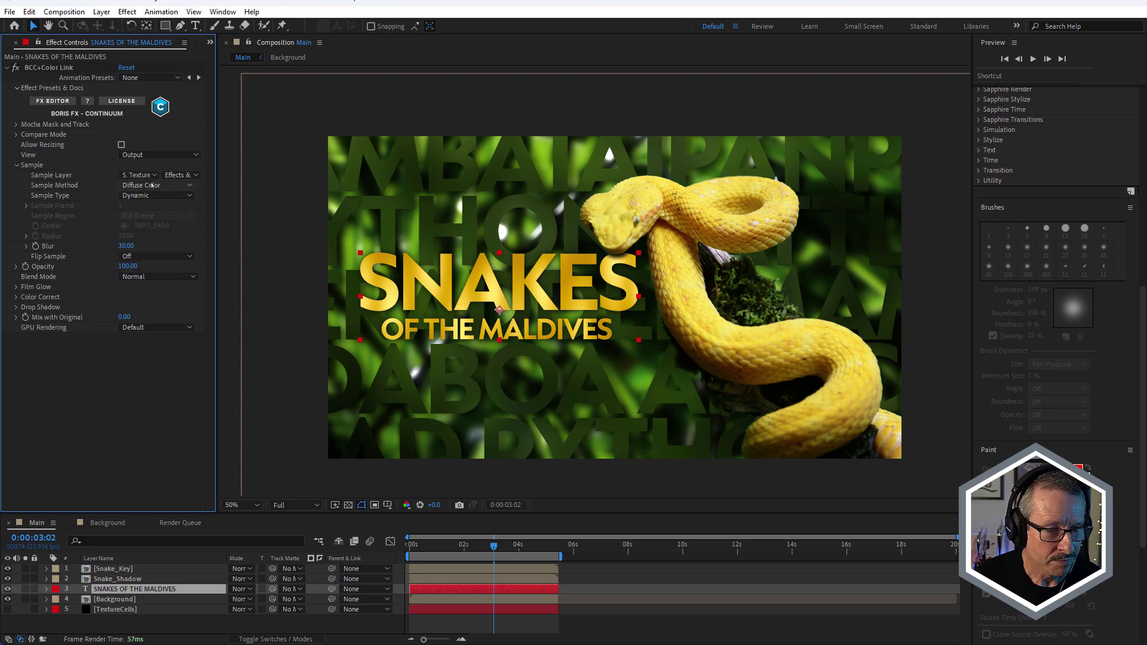
pyautogui.click(184, 176)
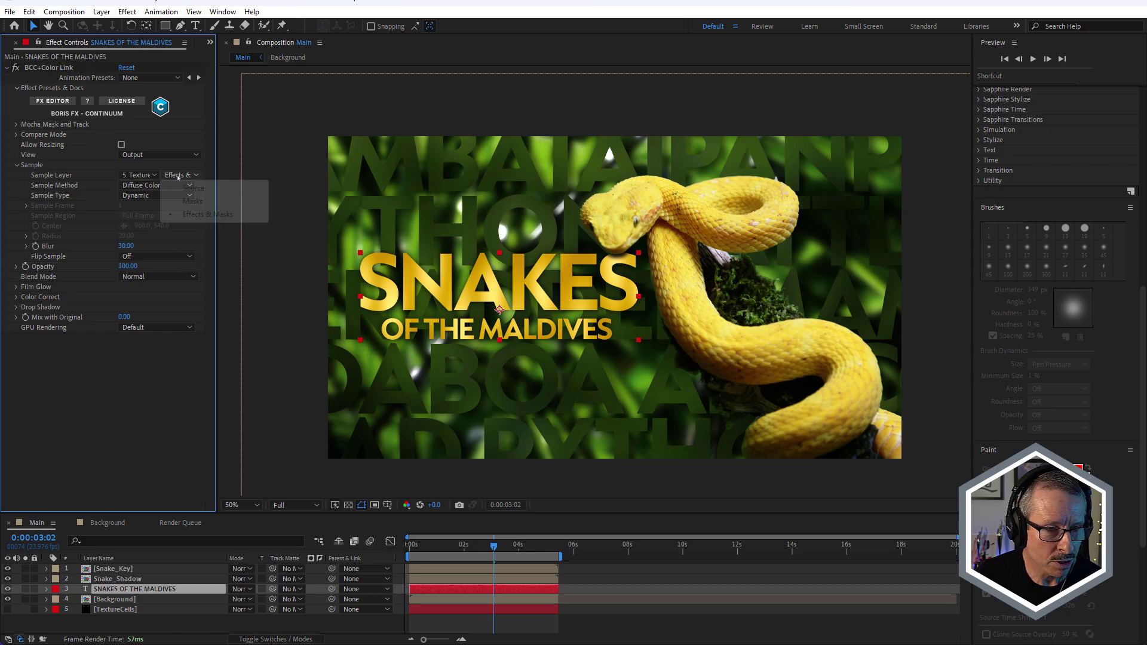
pyautogui.click(207, 214)
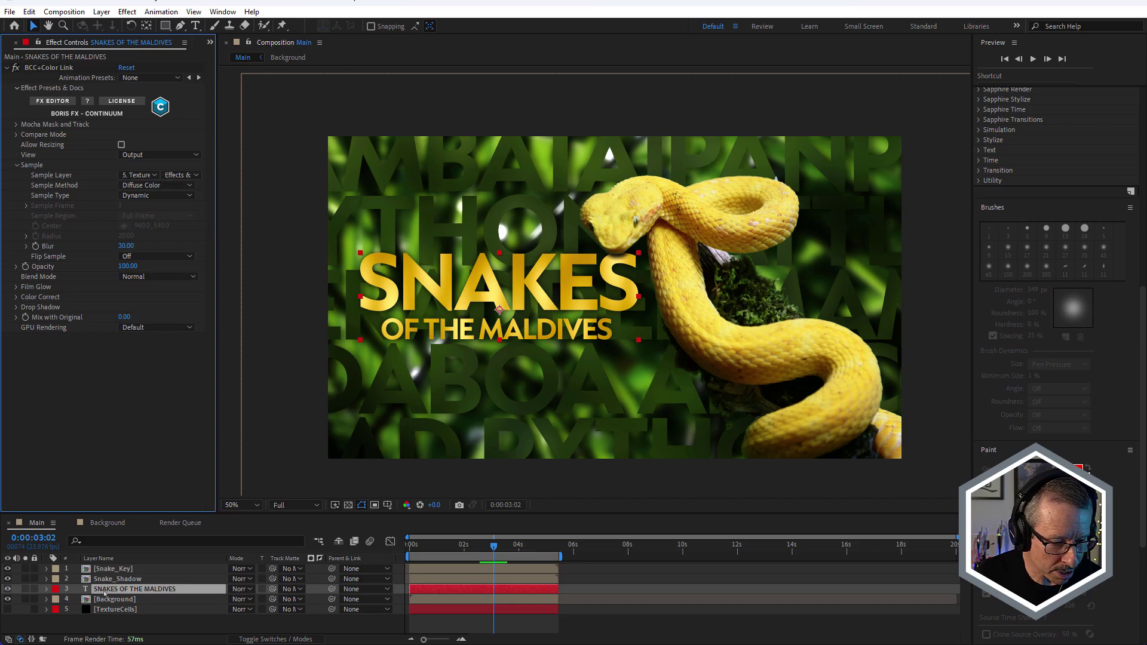
pyautogui.click(105, 611)
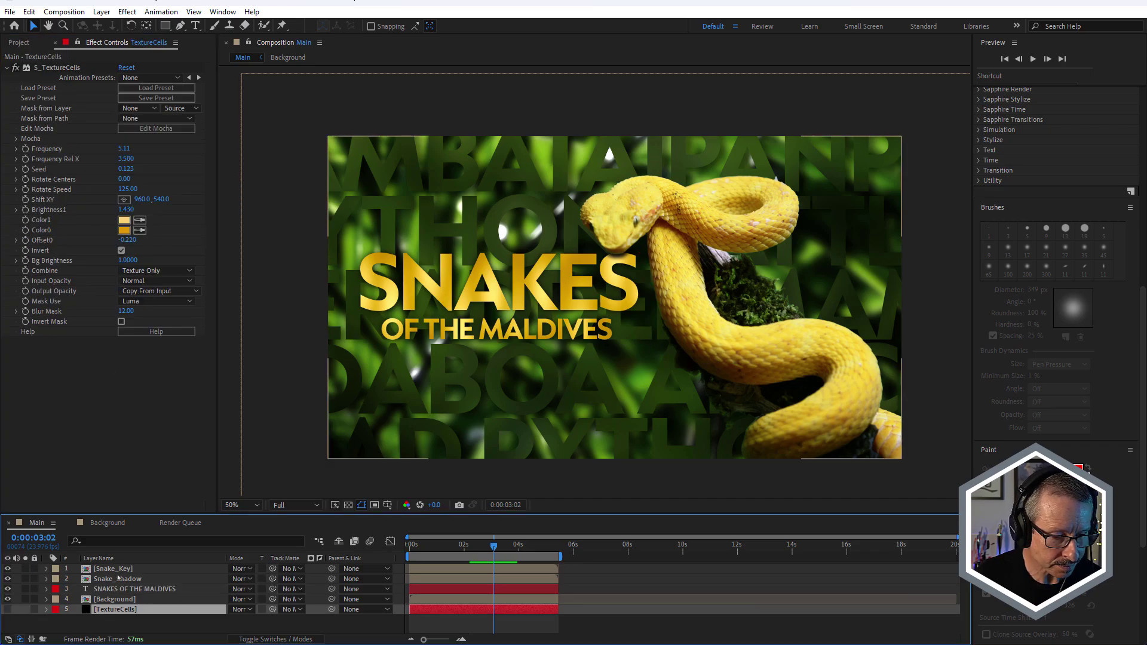
pyautogui.click(118, 589)
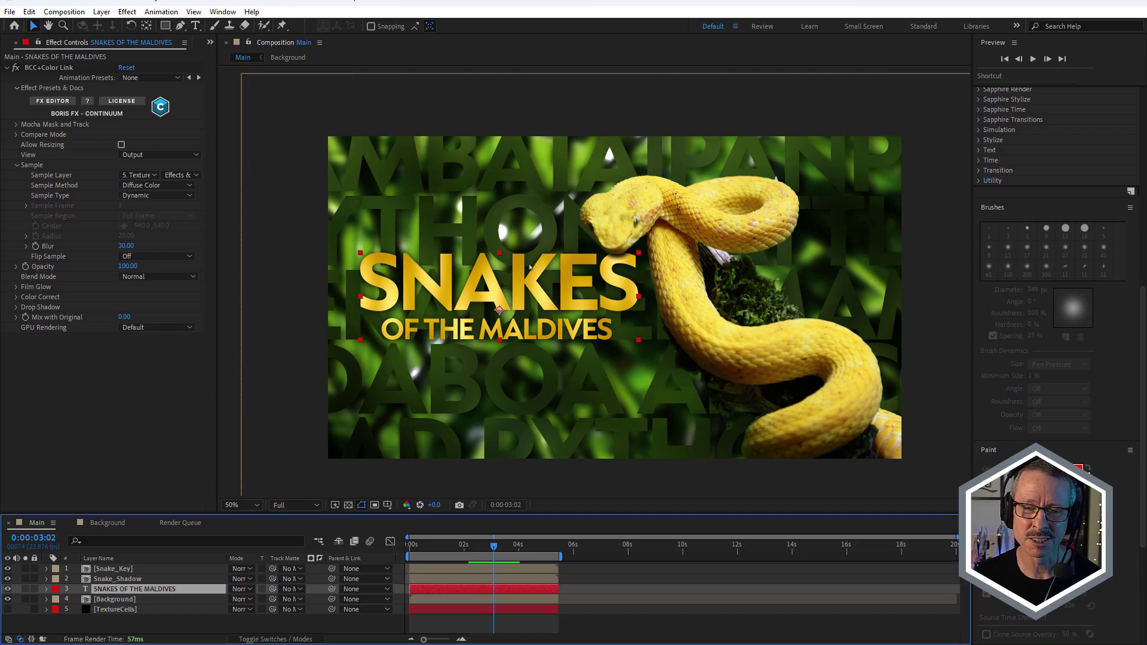
# Step: Disable the title's Color Link, and copy the S_TextureCells effect from the TextureCells layer directly onto the title
pyautogui.click(16, 67)
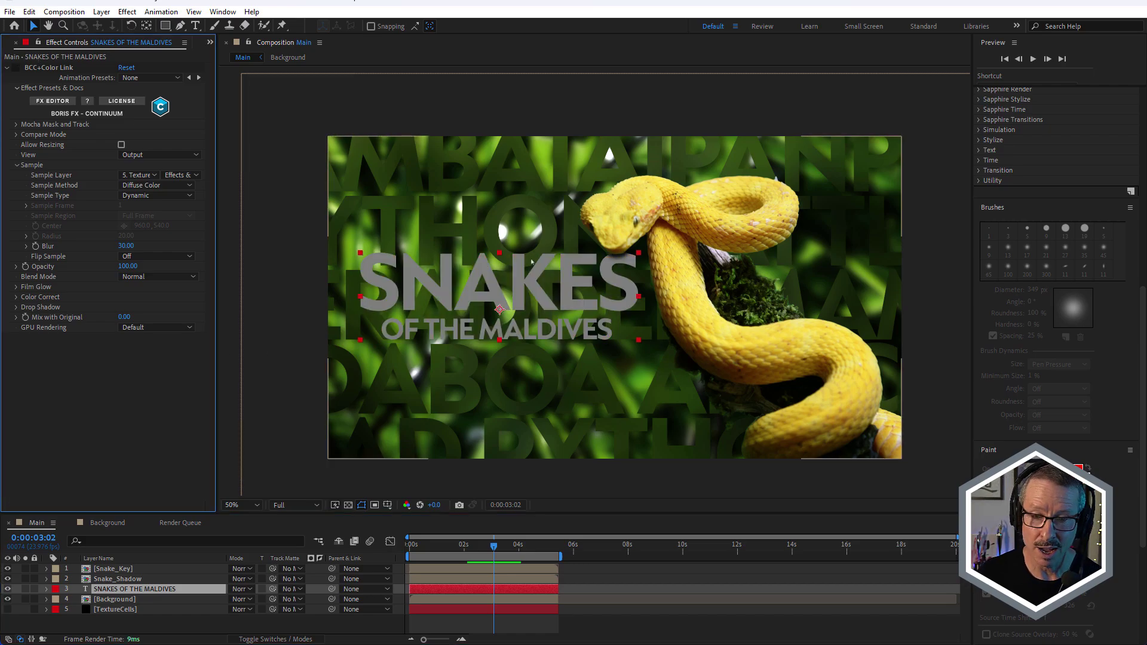
pyautogui.click(115, 609)
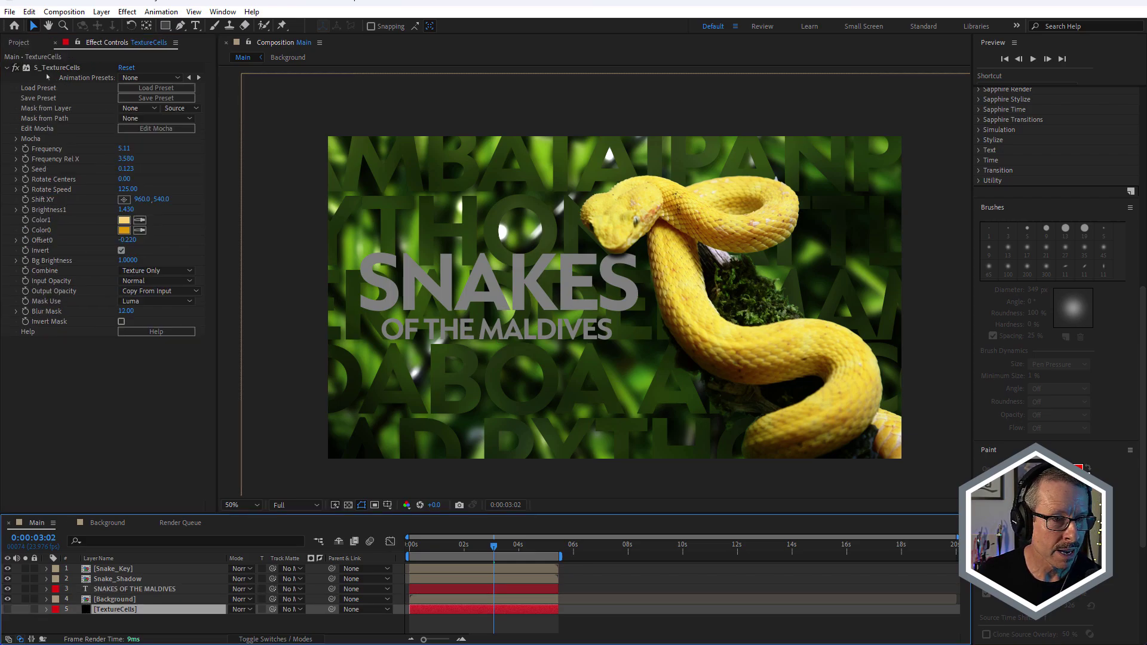
pyautogui.click(49, 70)
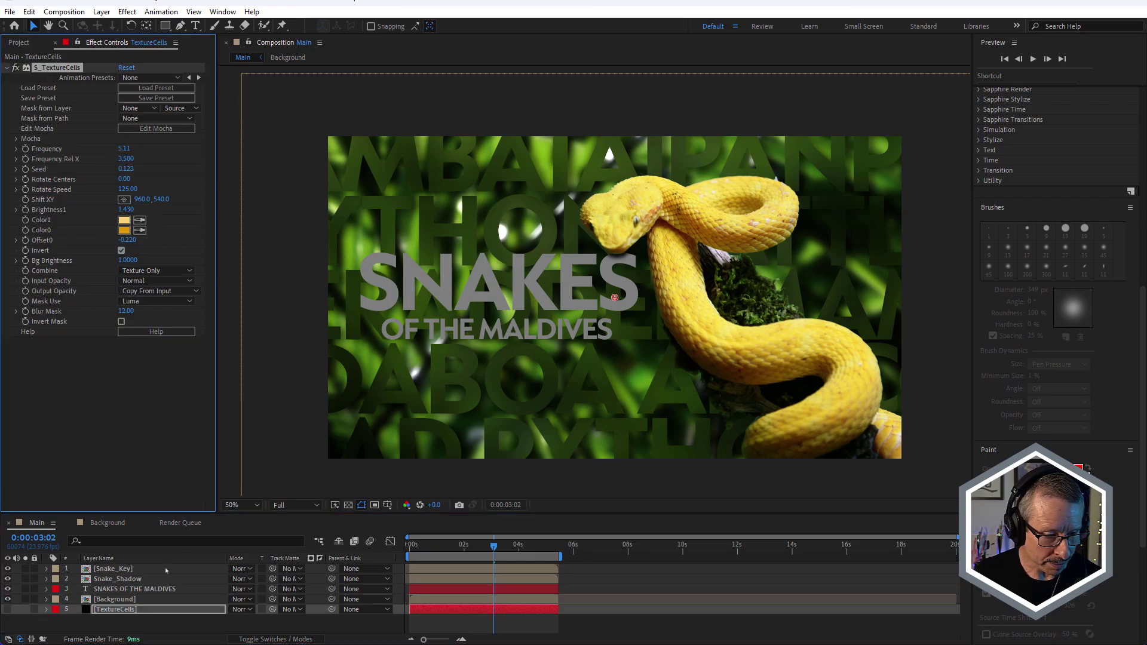
pyautogui.click(136, 590)
pyautogui.hotkey('ctrl', 'v')
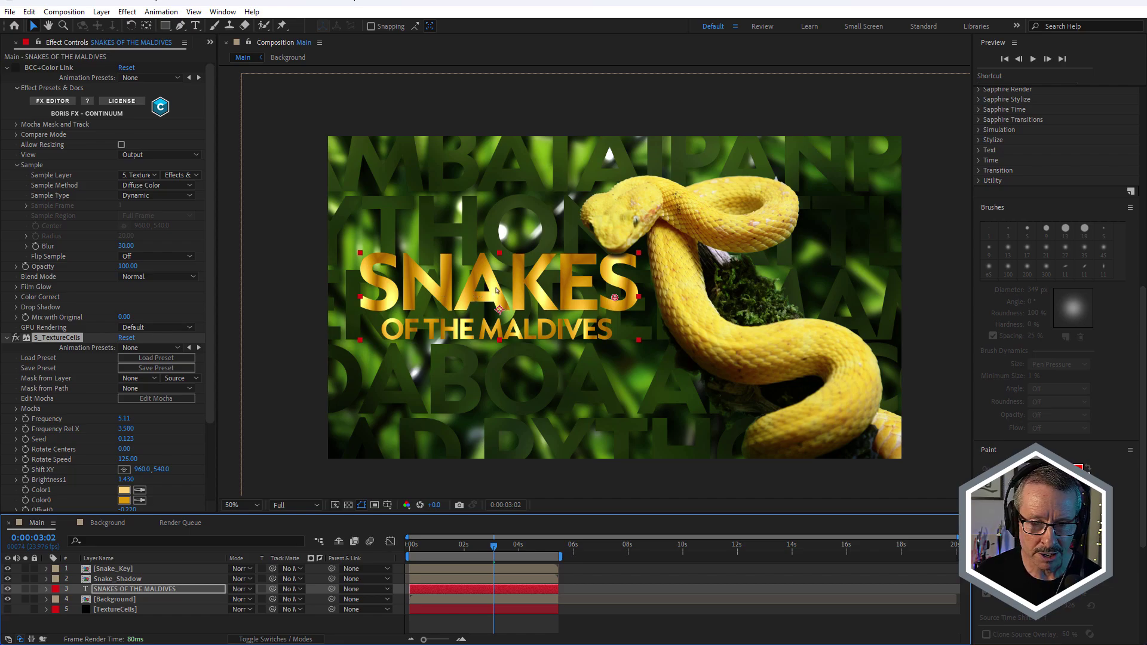
pyautogui.scroll(2, 485, 283)
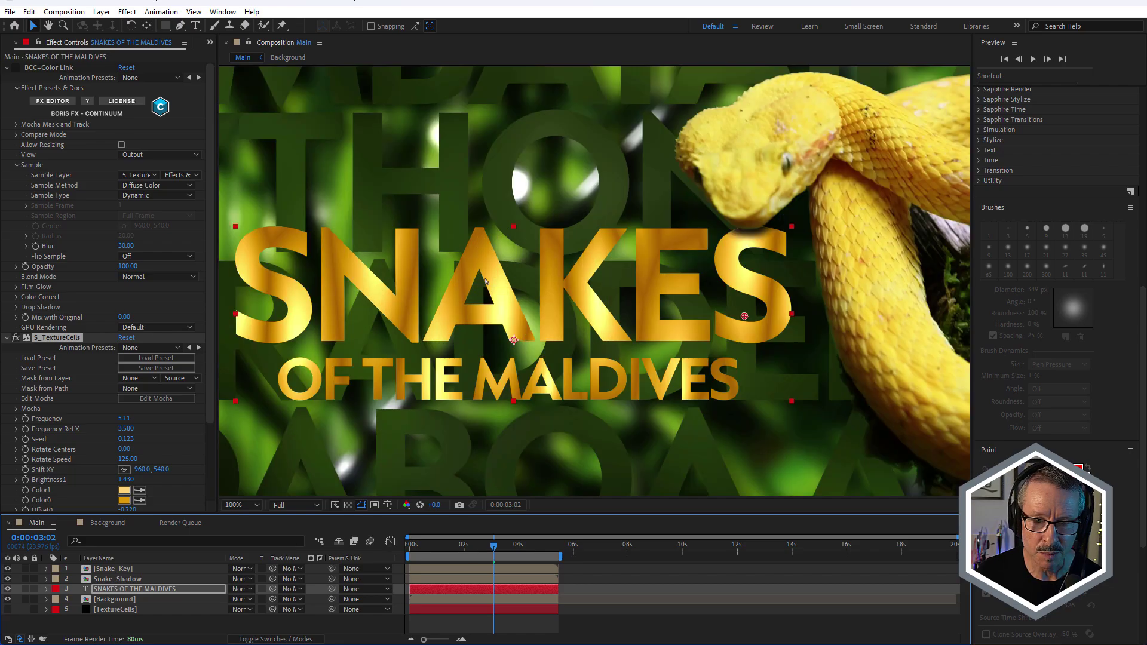
pyautogui.scroll(-2, 499, 276)
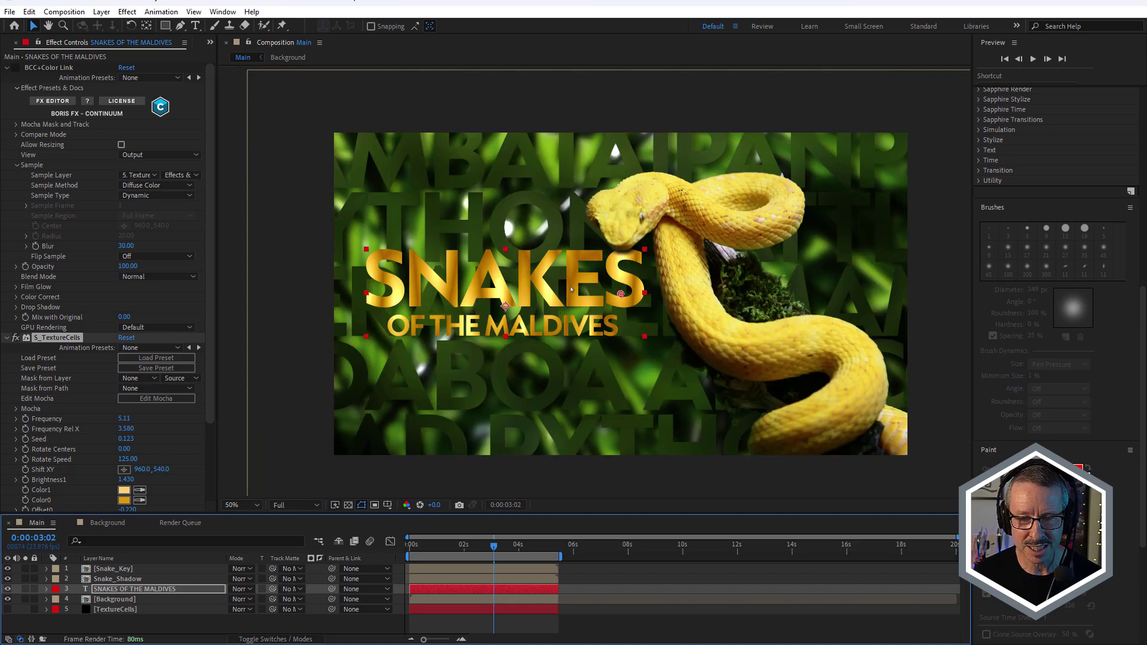
# Step: Delete the S_TextureCells effect from the title and re-enable its Color Link effect
pyautogui.click(64, 338)
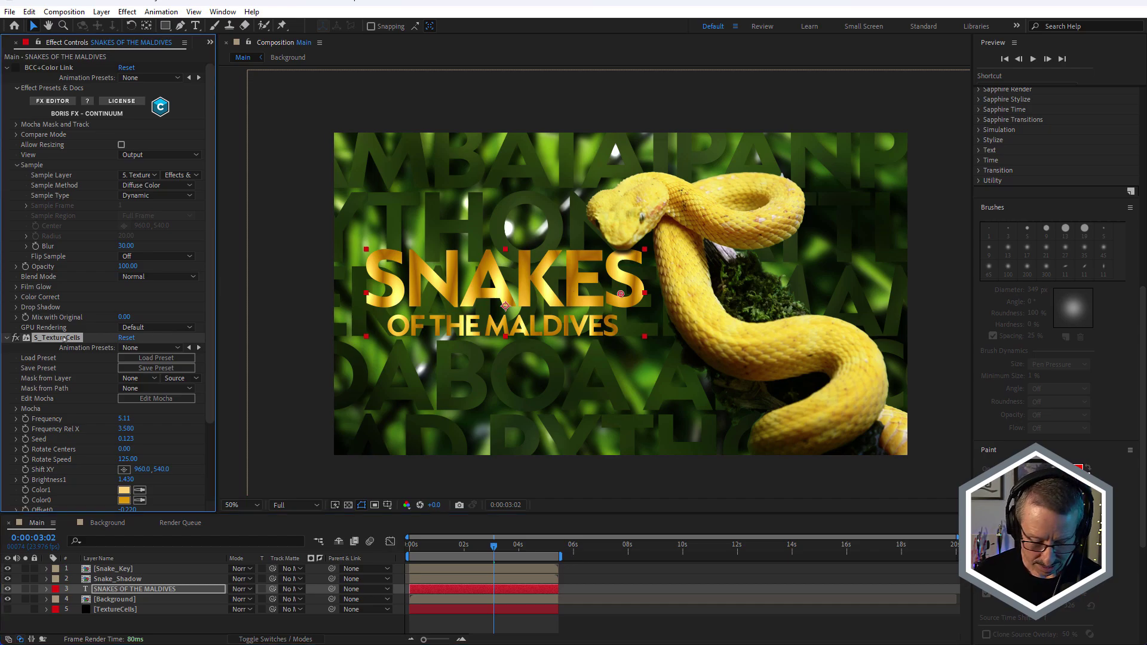
pyautogui.press('Delete')
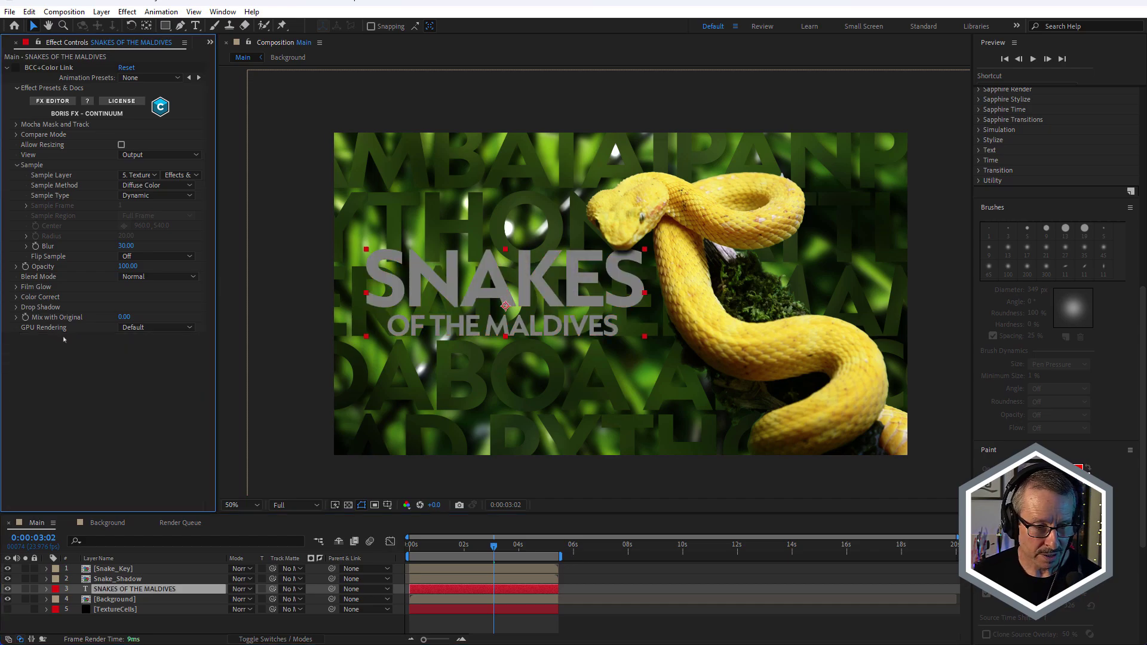
pyautogui.click(40, 67)
pyautogui.click(15, 67)
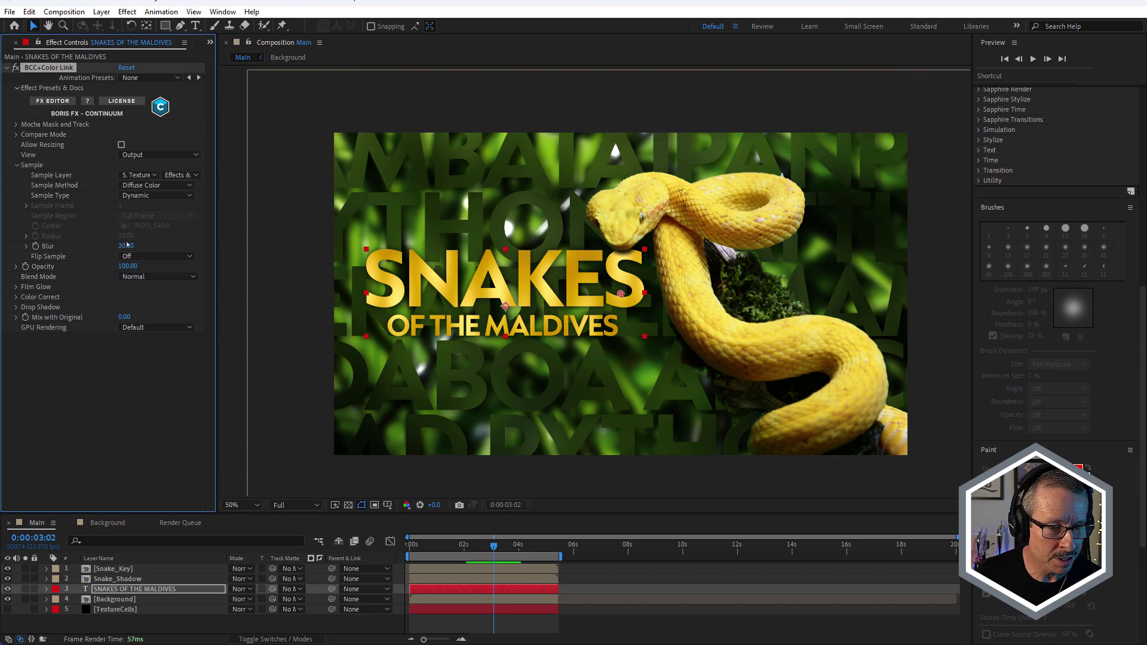
# Step: Try a Color Link sample Blur of 0 on the title, scrub the animation up close, and restore Blur to 30
pyautogui.moveTo(127, 245); pyautogui.dragTo(98, 250)
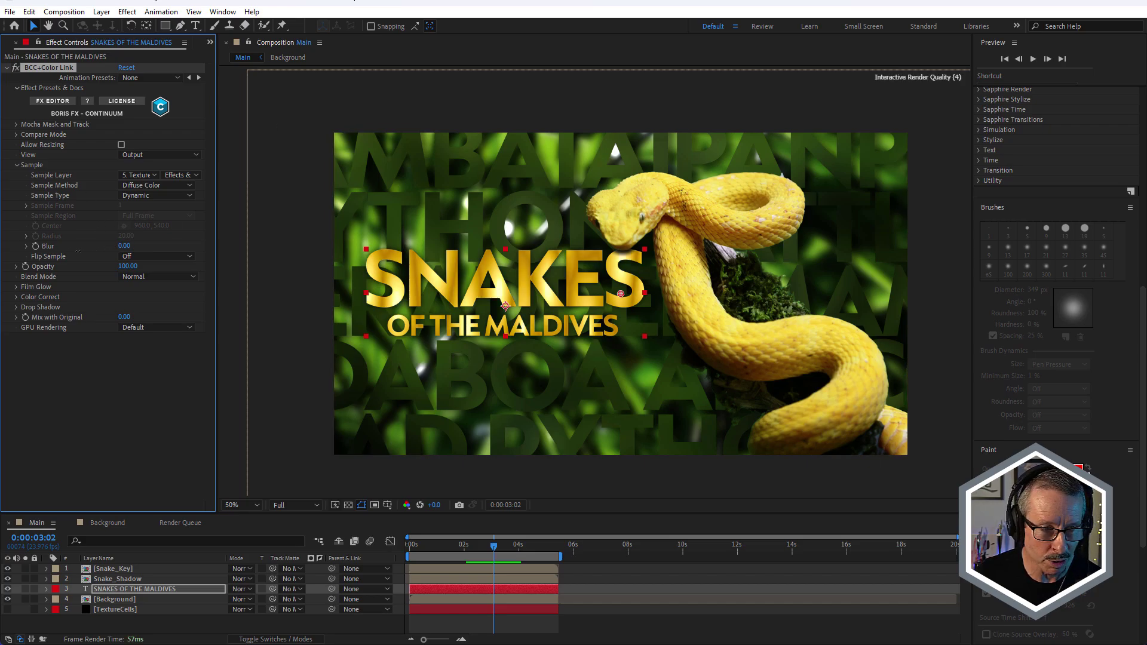
pyautogui.scroll(2, 496, 301)
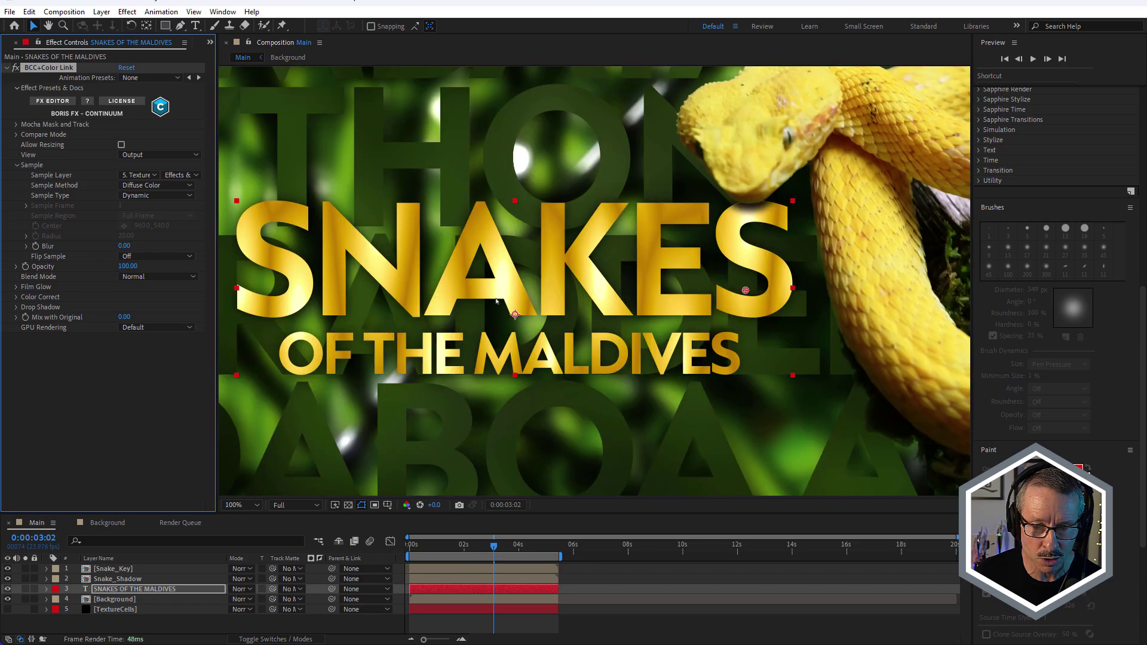
pyautogui.moveTo(457, 546)
pyautogui.mouseDown()
pyautogui.moveTo(493, 551)
pyautogui.moveTo(438, 553)
pyautogui.moveTo(469, 550)
pyautogui.mouseUp()
pyautogui.moveTo(464, 546); pyautogui.dragTo(489, 546)
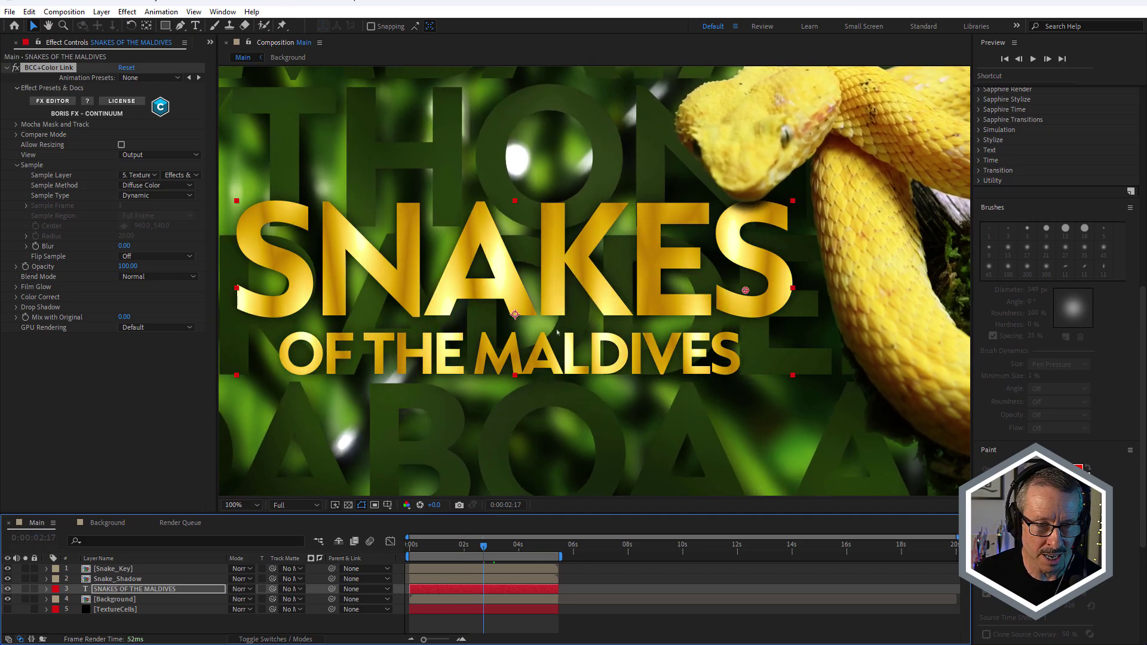
pyautogui.scroll(-2, 324, 284)
pyautogui.moveTo(125, 246); pyautogui.dragTo(153, 247)
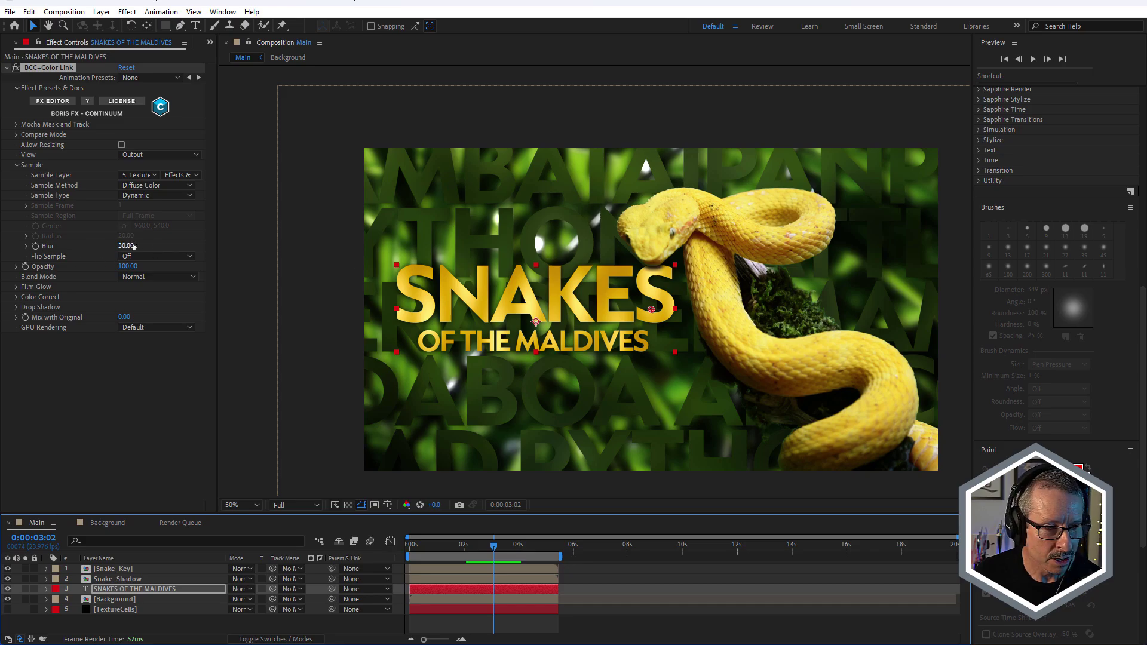
# Step: Play back and scrub the composite to check how the gold texture moves through the title
pyautogui.moveTo(444, 548)
pyautogui.mouseDown()
pyautogui.moveTo(525, 550)
pyautogui.moveTo(462, 560)
pyautogui.mouseUp()
pyautogui.press('space')
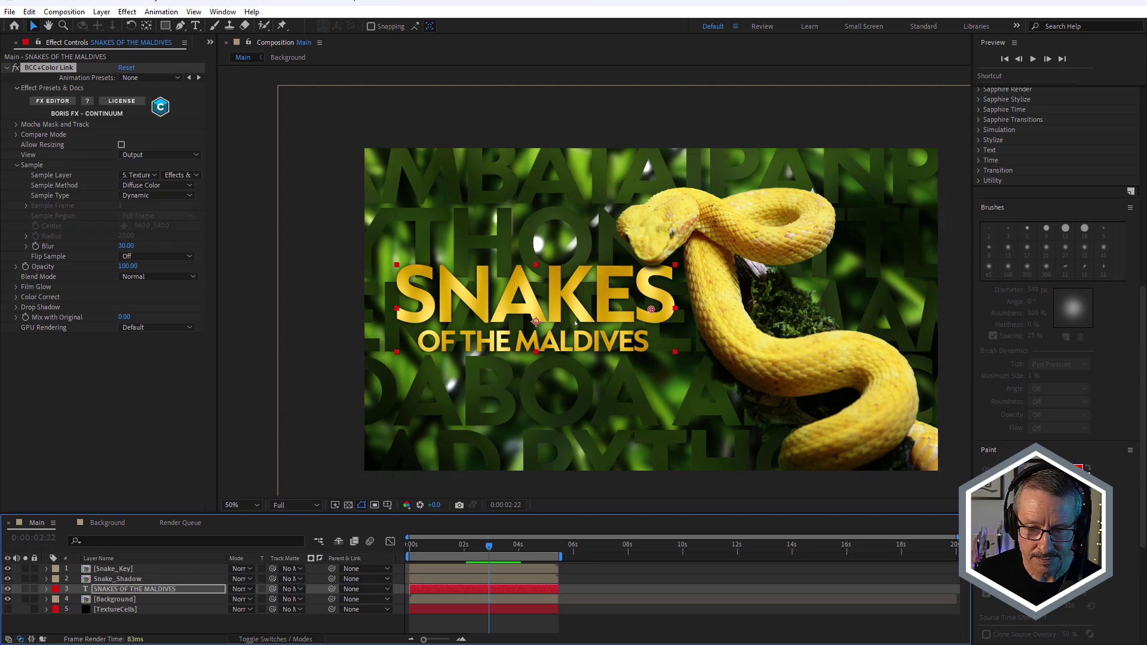
pyautogui.press('space')
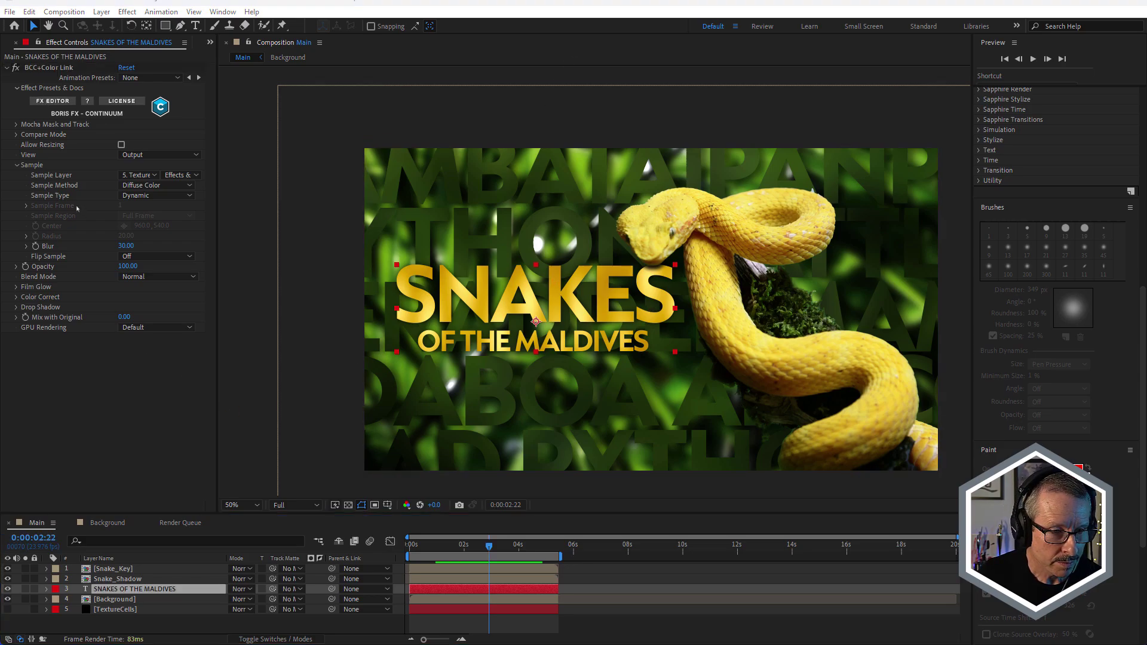
pyautogui.moveTo(489, 556); pyautogui.dragTo(479, 558)
# Step: Try the SoftLight and HardLight blend modes in the title's Color Link, and return the blend mode to Normal
pyautogui.click(143, 276)
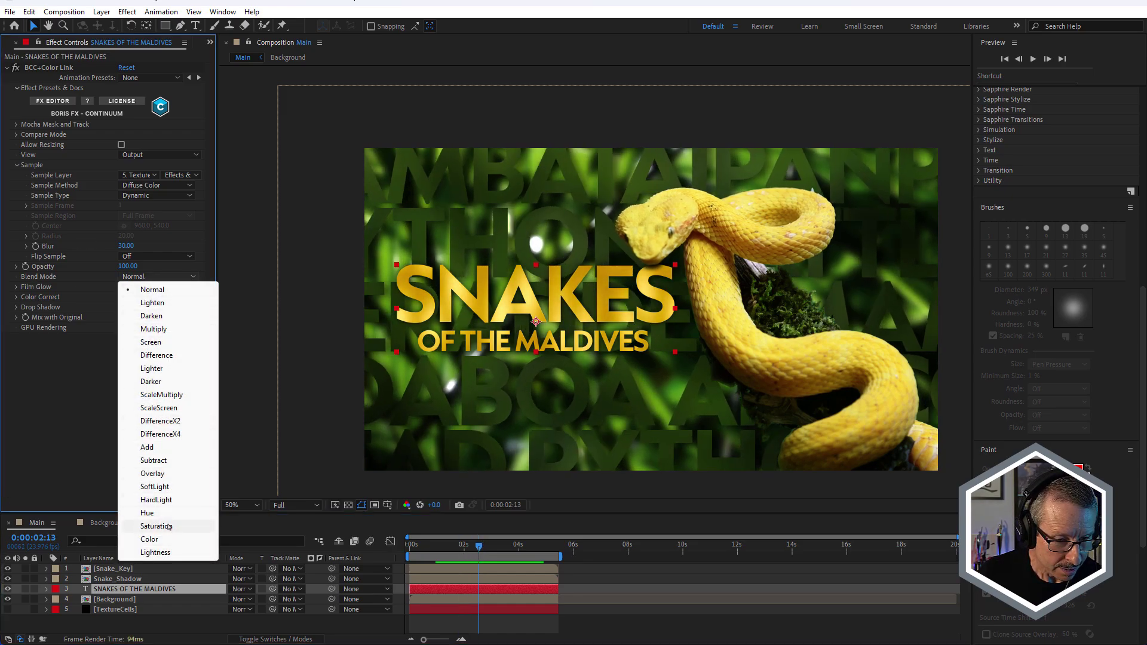
pyautogui.click(168, 486)
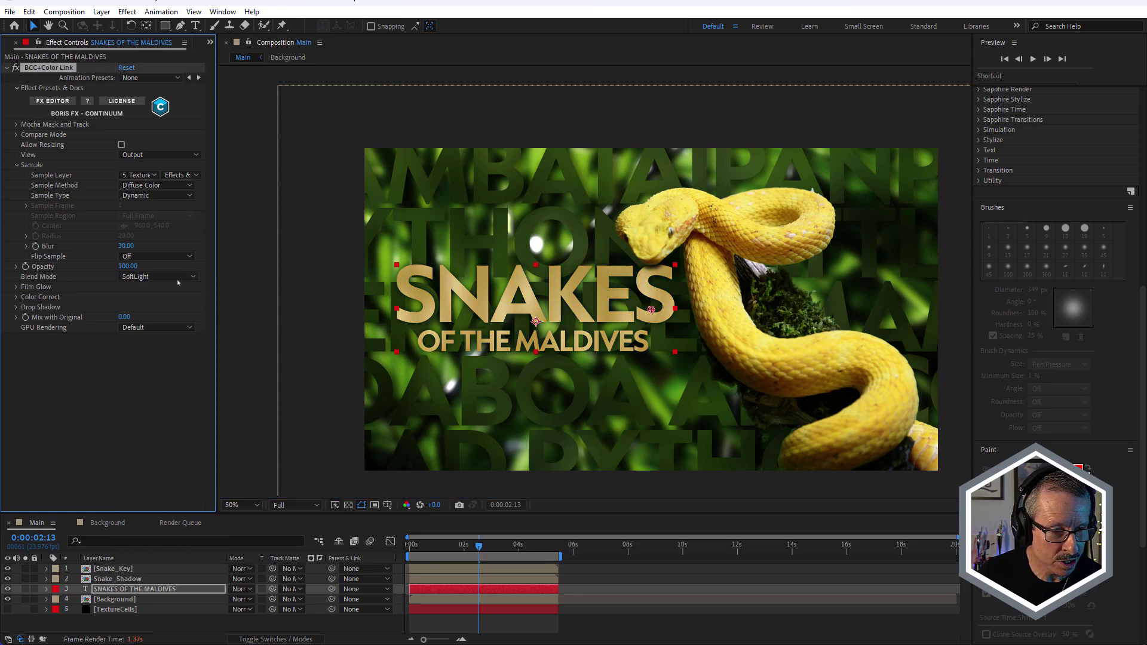
pyautogui.click(148, 276)
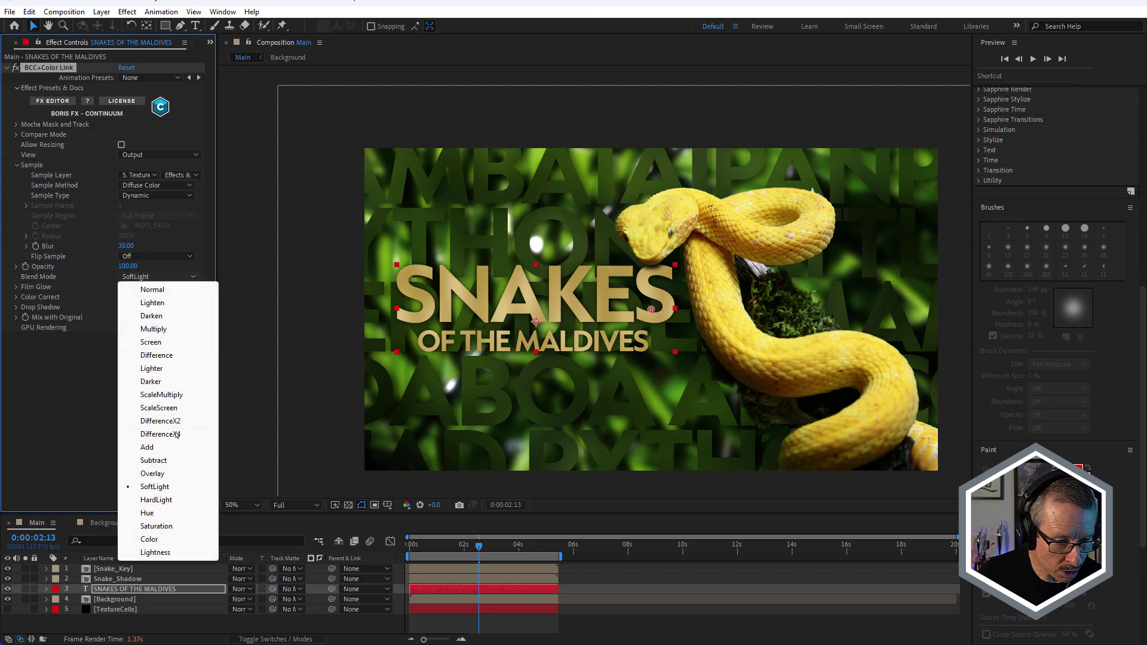
pyautogui.click(156, 499)
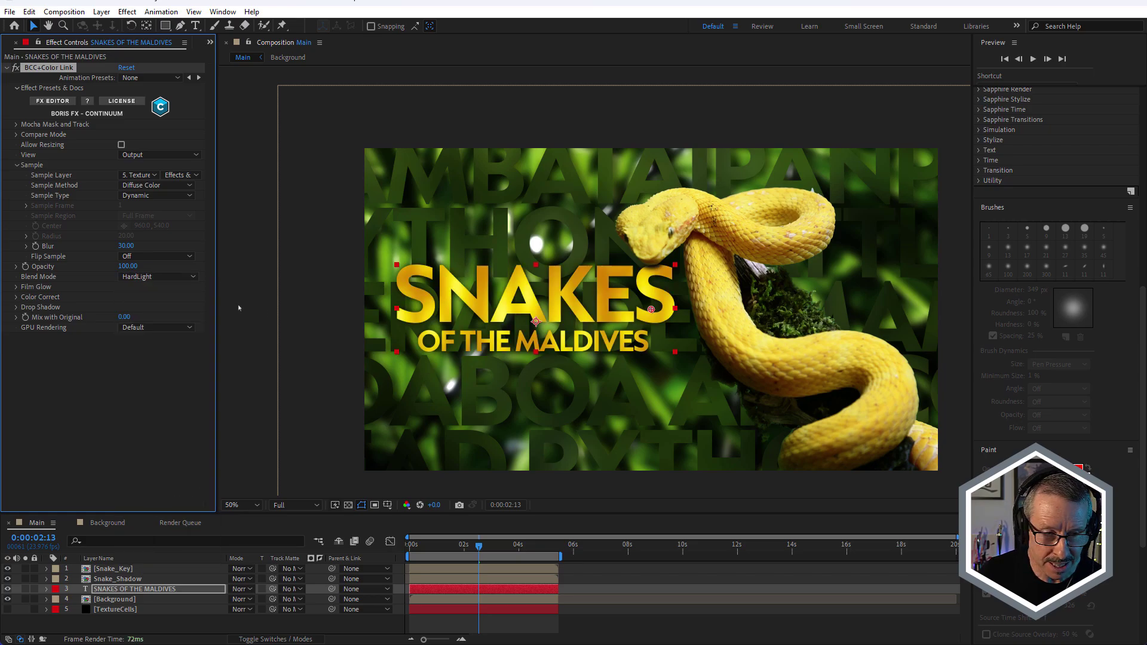
pyautogui.click(155, 279)
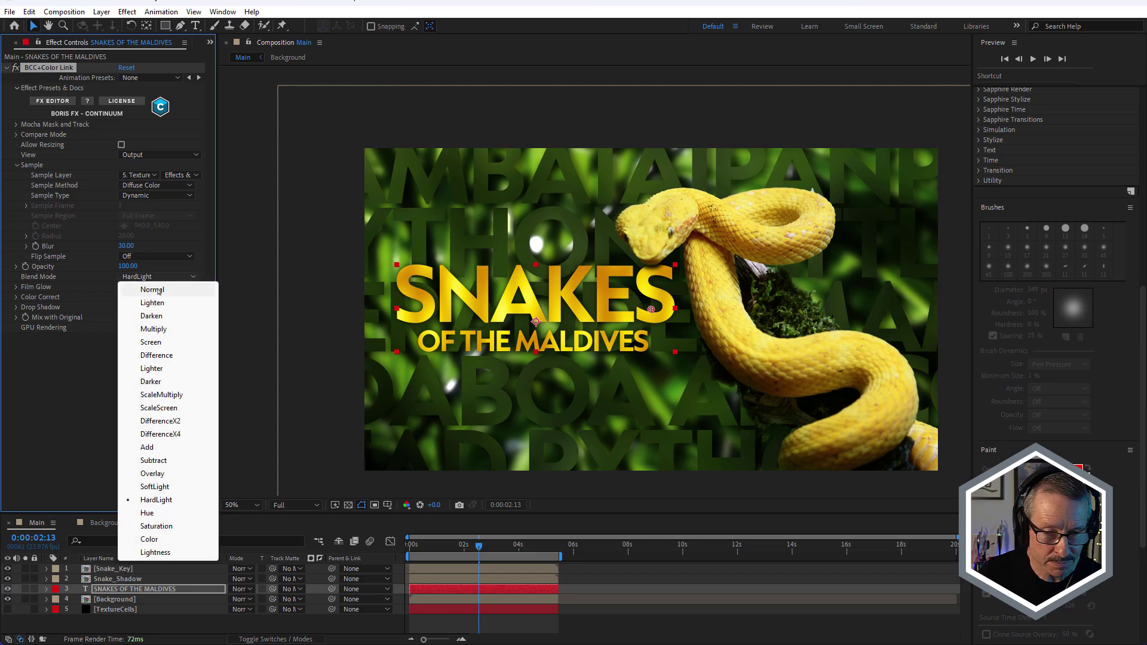
pyautogui.click(159, 291)
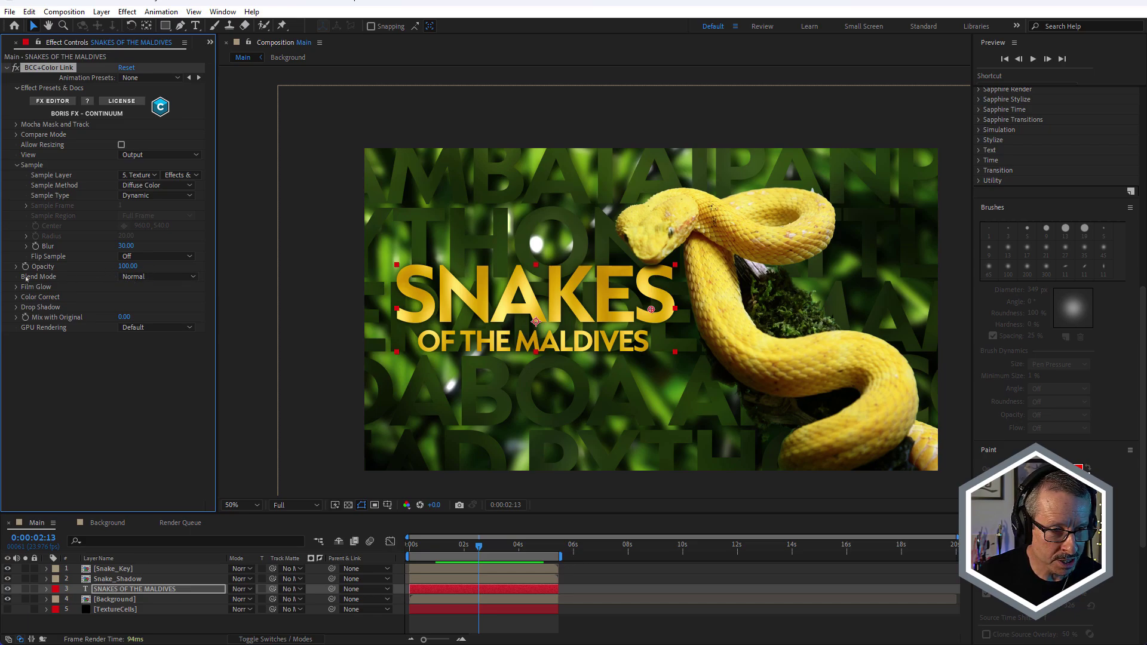
# Step: Set the blend mode of Snake_Key's Color Link effect to Normal
pyautogui.click(123, 580)
pyautogui.click(120, 569)
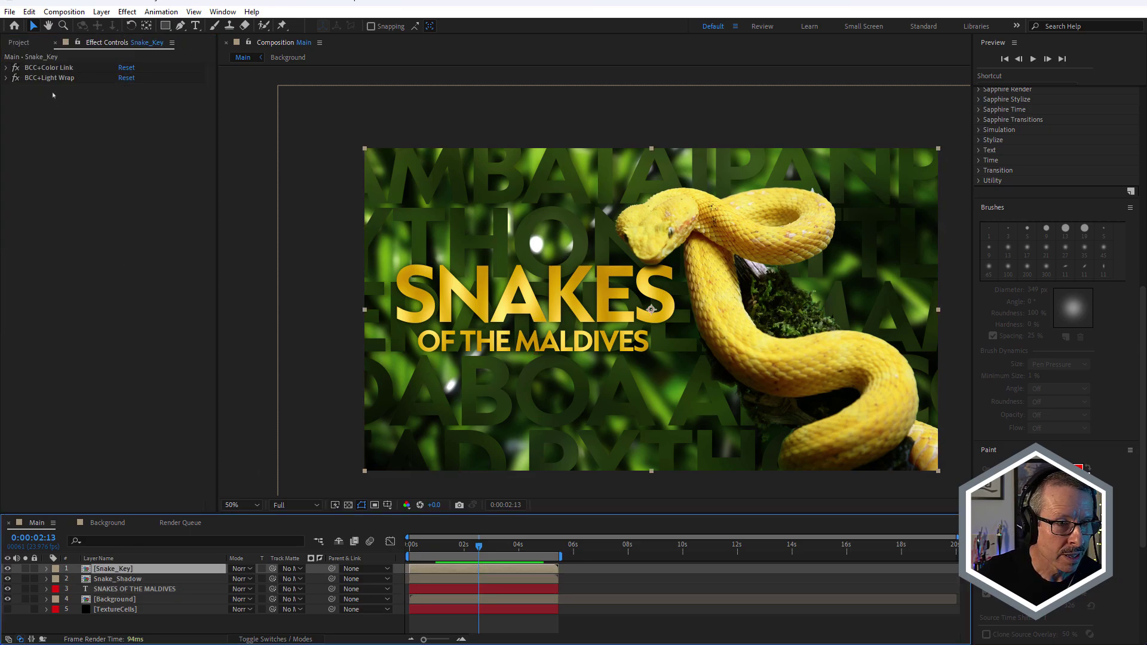
pyautogui.click(6, 68)
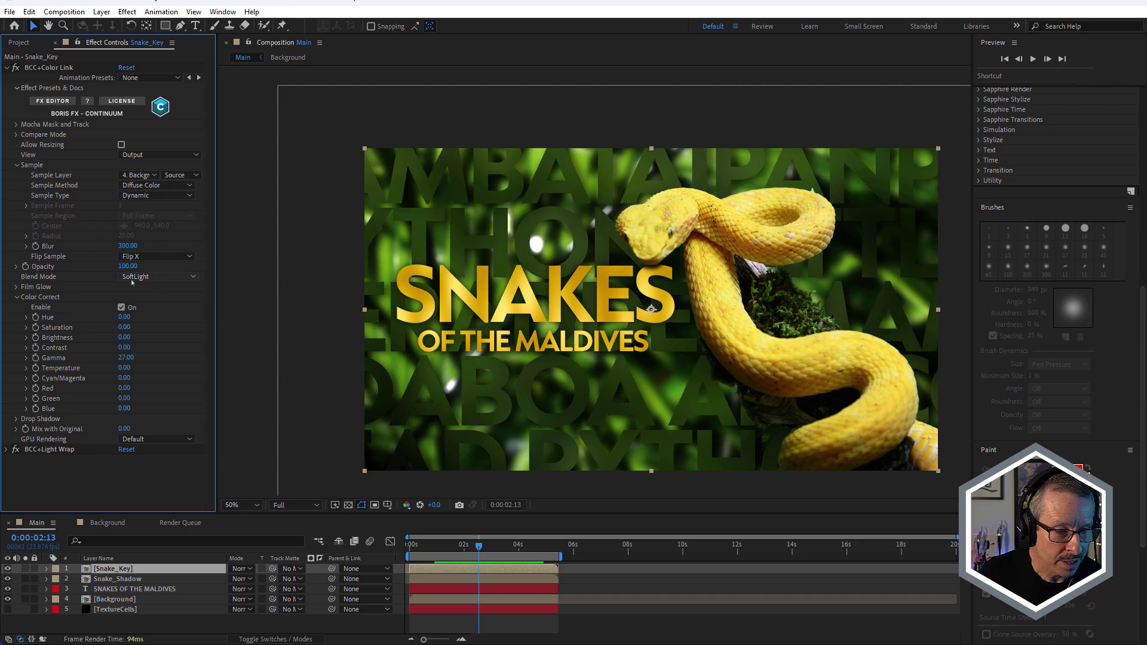
pyautogui.click(152, 279)
pyautogui.click(153, 290)
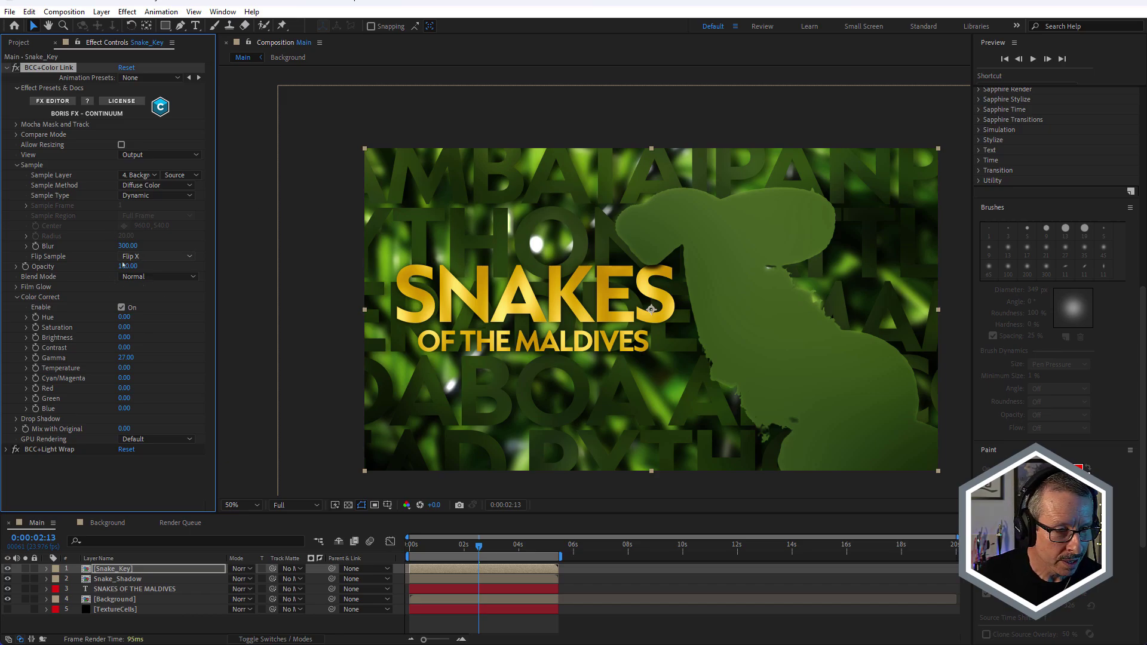
# Step: Try a sample Blur of 0 in Snake_Key's Color Link, and undo both that and the last blend mode change
pyautogui.moveTo(127, 245); pyautogui.dragTo(9, 256)
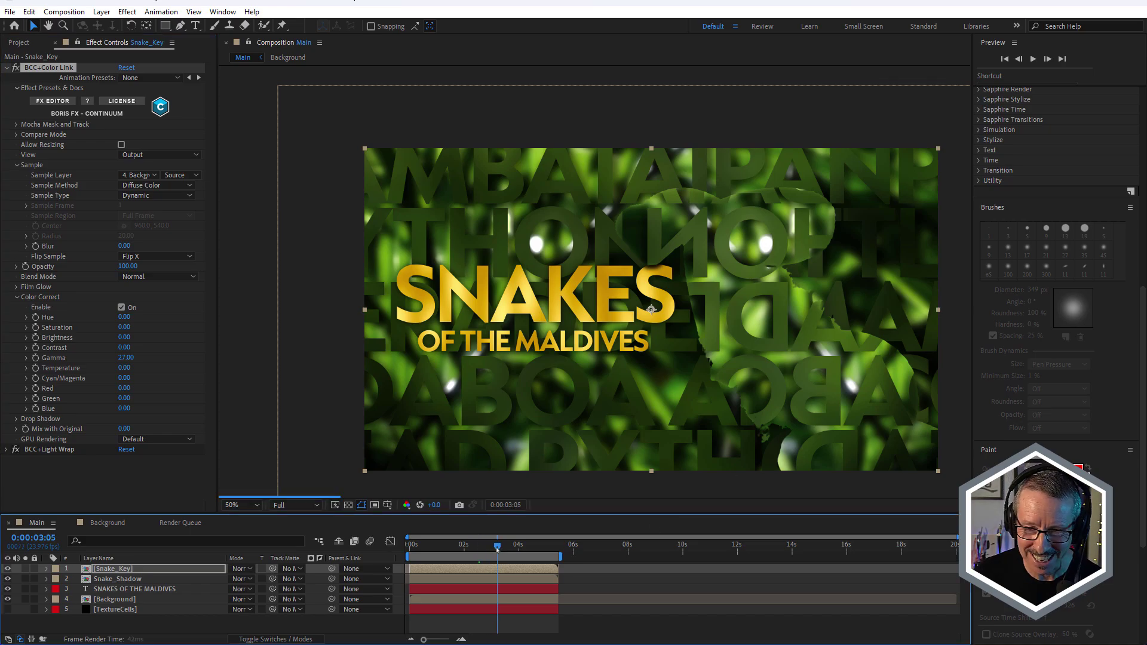
pyautogui.hotkey('ctrl', 'z')
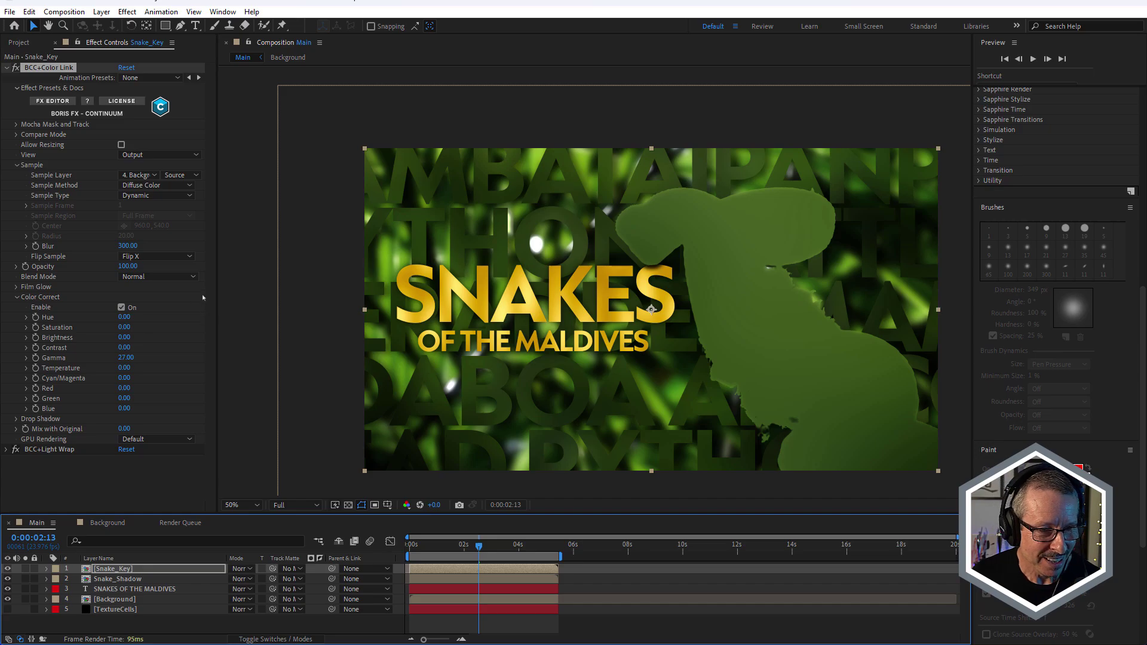
pyautogui.hotkey('ctrl', 'z')
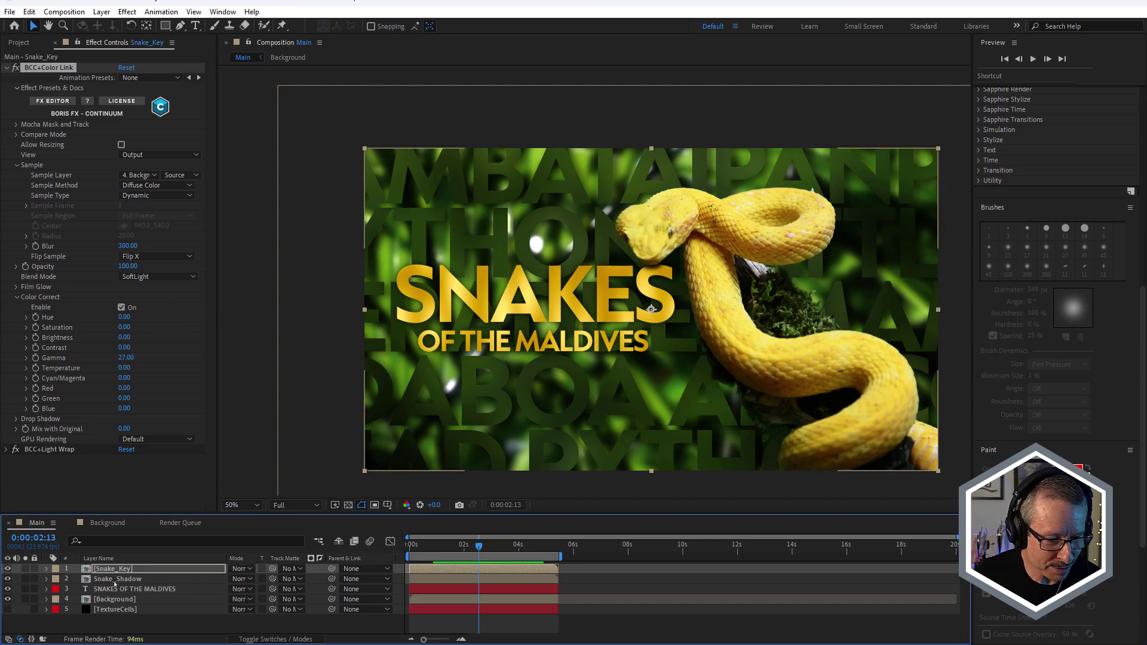
pyautogui.click(117, 588)
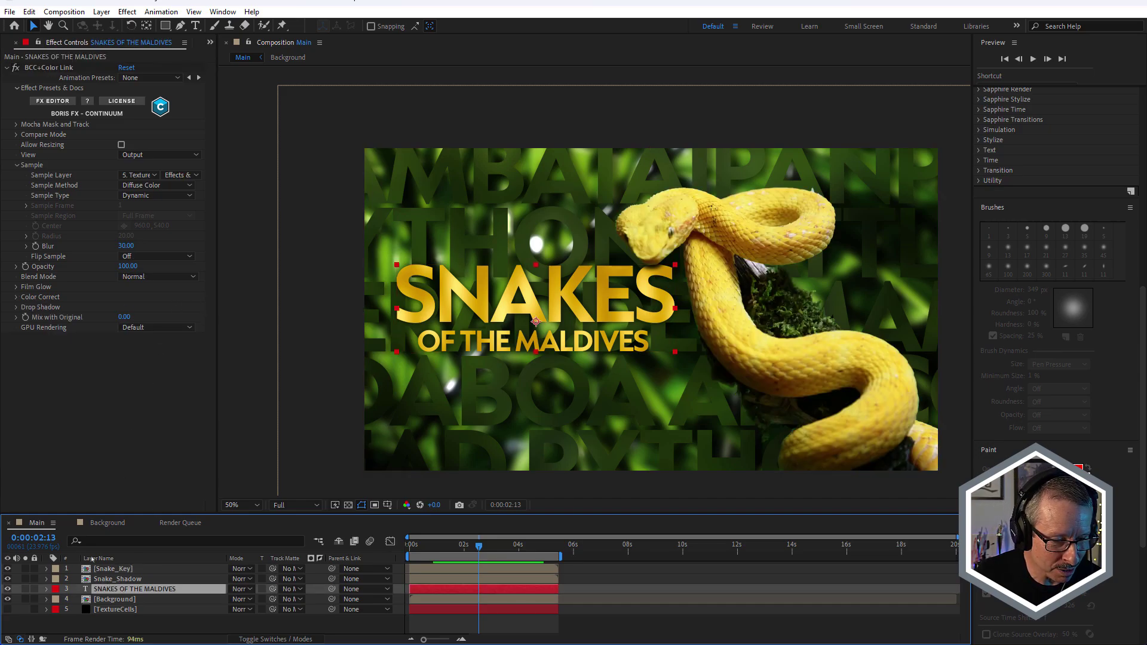
pyautogui.click(147, 276)
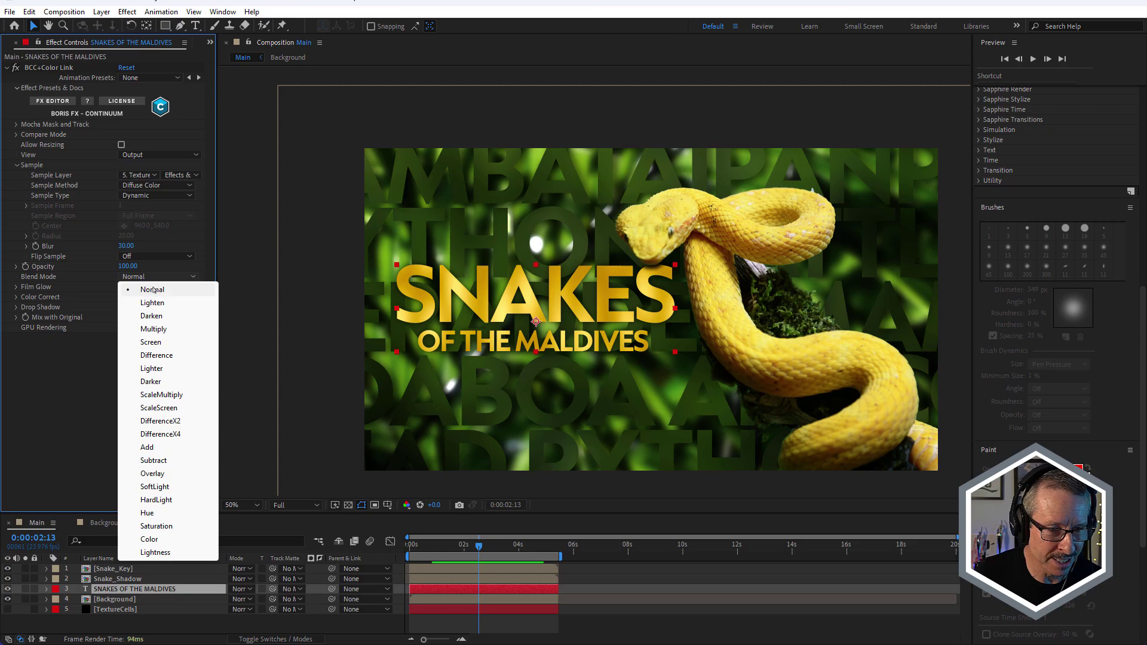
pyautogui.click(77, 340)
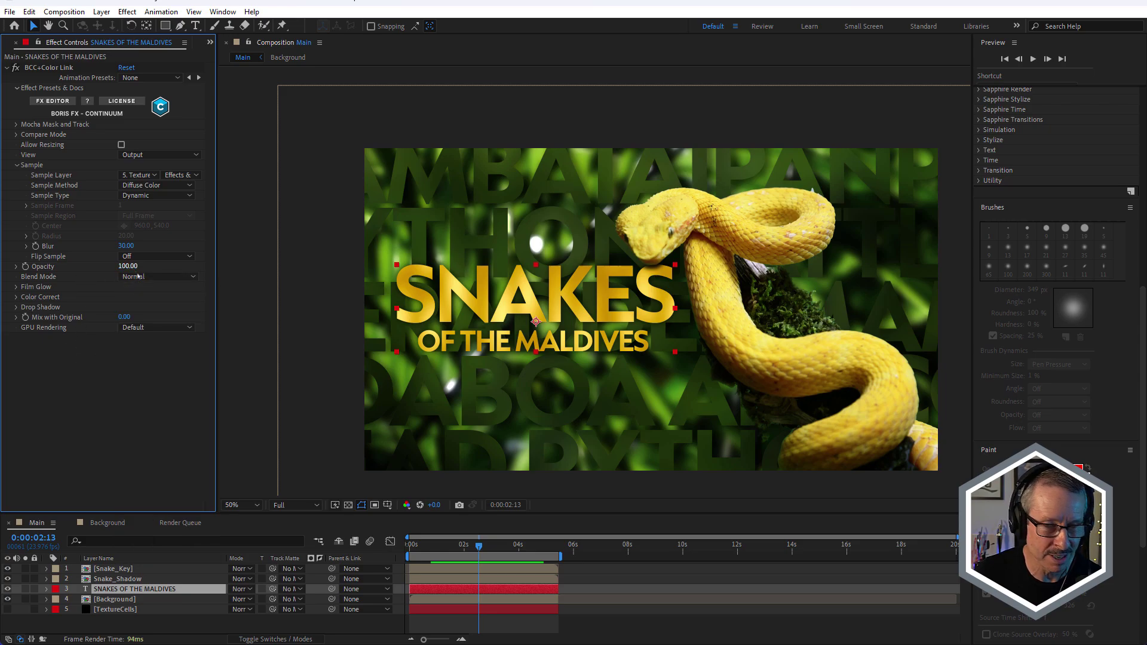
pyautogui.click(105, 575)
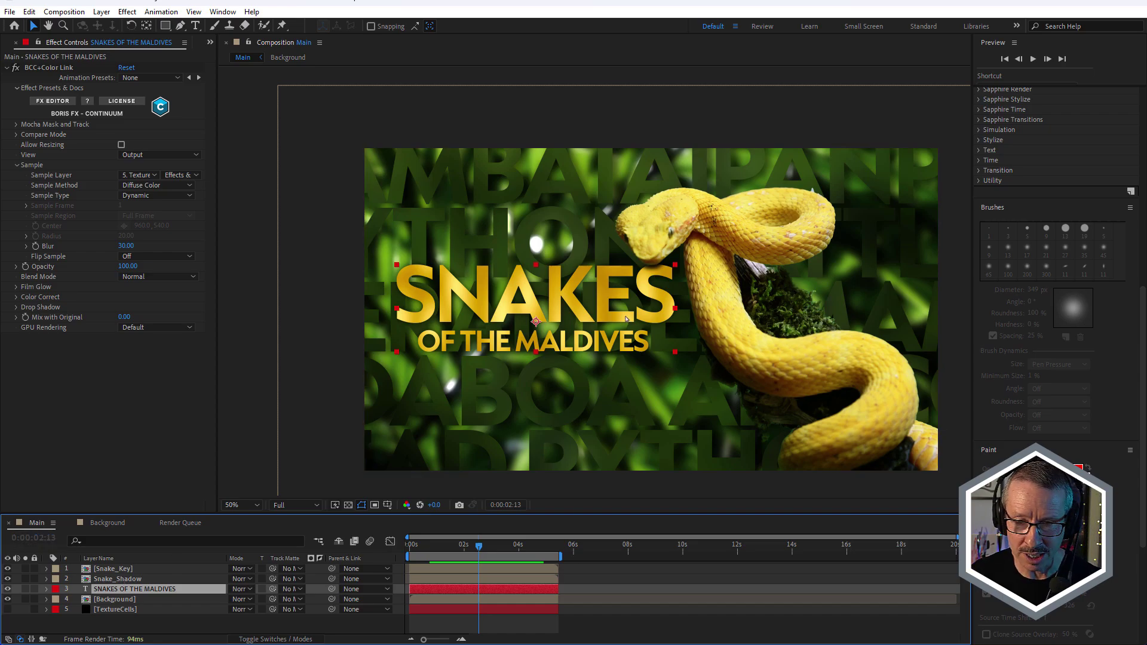
# Step: Hide the Snake_Shadow layer and scrub the animation to examine the snake's head over the title without its contact shadow
pyautogui.scroll(4, 646, 291)
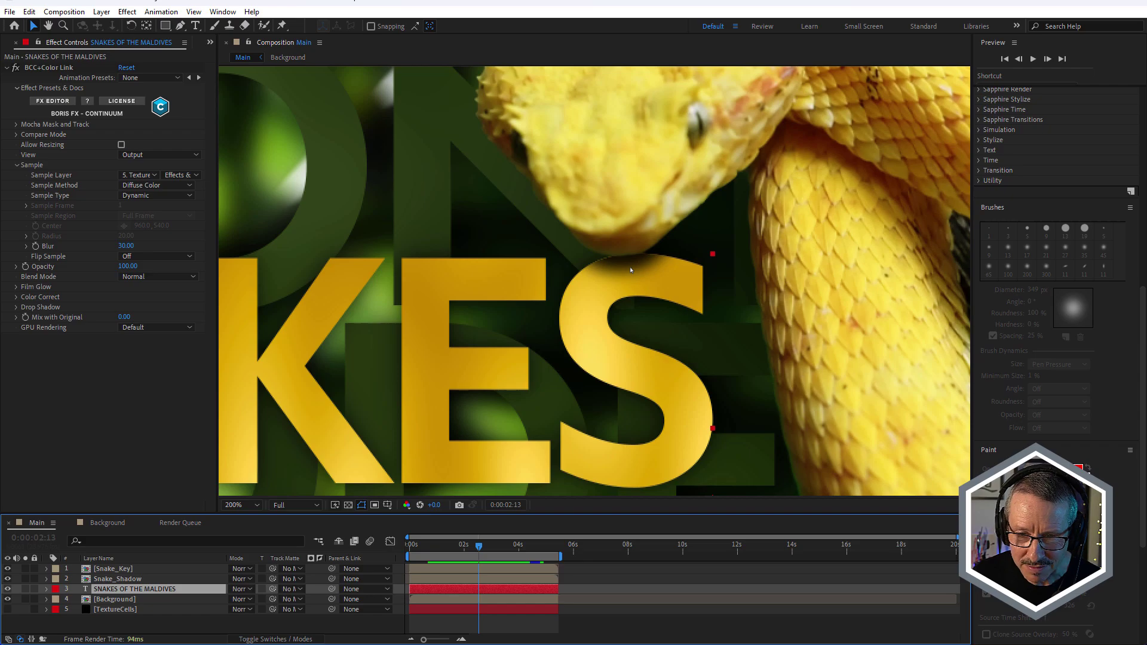
pyautogui.scroll(-4, 630, 269)
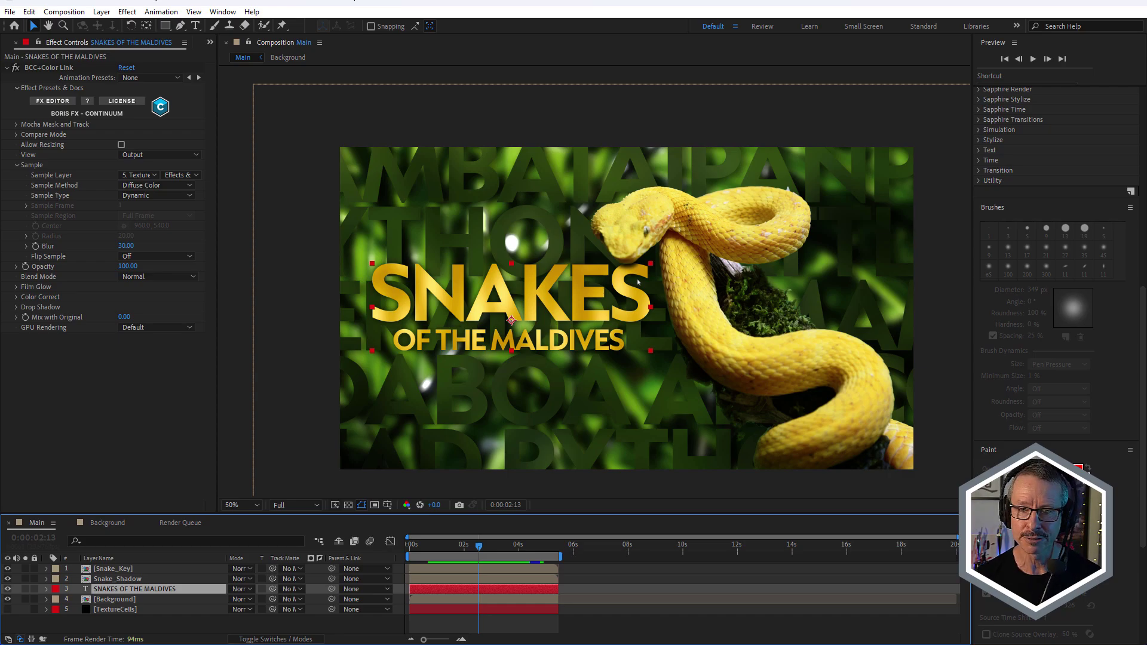
pyautogui.click(8, 579)
pyautogui.scroll(2, 655, 235)
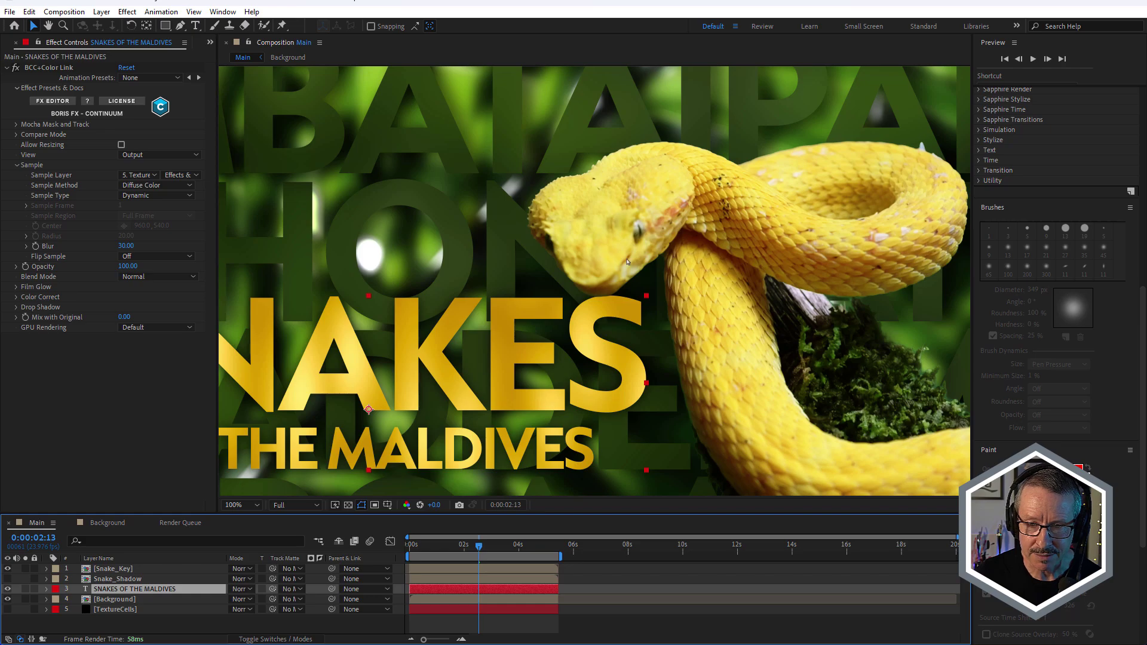
pyautogui.scroll(-2, 616, 252)
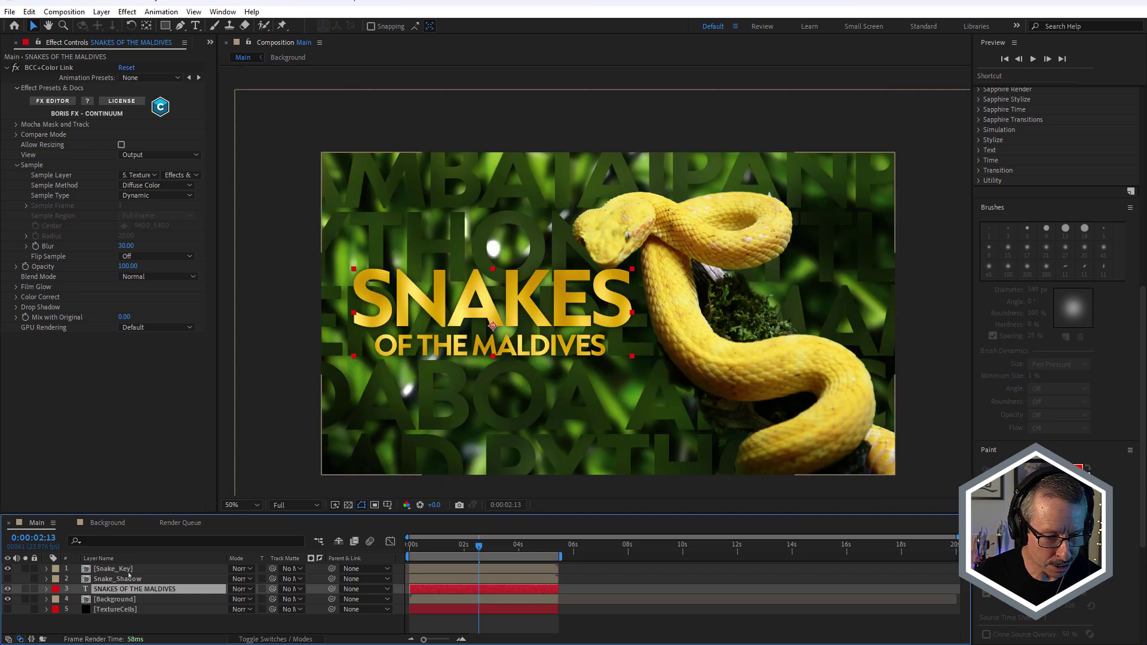
pyautogui.moveTo(477, 546); pyautogui.dragTo(526, 550)
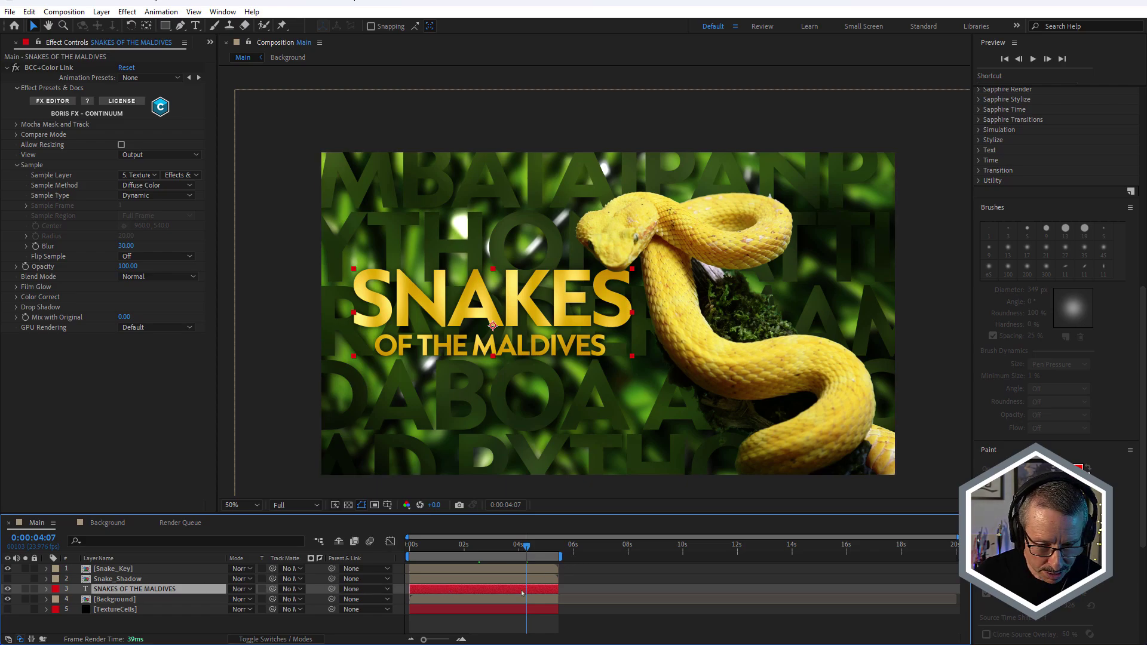
pyautogui.click(128, 569)
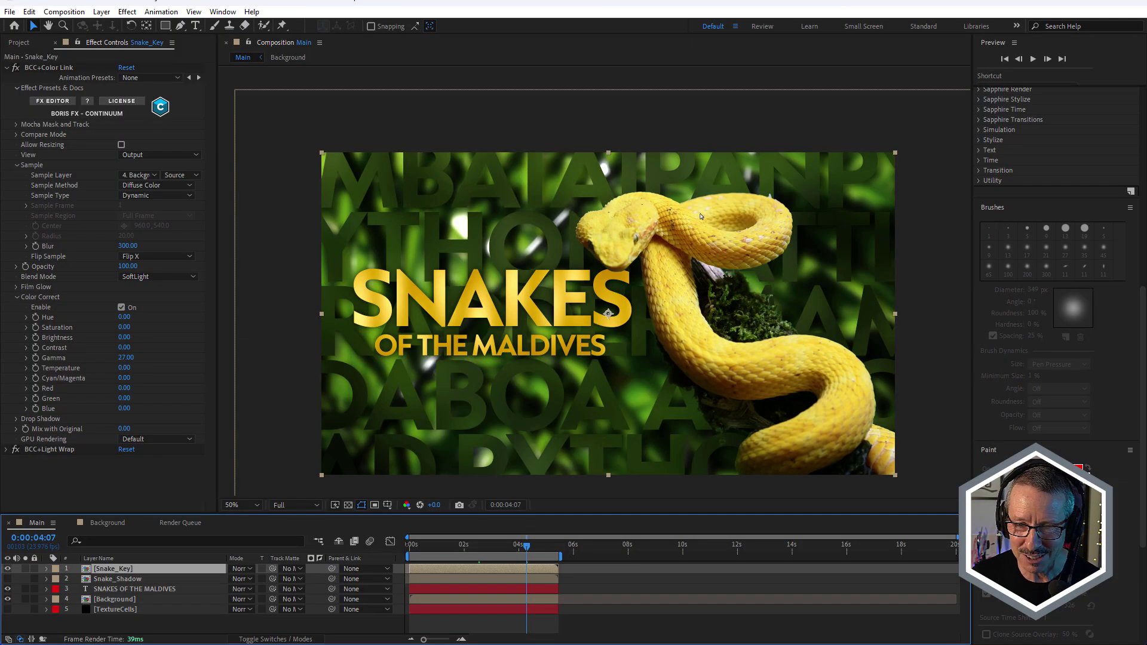
pyautogui.moveTo(488, 553); pyautogui.dragTo(533, 553)
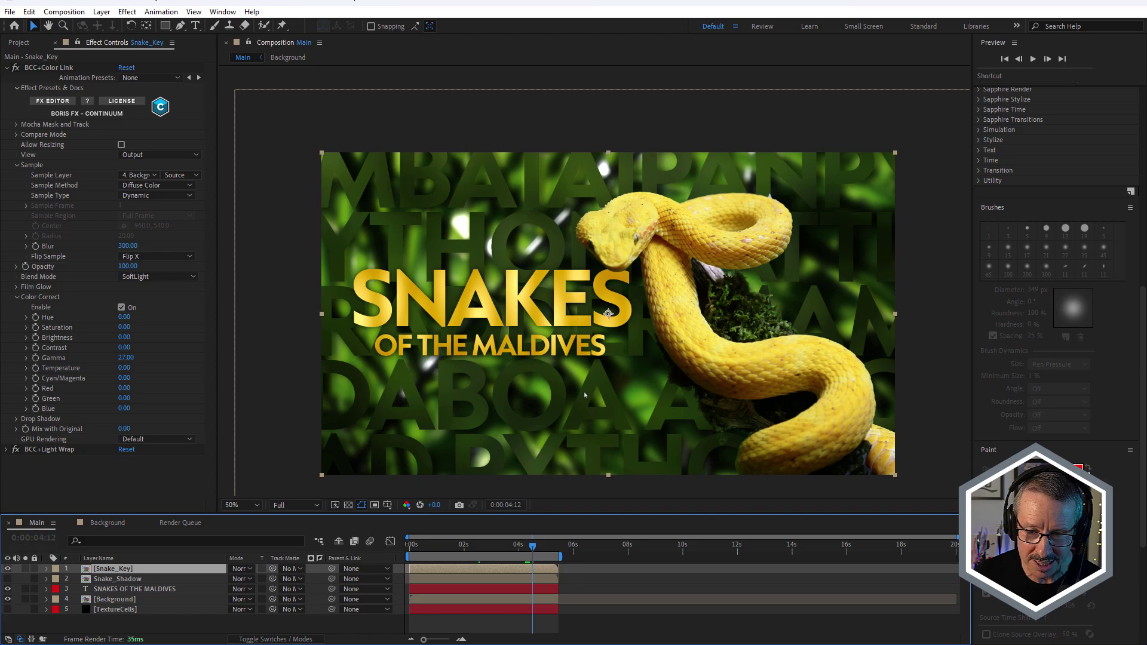
pyautogui.scroll(2, 623, 270)
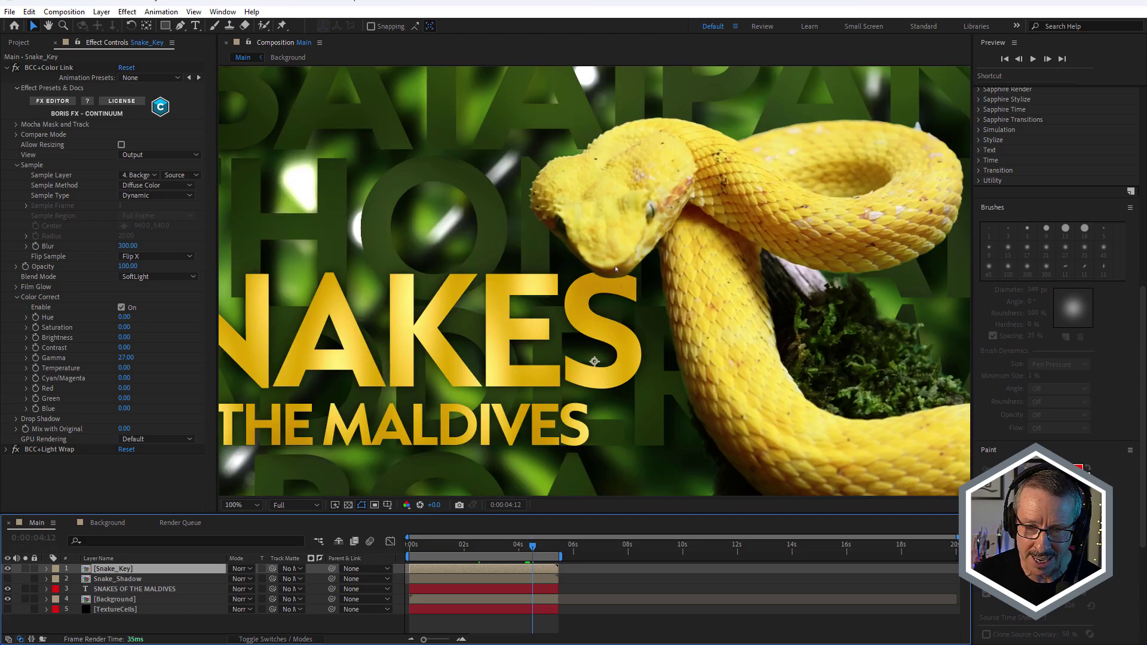
pyautogui.scroll(-2, 616, 269)
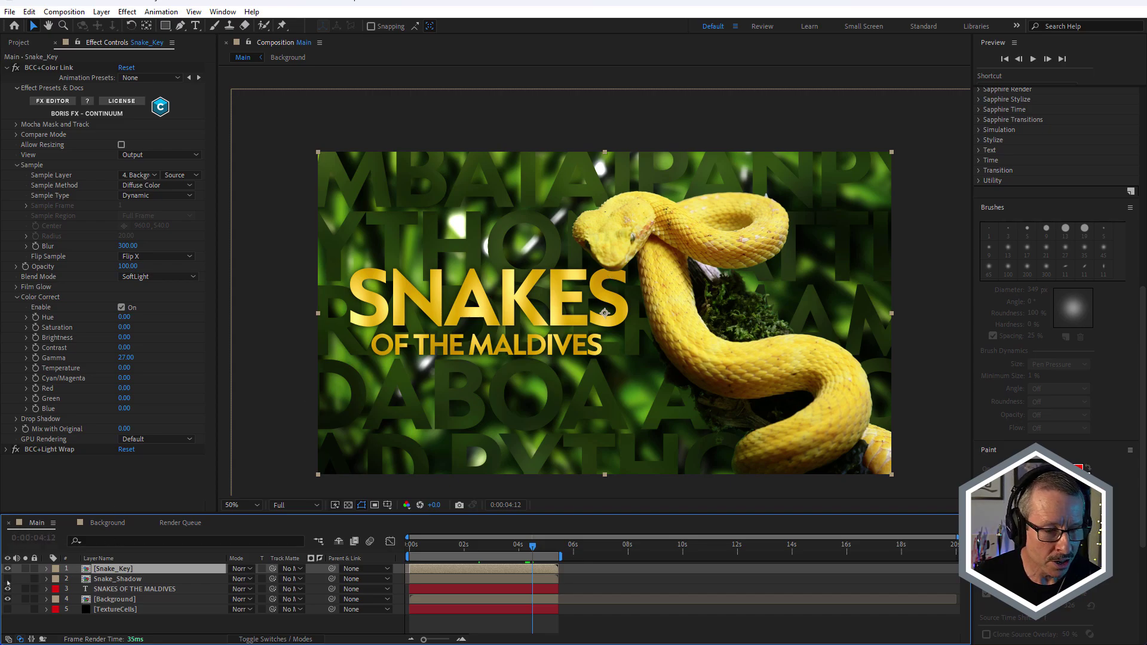
# Step: Show and solo the Snake_Shadow layer against the transparency grid, and scrub to examine the shadow's changing shape
pyautogui.click(26, 579)
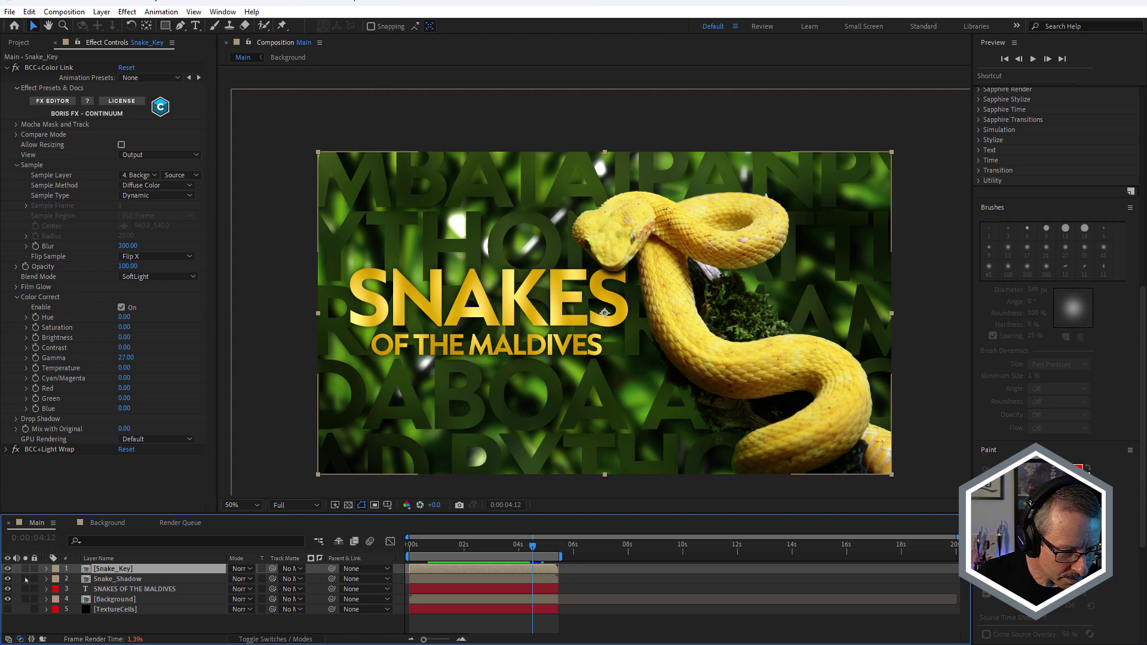
pyautogui.click(348, 505)
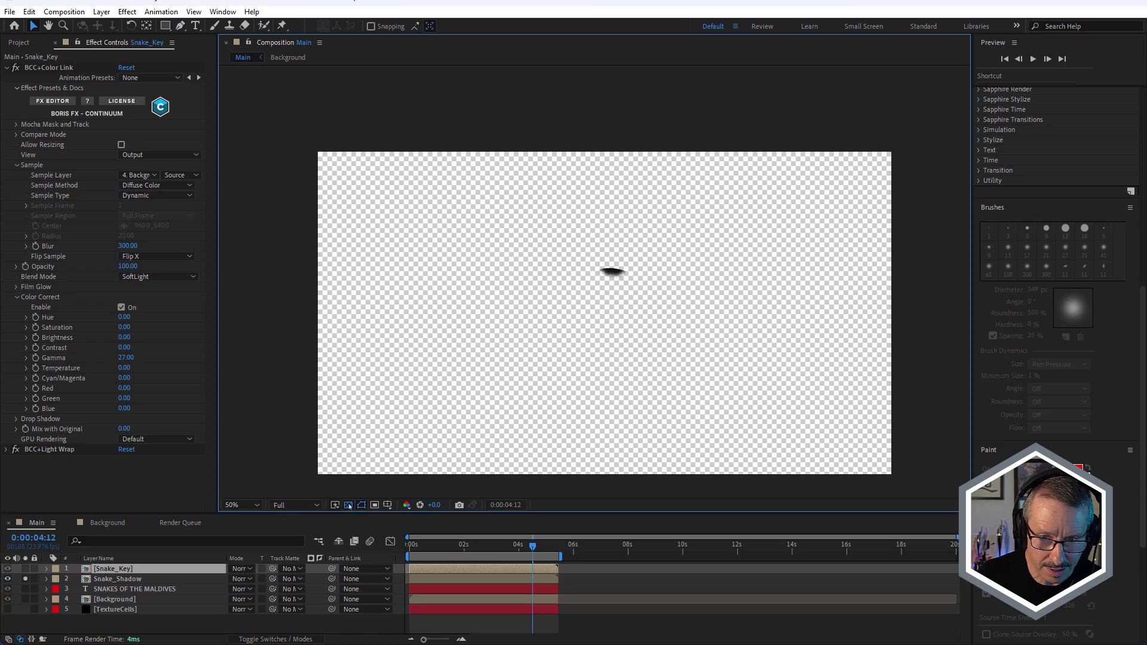
pyautogui.scroll(2, 612, 265)
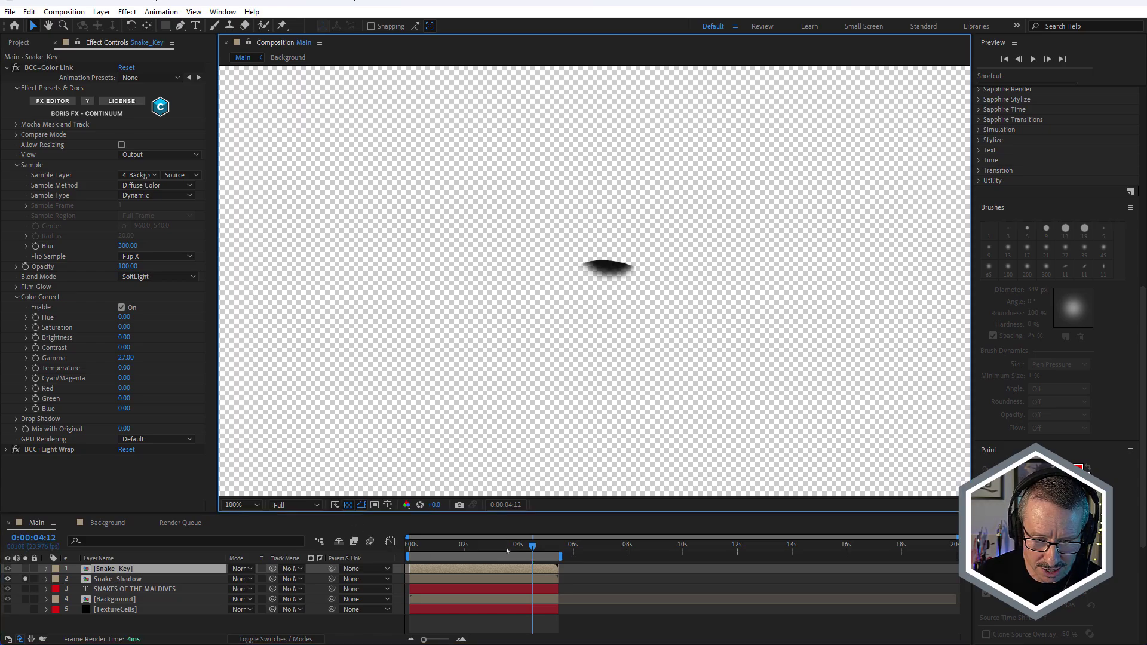
pyautogui.click(481, 547)
pyautogui.moveTo(482, 547)
pyautogui.mouseDown()
pyautogui.moveTo(431, 547)
pyautogui.moveTo(503, 547)
pyautogui.mouseUp()
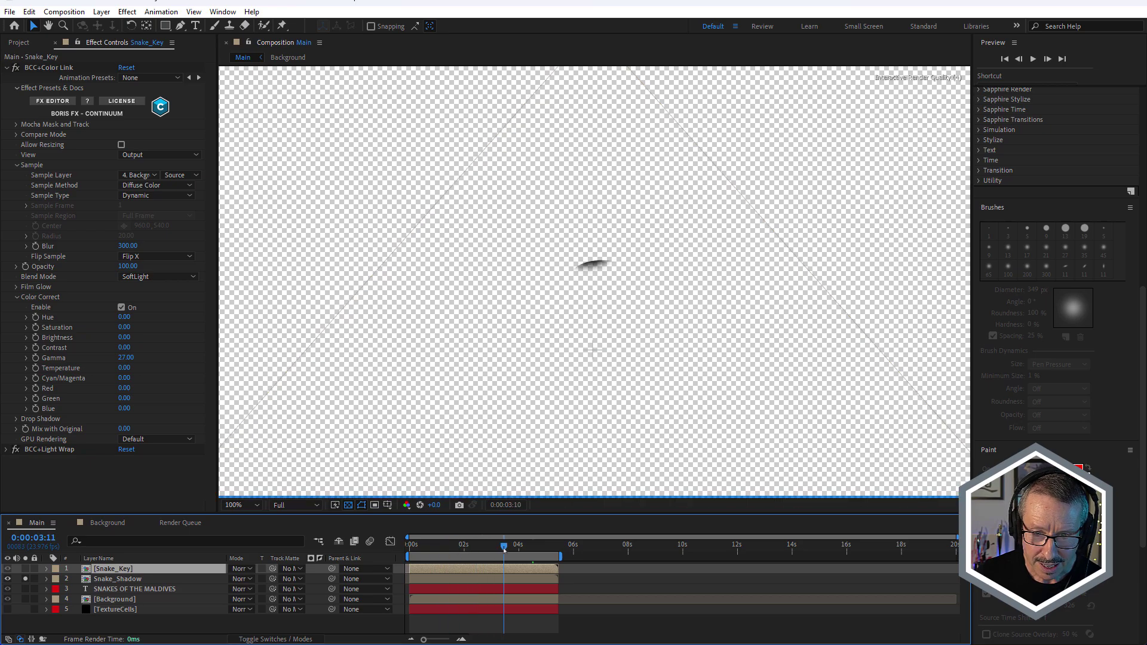
# Step: Turn off Snake_Shadow's Drop Shadow and Set Matte effects and re-enable them one by one, keeping SNAKES OF THE MALDIVES as the matte layer
pyautogui.click(118, 579)
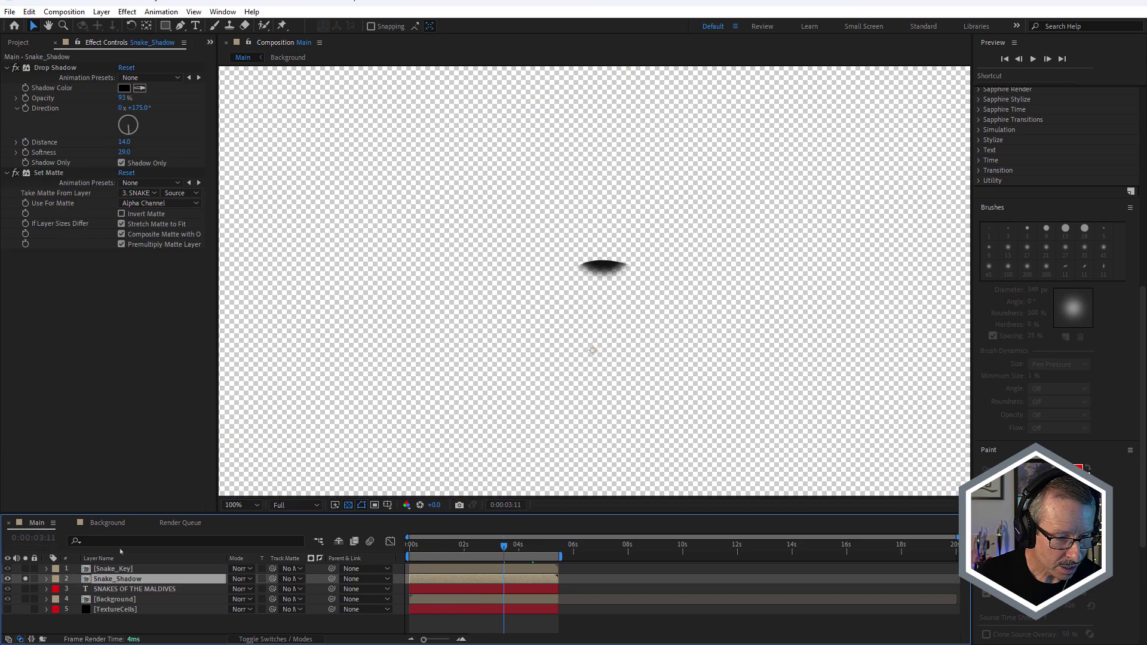
pyautogui.click(17, 67)
pyautogui.click(18, 173)
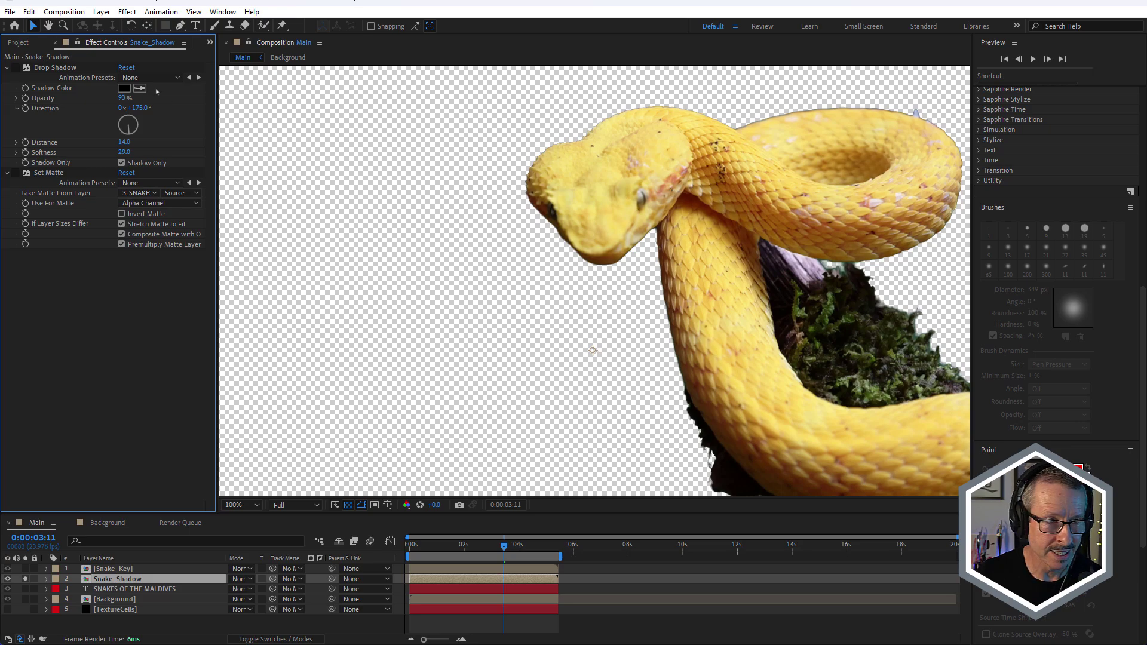
pyautogui.click(16, 68)
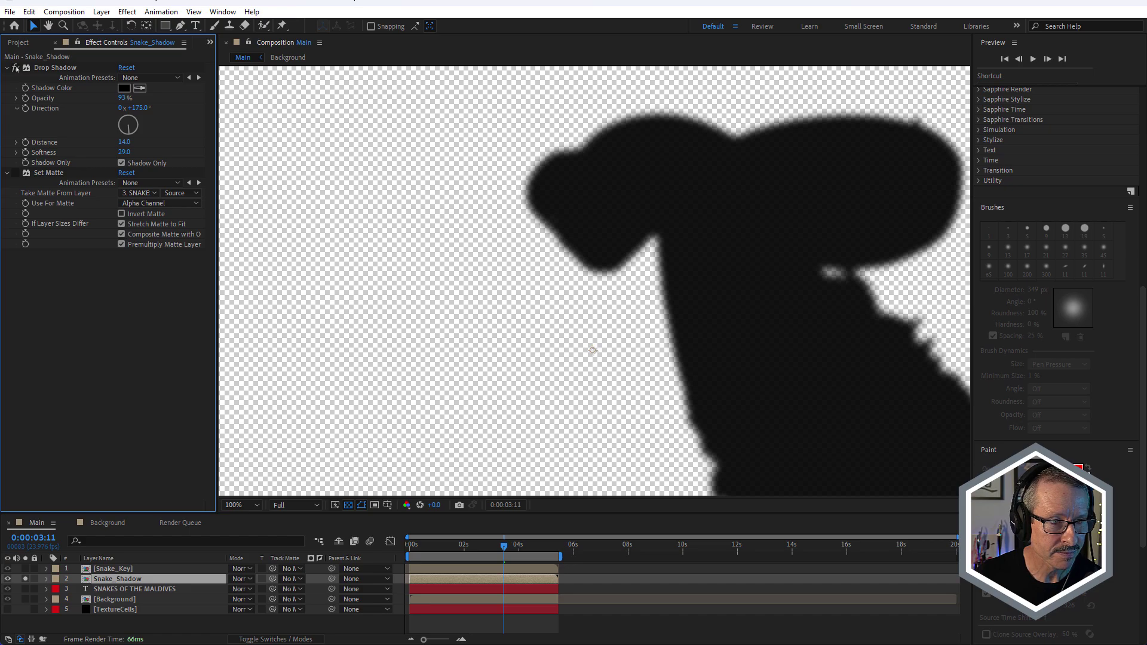
pyautogui.click(46, 174)
pyautogui.click(139, 193)
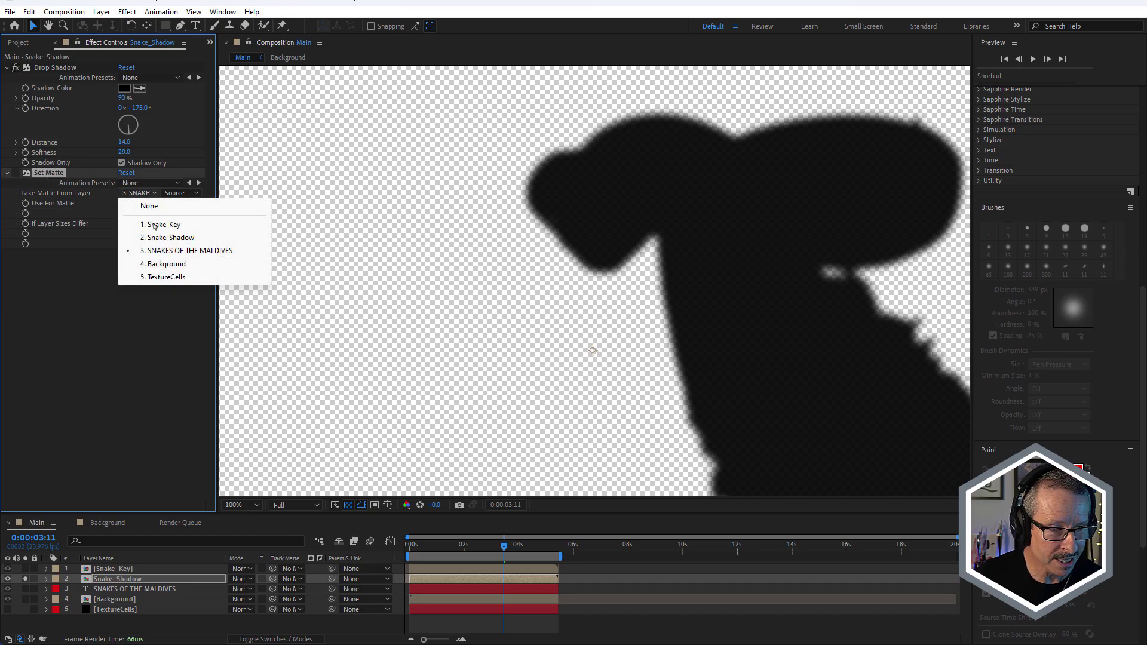
pyautogui.click(164, 251)
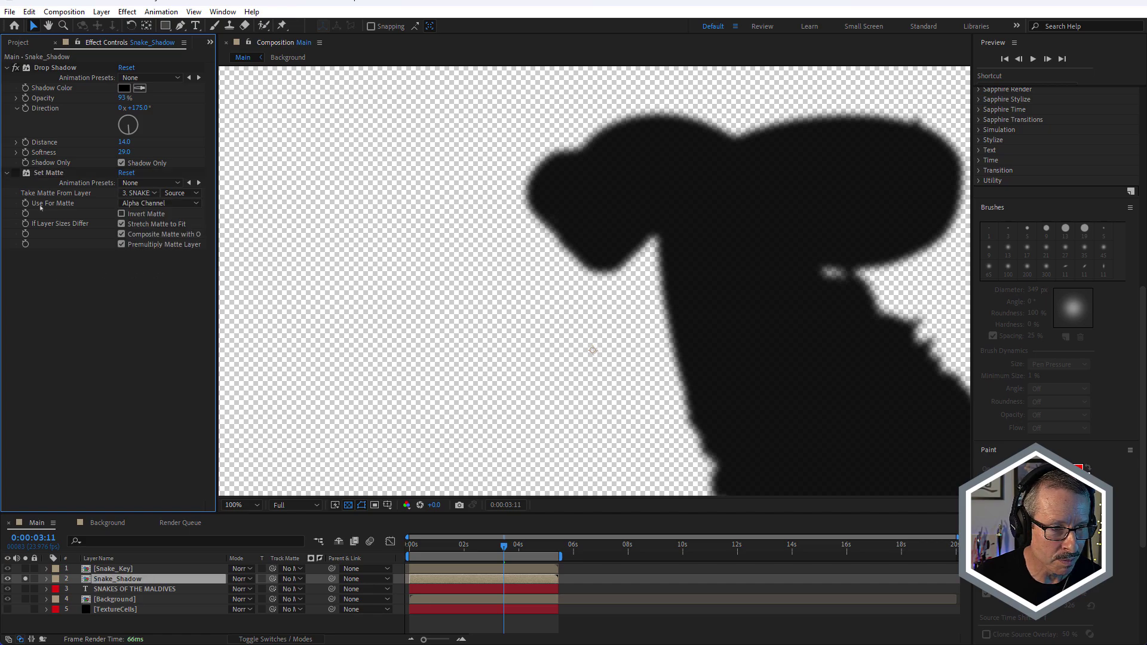
pyautogui.click(17, 173)
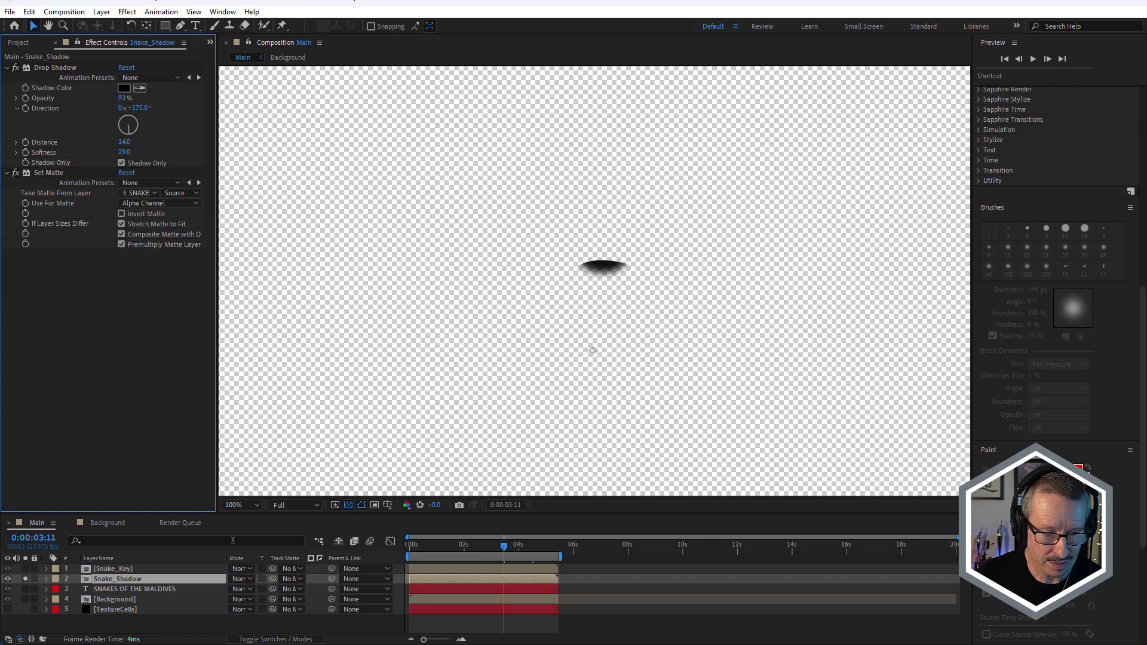
# Step: Toggle the title layer's solo to compare it with the isolated shadow, and unsolo both layers
pyautogui.click(25, 589)
pyautogui.click(25, 589)
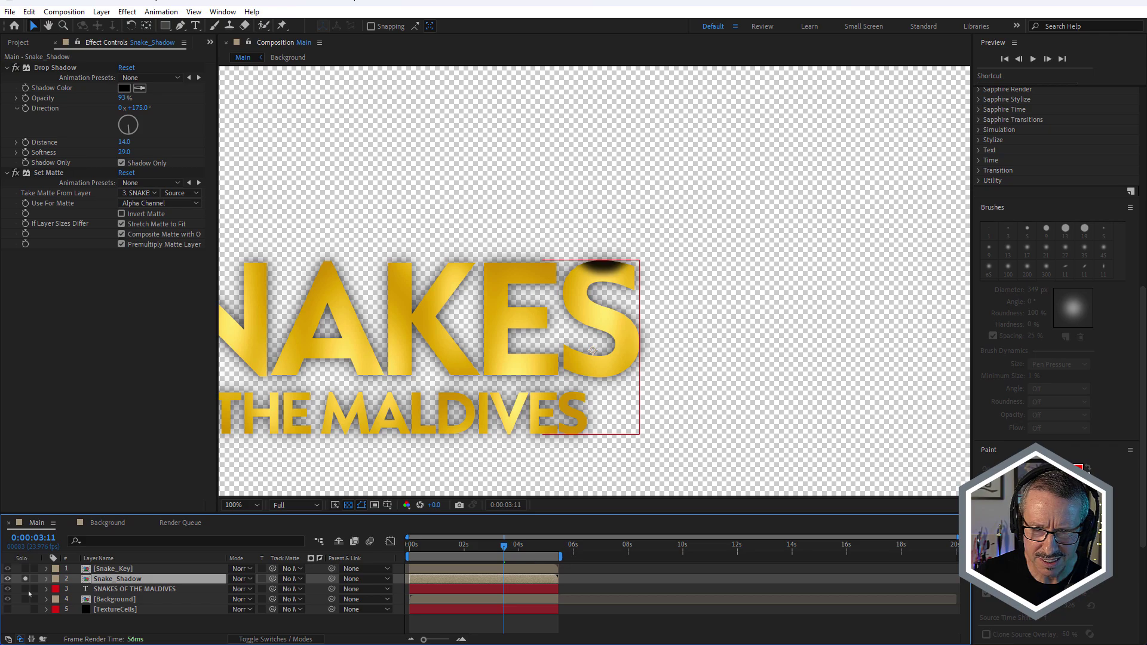
pyautogui.click(25, 589)
pyautogui.click(25, 589)
pyautogui.click(25, 589)
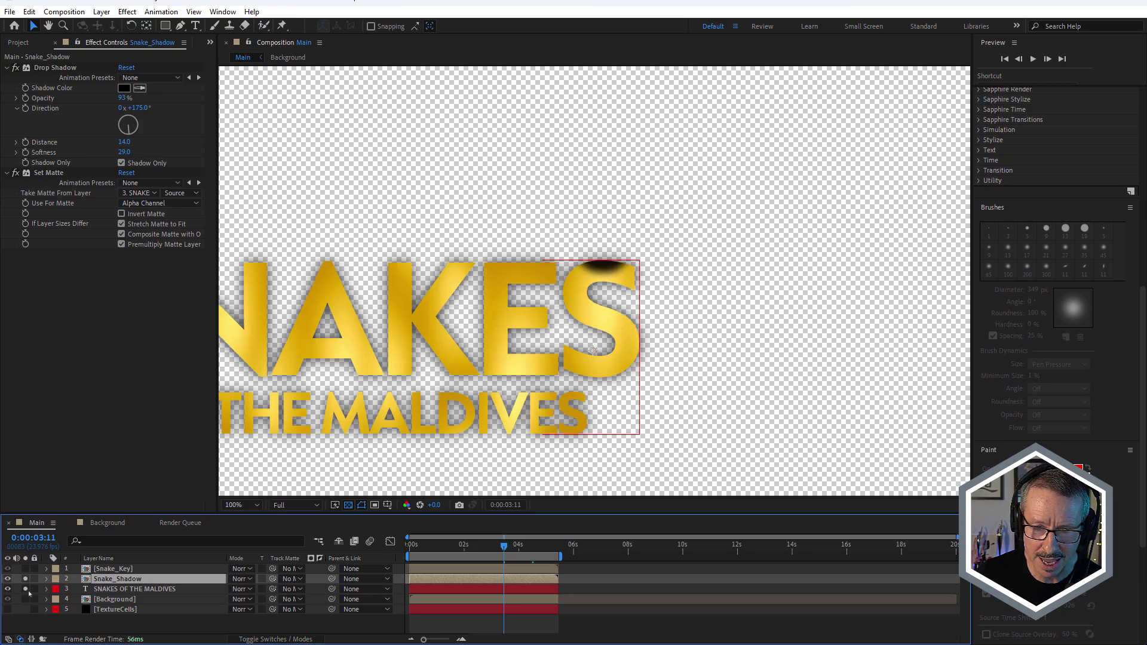
pyautogui.moveTo(25, 580); pyautogui.dragTo(25, 590)
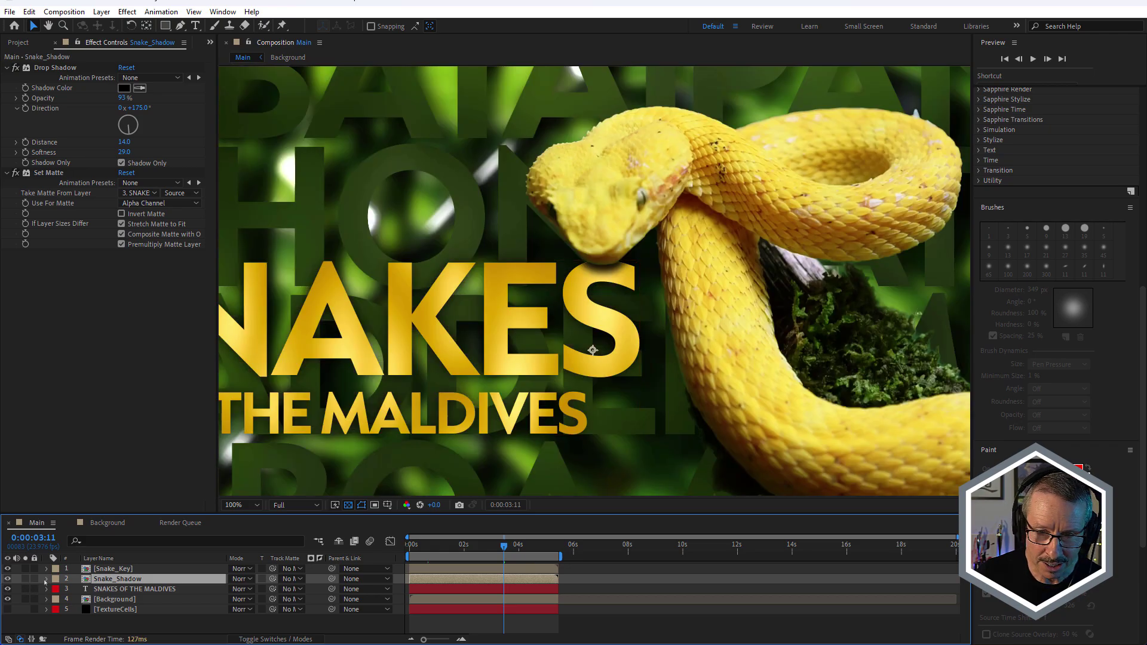
# Step: Set the Drop Shadow Distance on Snake_Shadow to 15 and scrub the animation to check the shadow on the title
pyautogui.click(66, 67)
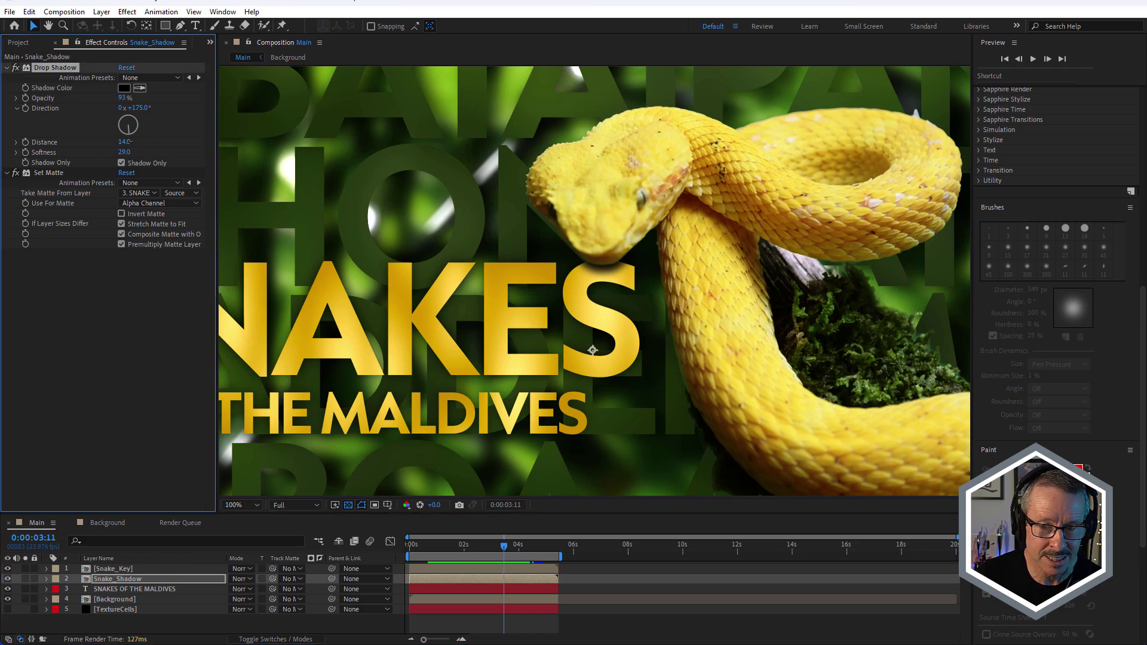
pyautogui.moveTo(130, 143); pyautogui.dragTo(131, 142)
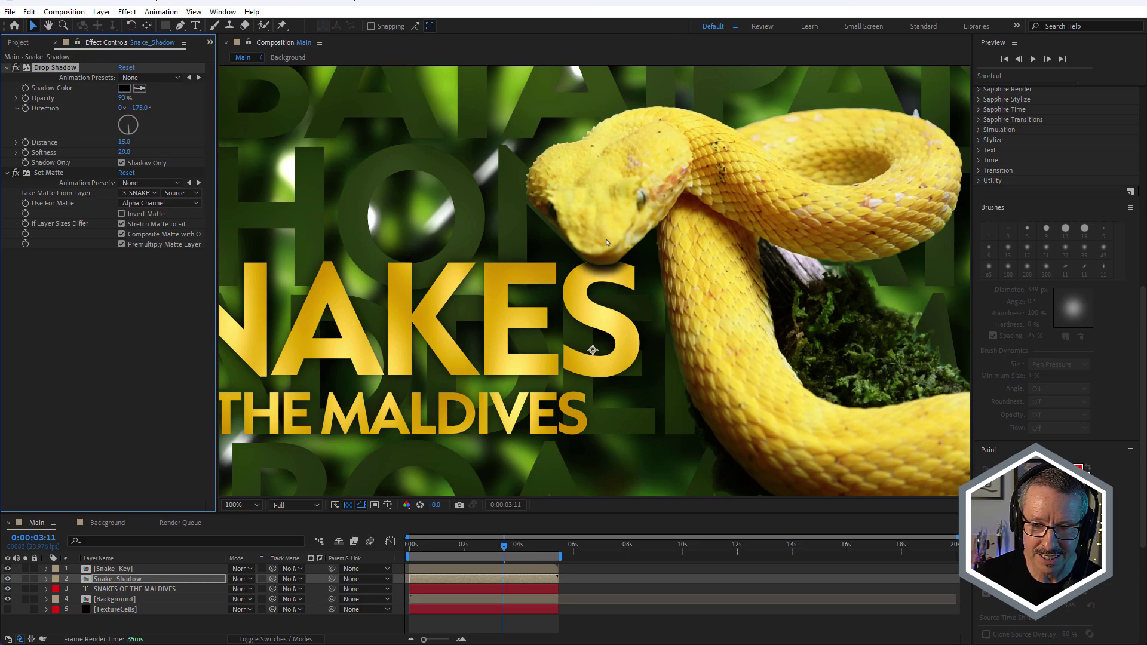
pyautogui.scroll(-2, 607, 242)
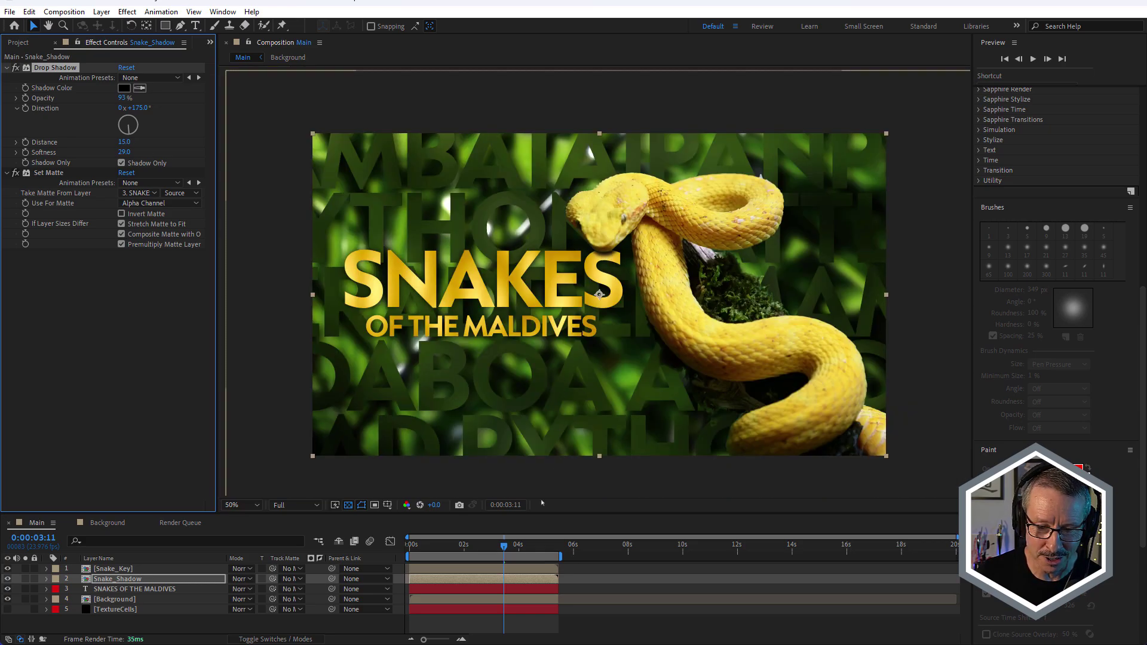
pyautogui.moveTo(504, 550); pyautogui.dragTo(469, 551)
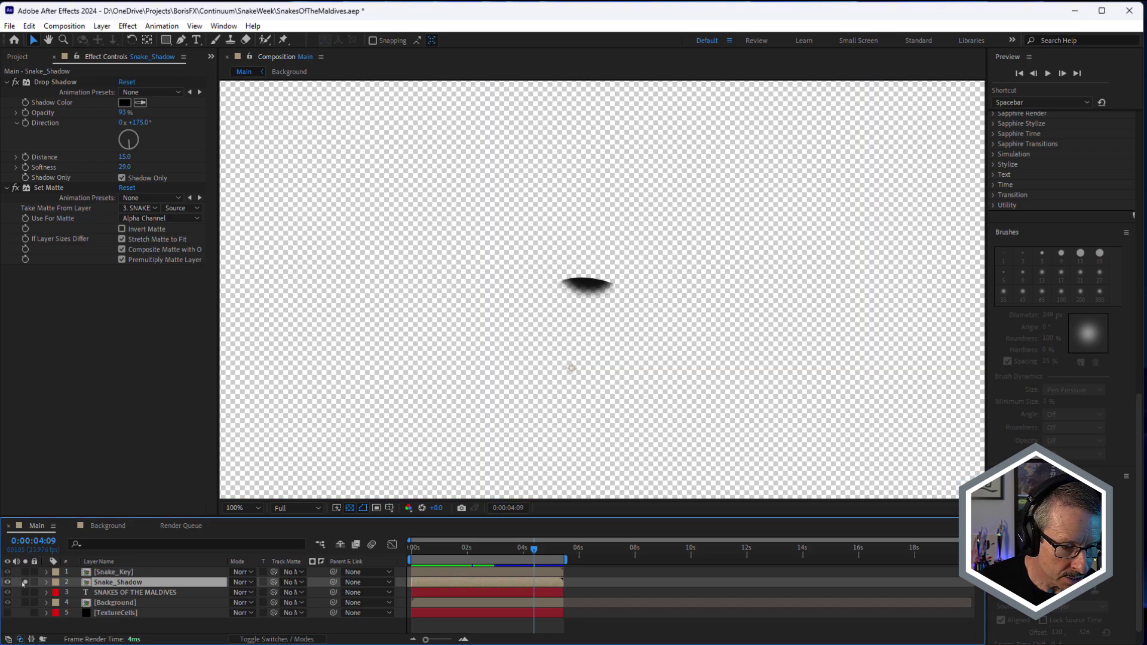
# Step: Solo Snake_Shadow, and turn off its Set Matte effect and the Drop Shadow's Shadow Only option
pyautogui.click(25, 582)
pyautogui.click(15, 187)
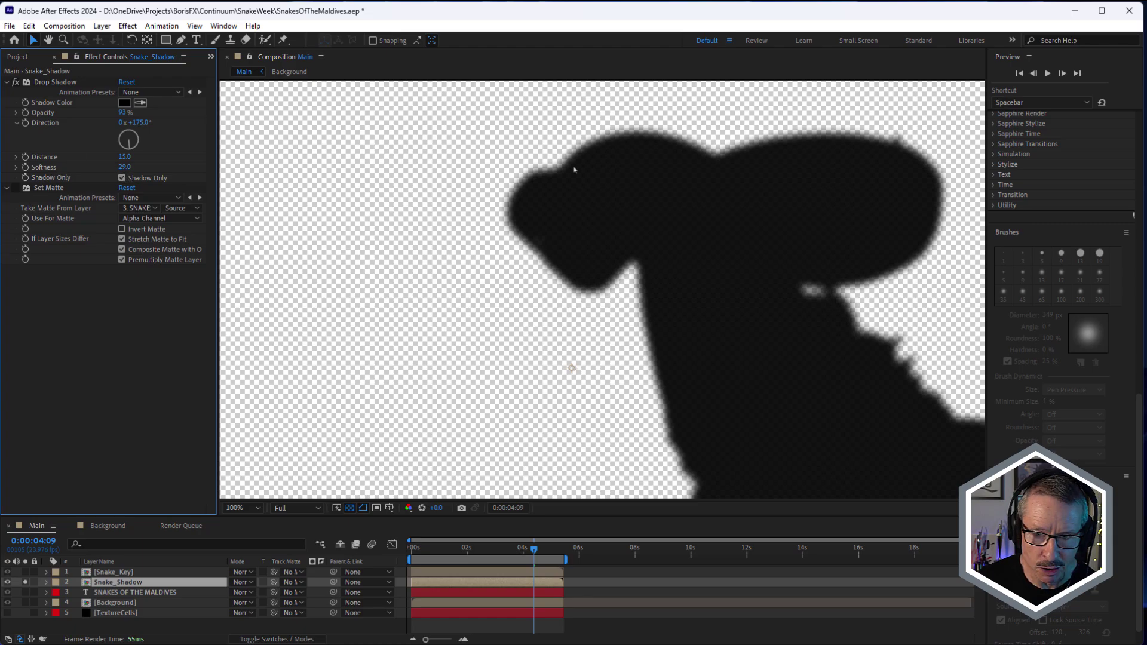
pyautogui.click(122, 177)
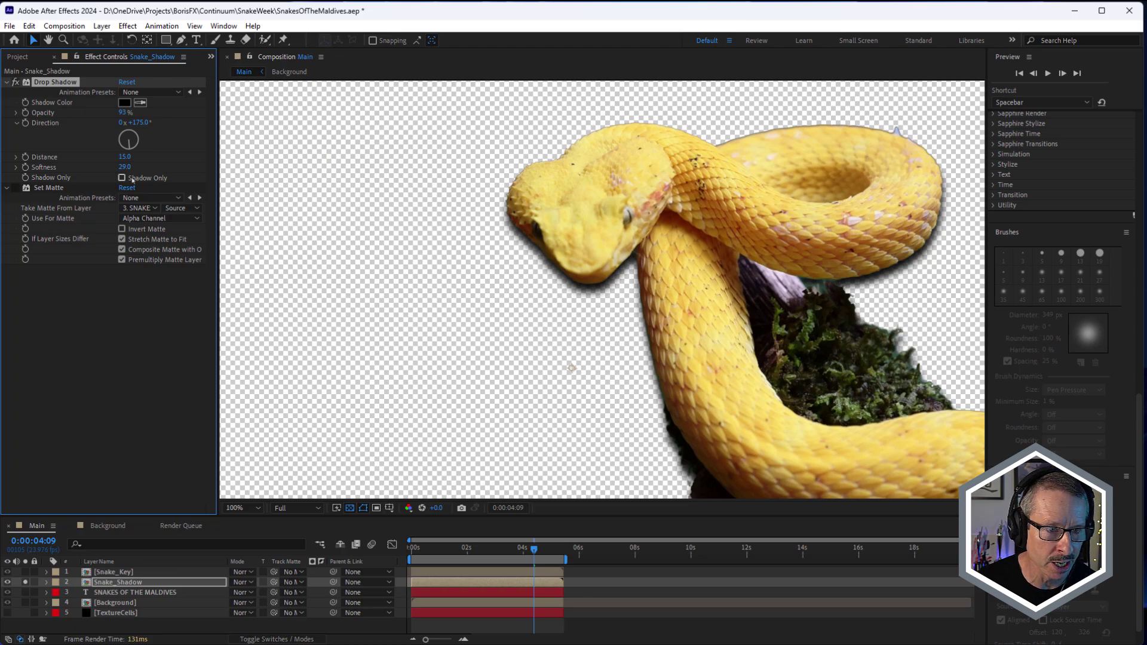
# Step: Toggle the Drop Shadow's Shadow Only option on Snake_Shadow to compare both states, leaving it on
pyautogui.click(122, 178)
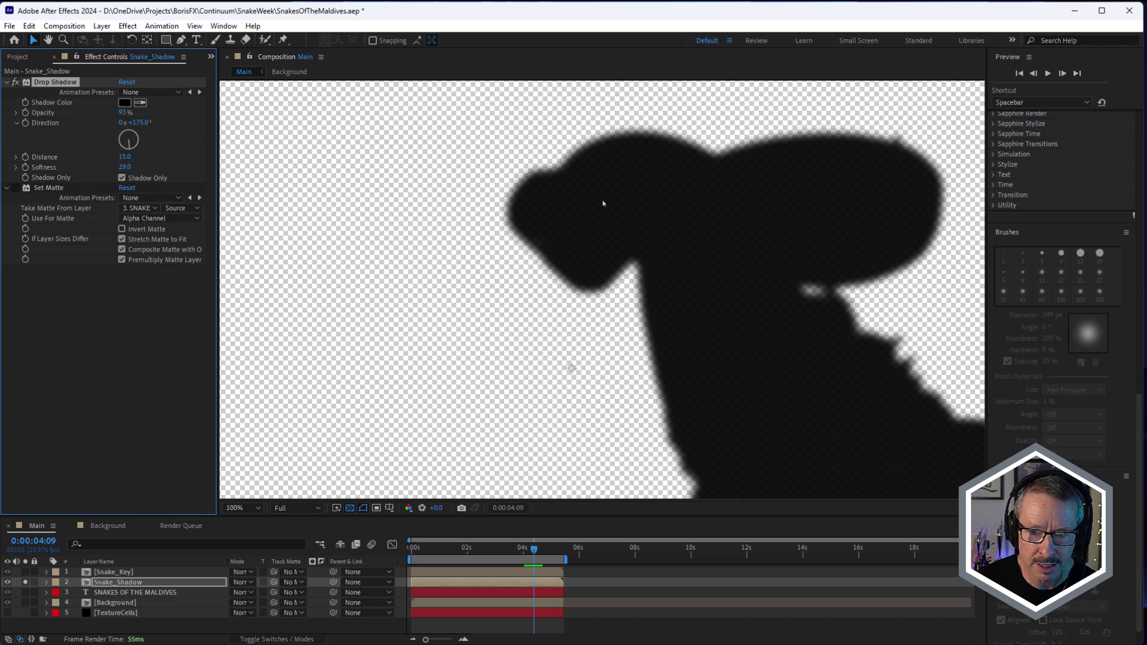
pyautogui.click(122, 178)
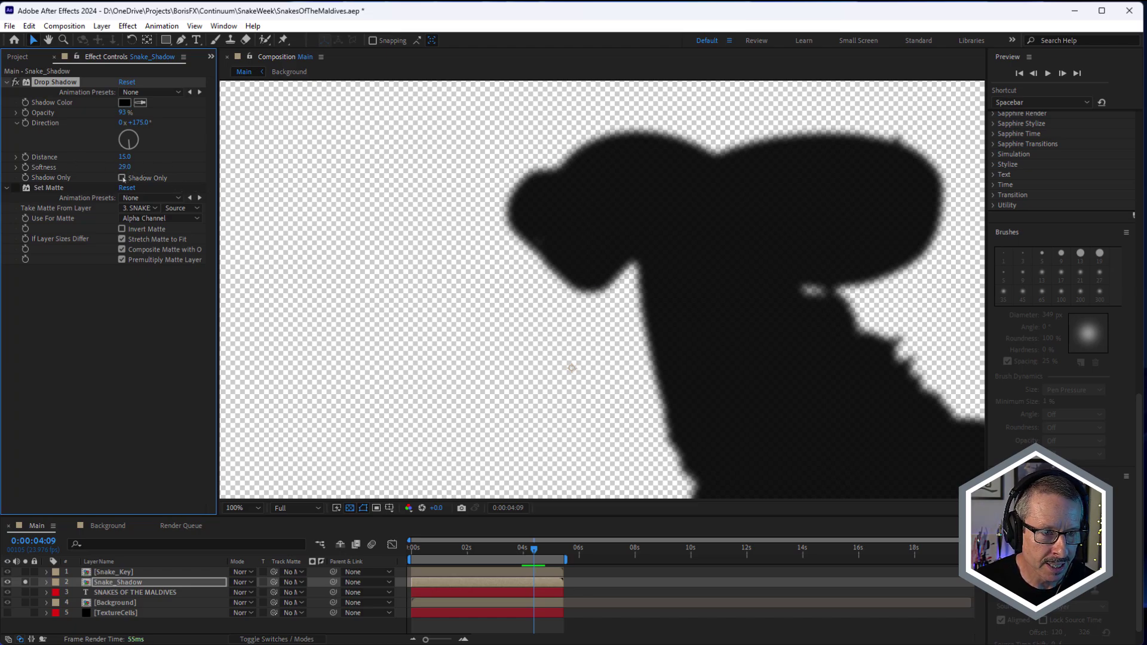
pyautogui.click(122, 178)
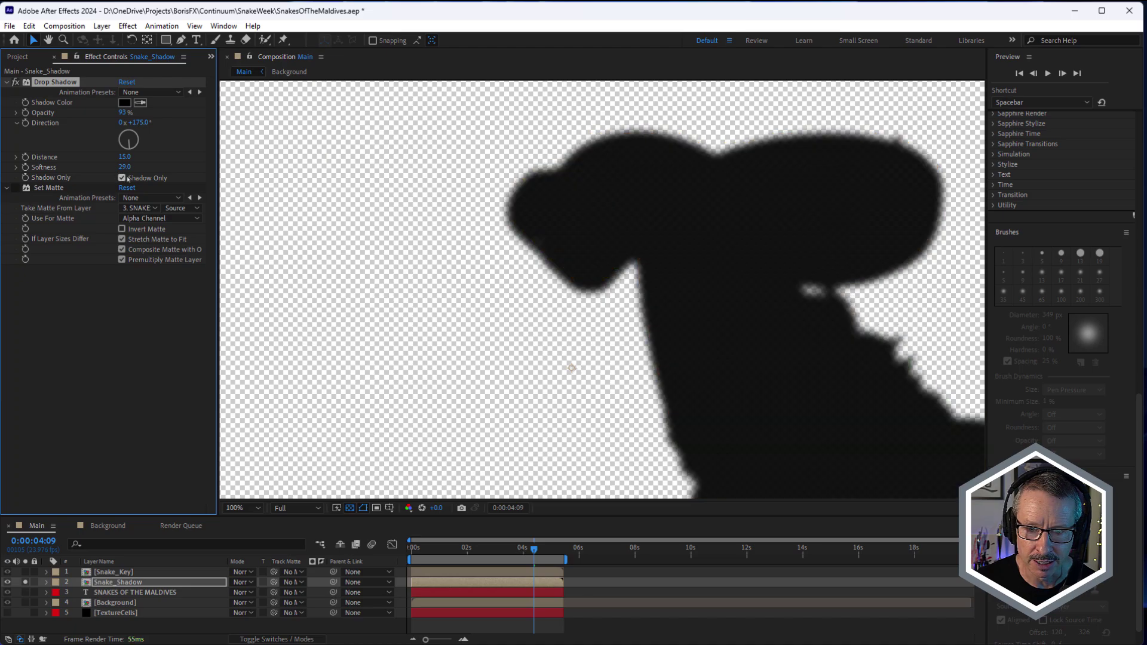
# Step: Collapse the Drop Shadow settings, re-enable Set Matte on Snake_Shadow, and unsolo the layer
pyautogui.click(7, 83)
pyautogui.click(16, 92)
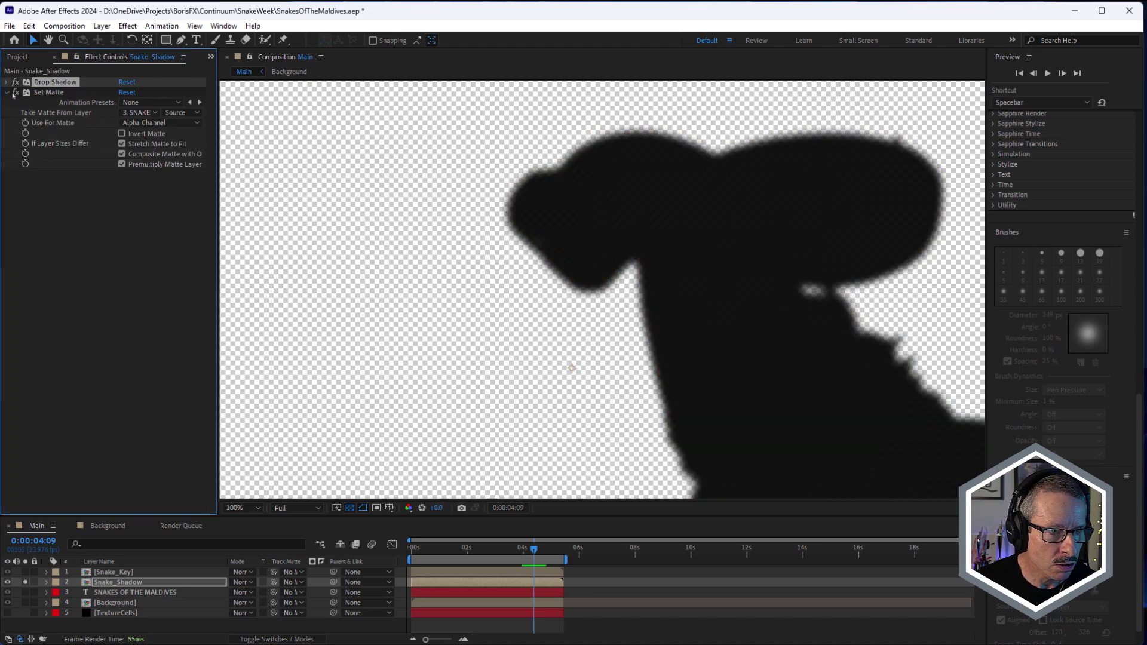
pyautogui.click(25, 583)
pyautogui.click(25, 583)
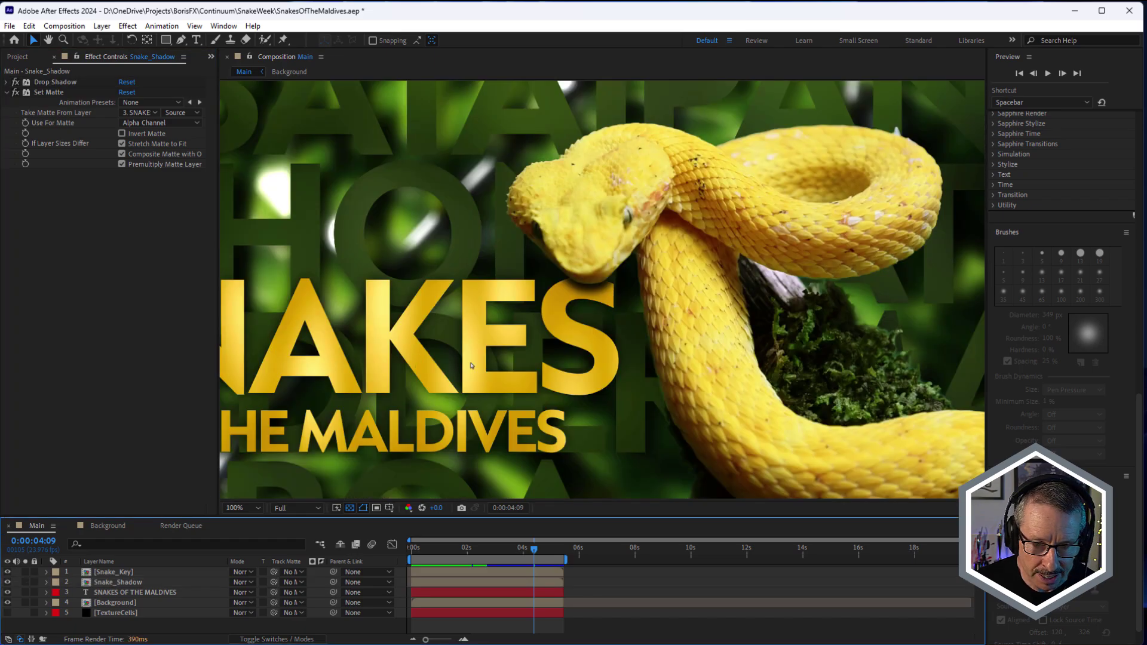
# Step: Turn Color Link's built-in Drop Shadow off and back on for SNAKES OF THE MALDIVES to compare the title close up
pyautogui.press('space')
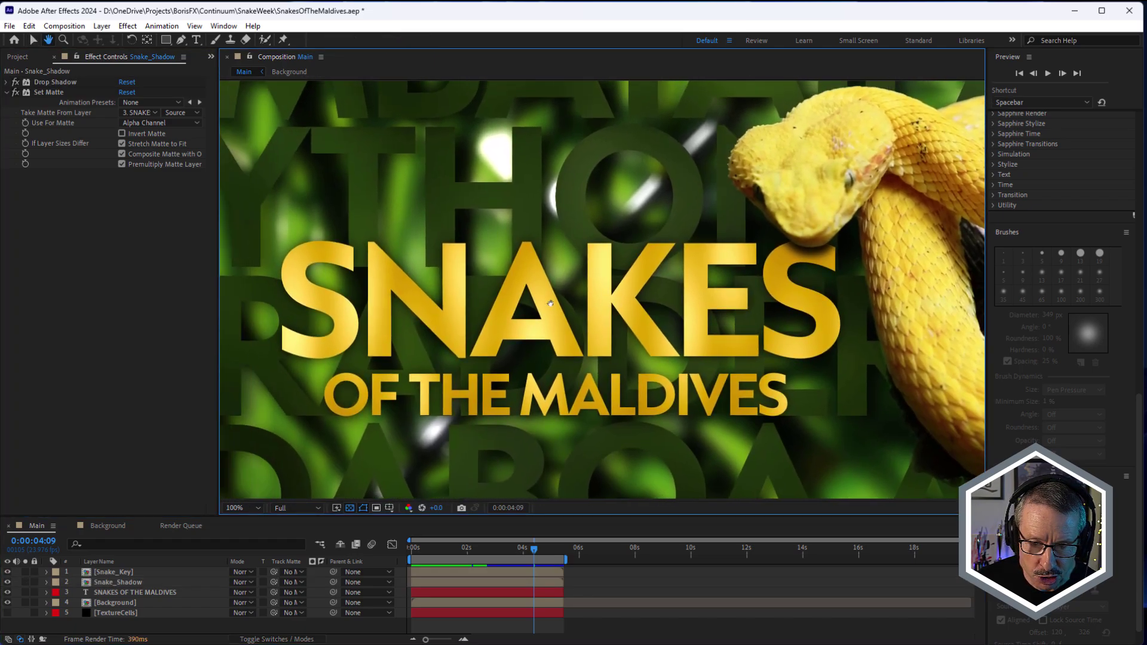
pyautogui.press('space')
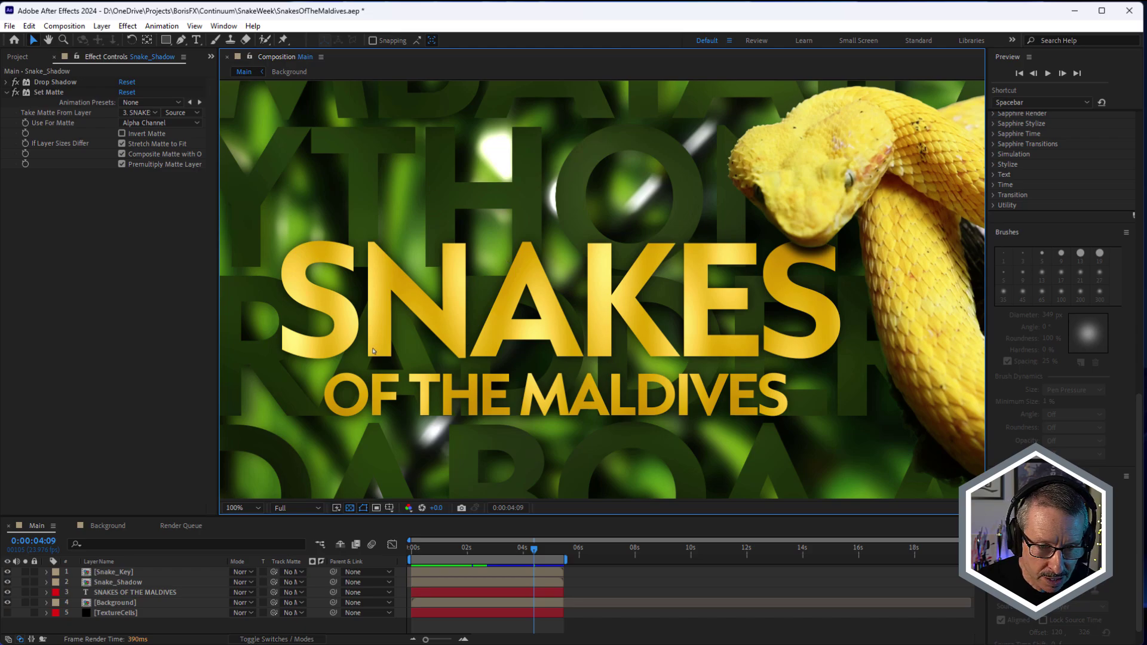
pyautogui.scroll(2, 373, 351)
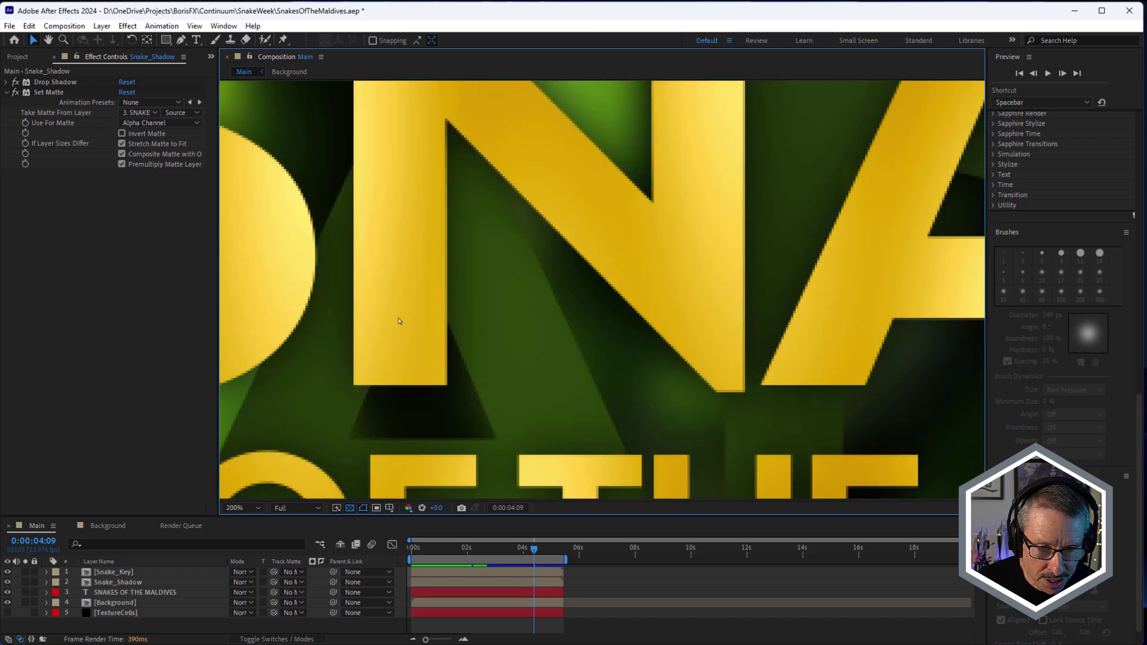
pyautogui.scroll(-2, 399, 321)
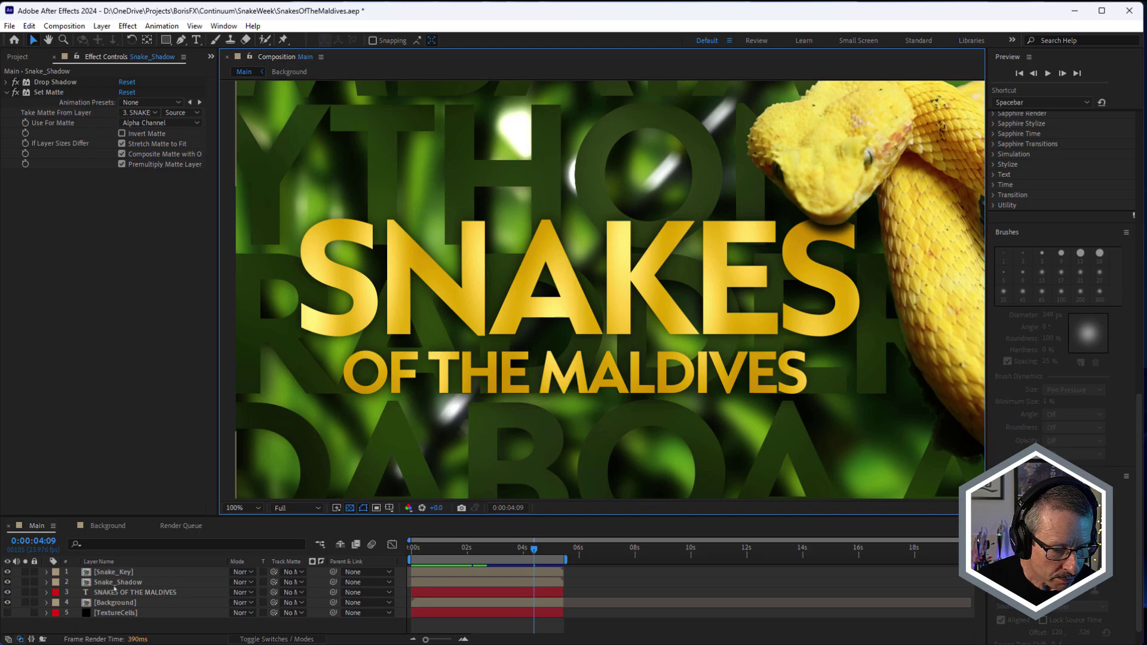
pyautogui.click(119, 592)
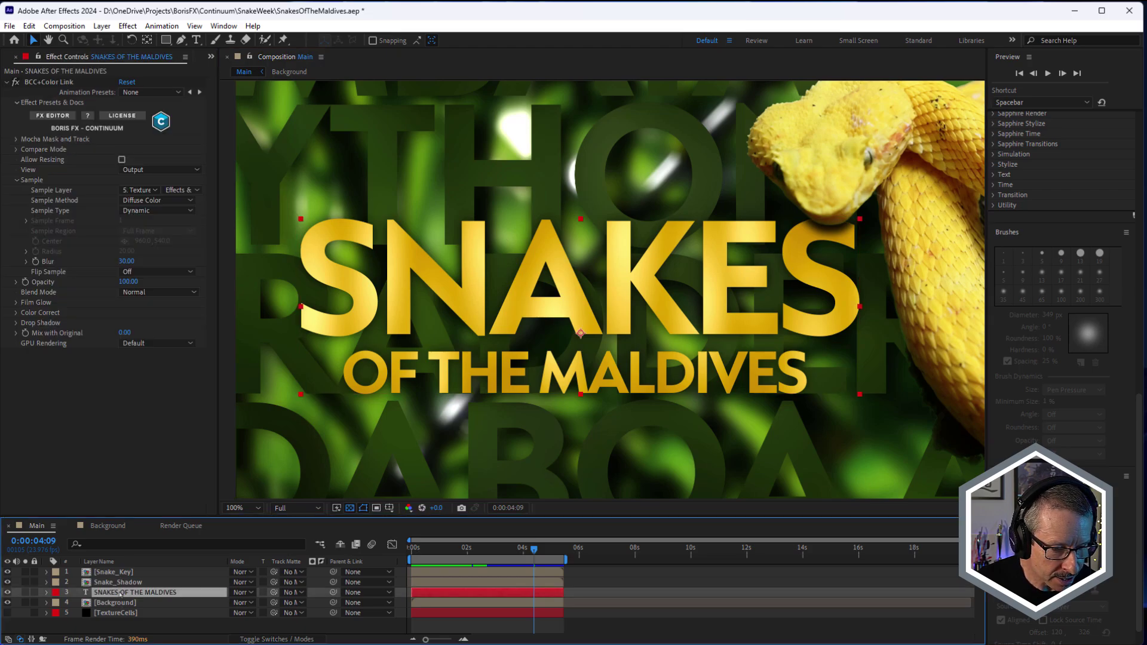
pyautogui.click(17, 323)
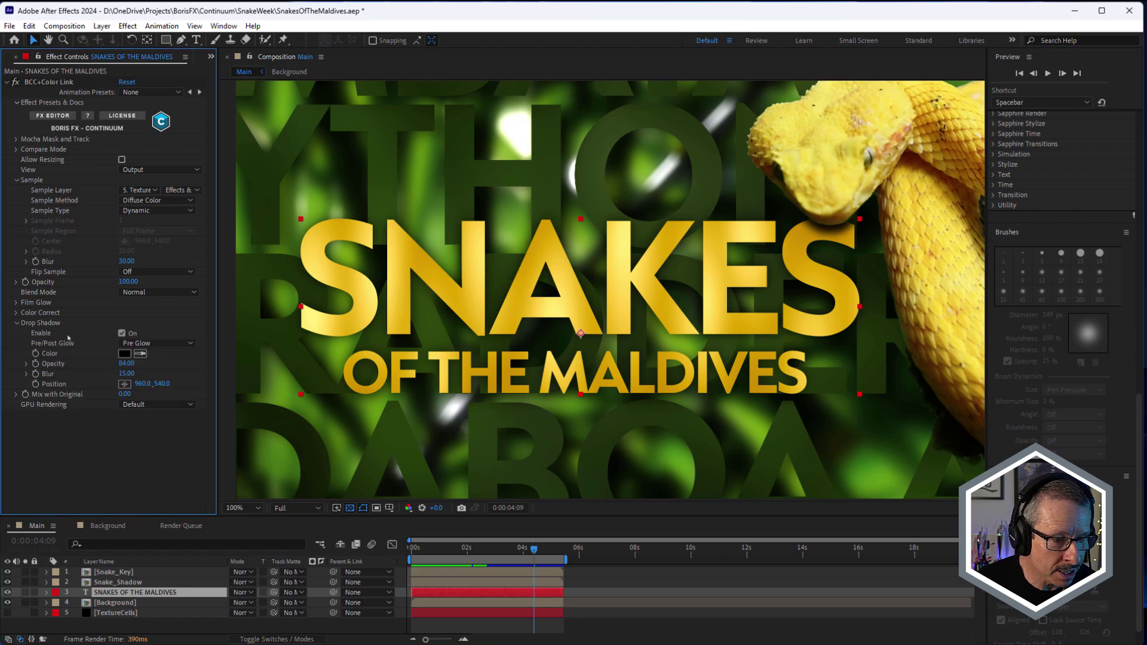
pyautogui.click(122, 333)
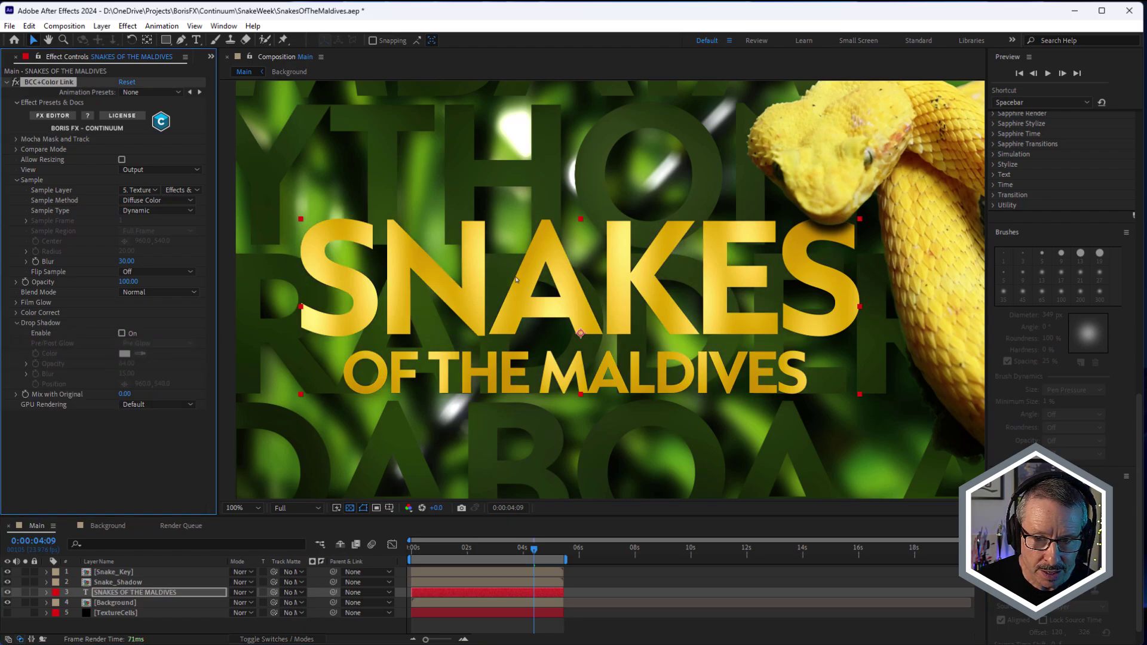
pyautogui.scroll(-3, 518, 279)
pyautogui.scroll(5, 518, 279)
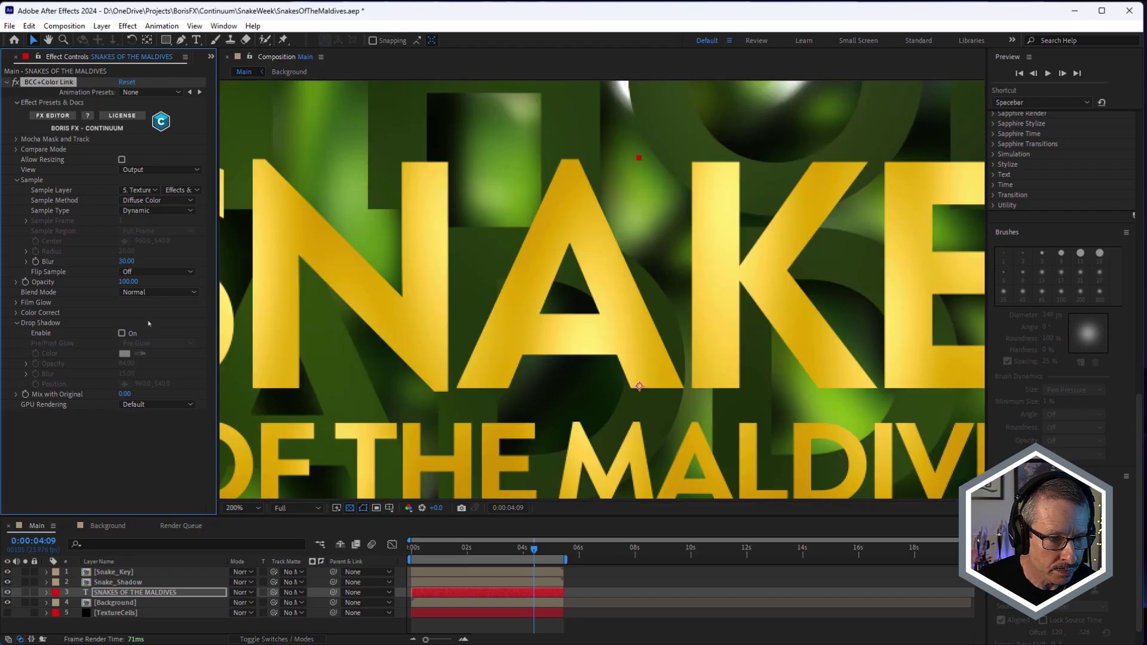
pyautogui.click(122, 333)
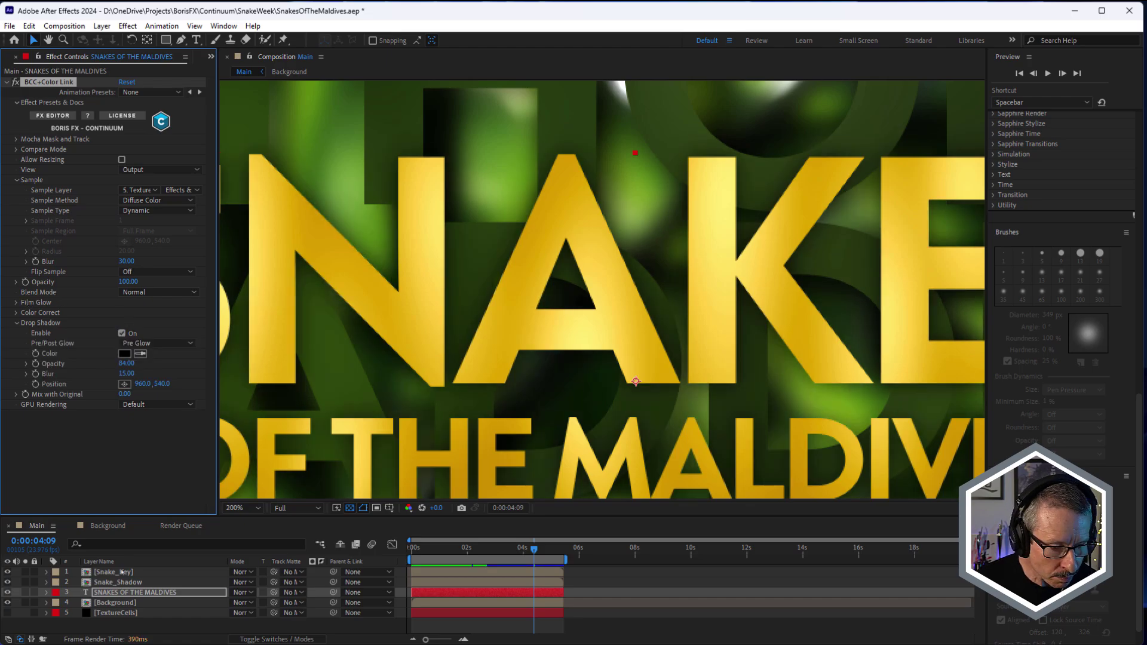
# Step: Open the Background composition and turn off Color Link's Drop Shadow on the COBRA…PYTHON RATTLER text layer, viewing its letters close up
pyautogui.doubleClick(116, 604)
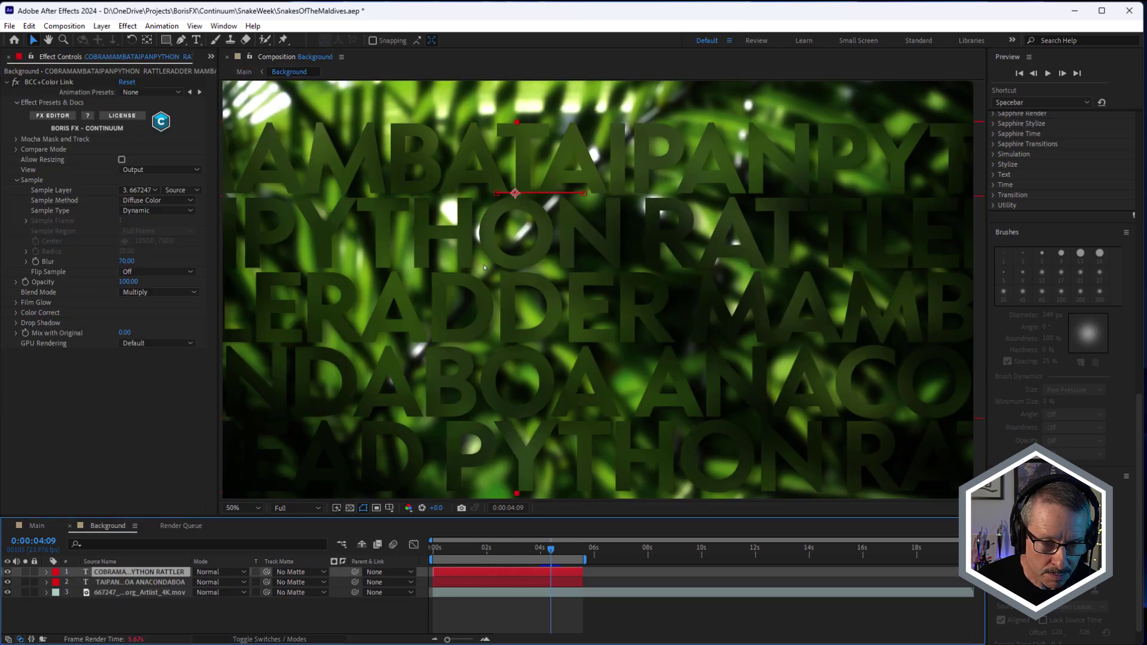
pyautogui.scroll(4, 456, 245)
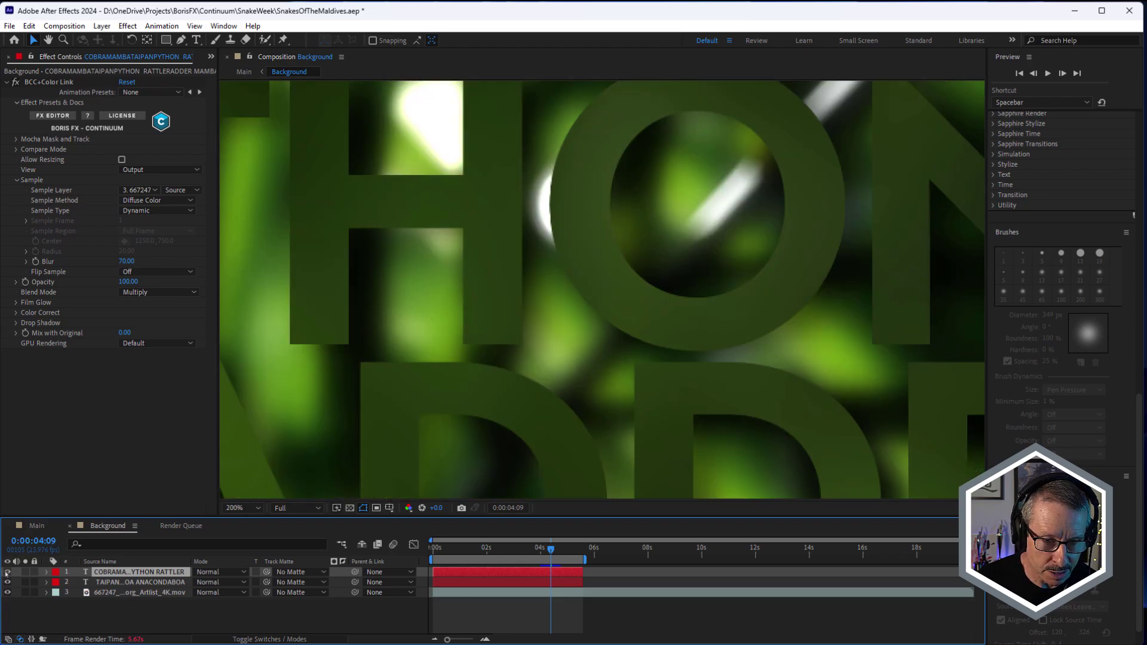
pyautogui.moveTo(514, 429); pyautogui.dragTo(611, 252)
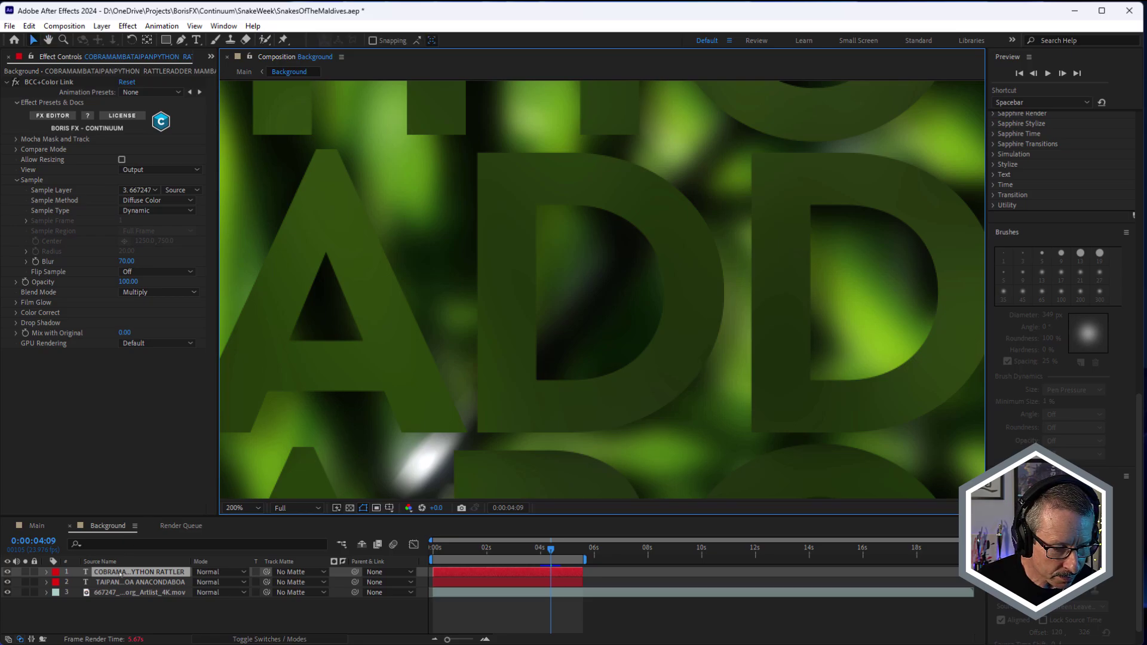
pyautogui.click(17, 324)
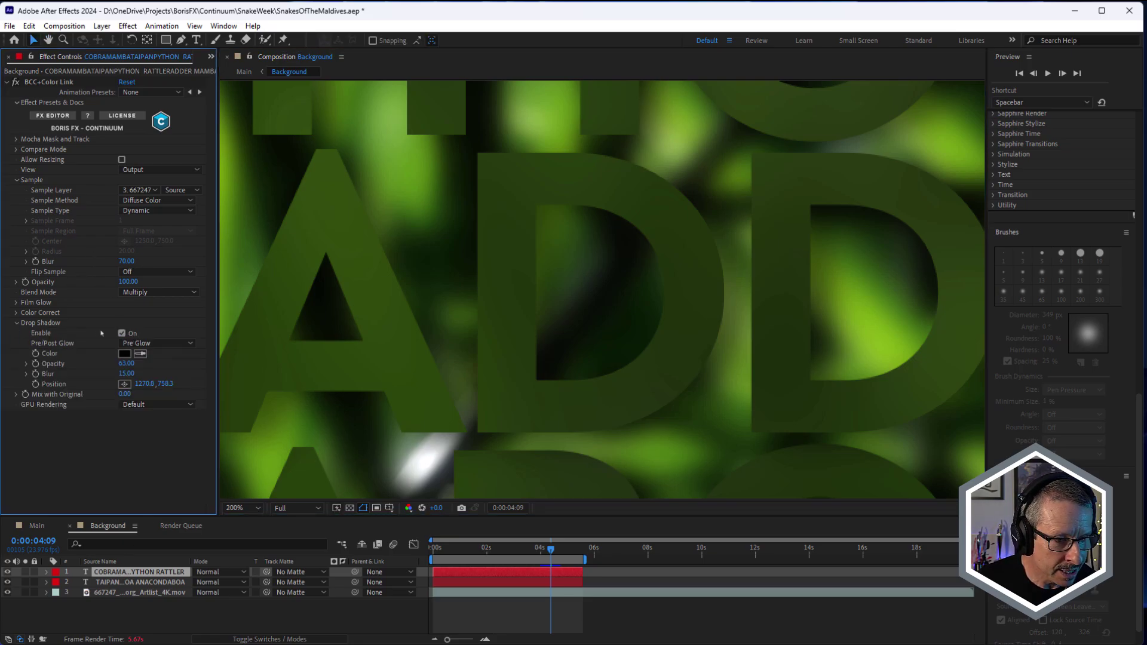
pyautogui.click(121, 334)
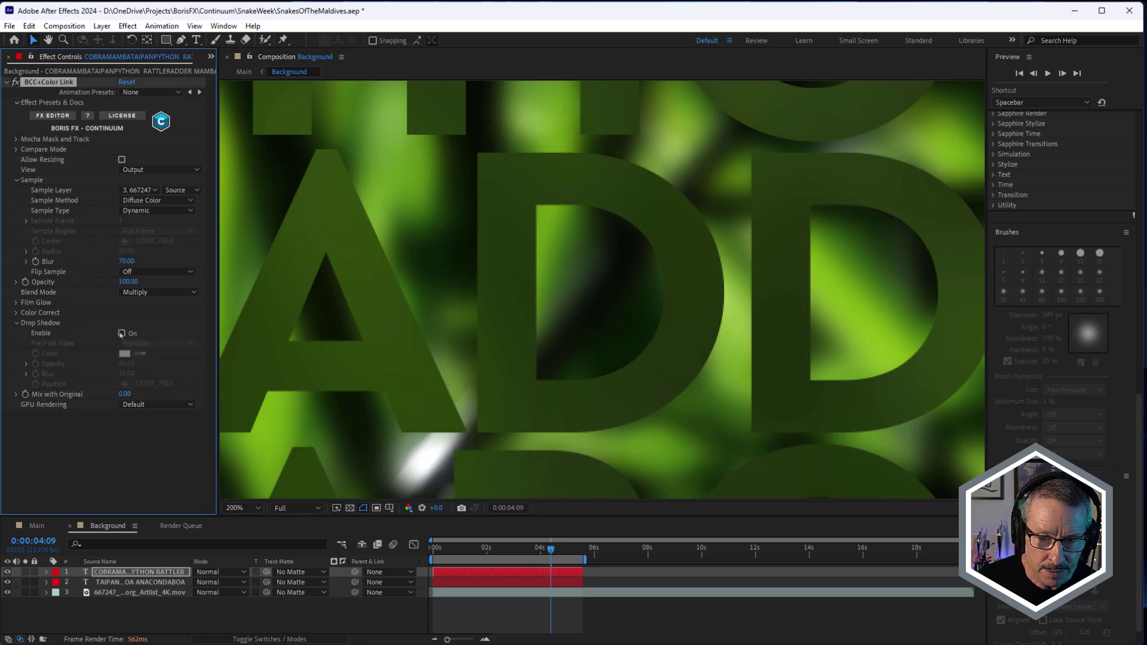
# Step: Toggle Color Link's Drop Shadow repeatedly on the COBRA…PYTHON RATTLER text to compare it against the leaves, leaving the shadow enabled
pyautogui.scroll(-6, 375, 212)
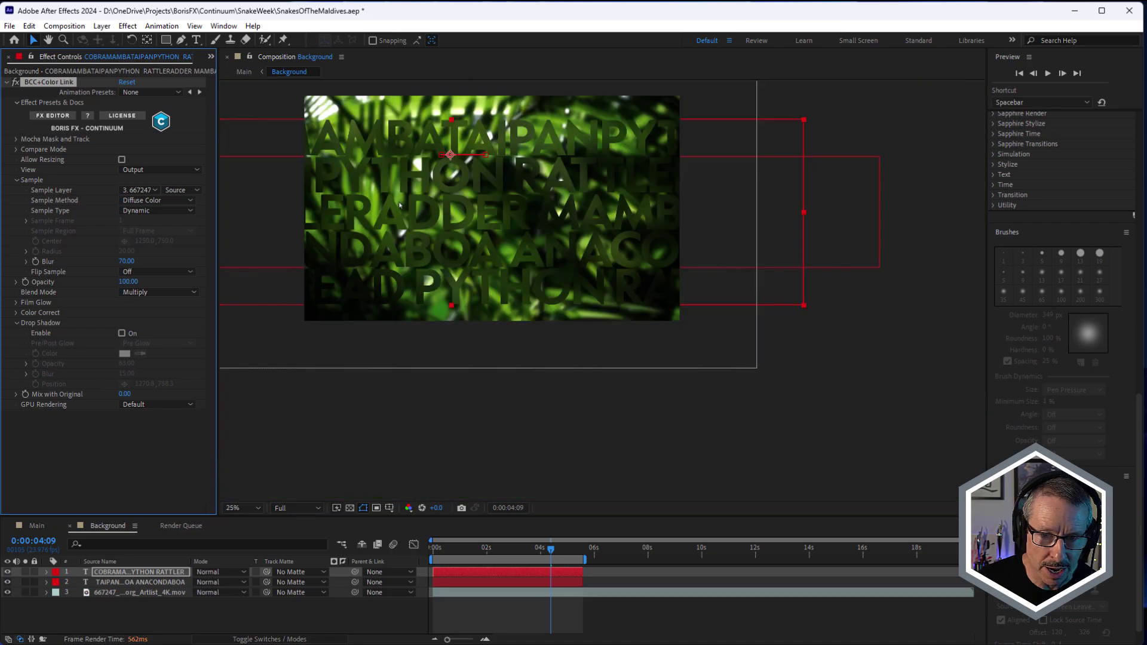
pyautogui.scroll(4, 395, 207)
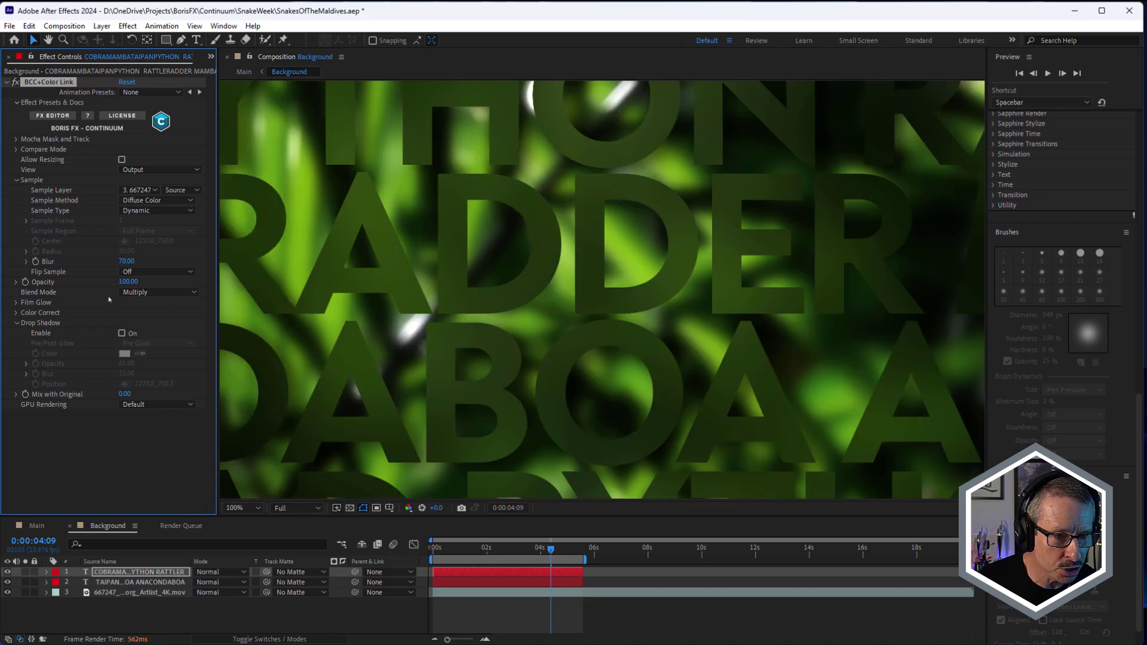
pyautogui.click(122, 334)
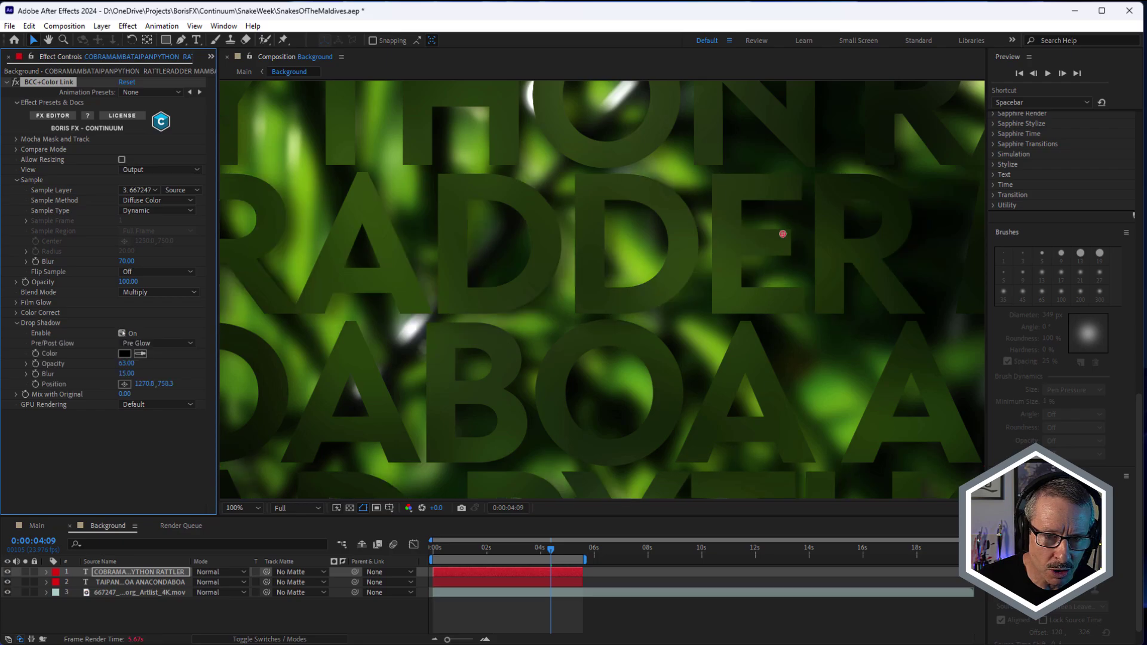
pyautogui.click(122, 333)
pyautogui.click(122, 334)
pyautogui.click(122, 334)
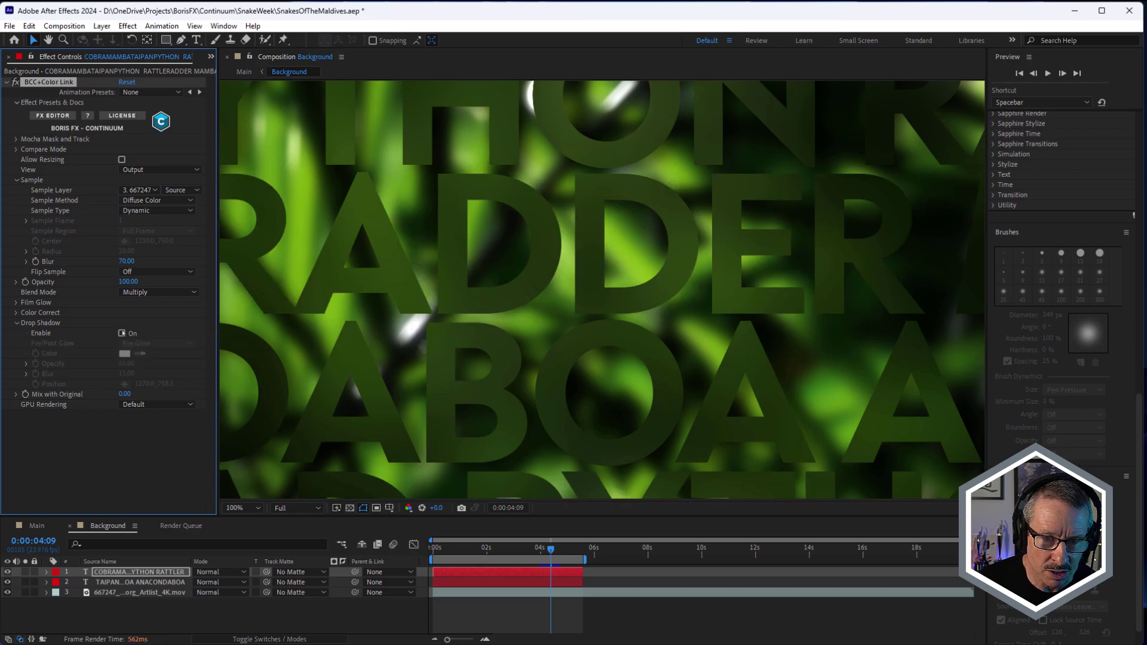
pyautogui.click(122, 334)
pyautogui.click(122, 333)
pyautogui.click(122, 334)
pyautogui.click(122, 333)
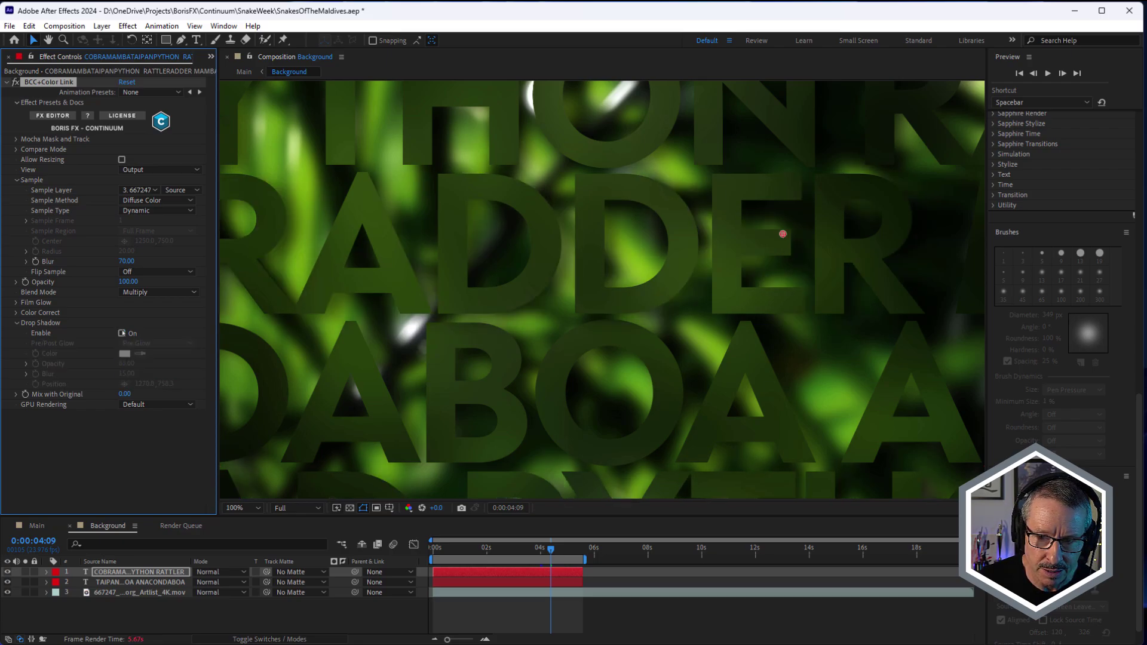
pyautogui.click(122, 334)
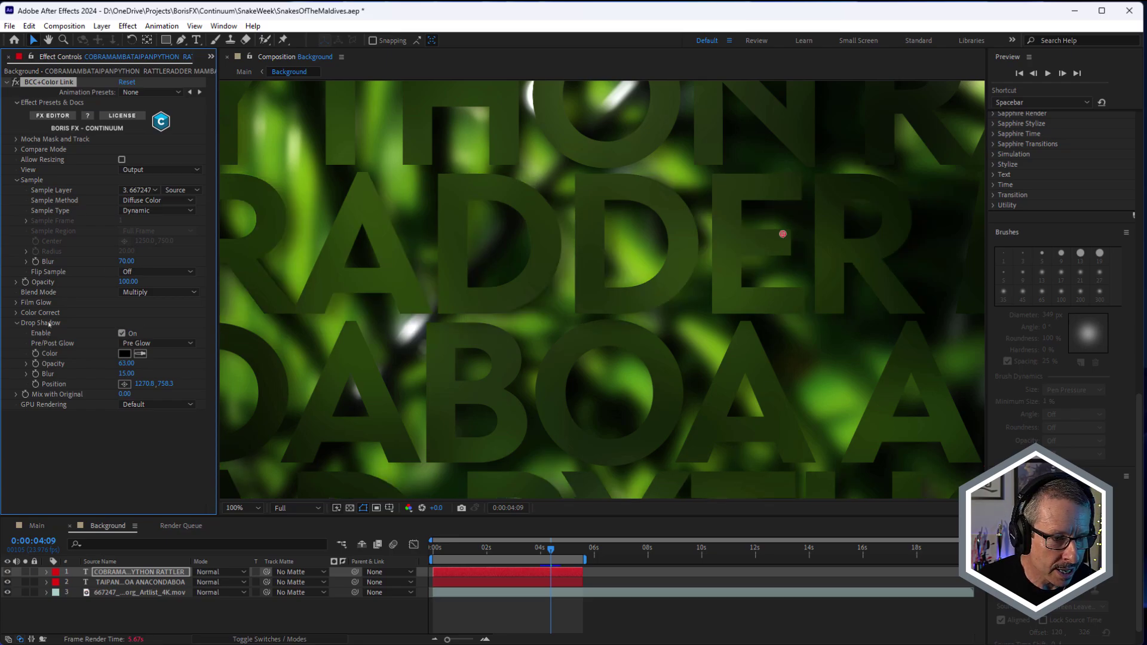